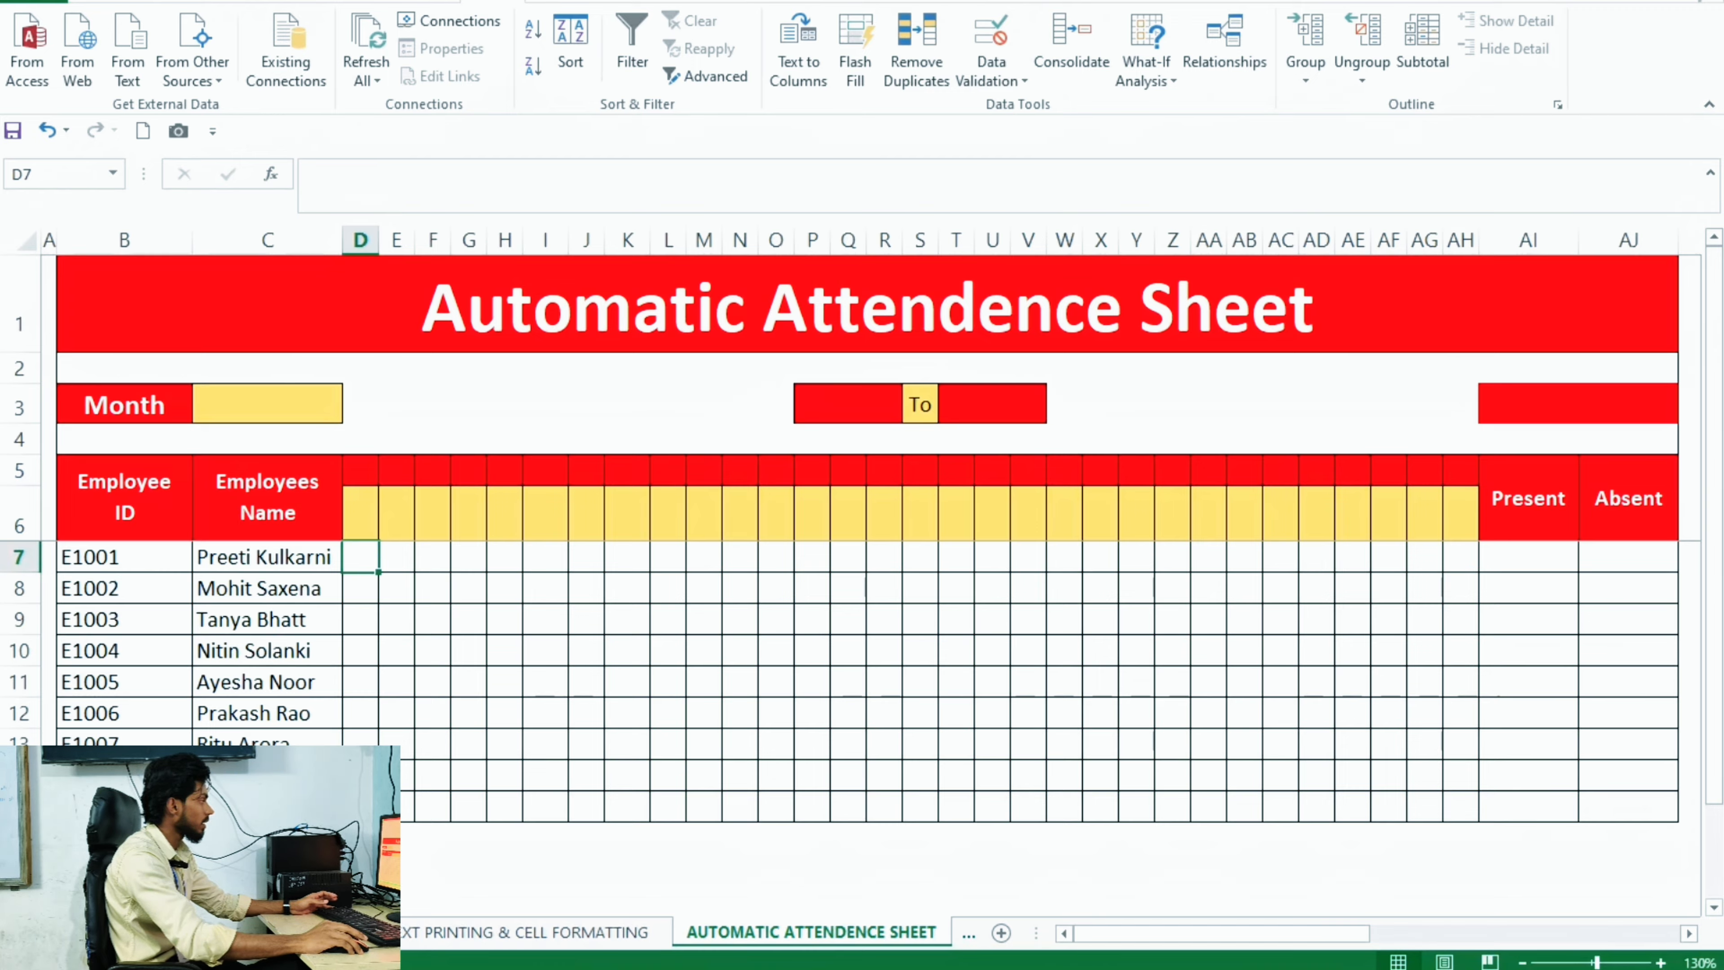
# Step: Enter Jan as the month in cell C3
pyautogui.click(124, 406)
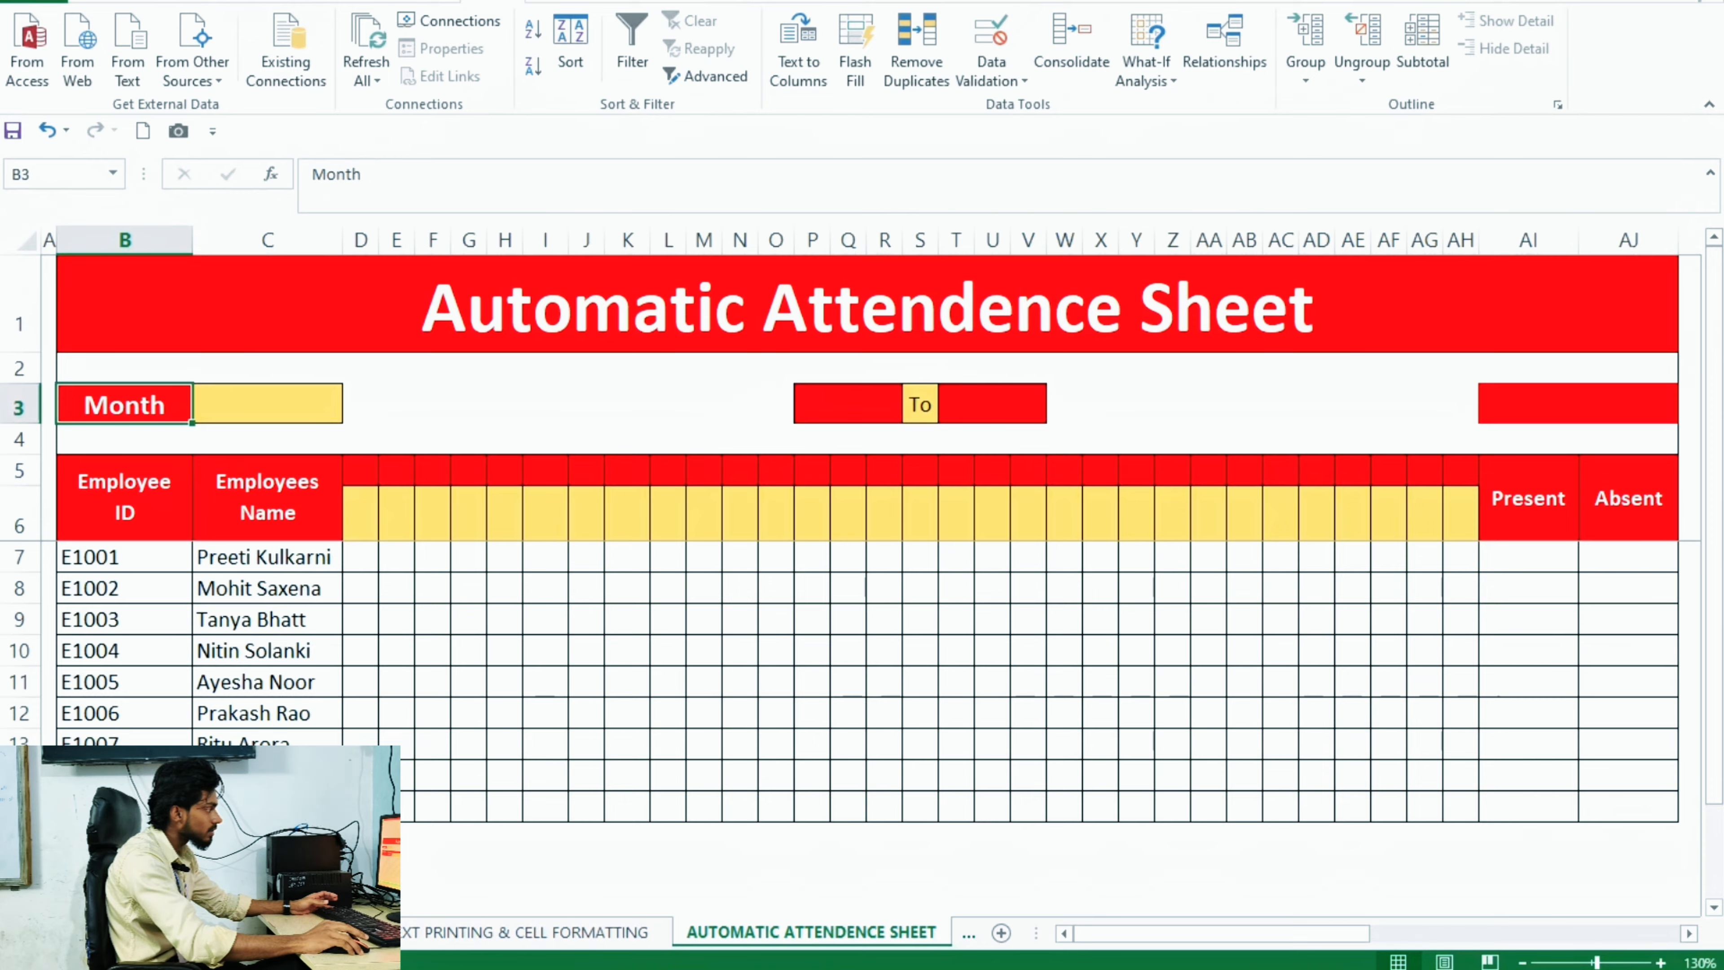
pyautogui.click(267, 404)
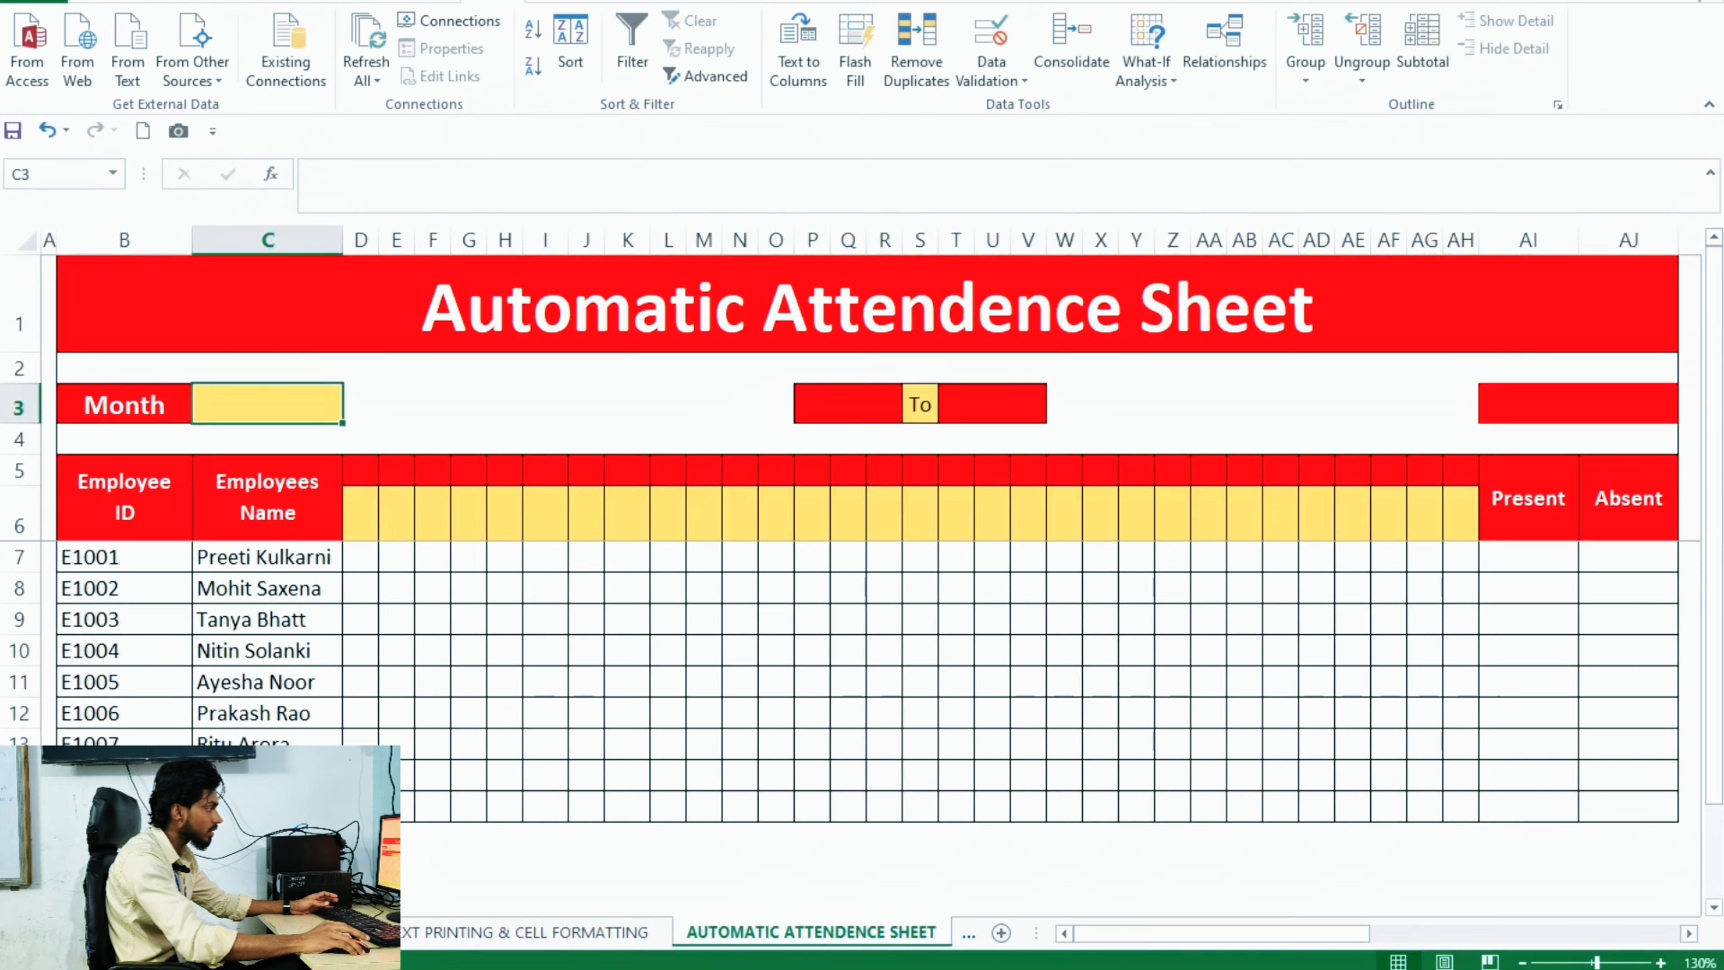
pyautogui.write('Jan')
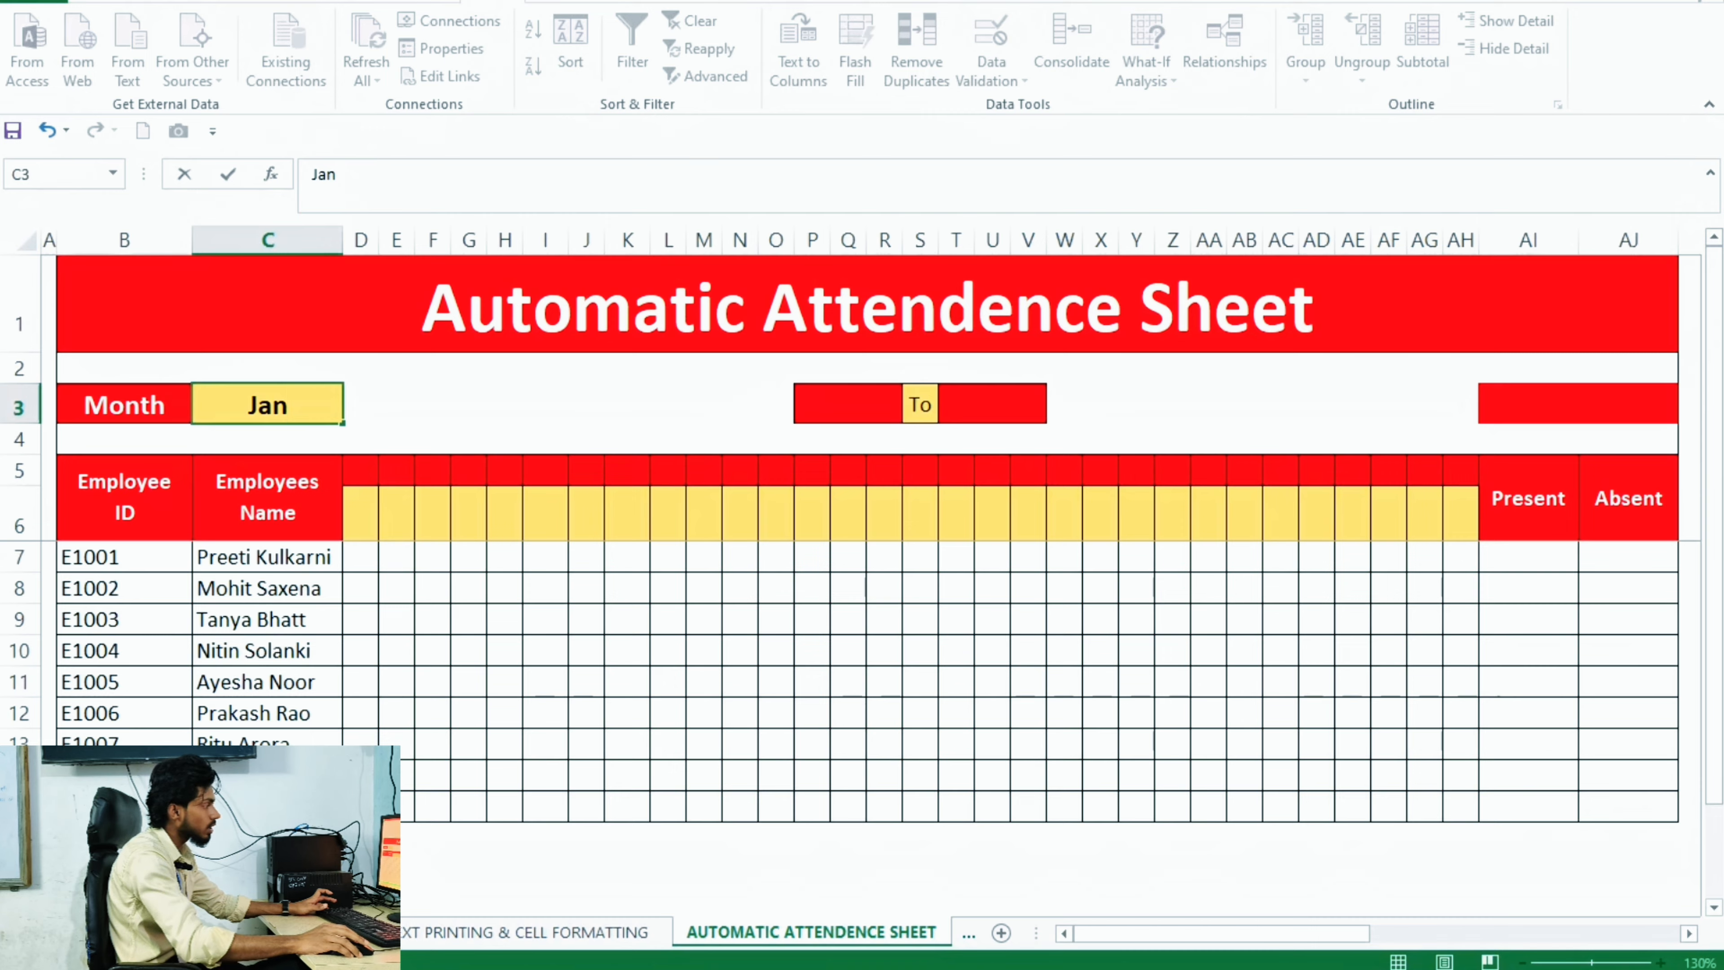
pyautogui.click(848, 404)
pyautogui.click(992, 404)
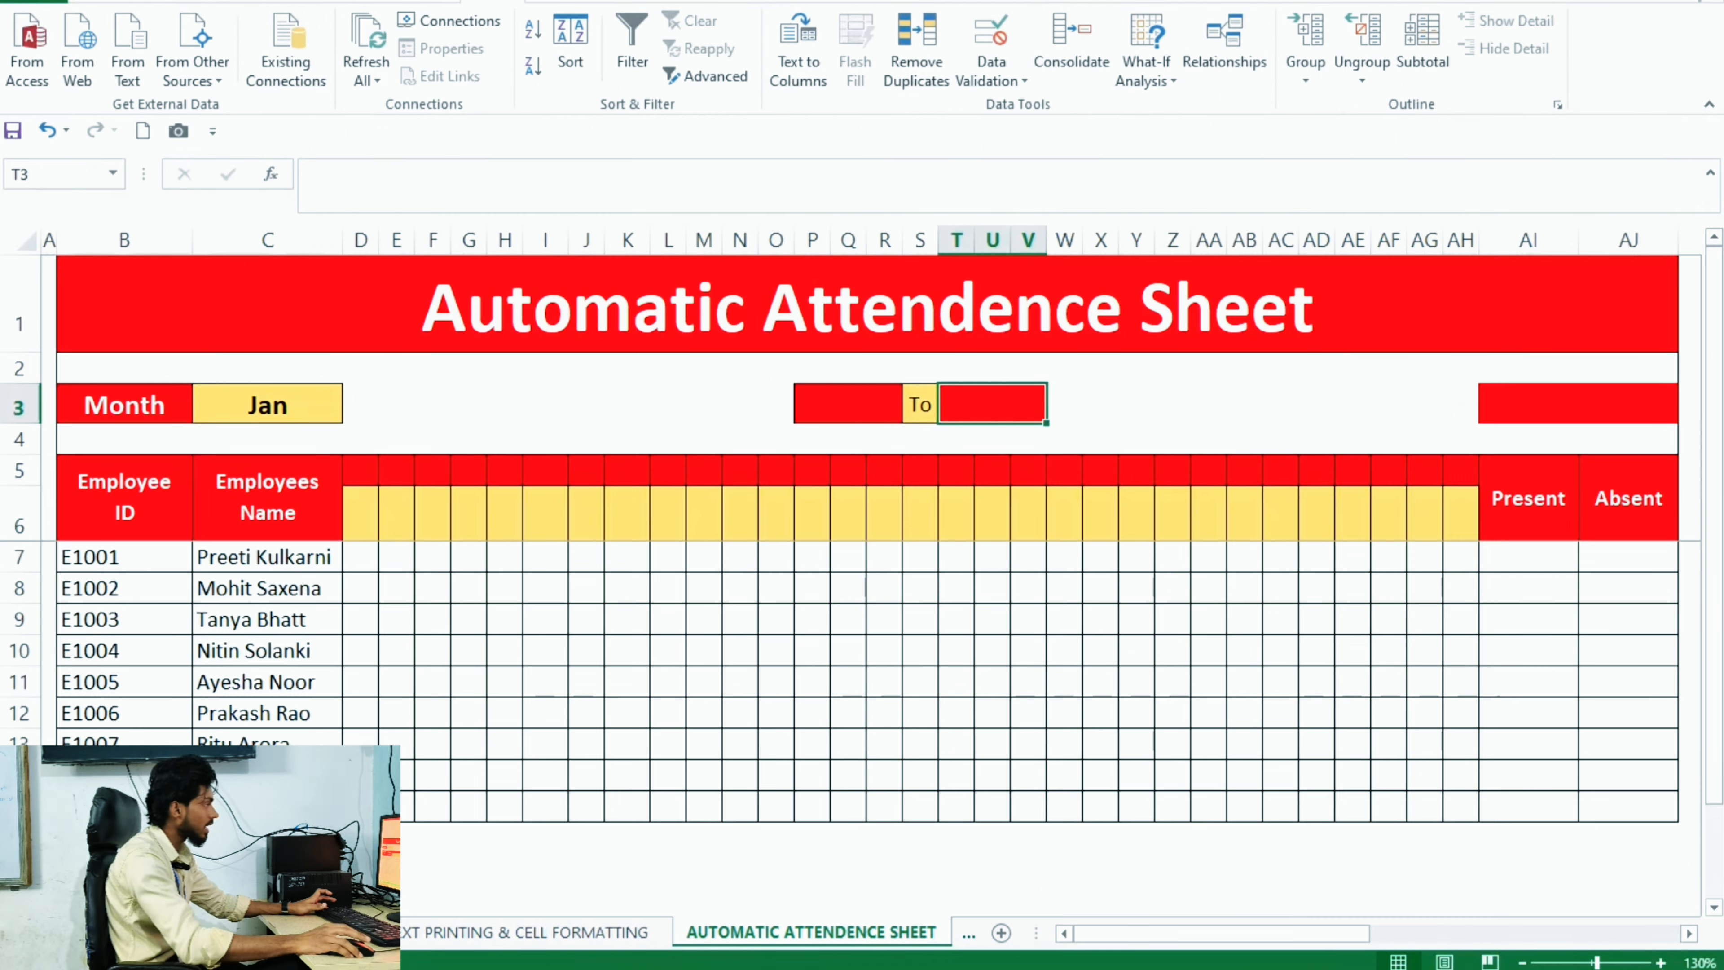
# Step: Enter the year 2026 in the merged cell AI3 above the Present and Absent columns
pyautogui.click(1578, 404)
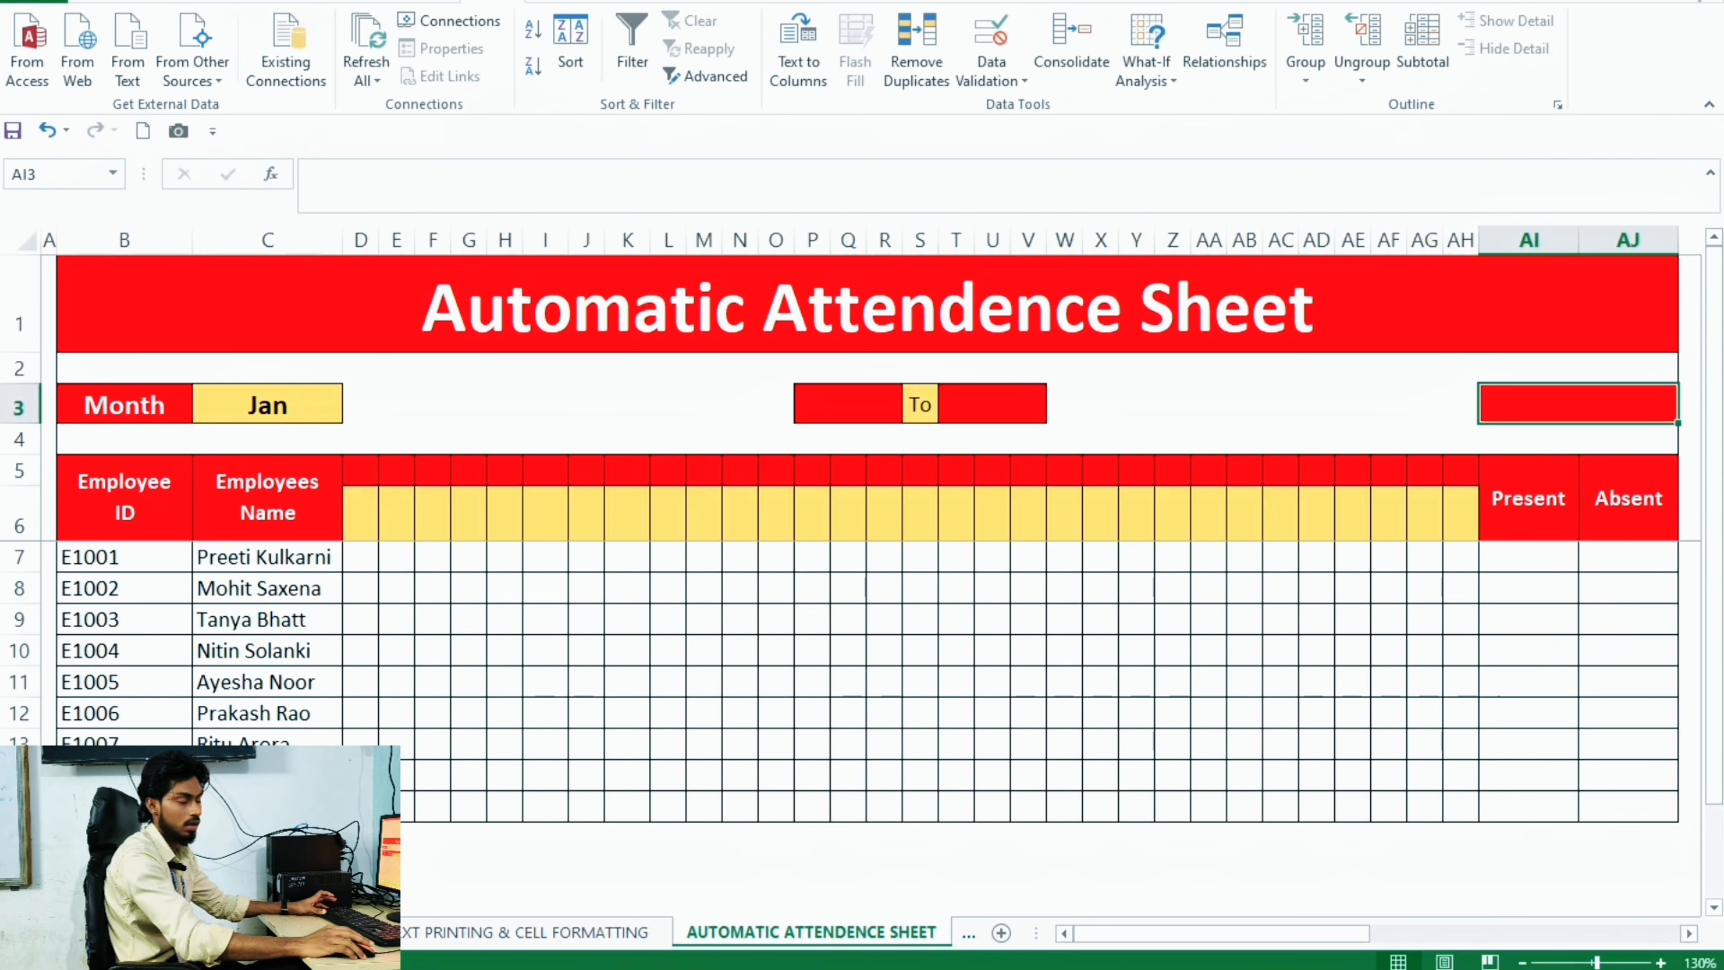
pyautogui.click(268, 405)
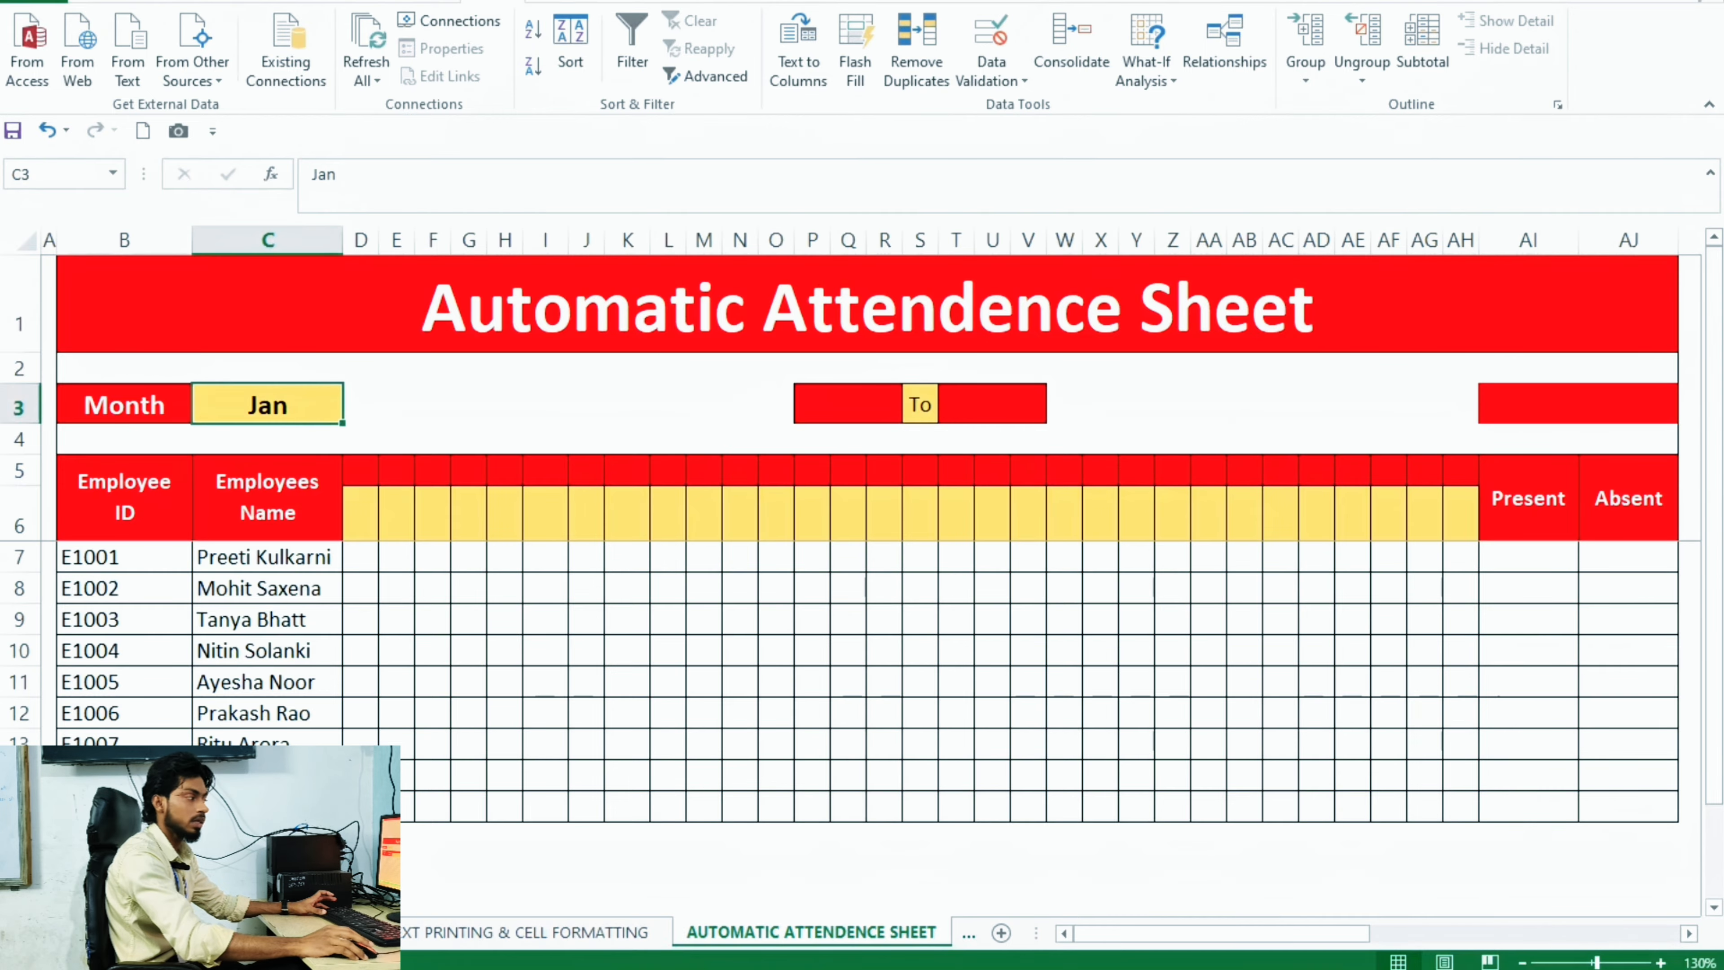
pyautogui.click(1578, 405)
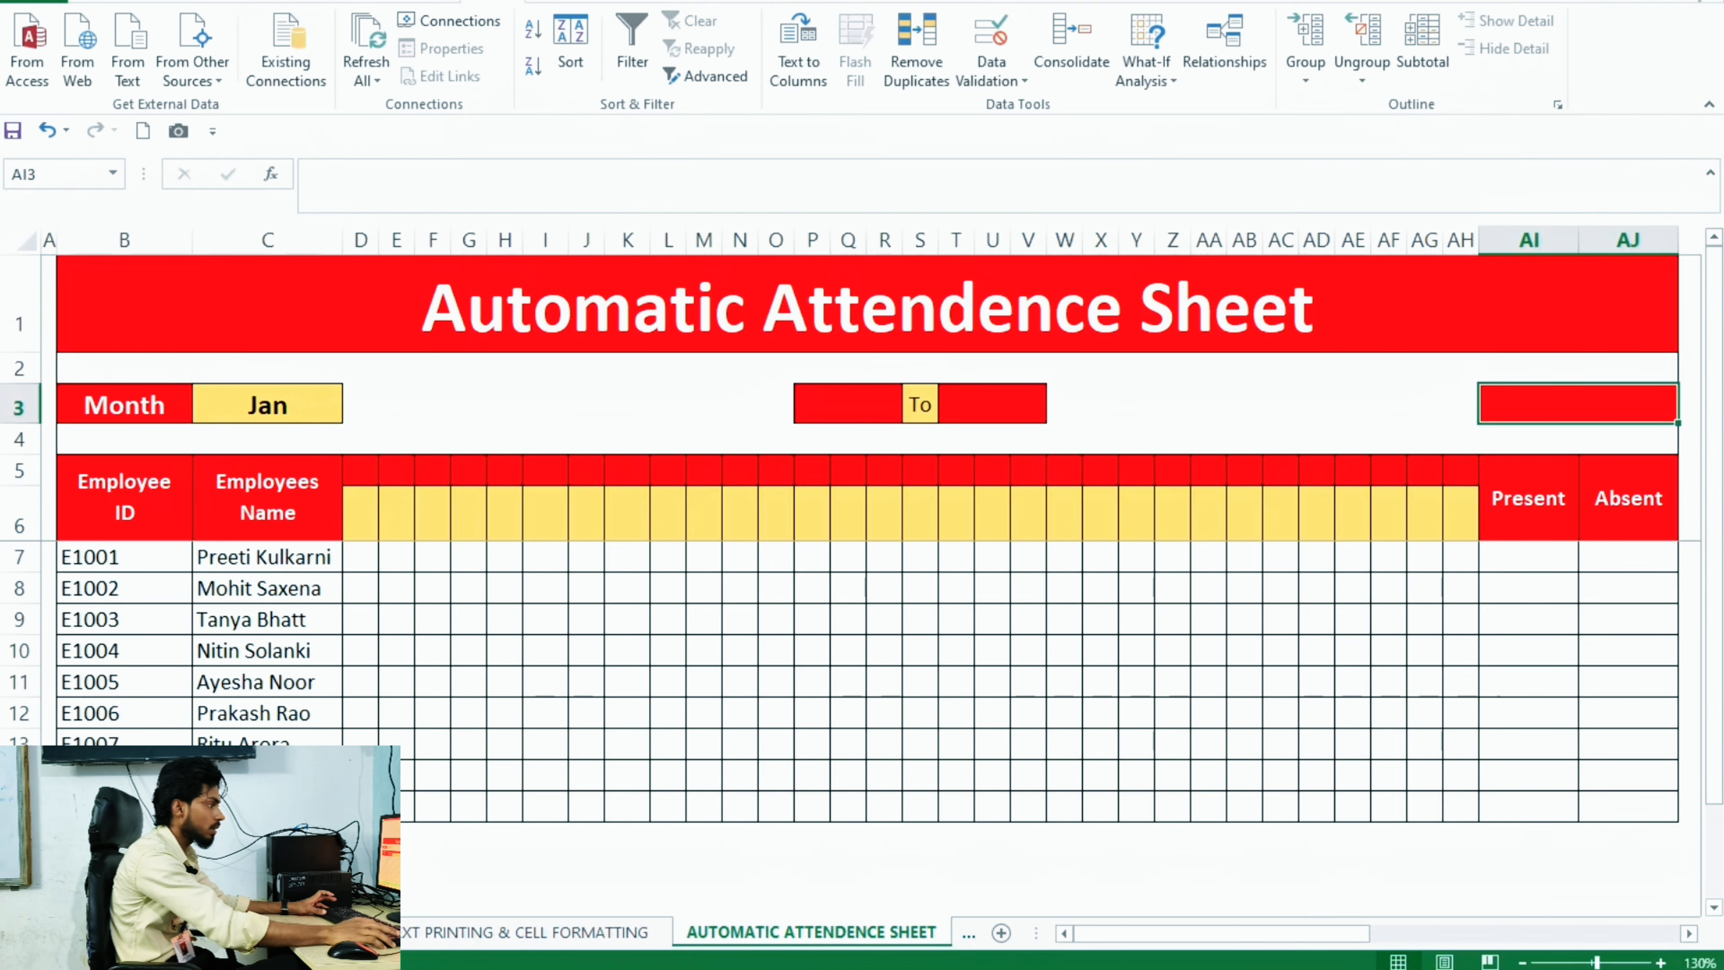
pyautogui.write('2026')
pyautogui.press('Return')
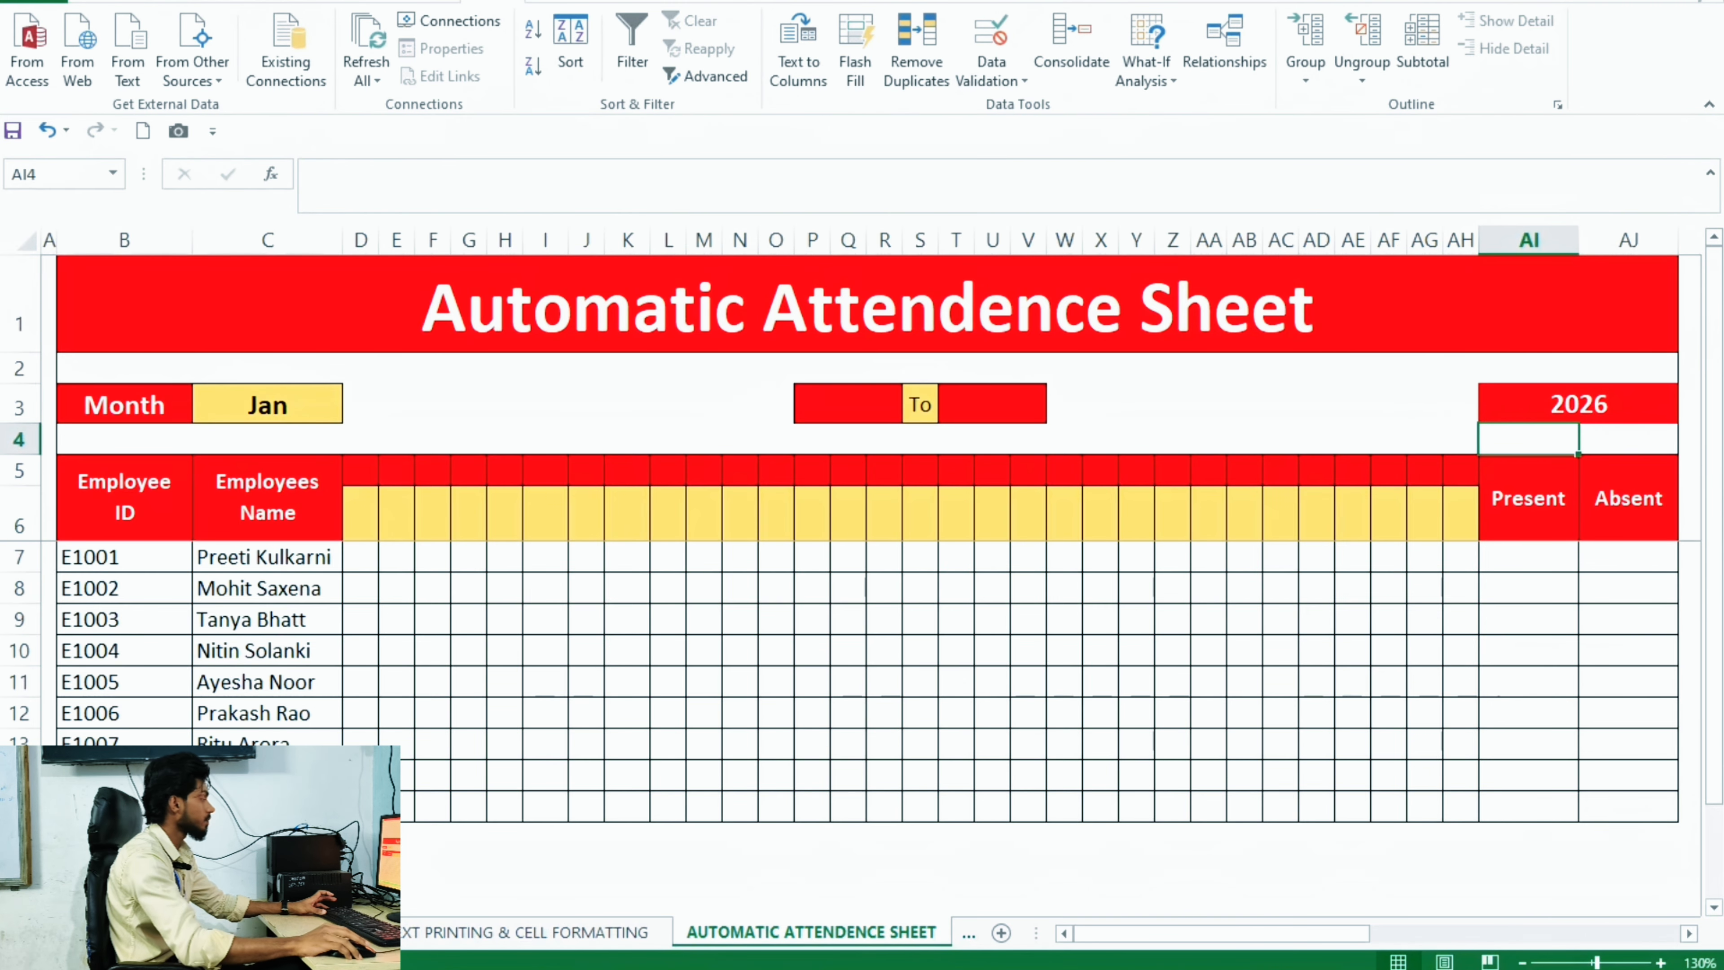
# Step: Clear the month entry from cell C3
pyautogui.click(267, 405)
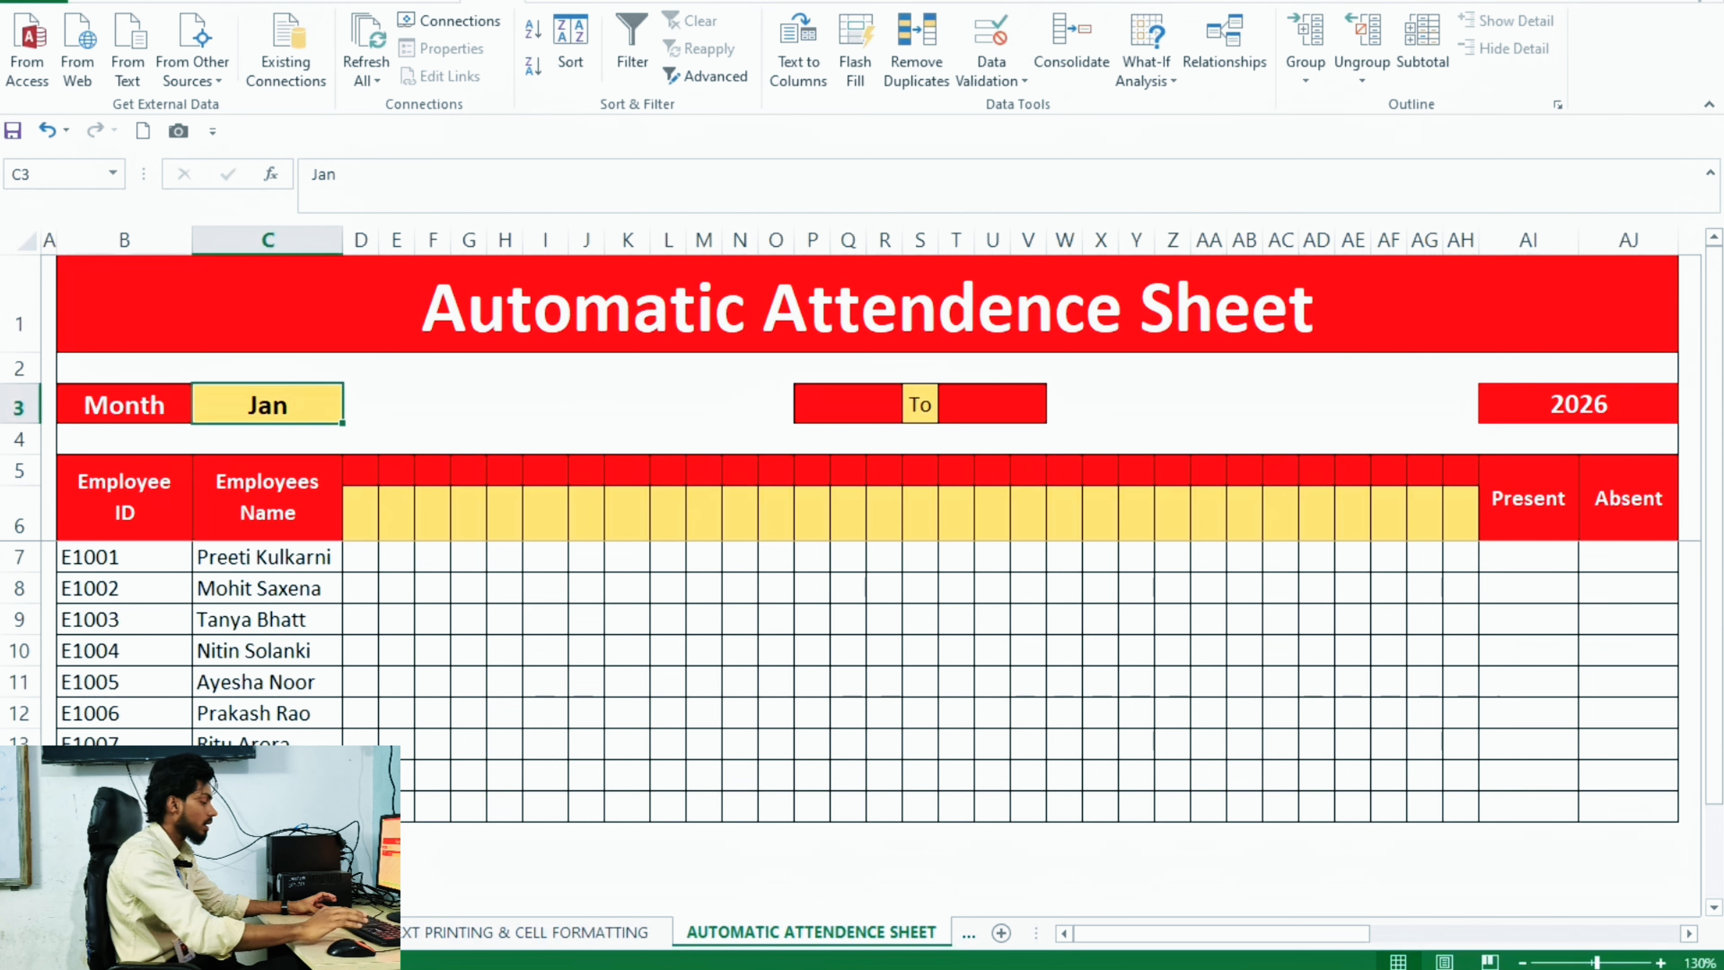
pyautogui.press('Delete')
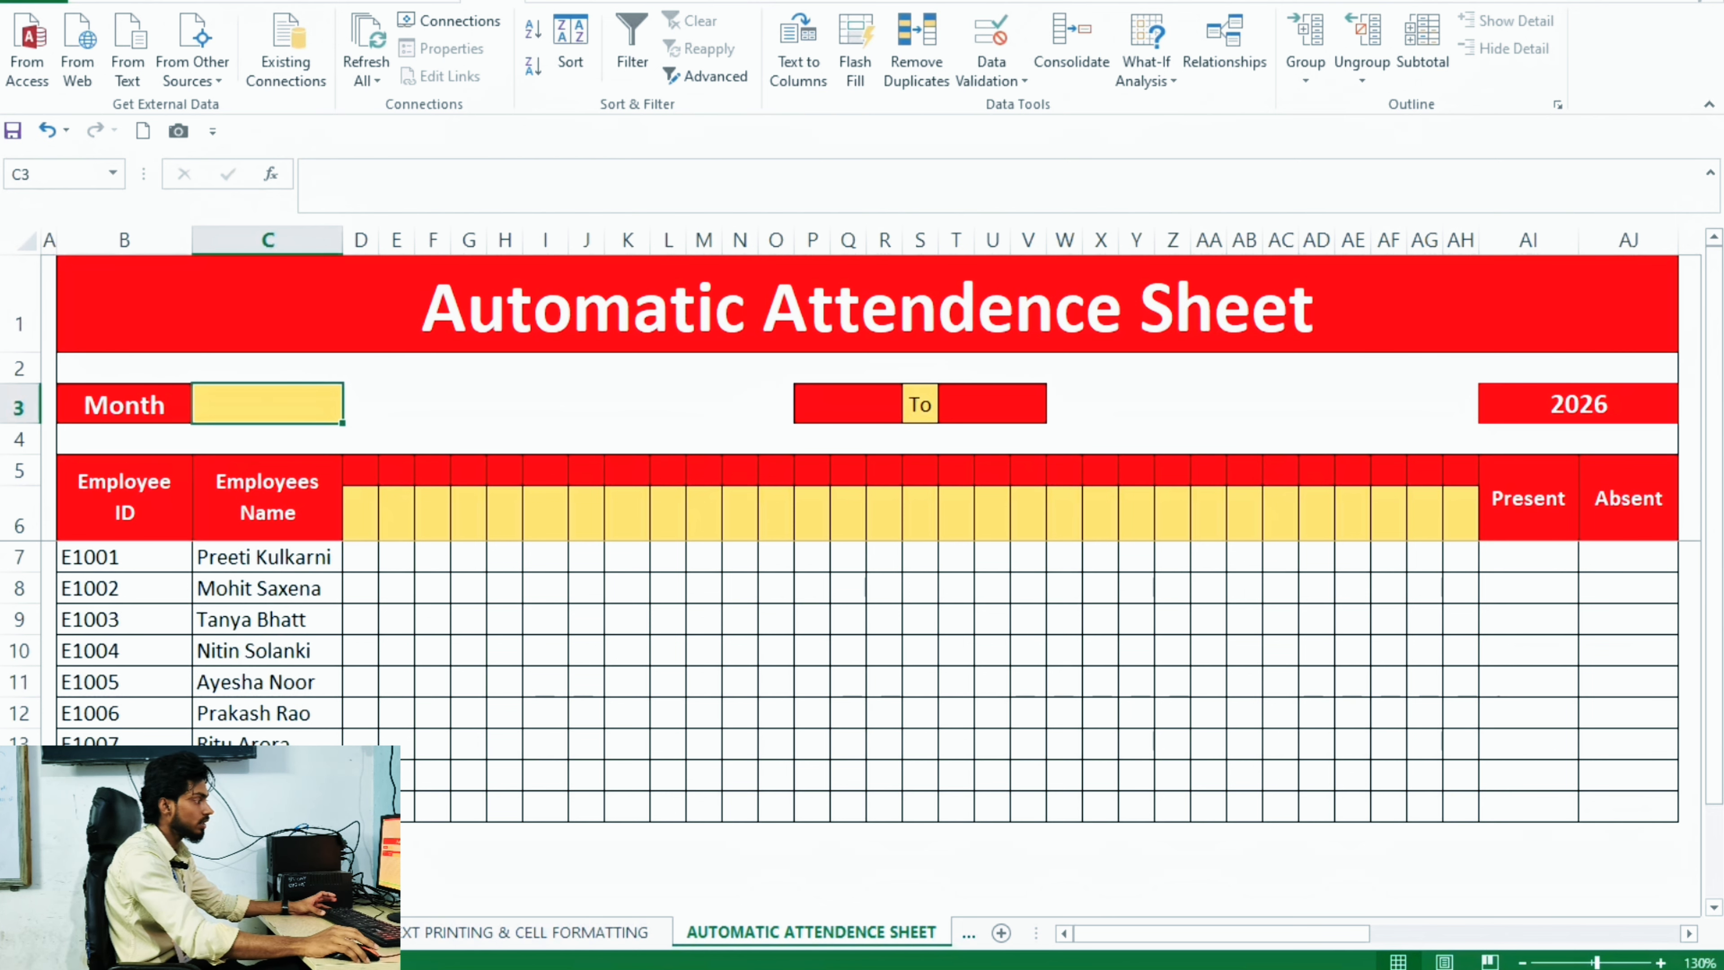
# Step: Build a helper list of months from Jan to Dec in BL4:BL15, well outside the attendance table
pyautogui.click(1353, 514)
pyautogui.press('Right')
pyautogui.press('Right')
pyautogui.press('Right')
pyautogui.press('Right')
pyautogui.press('Right')
pyautogui.press('Right')
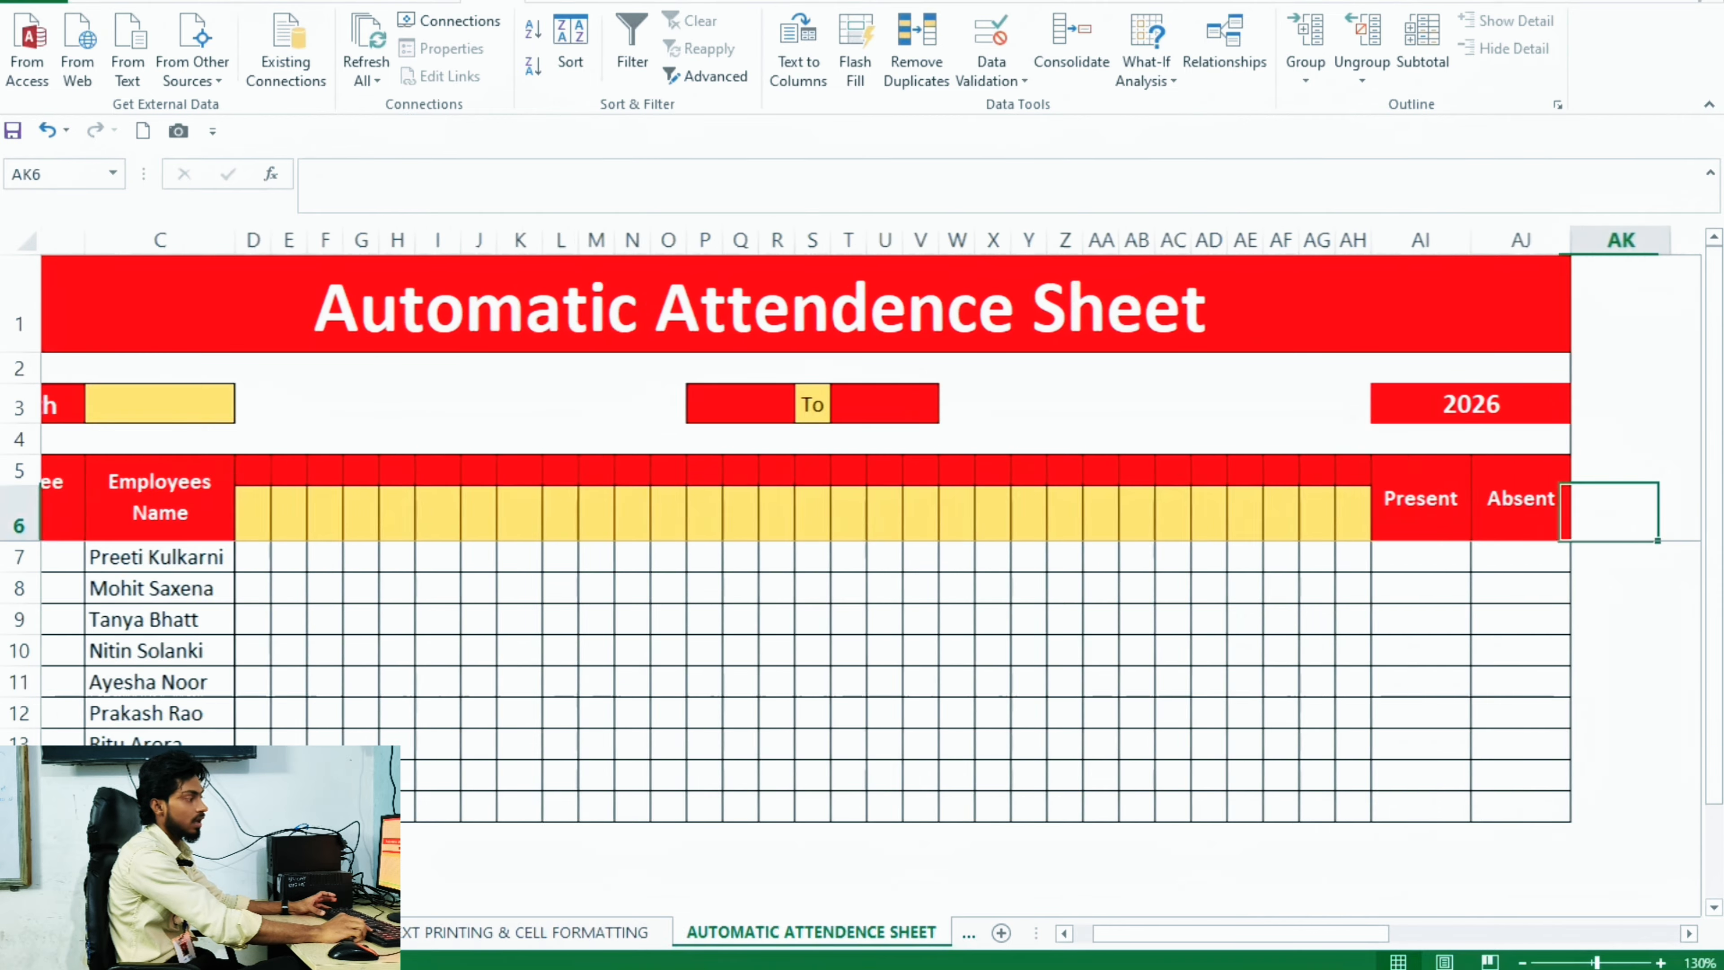
pyautogui.press('Right')
pyautogui.press('Right')
pyautogui.press('Right')
pyautogui.press('Right')
pyautogui.press('Right')
pyautogui.press('Right')
pyautogui.press('Right')
pyautogui.press('Right')
pyautogui.press('Right')
pyautogui.press('Right')
pyautogui.press('Right')
pyautogui.press('Right')
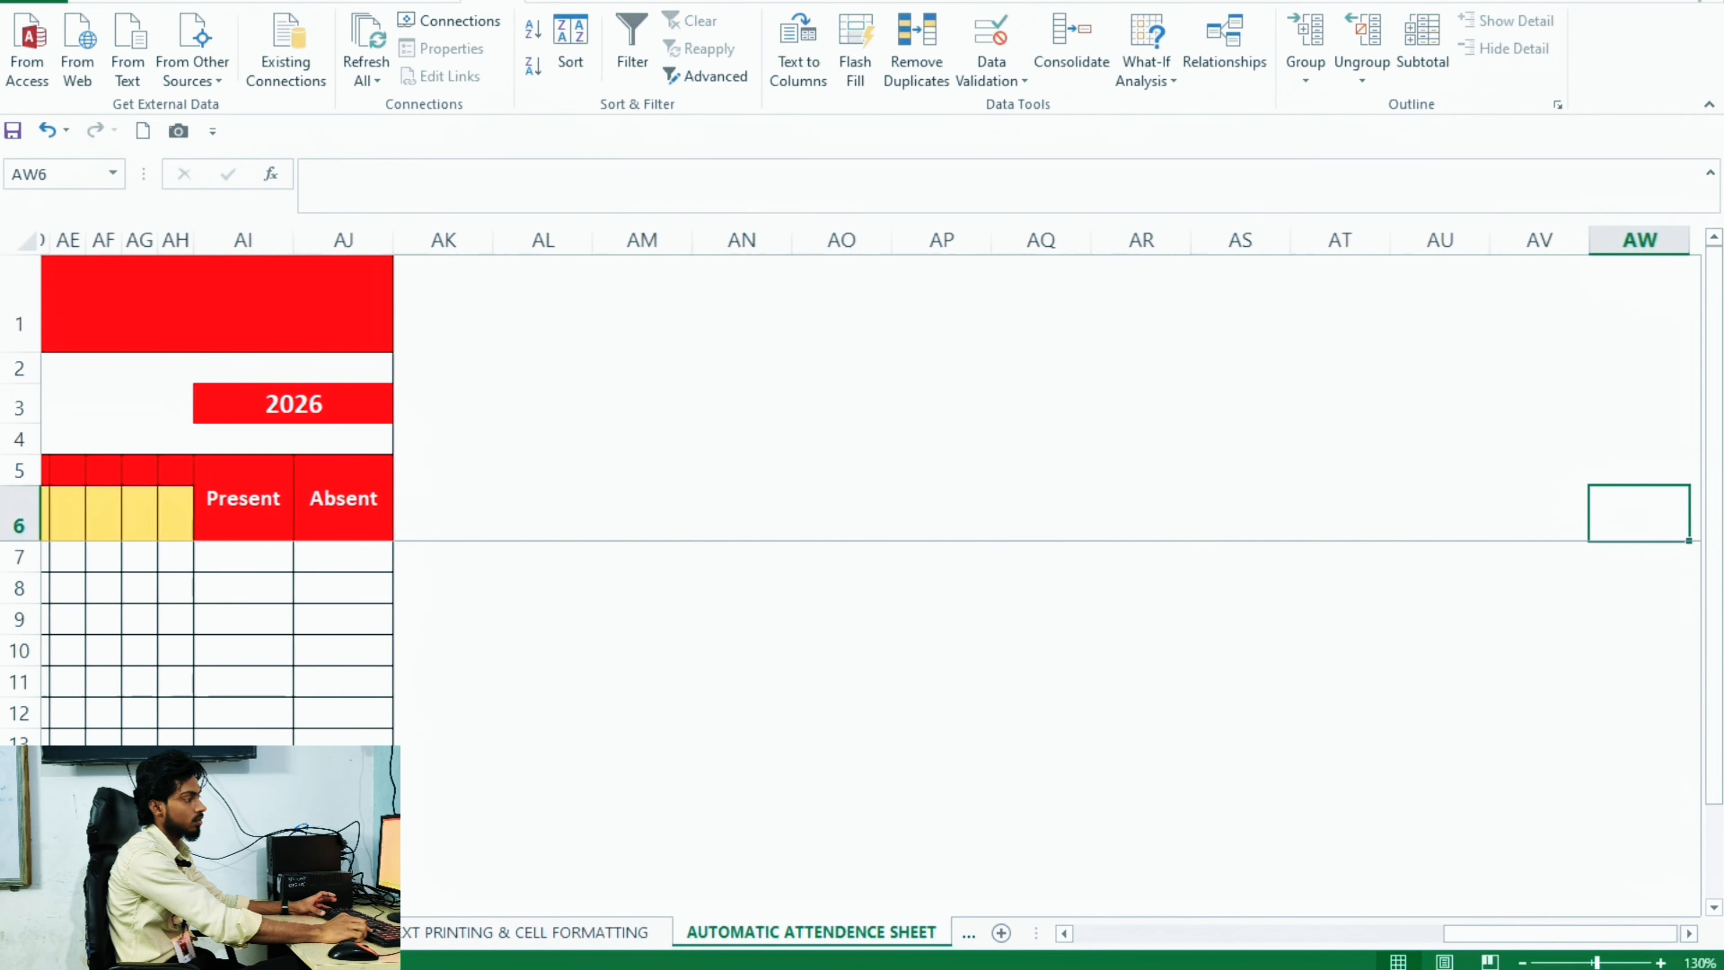
pyautogui.press('Right')
pyautogui.press('Right')
pyautogui.press('Right')
pyautogui.press('Right')
pyautogui.press('Right')
pyautogui.press('Right')
pyautogui.press('Right')
pyautogui.press('Right')
pyautogui.press('Right')
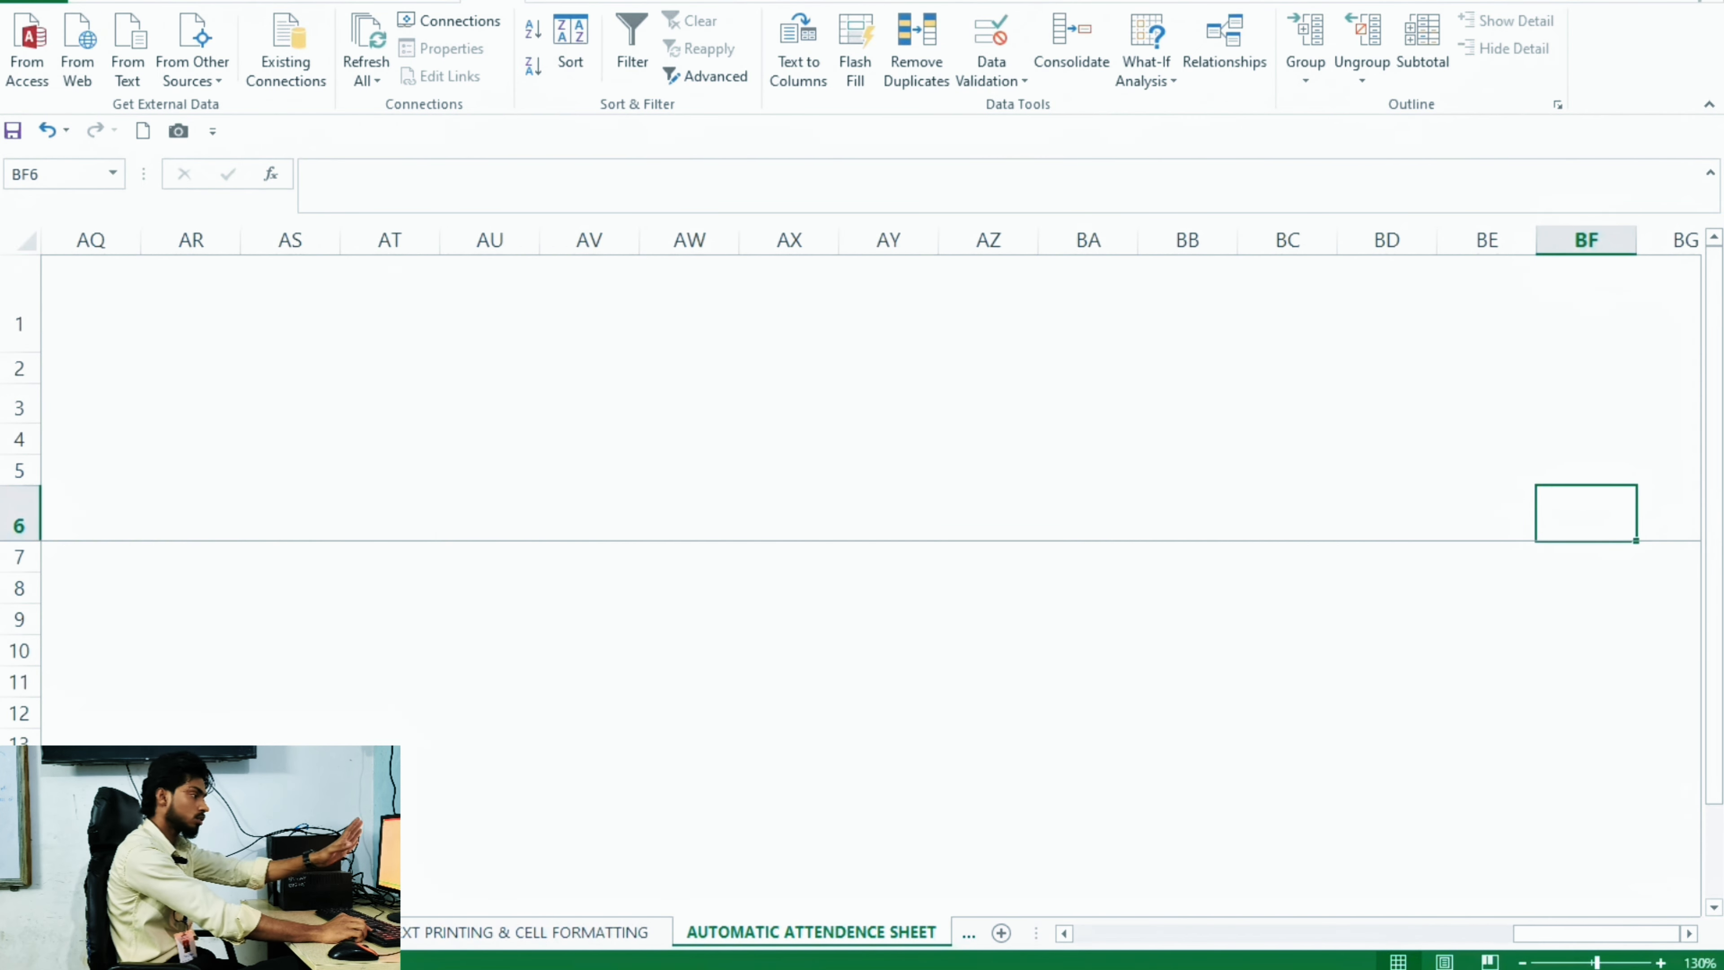
pyautogui.press('Right')
pyautogui.press('Right')
pyautogui.press('Right')
pyautogui.press('Right')
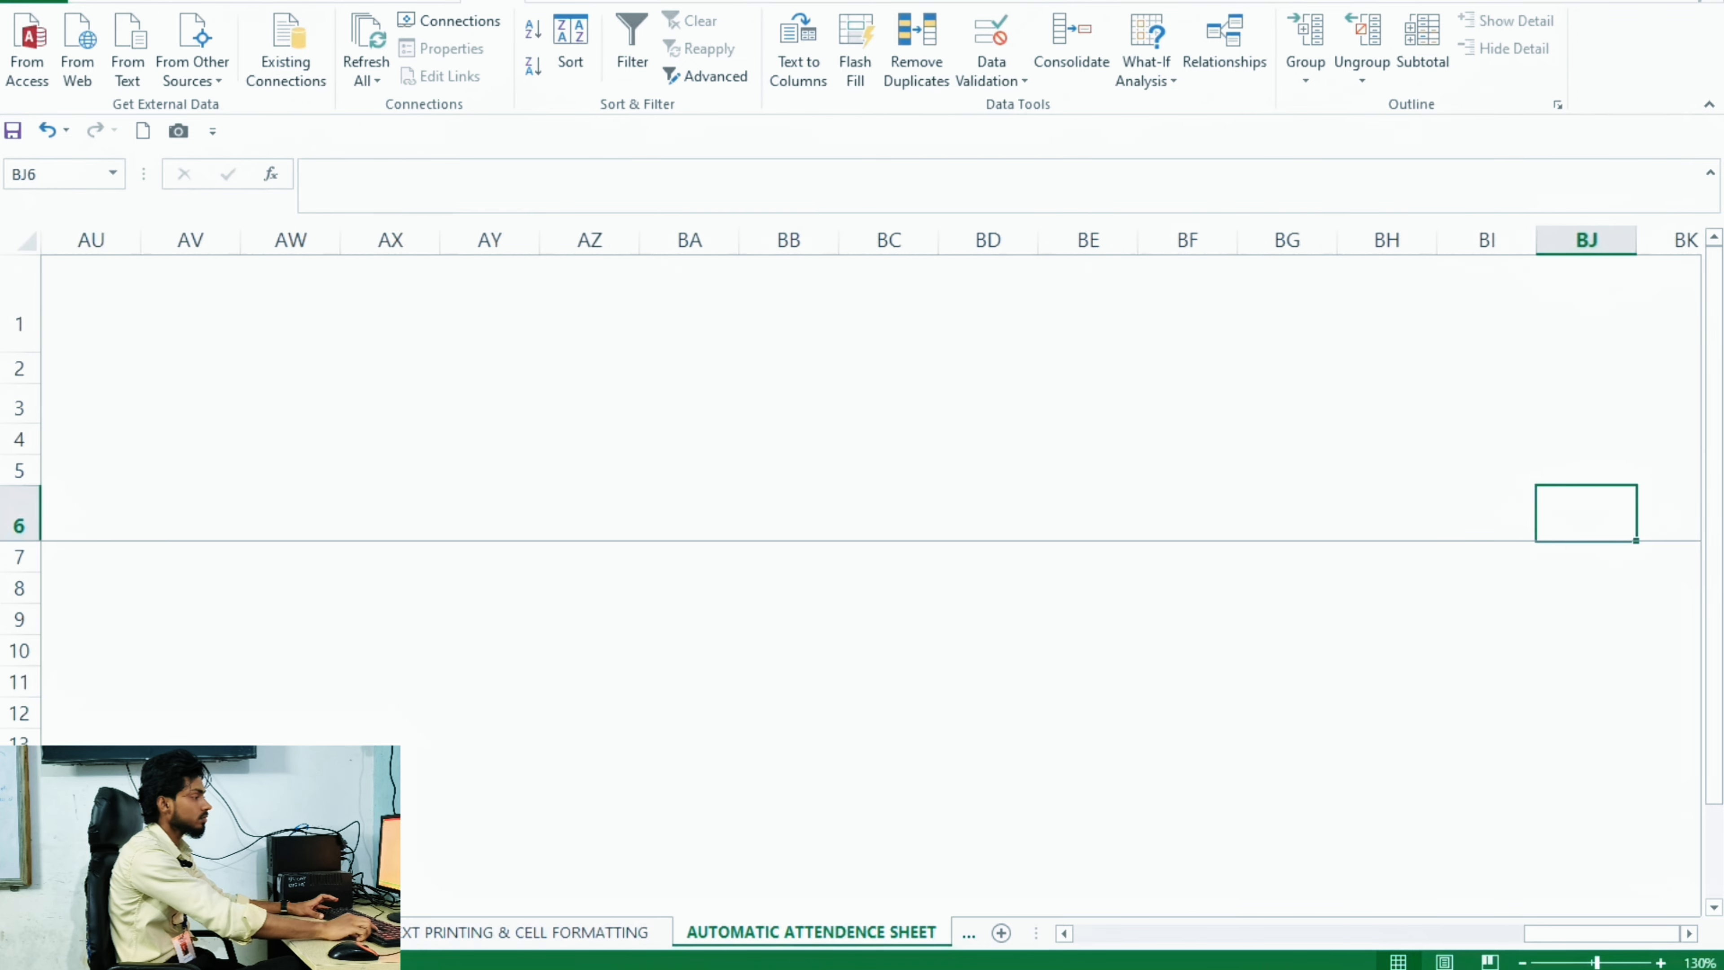
pyautogui.press('Right')
pyautogui.press('Right')
pyautogui.press('Up')
pyautogui.press('Up')
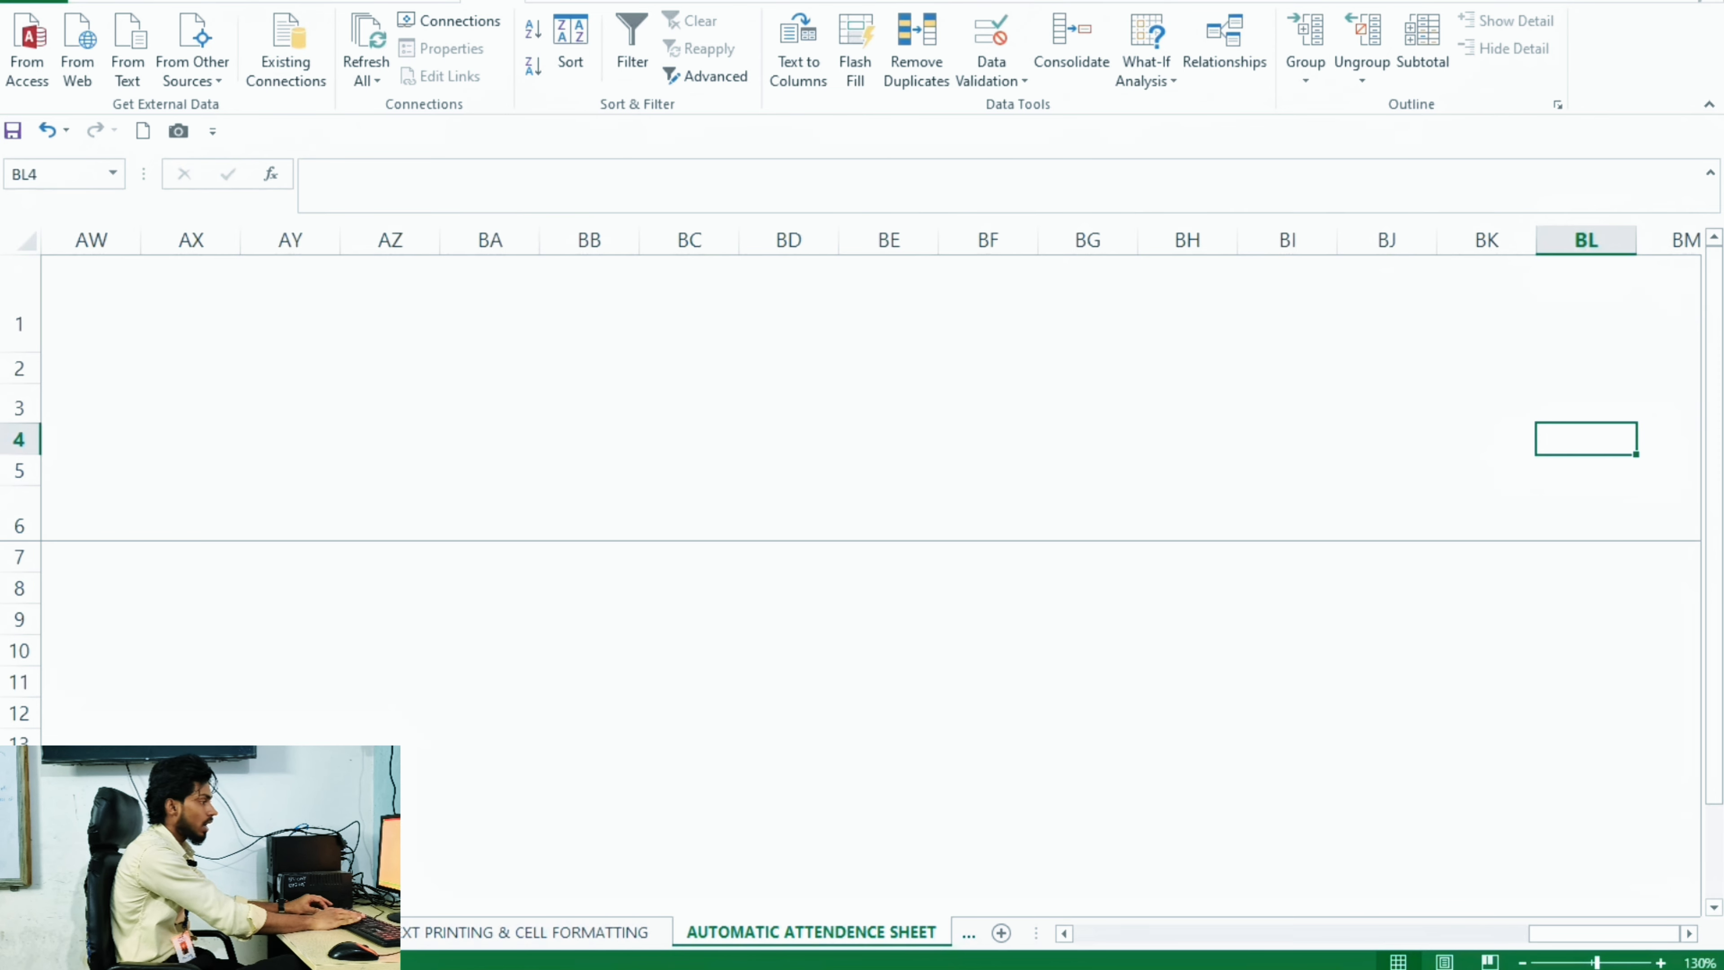
pyautogui.write('Jan')
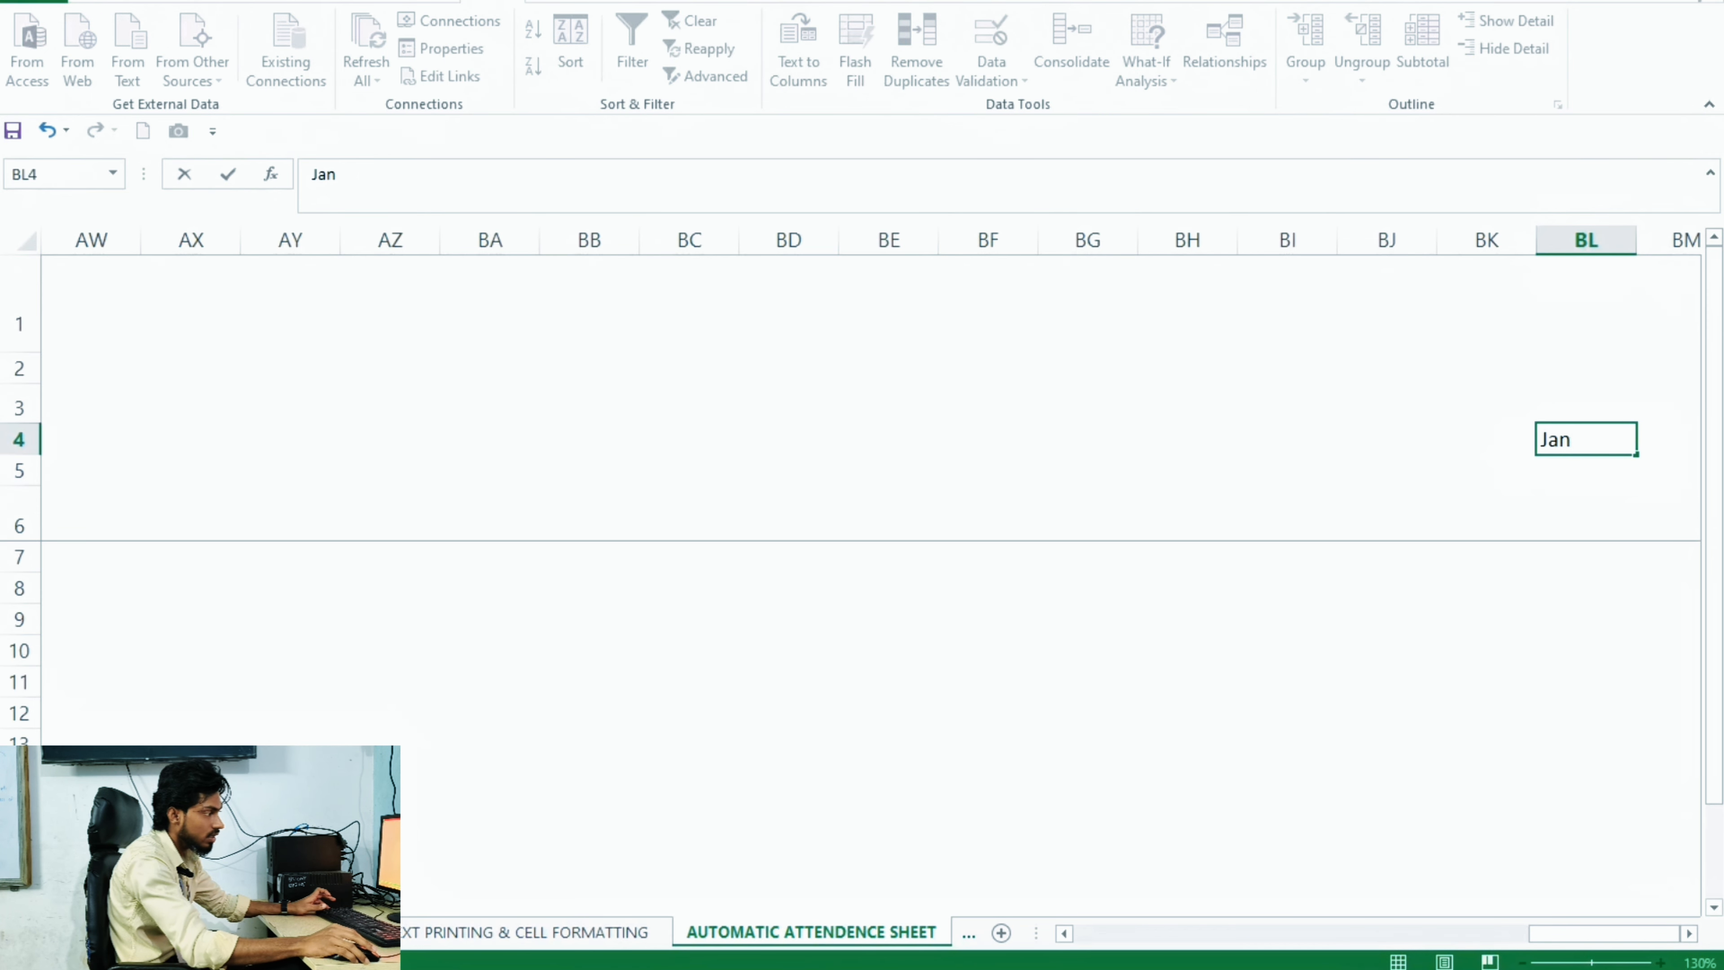
pyautogui.moveTo(1637, 454); pyautogui.dragTo(1637, 822)
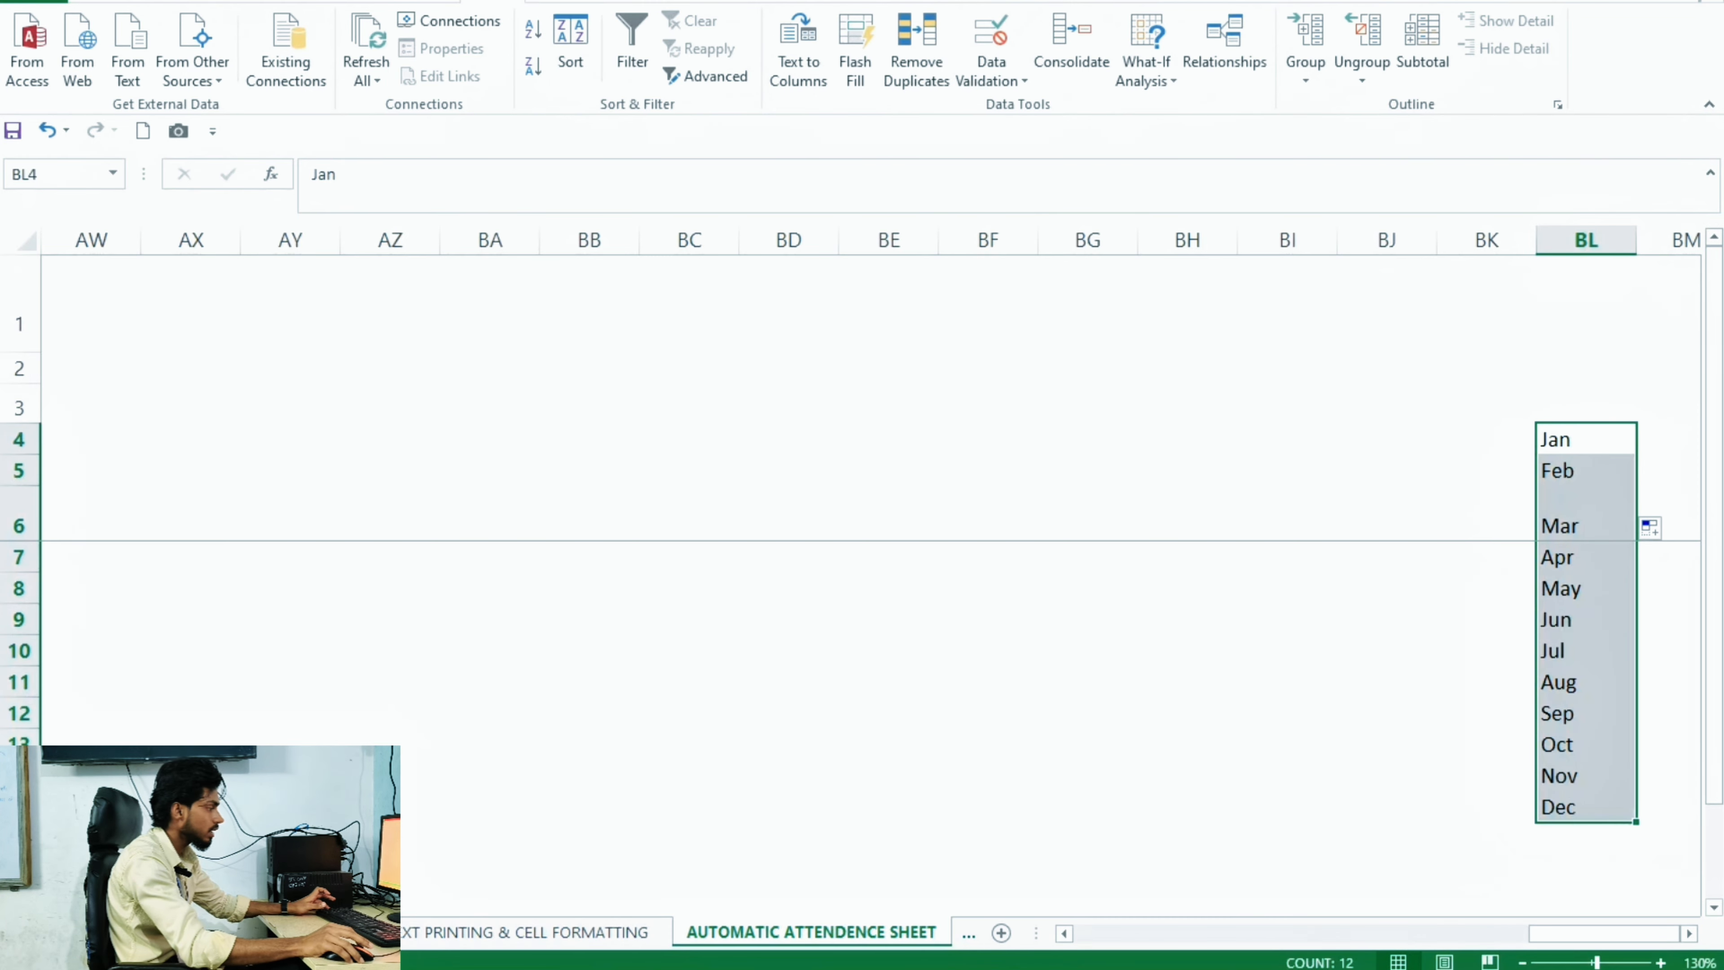
# Step: Apply List data validation to month cell C3 with =$BL$4:$BL$15 as the source
pyautogui.moveTo(1602, 933); pyautogui.dragTo(1147, 933)
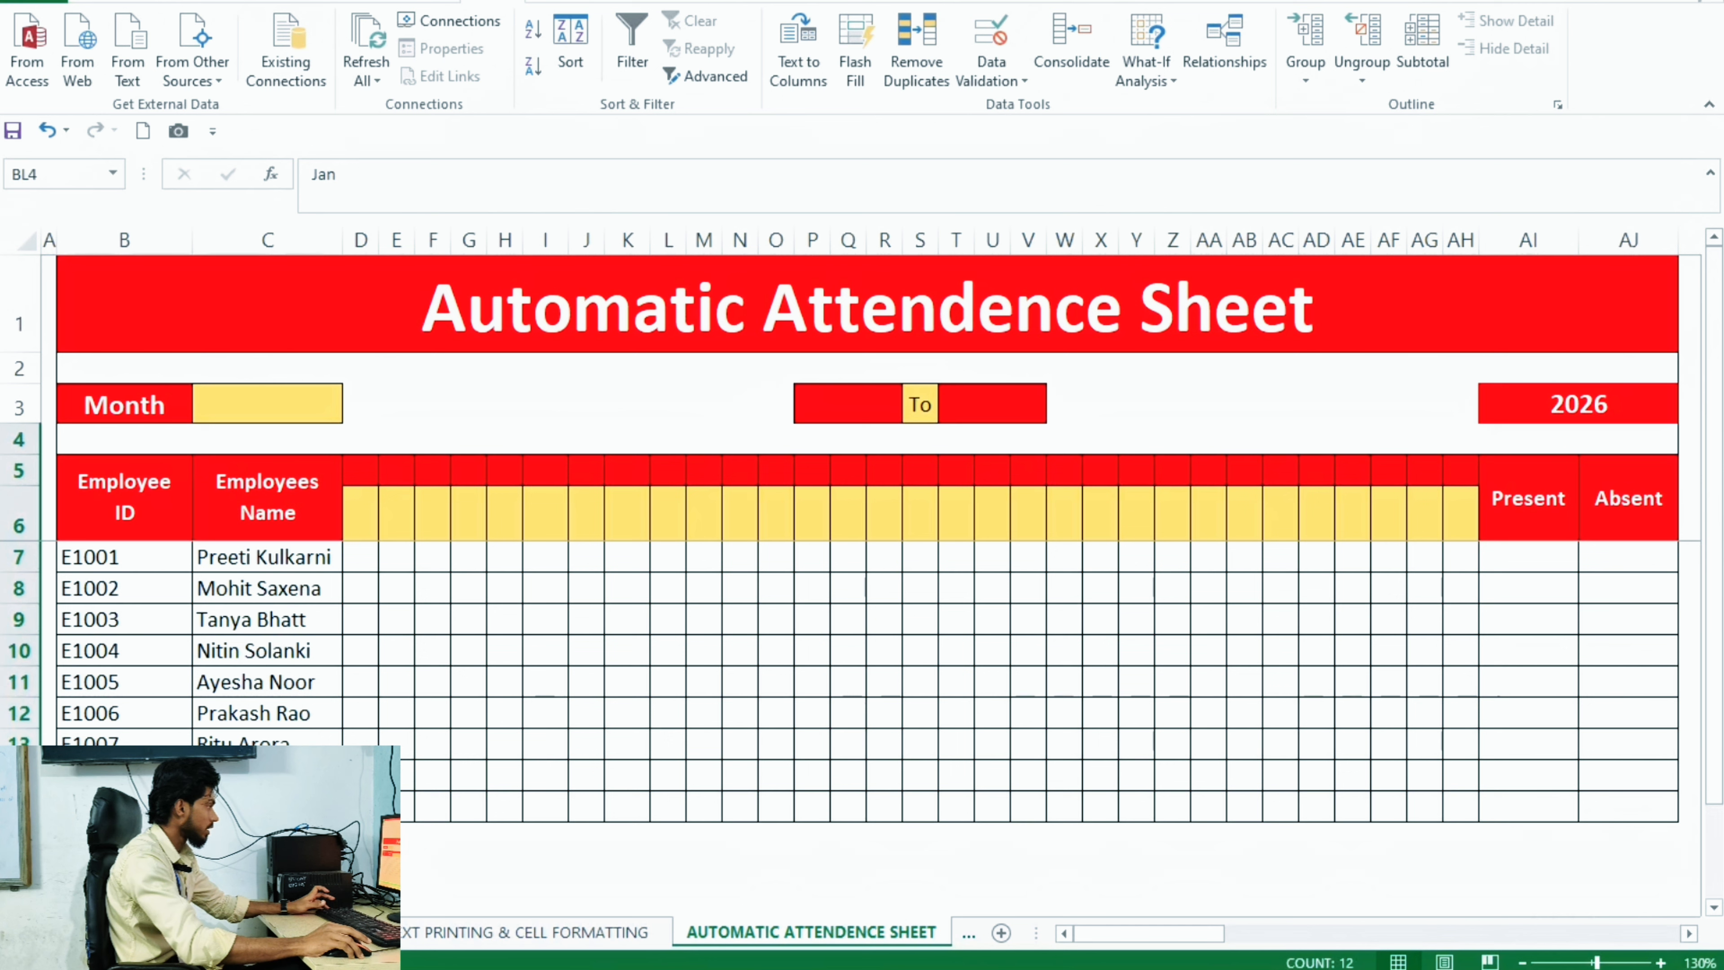
pyautogui.click(268, 404)
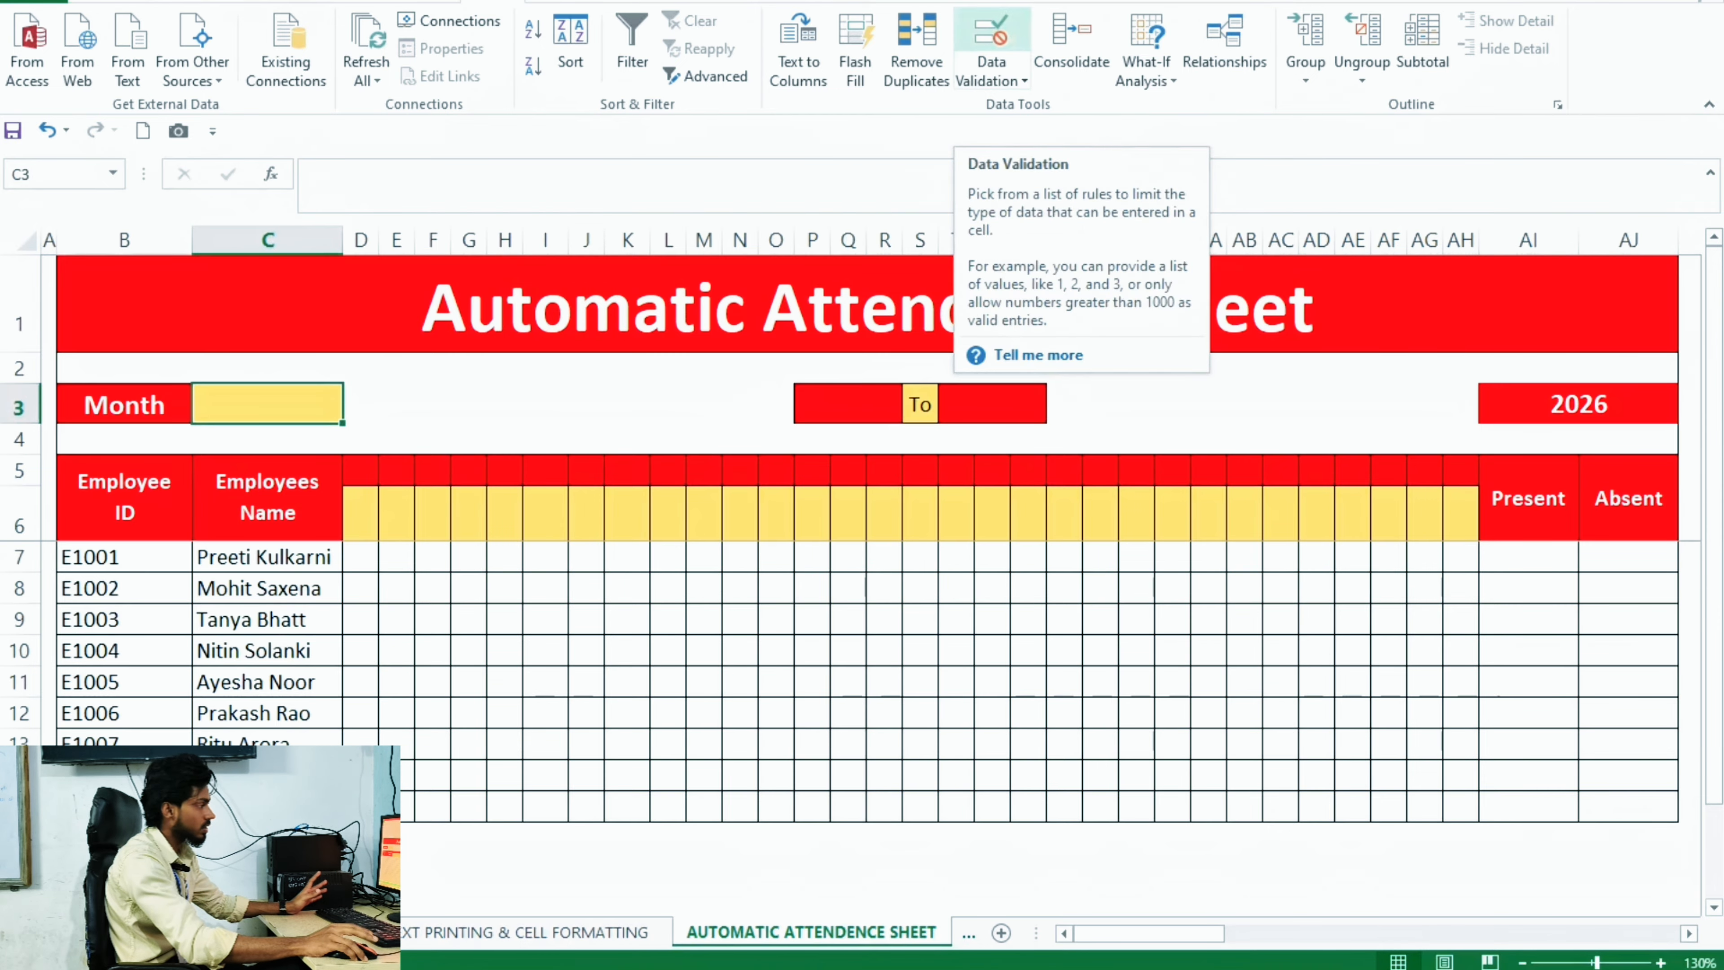
pyautogui.click(991, 34)
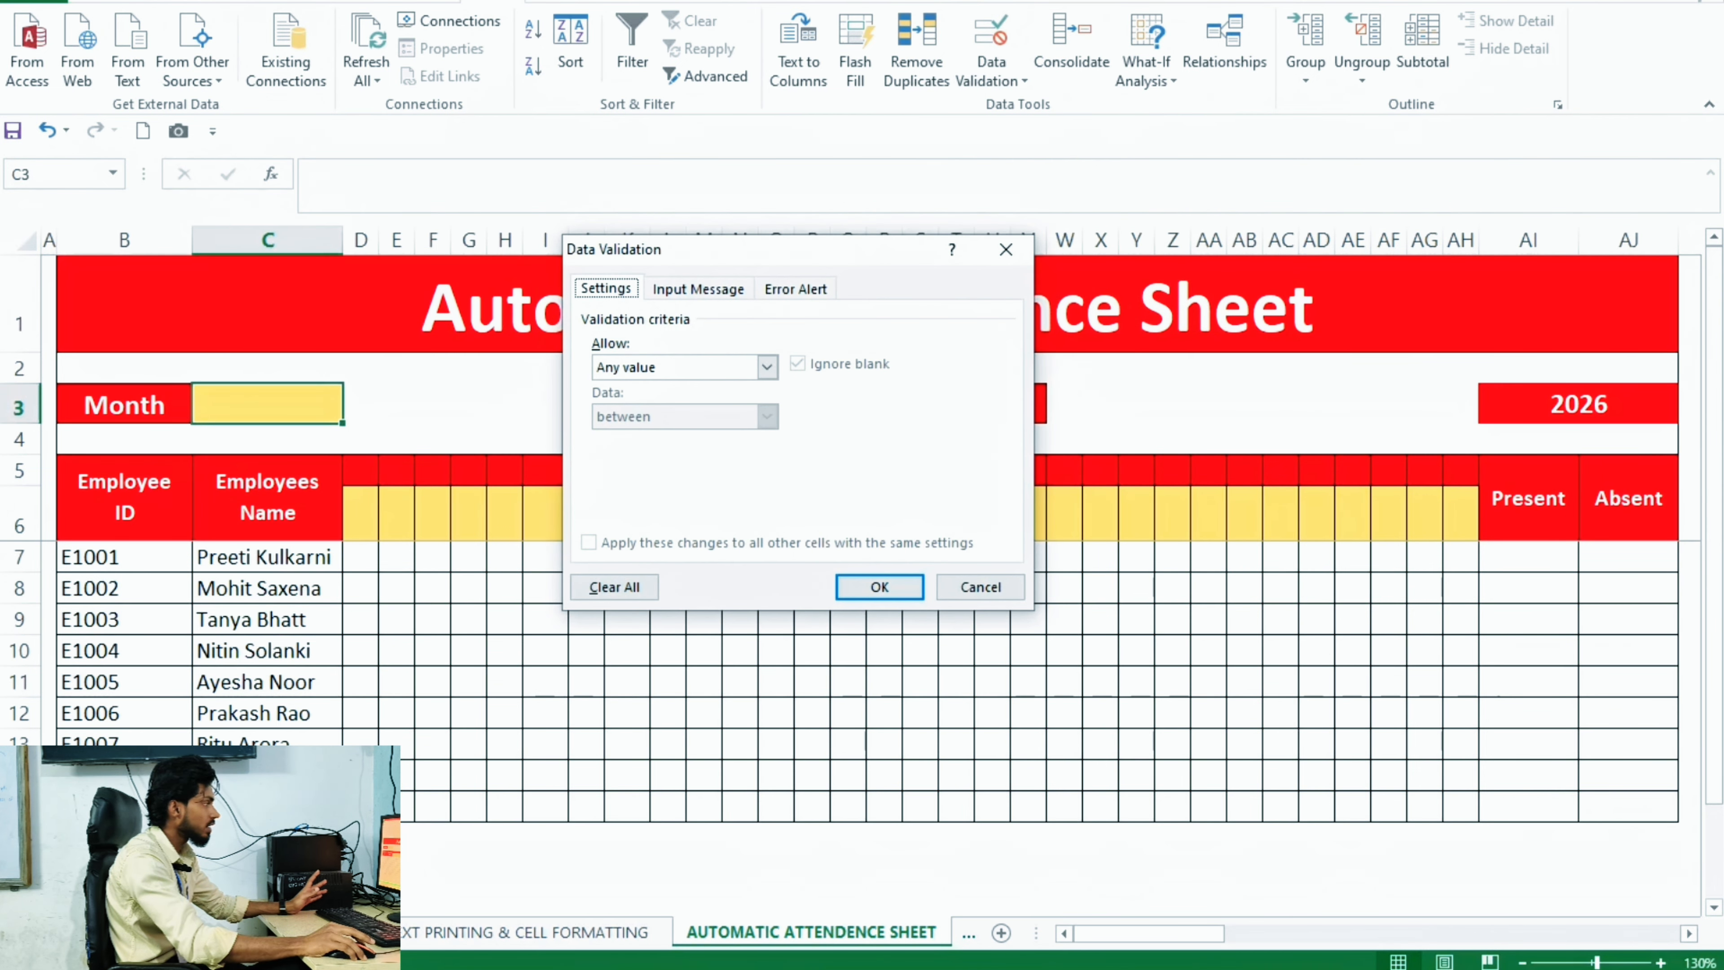
pyautogui.moveTo(774, 250); pyautogui.dragTo(854, 135)
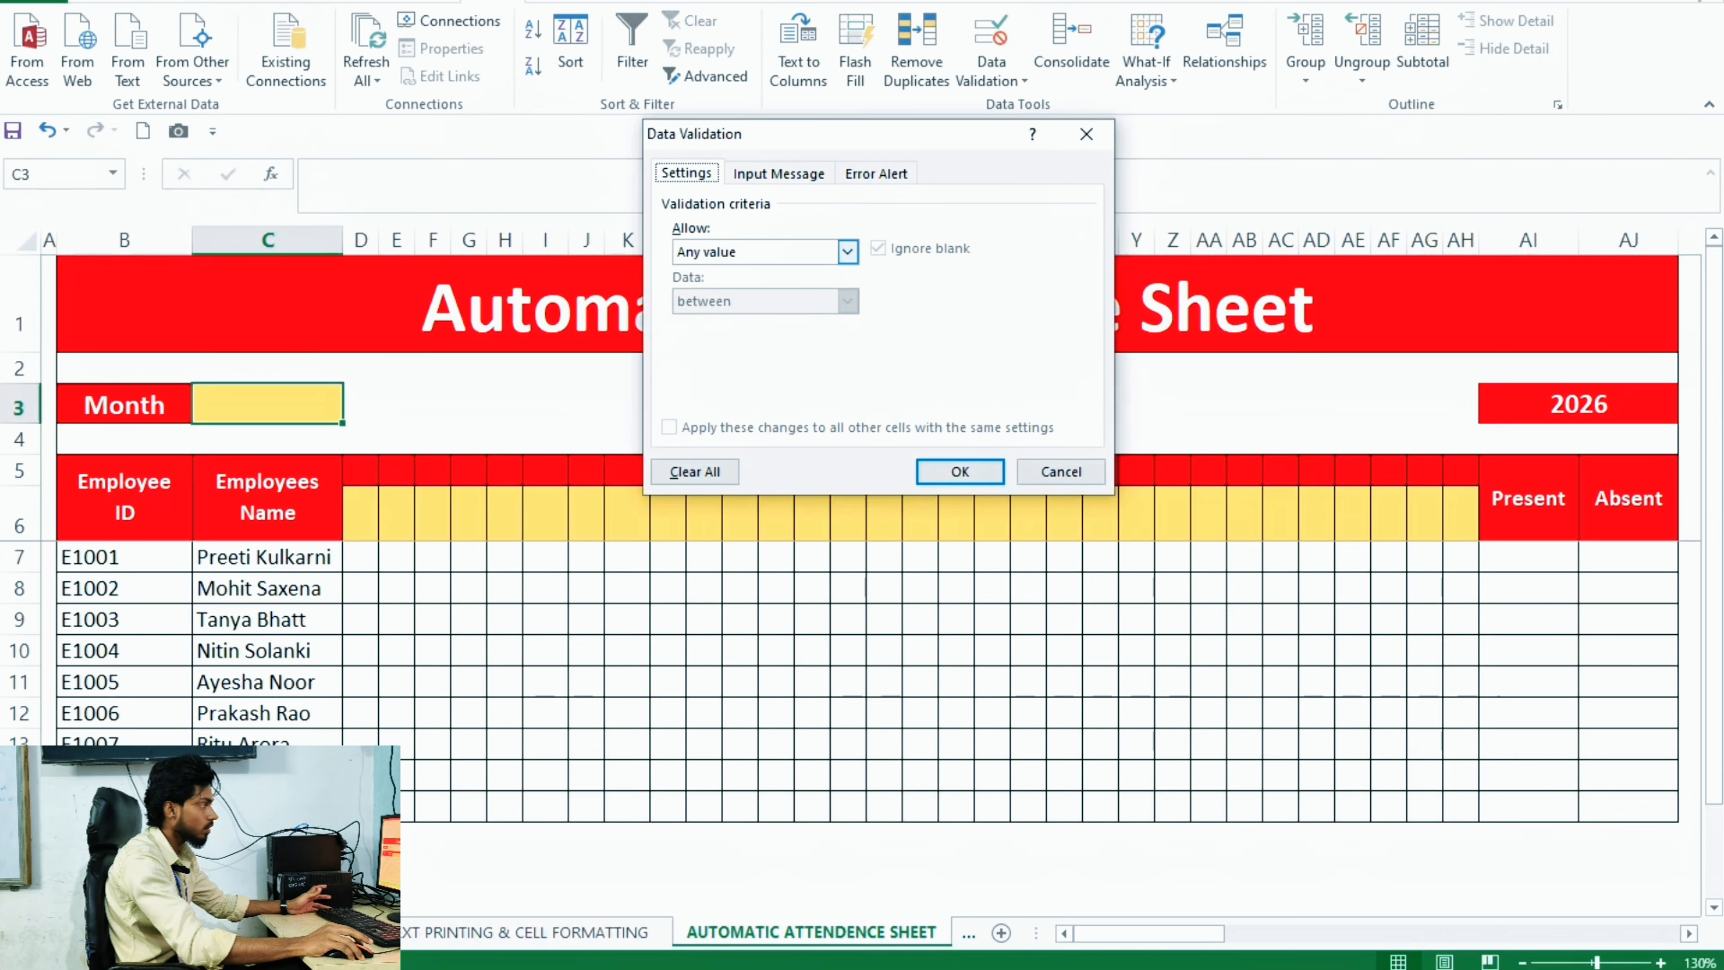
pyautogui.click(847, 252)
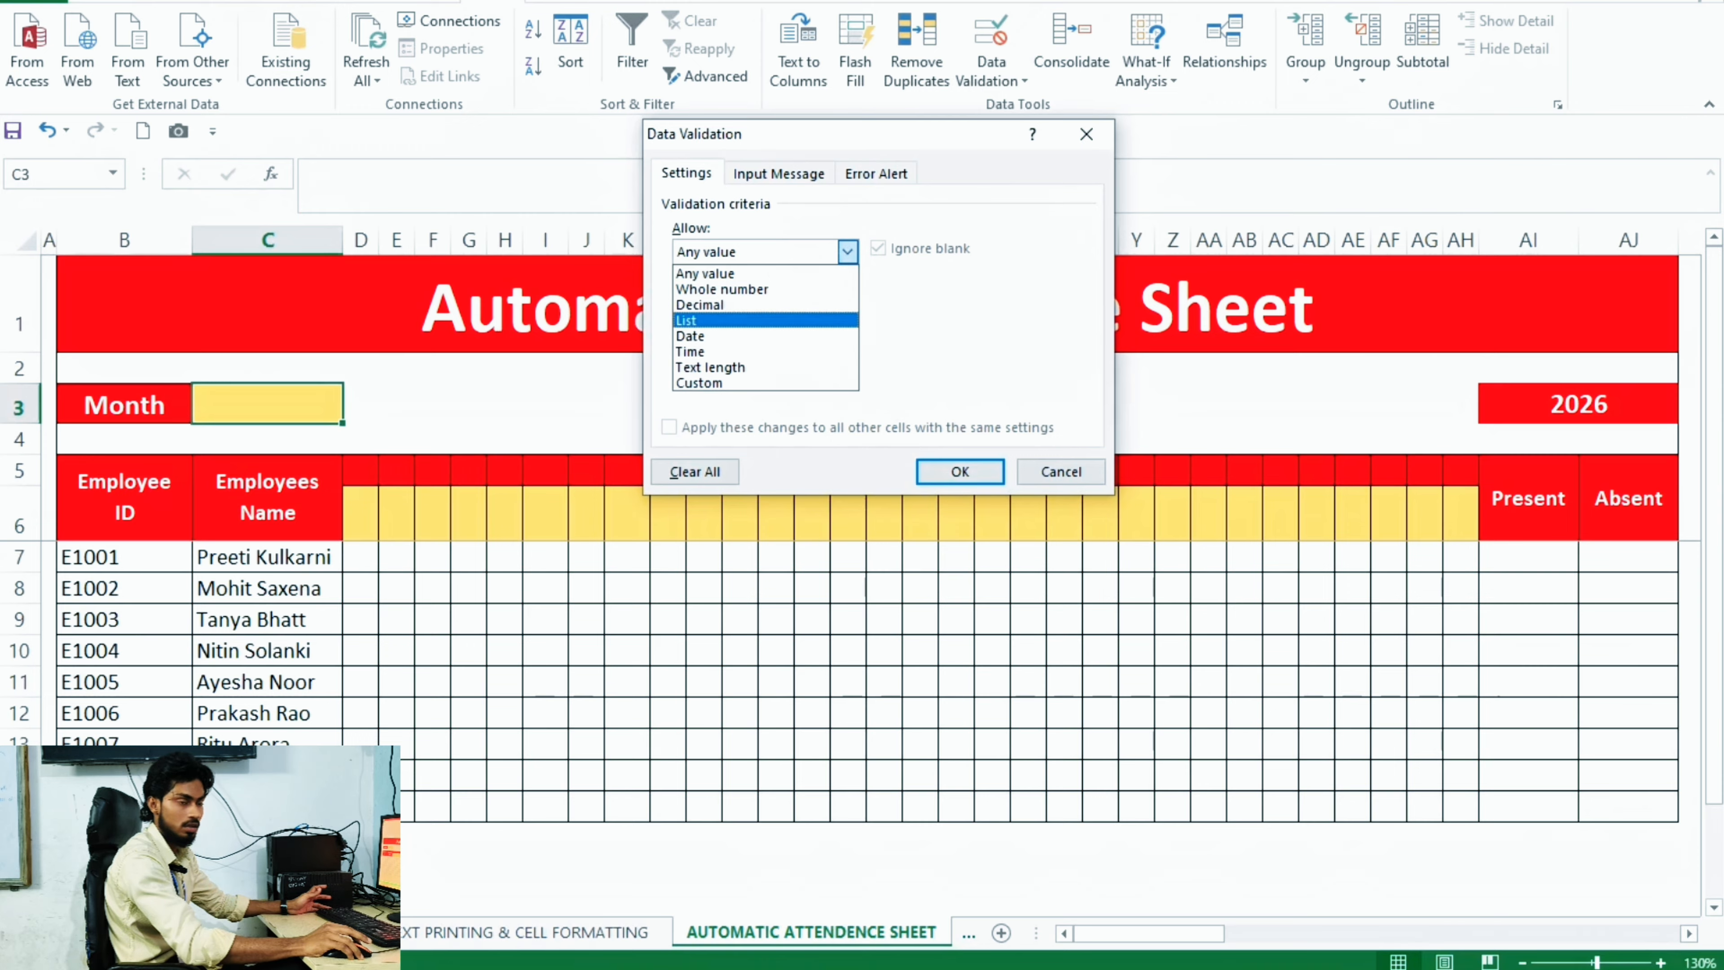
pyautogui.press('Return')
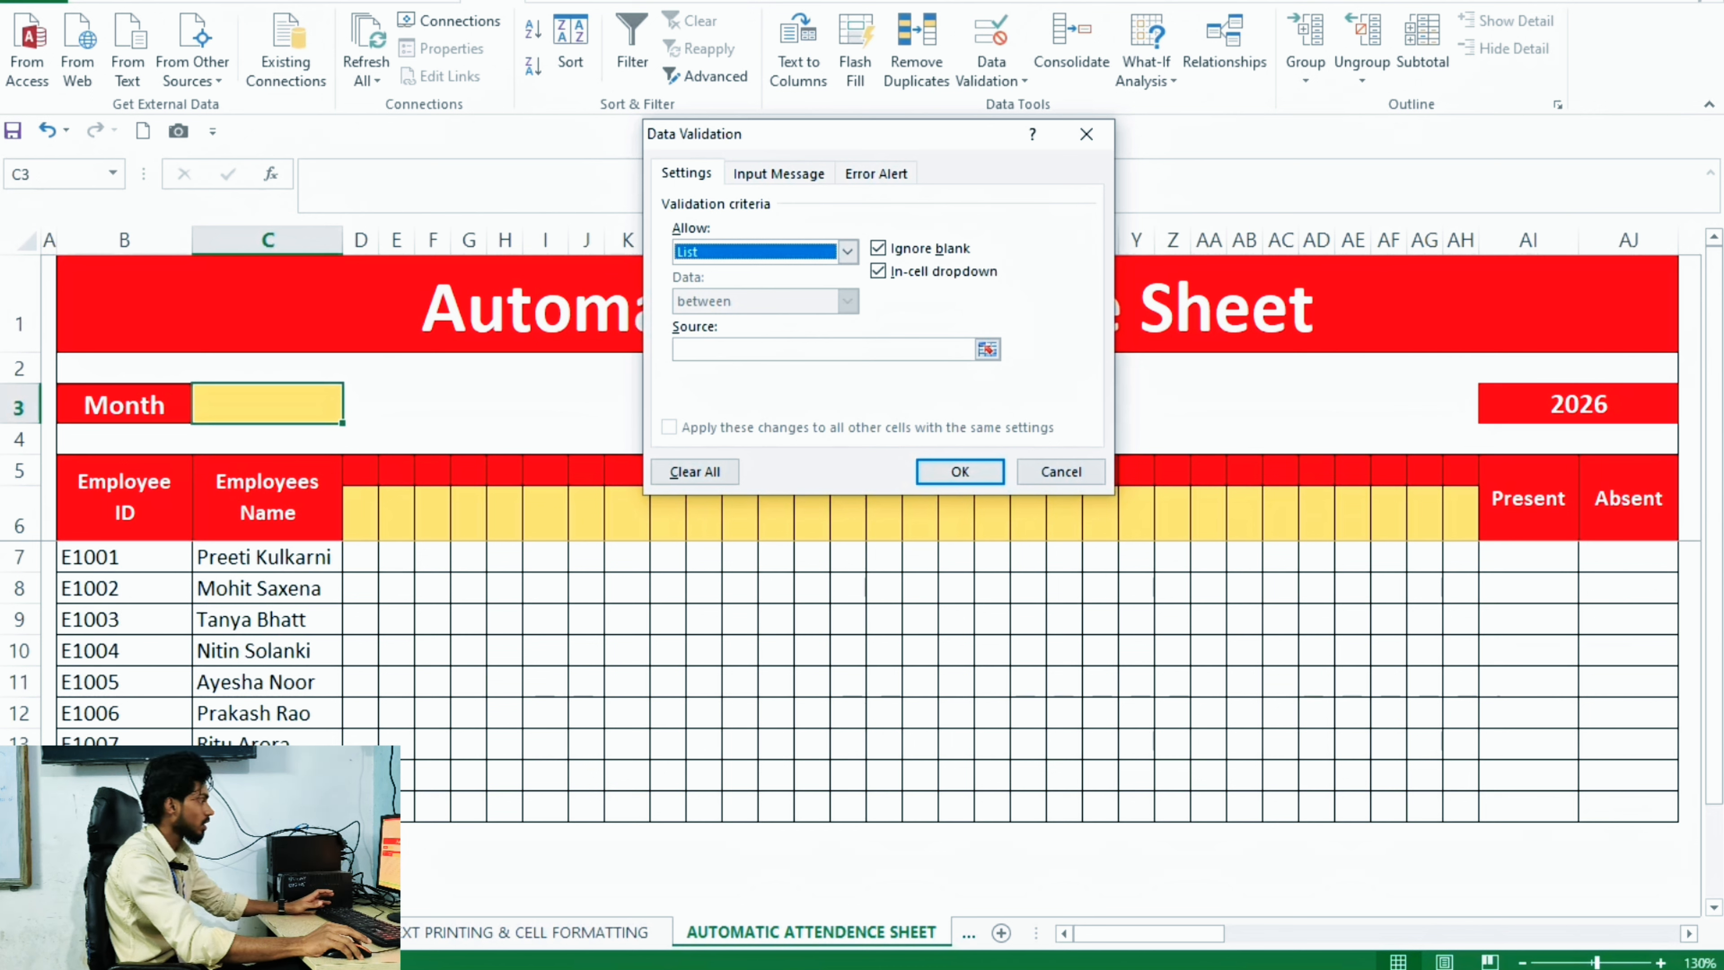
pyautogui.click(815, 349)
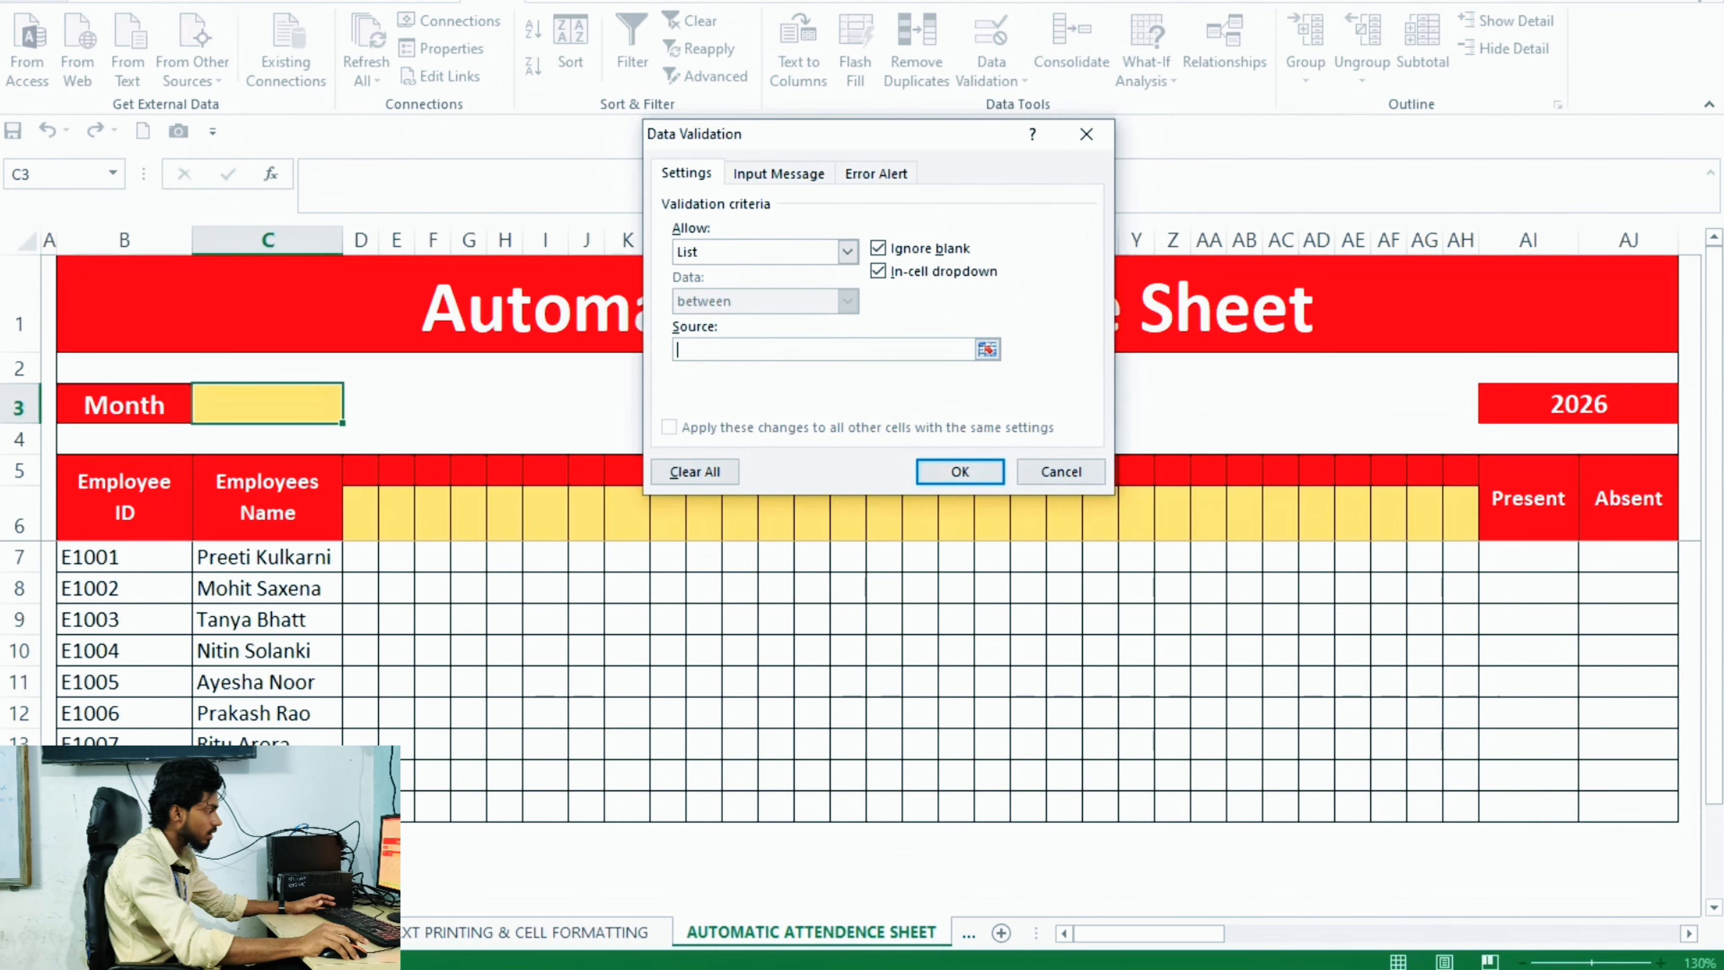
pyautogui.moveTo(1147, 933); pyautogui.dragTo(1602, 933)
pyautogui.moveTo(1623, 442); pyautogui.dragTo(1626, 815)
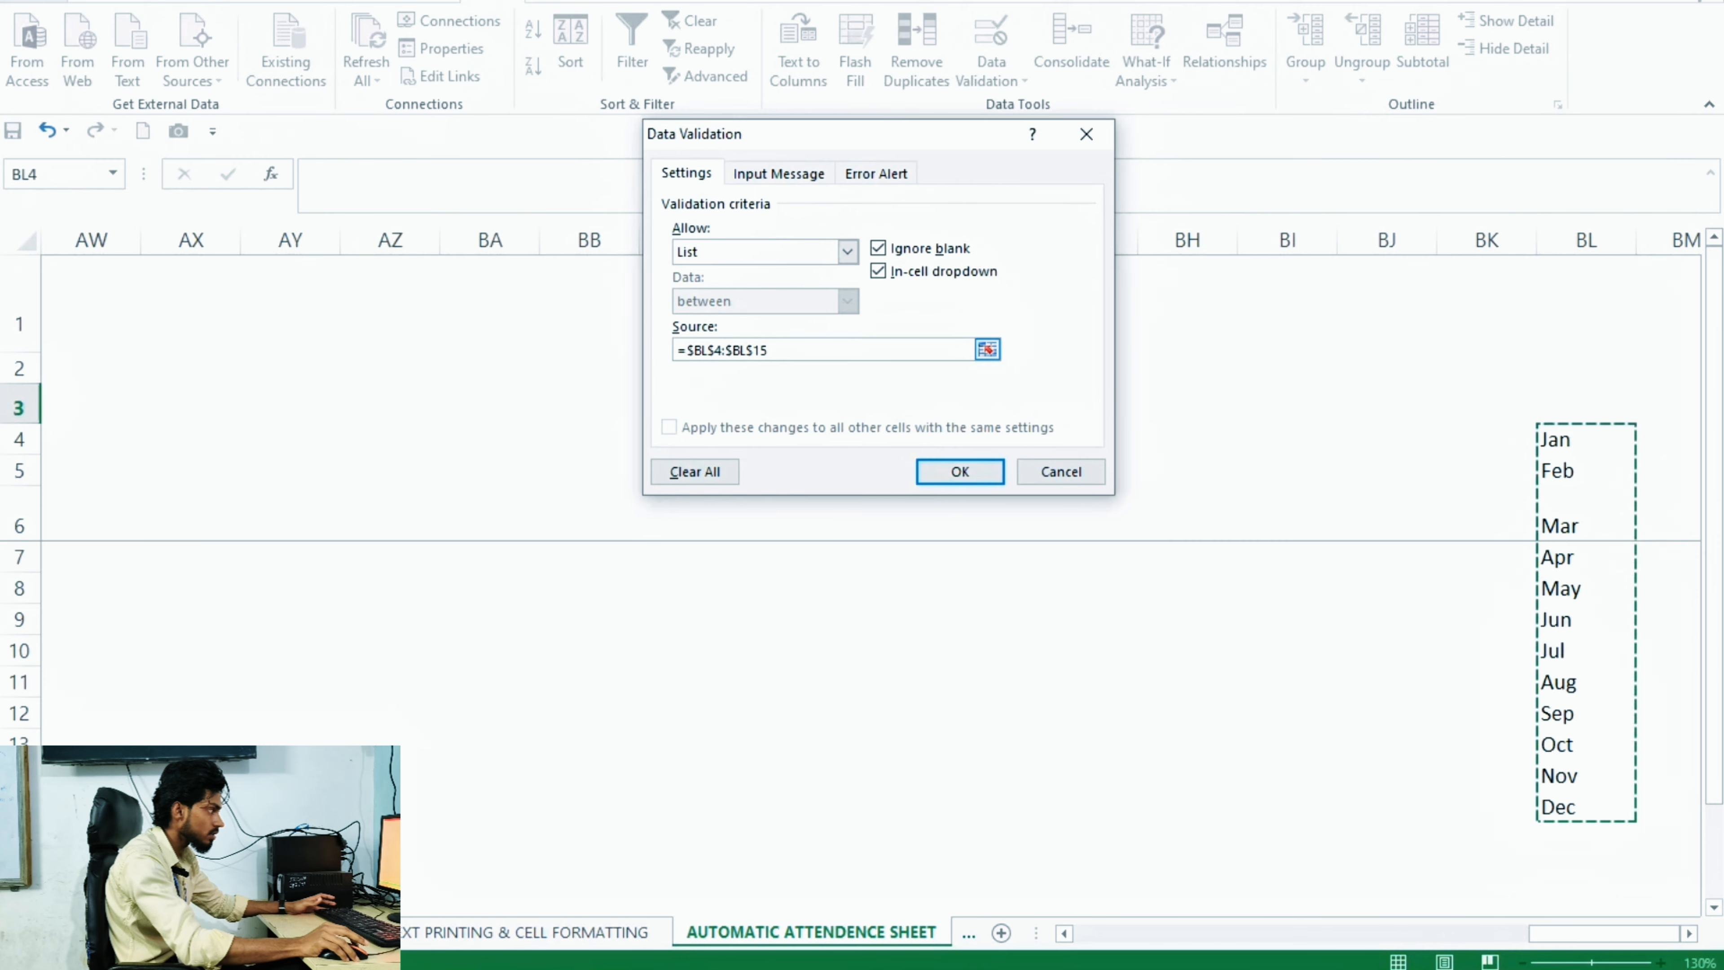
pyautogui.press('Return')
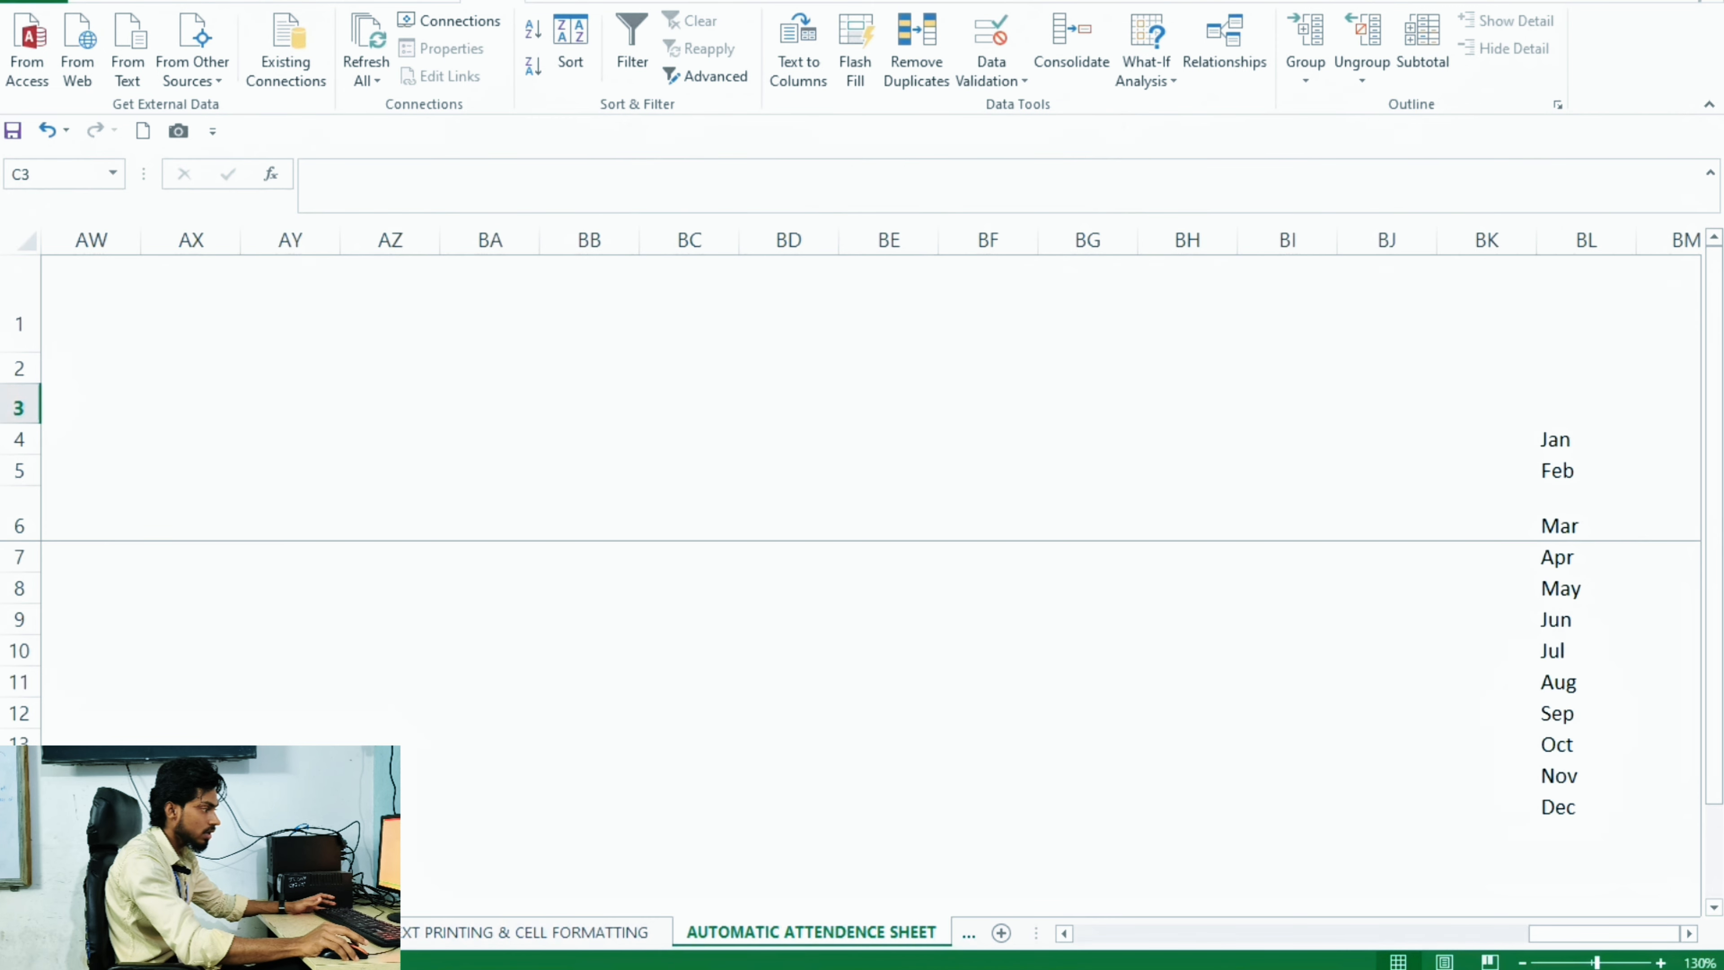
# Step: Choose Jan from the new dropdown list in month cell C3
pyautogui.moveTo(1602, 934); pyautogui.dragTo(1144, 934)
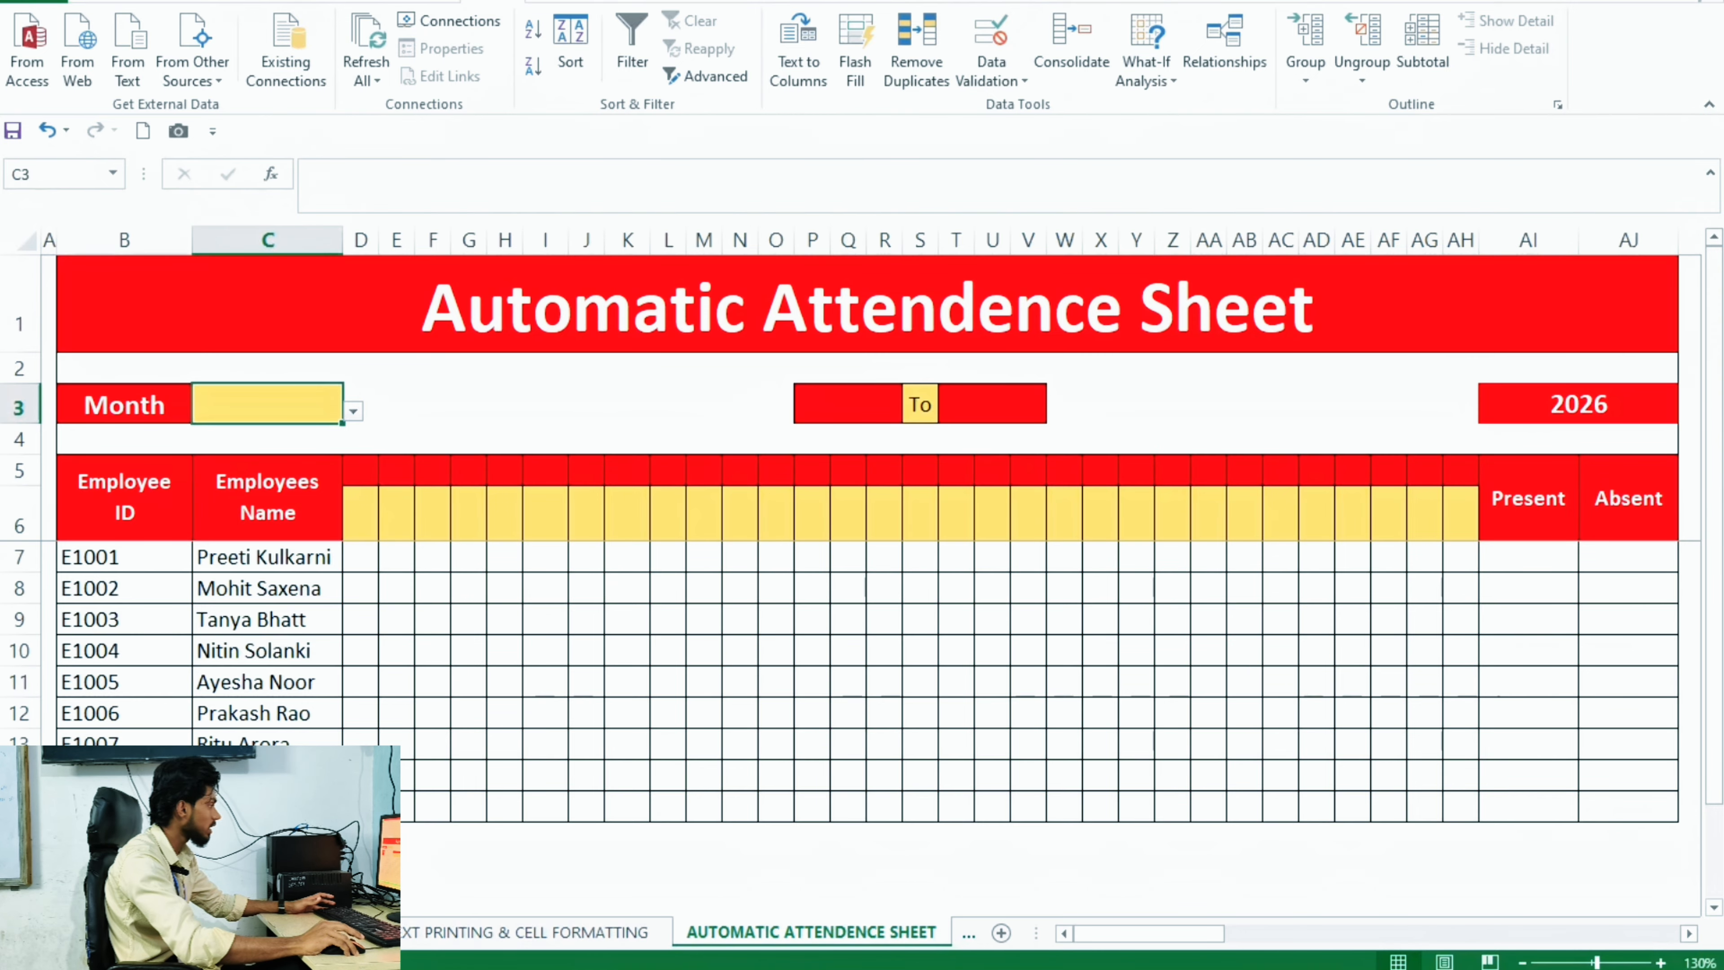
pyautogui.click(353, 410)
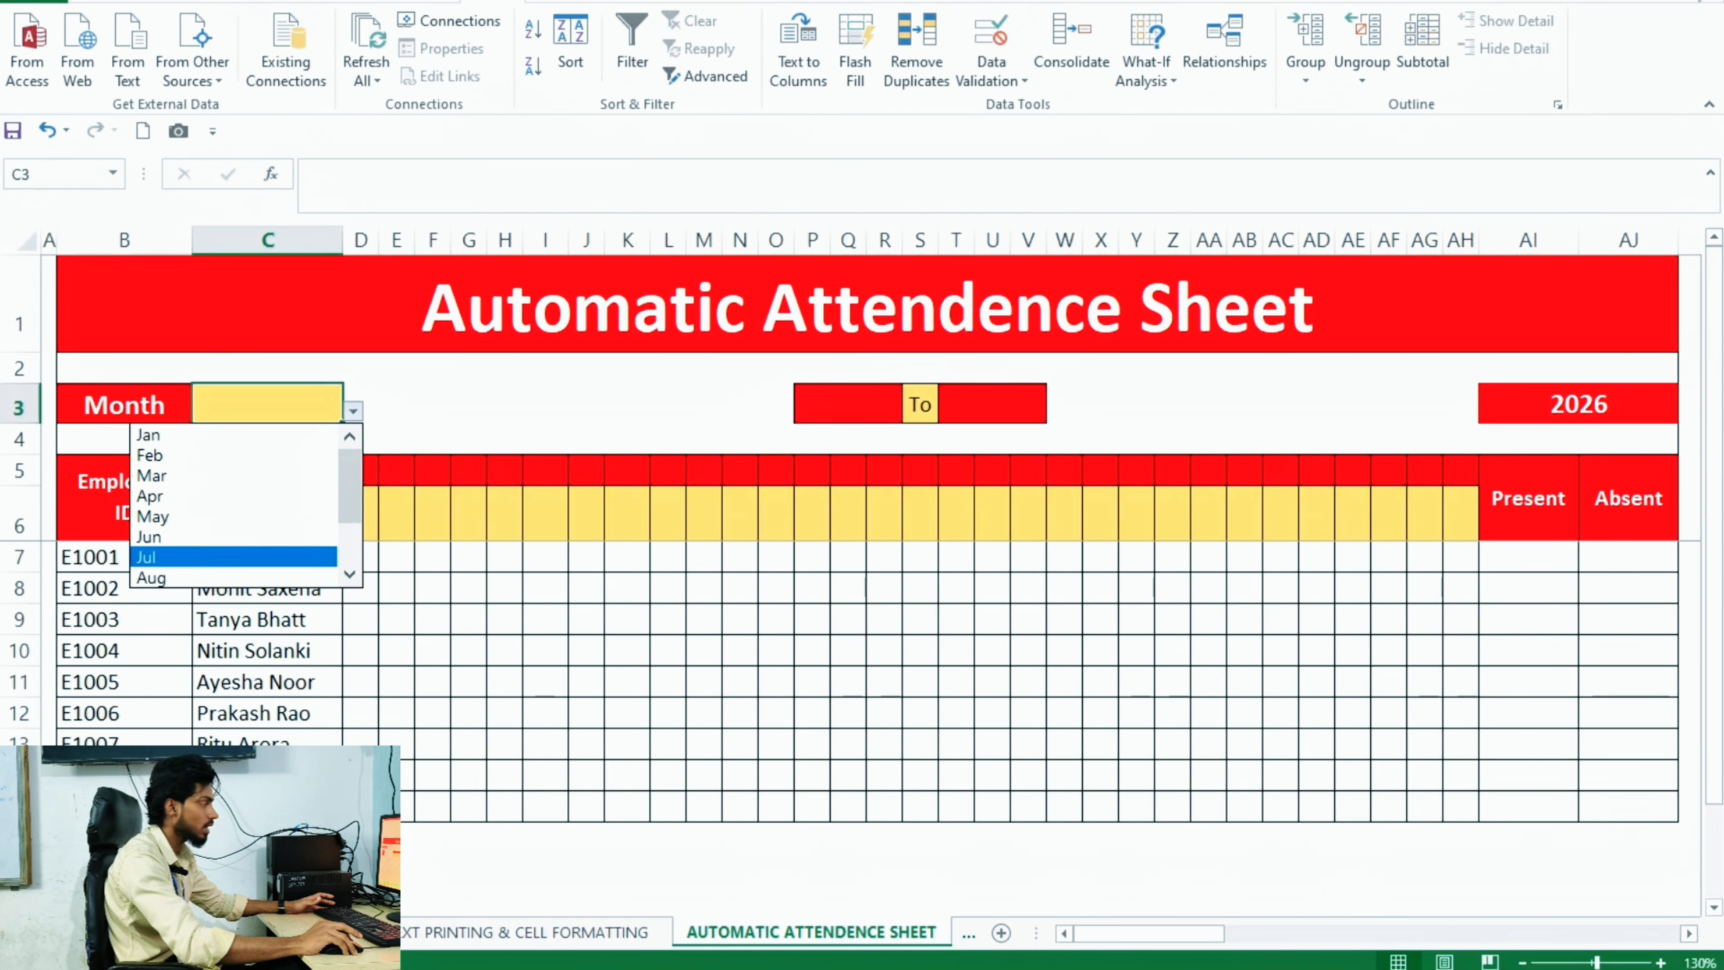
pyautogui.press('Up')
pyautogui.press('Up')
pyautogui.press('Up')
pyautogui.press('Up')
pyautogui.press('Up')
pyautogui.press('Up')
pyautogui.press('Down')
pyautogui.press('Down')
pyautogui.press('Up')
pyautogui.press('Up')
pyautogui.press('Return')
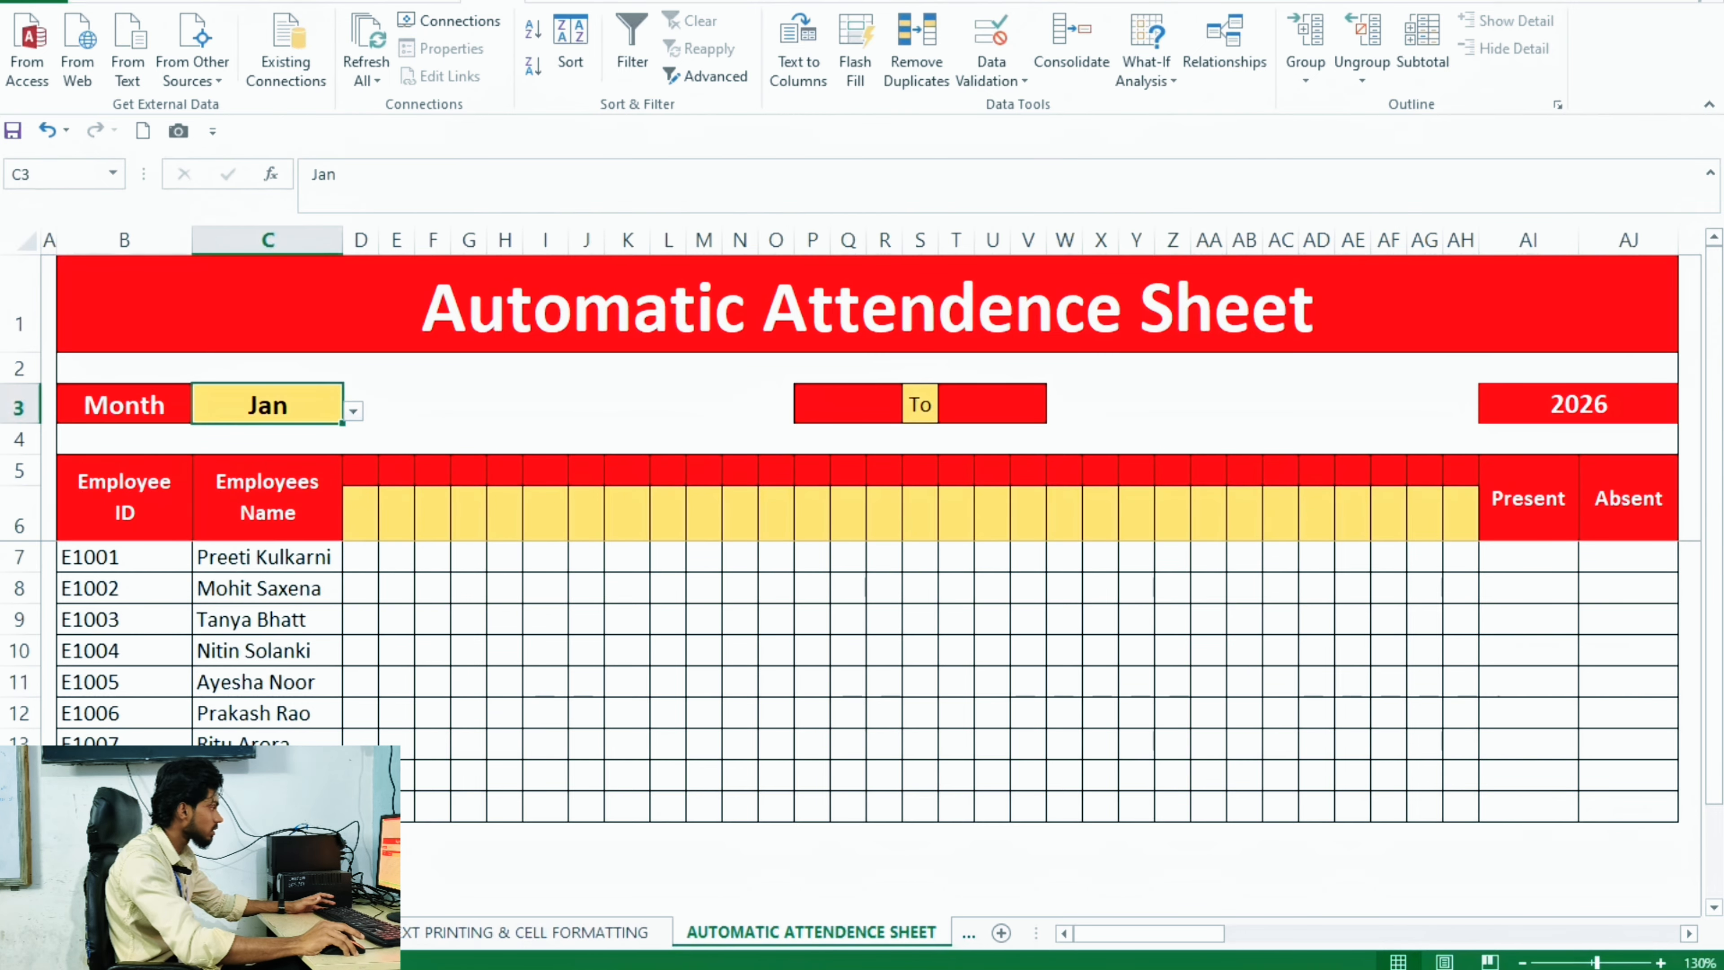
# Step: Test the month dropdown in C3 by switching to Feb and back to Jan
pyautogui.hotkey('alt', 'Down')
pyautogui.press('Down')
pyautogui.press('Return')
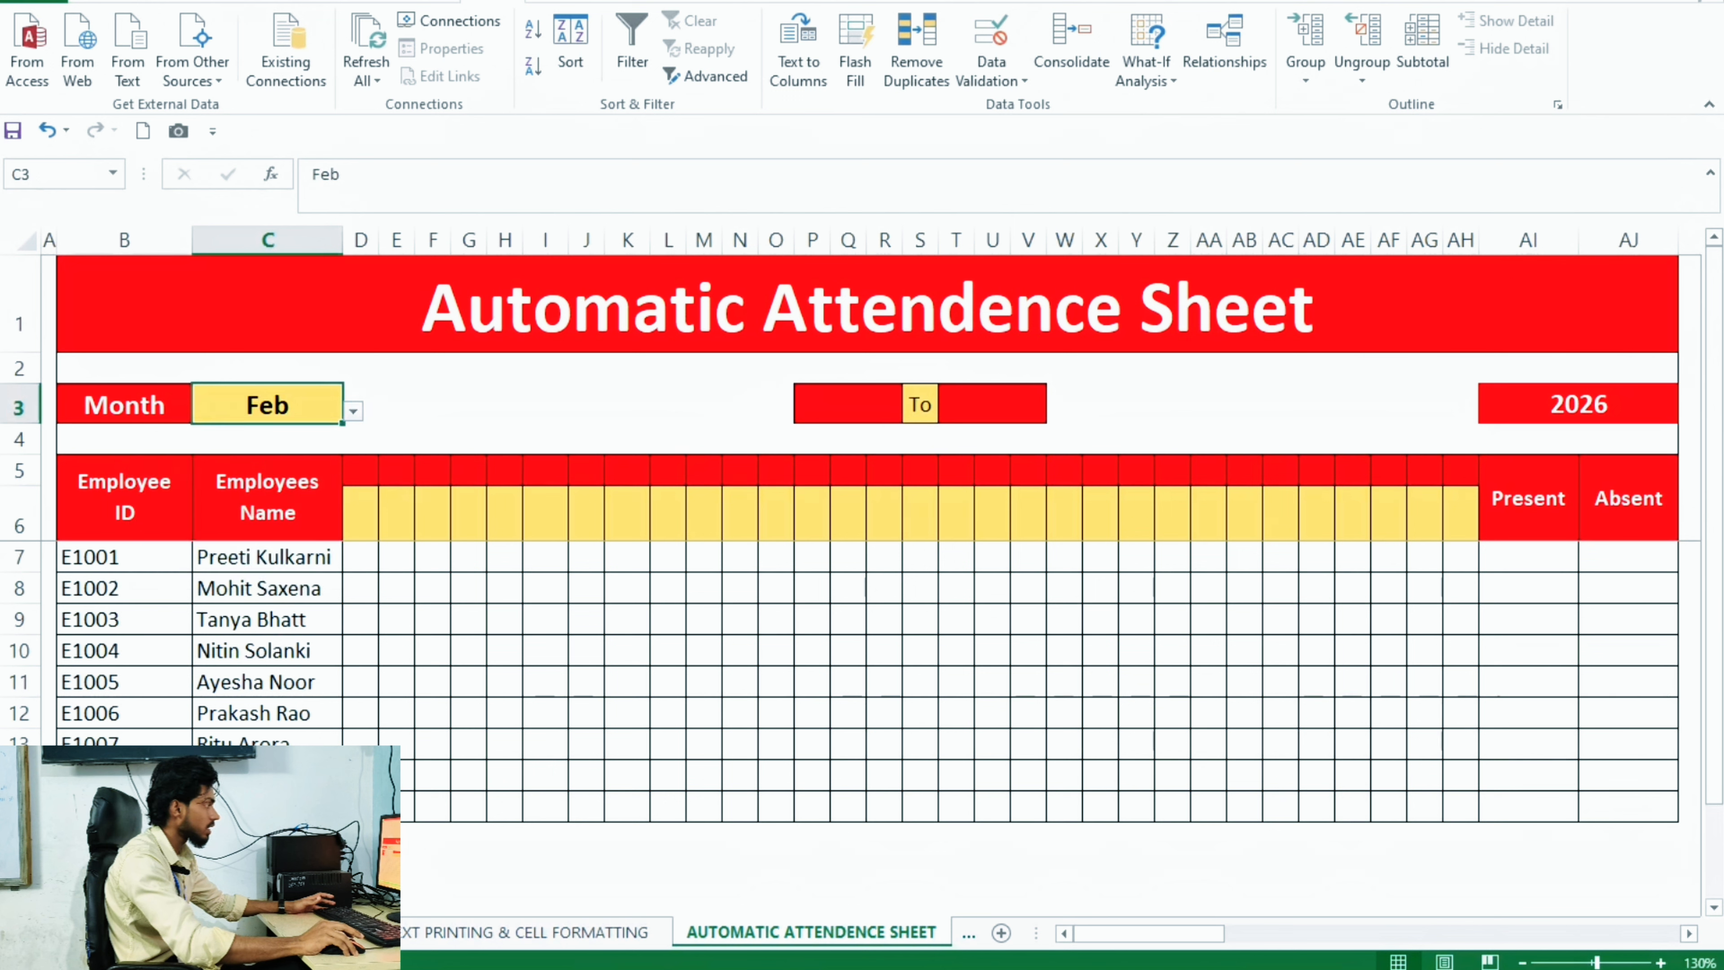
pyautogui.hotkey('alt', 'Down')
pyautogui.press('Down')
pyautogui.press('Up')
pyautogui.press('Down')
pyautogui.press('Down')
pyautogui.press('Up')
pyautogui.press('Up')
pyautogui.press('Up')
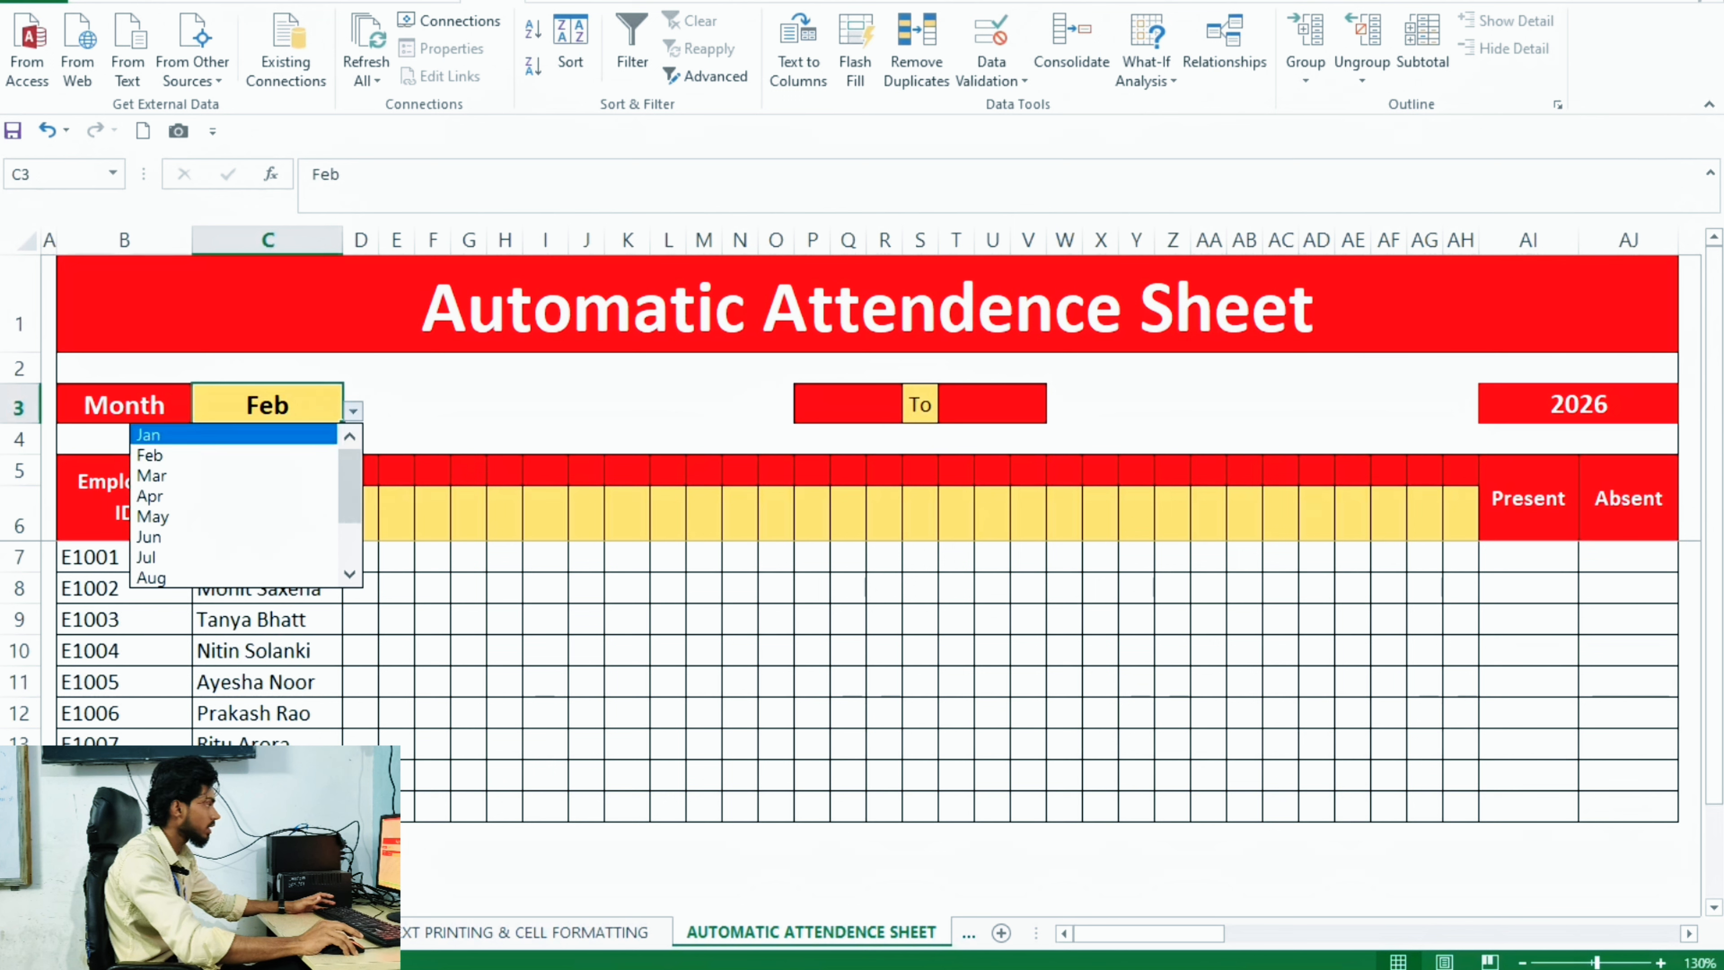
pyautogui.press('Return')
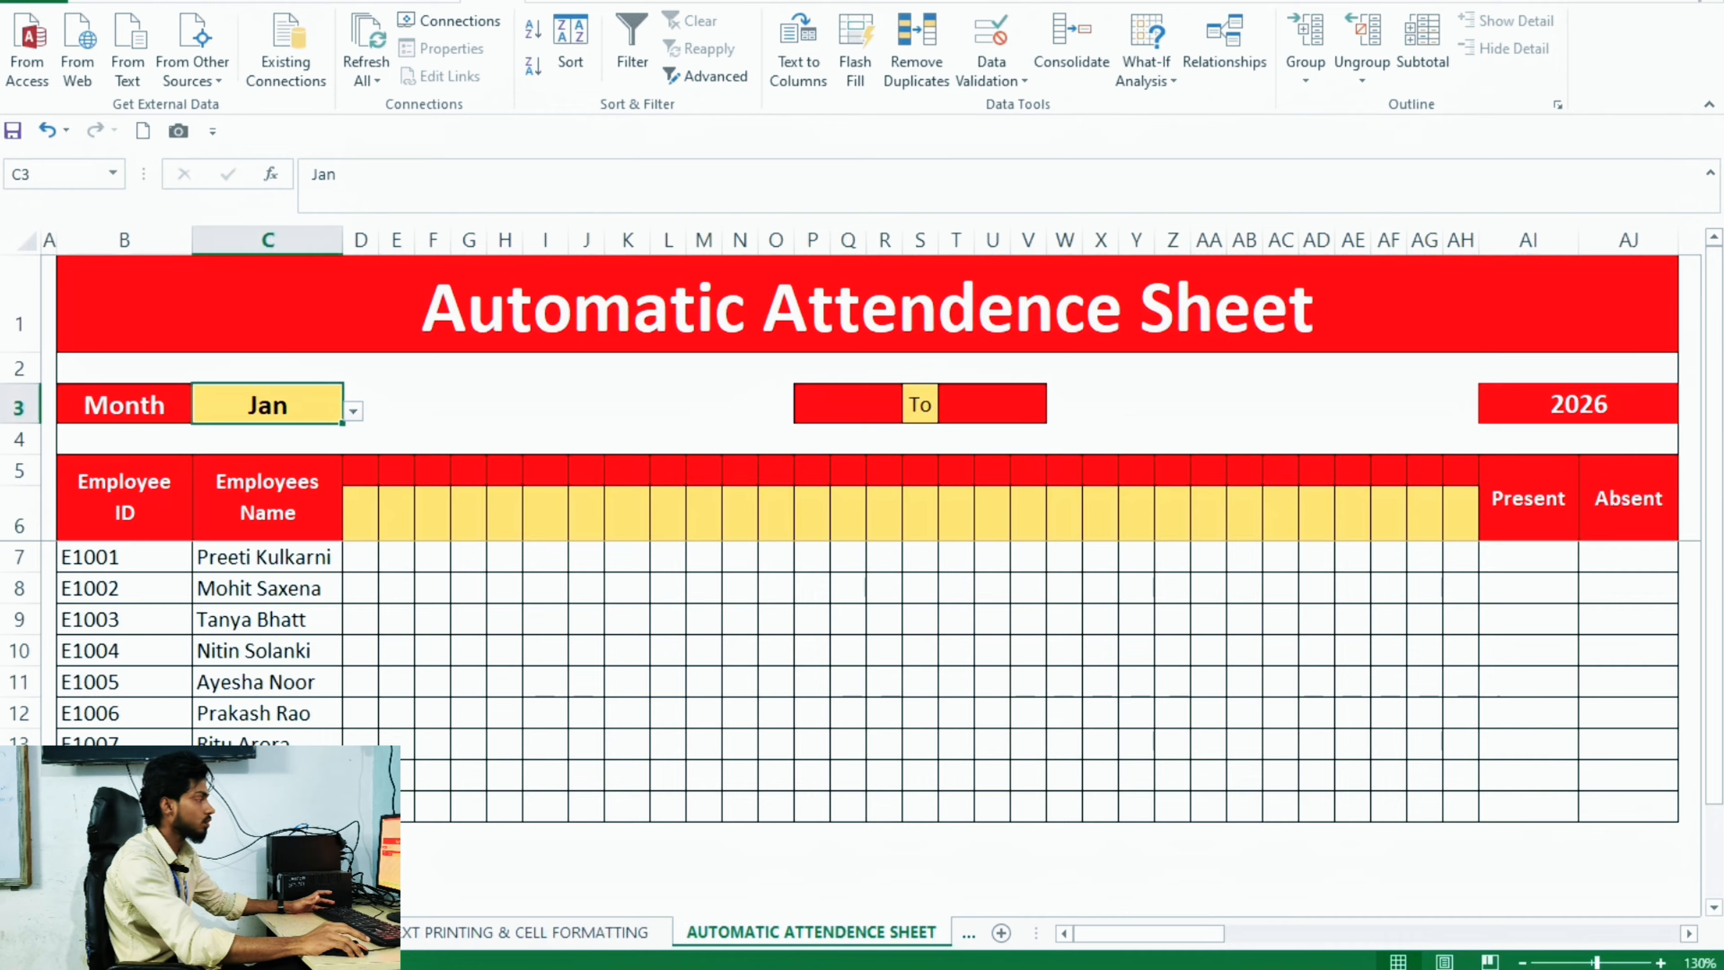
# Step: Calculate the start date before "To" in merged cell P3 with =DATEVALUE("01"&C3&AI3), joining day 01 to the month and year cells
pyautogui.click(848, 404)
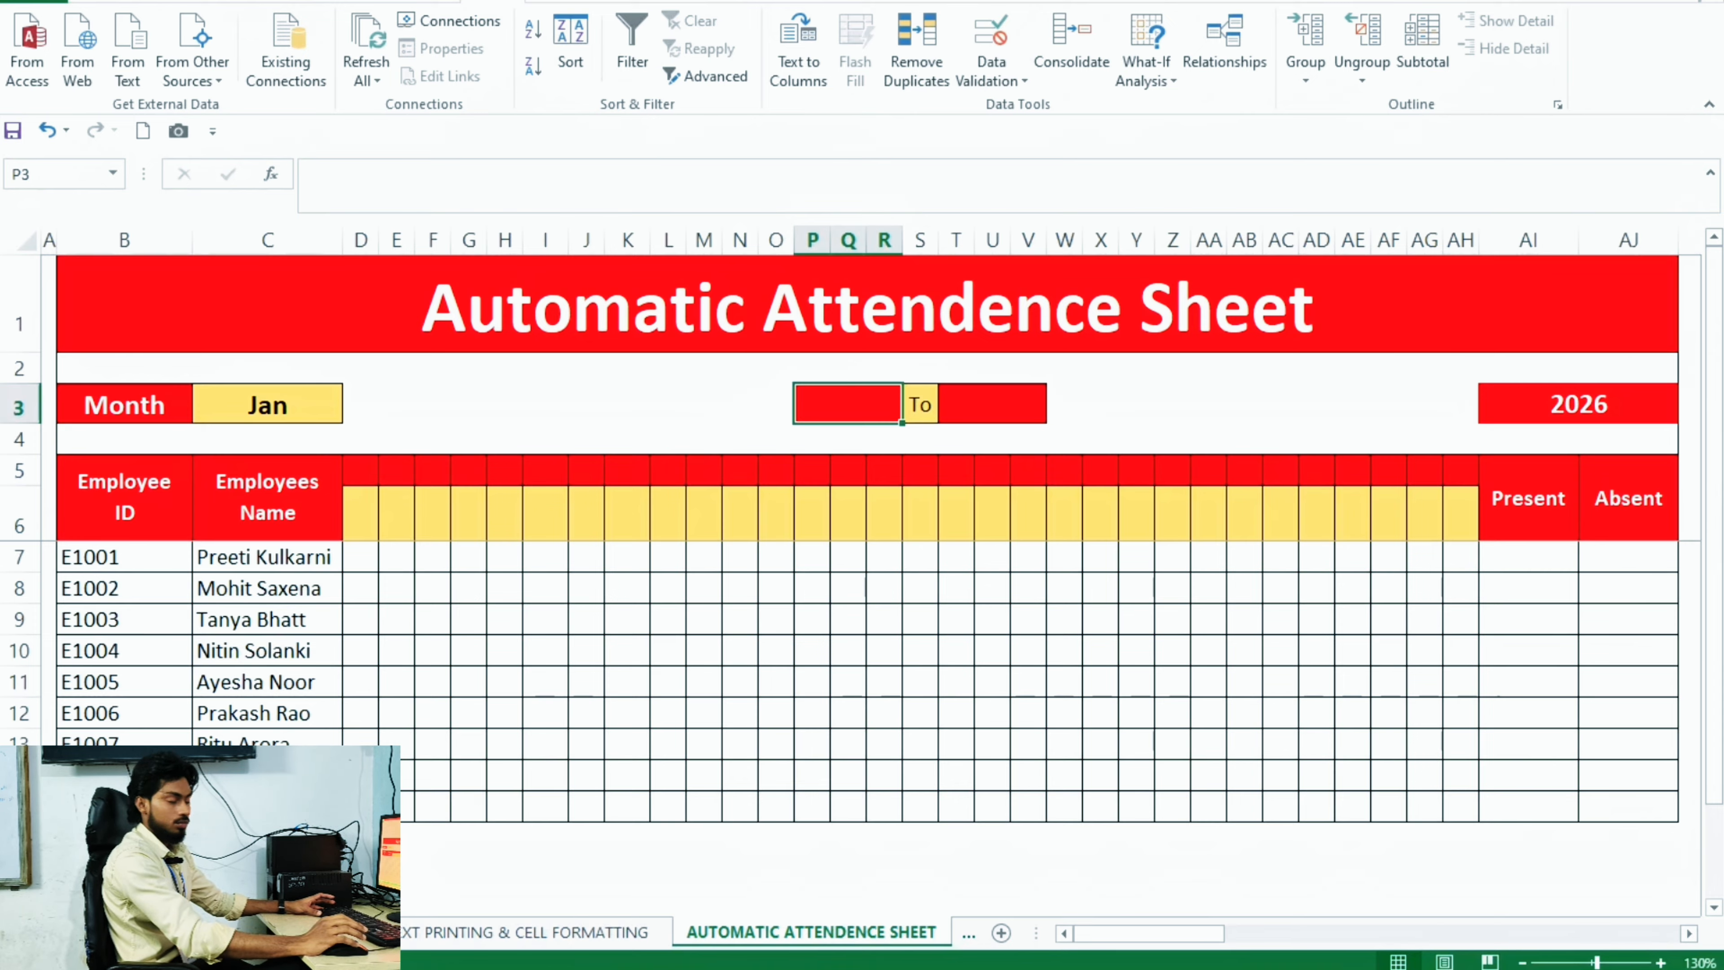
pyautogui.press('F2')
pyautogui.write('=')
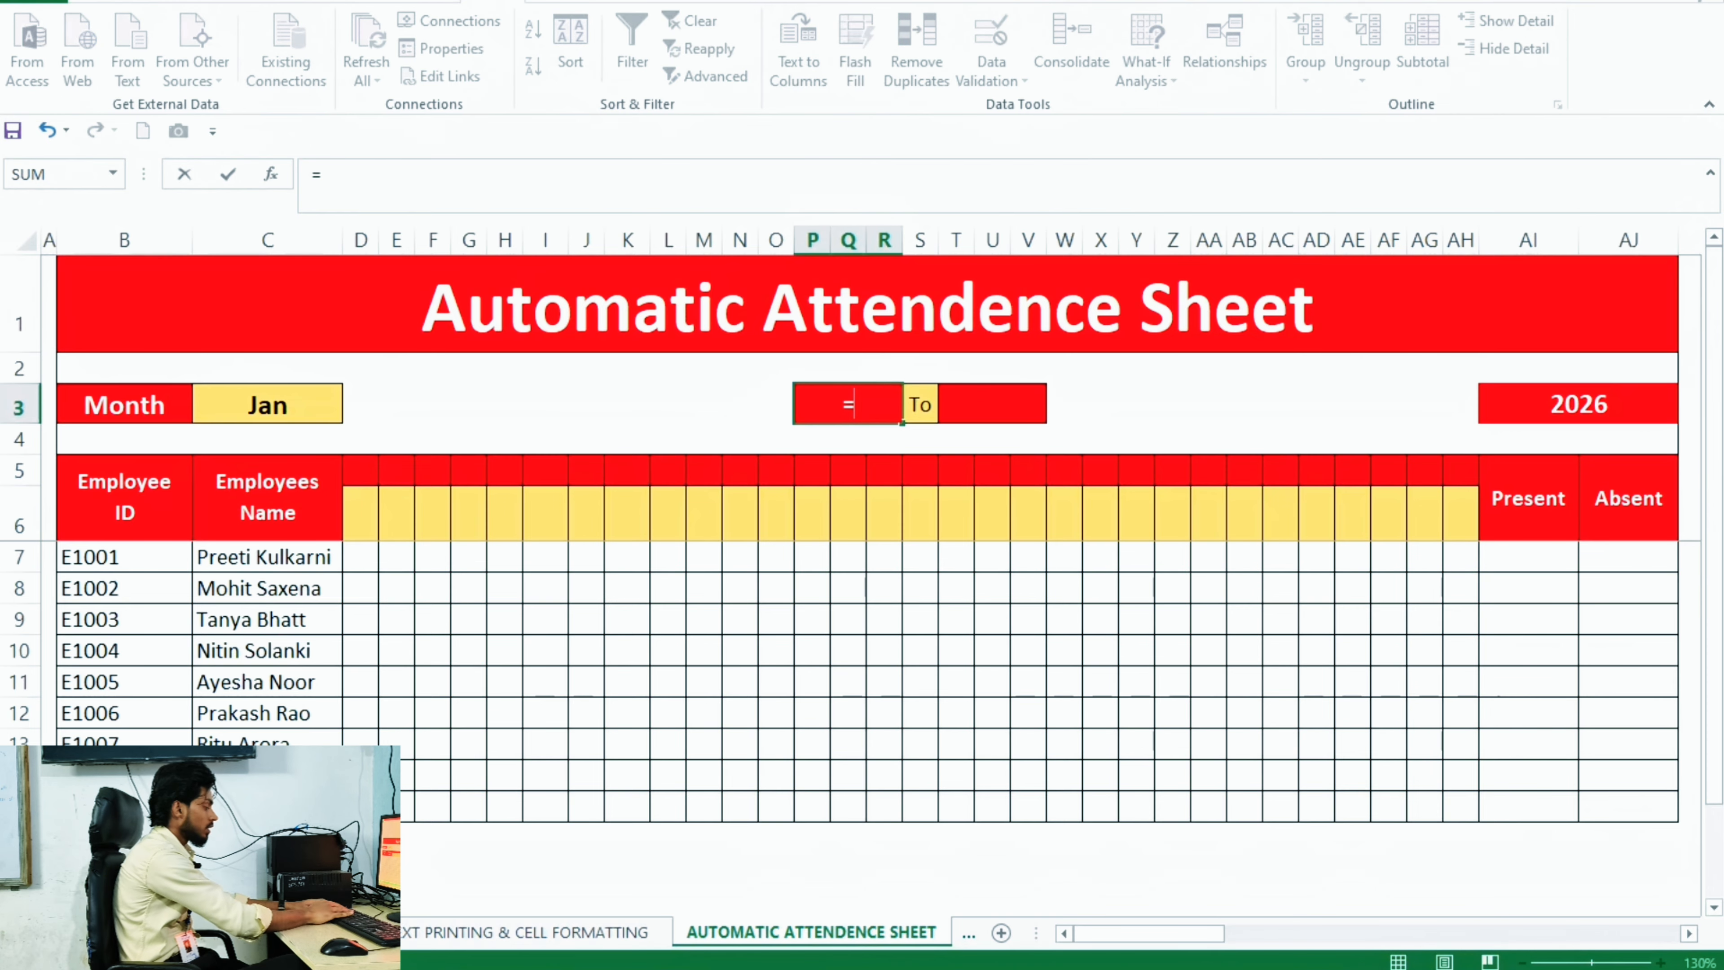
pyautogui.write('dateva')
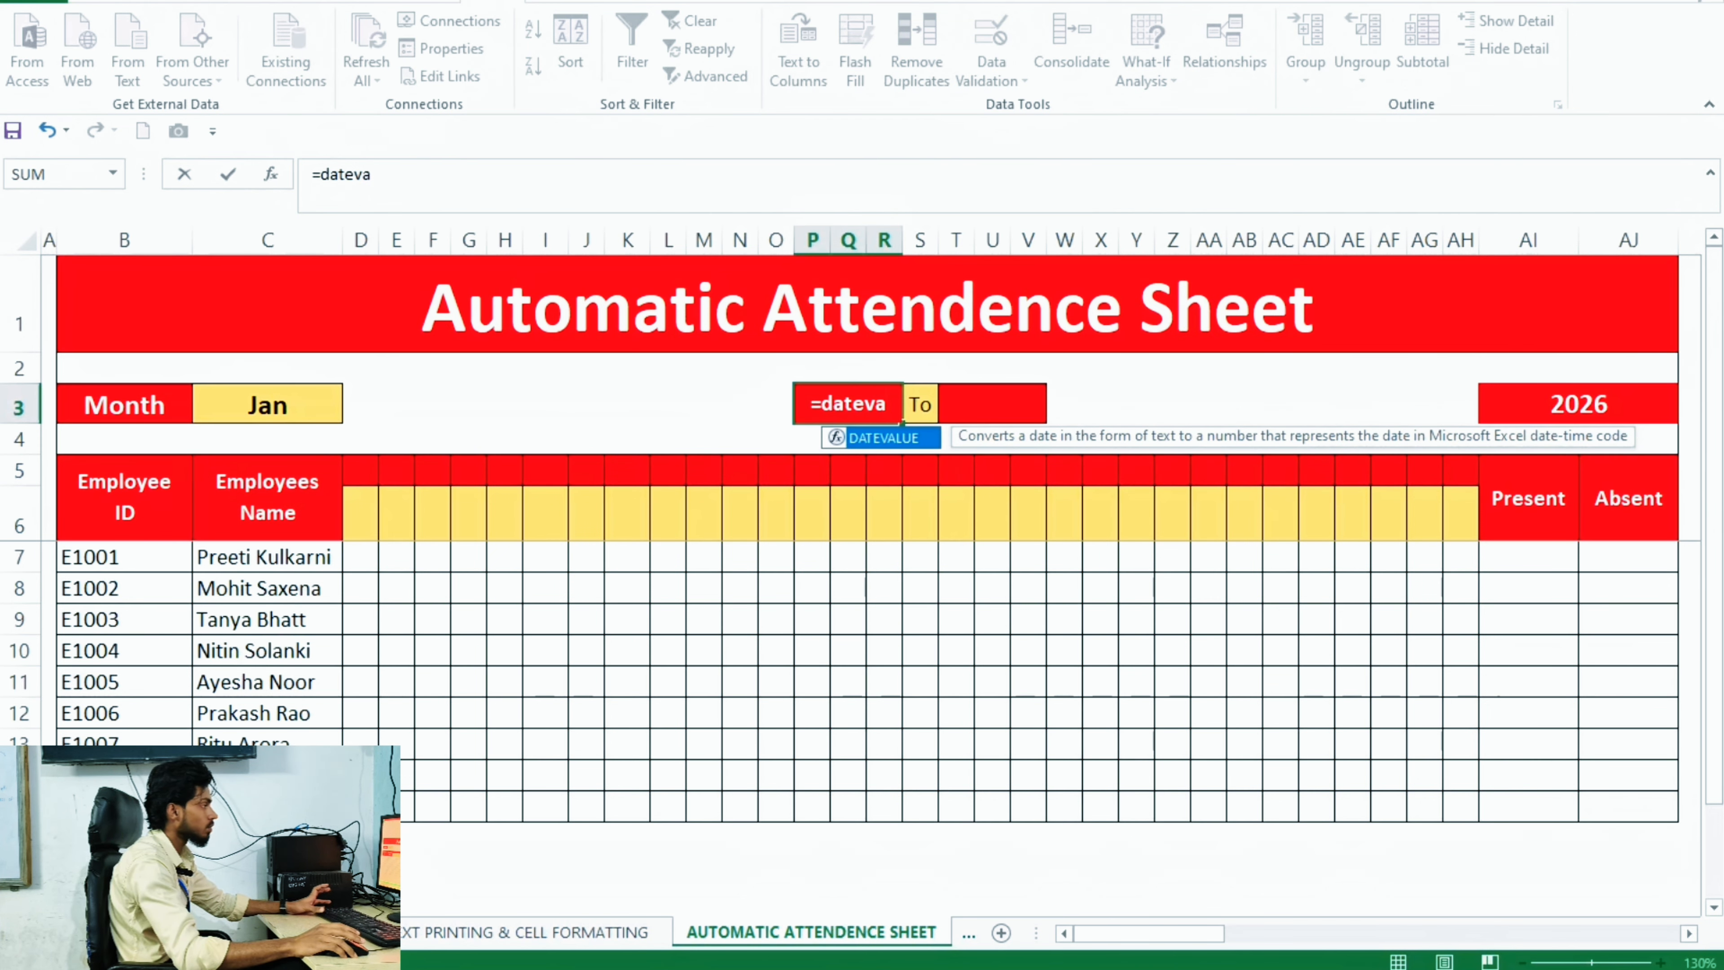
pyautogui.press('Tab')
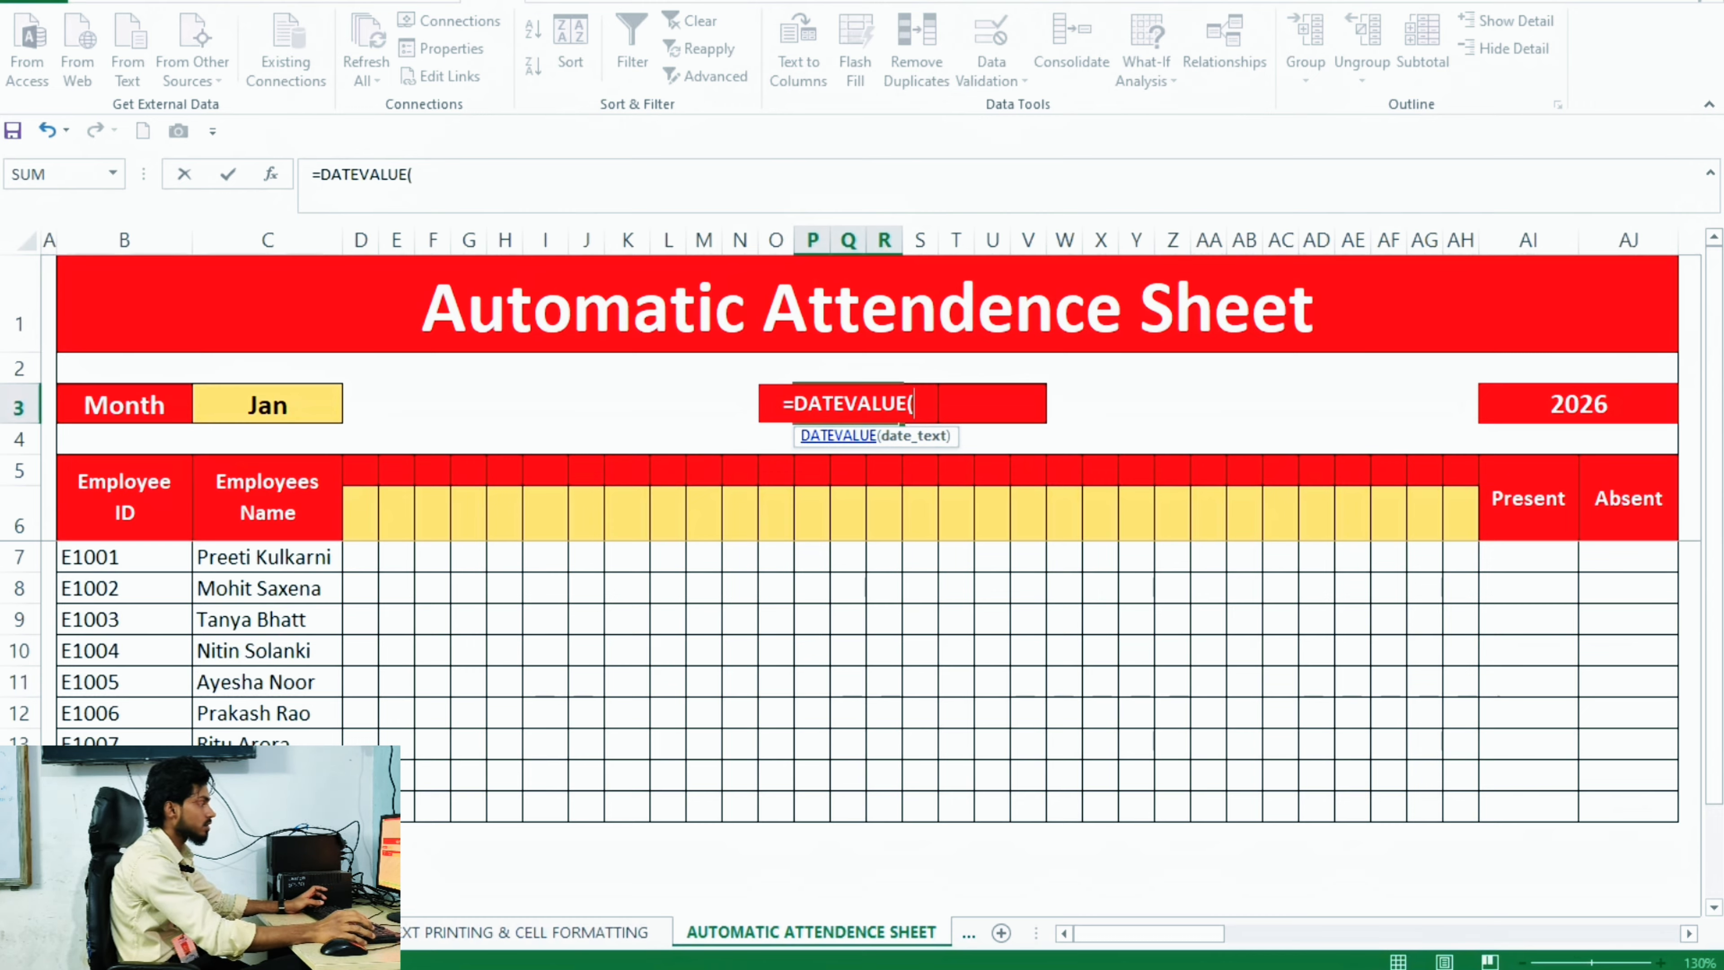
pyautogui.write('"')
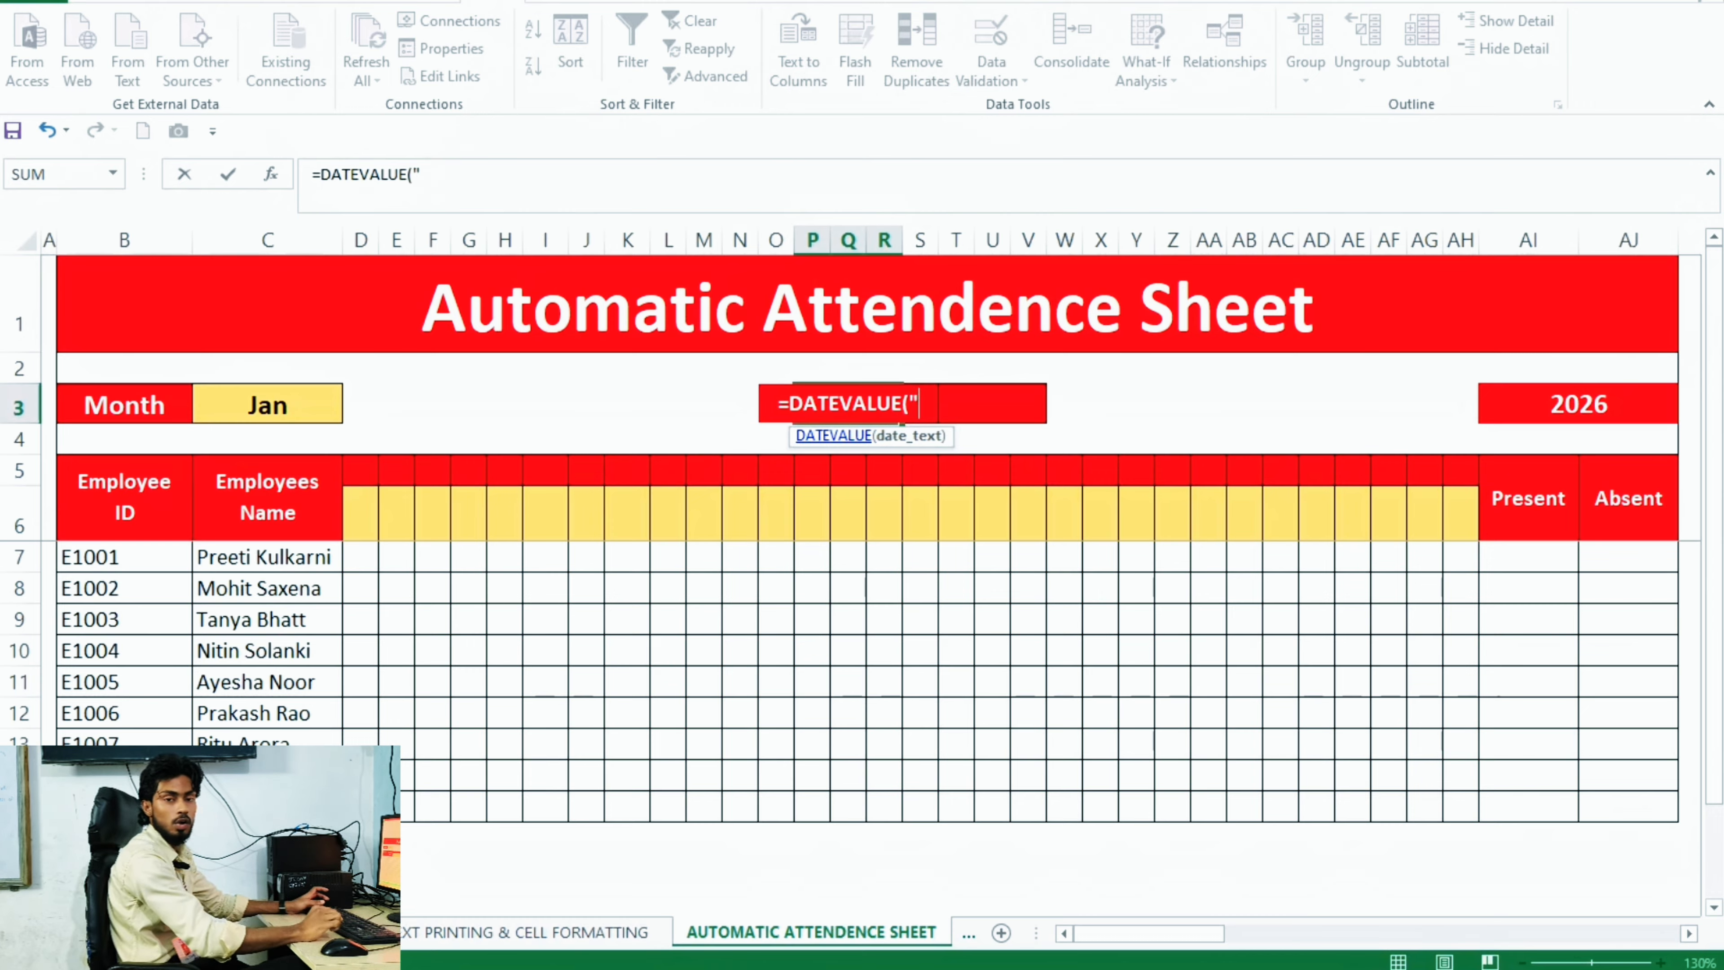
pyautogui.write('01')
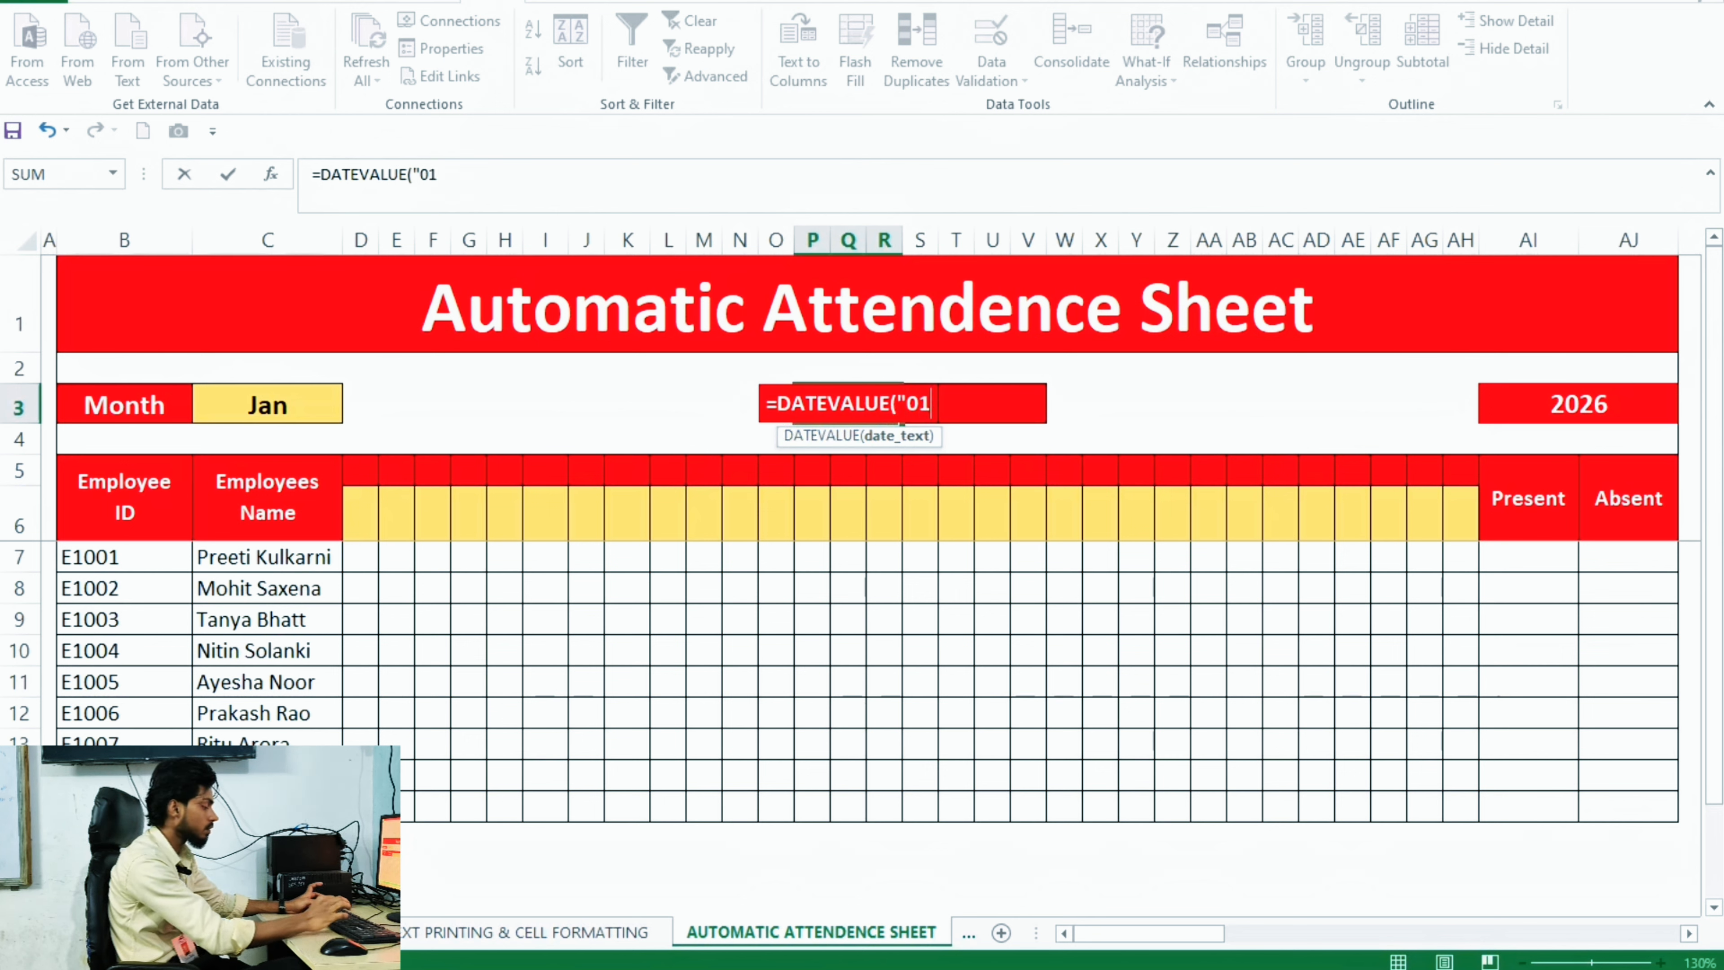
pyautogui.write('"')
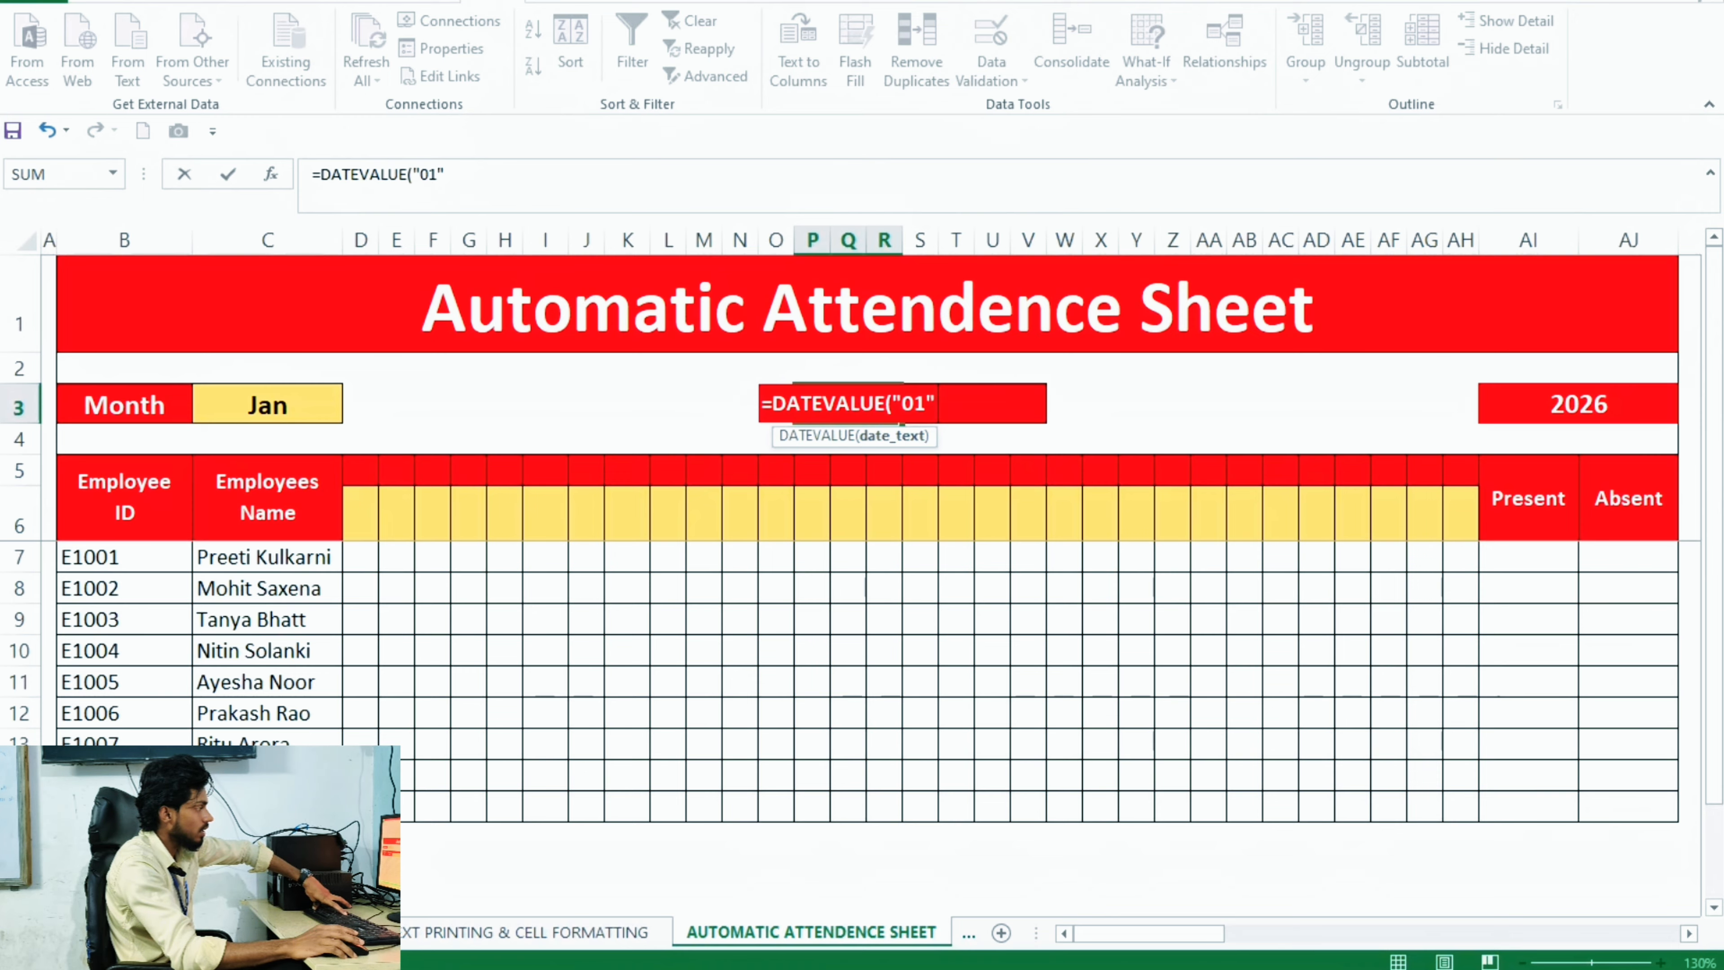
pyautogui.write('&')
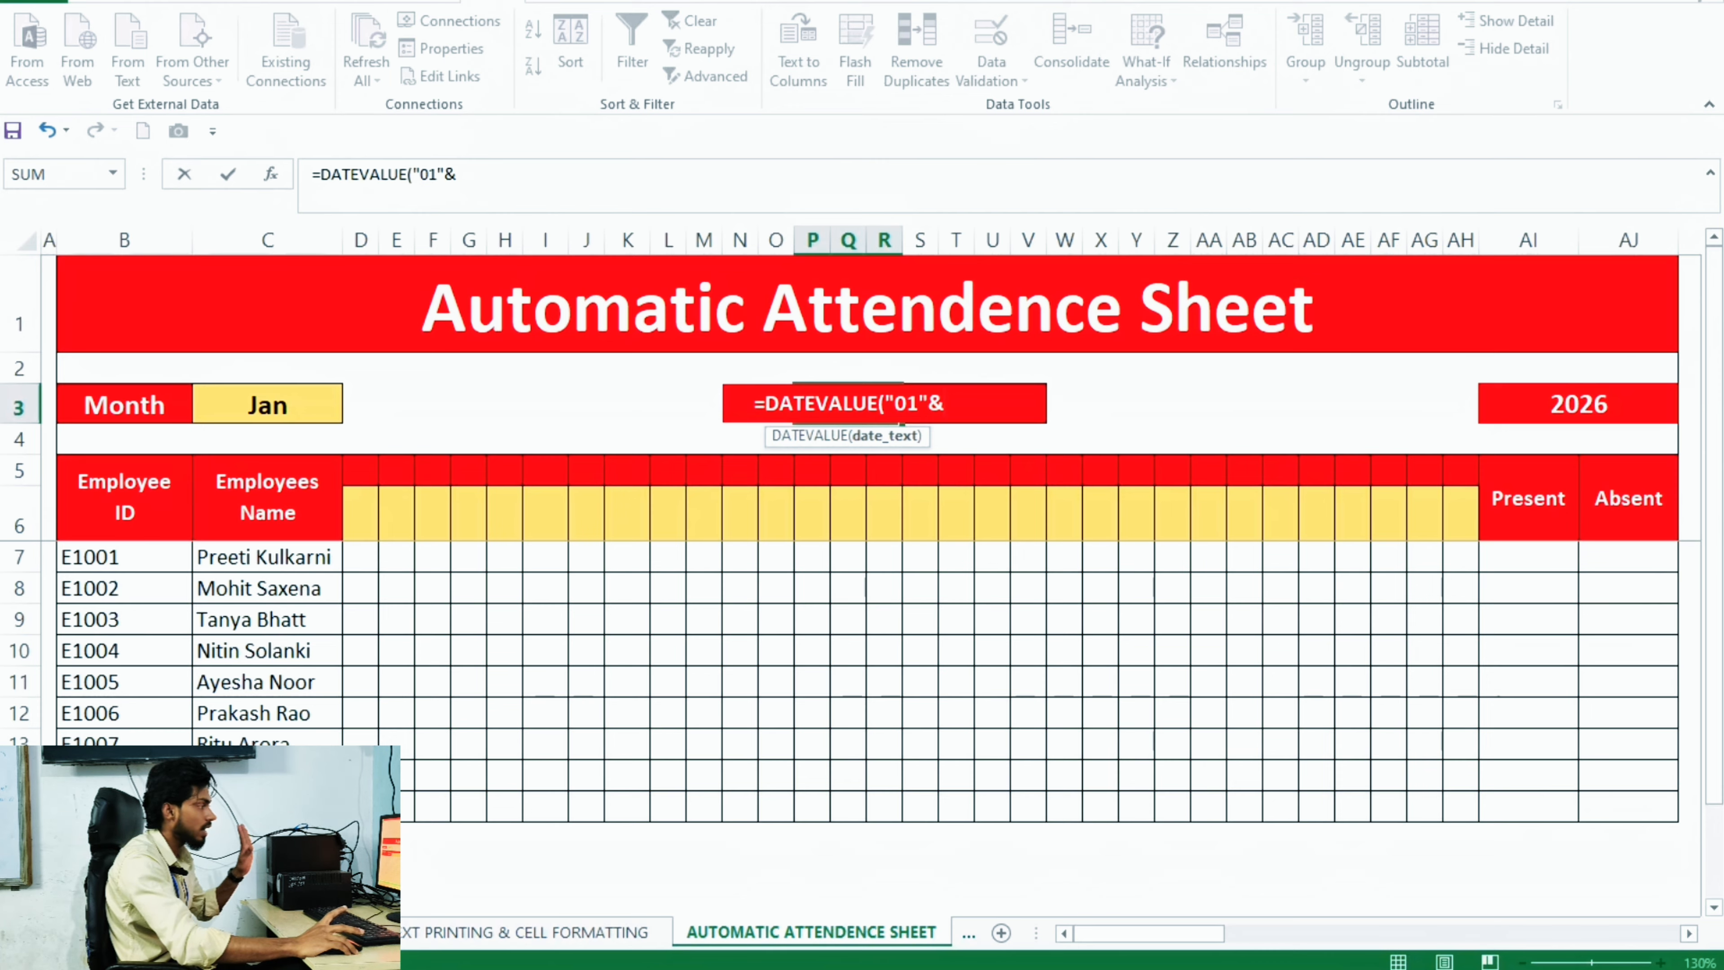
pyautogui.click(268, 405)
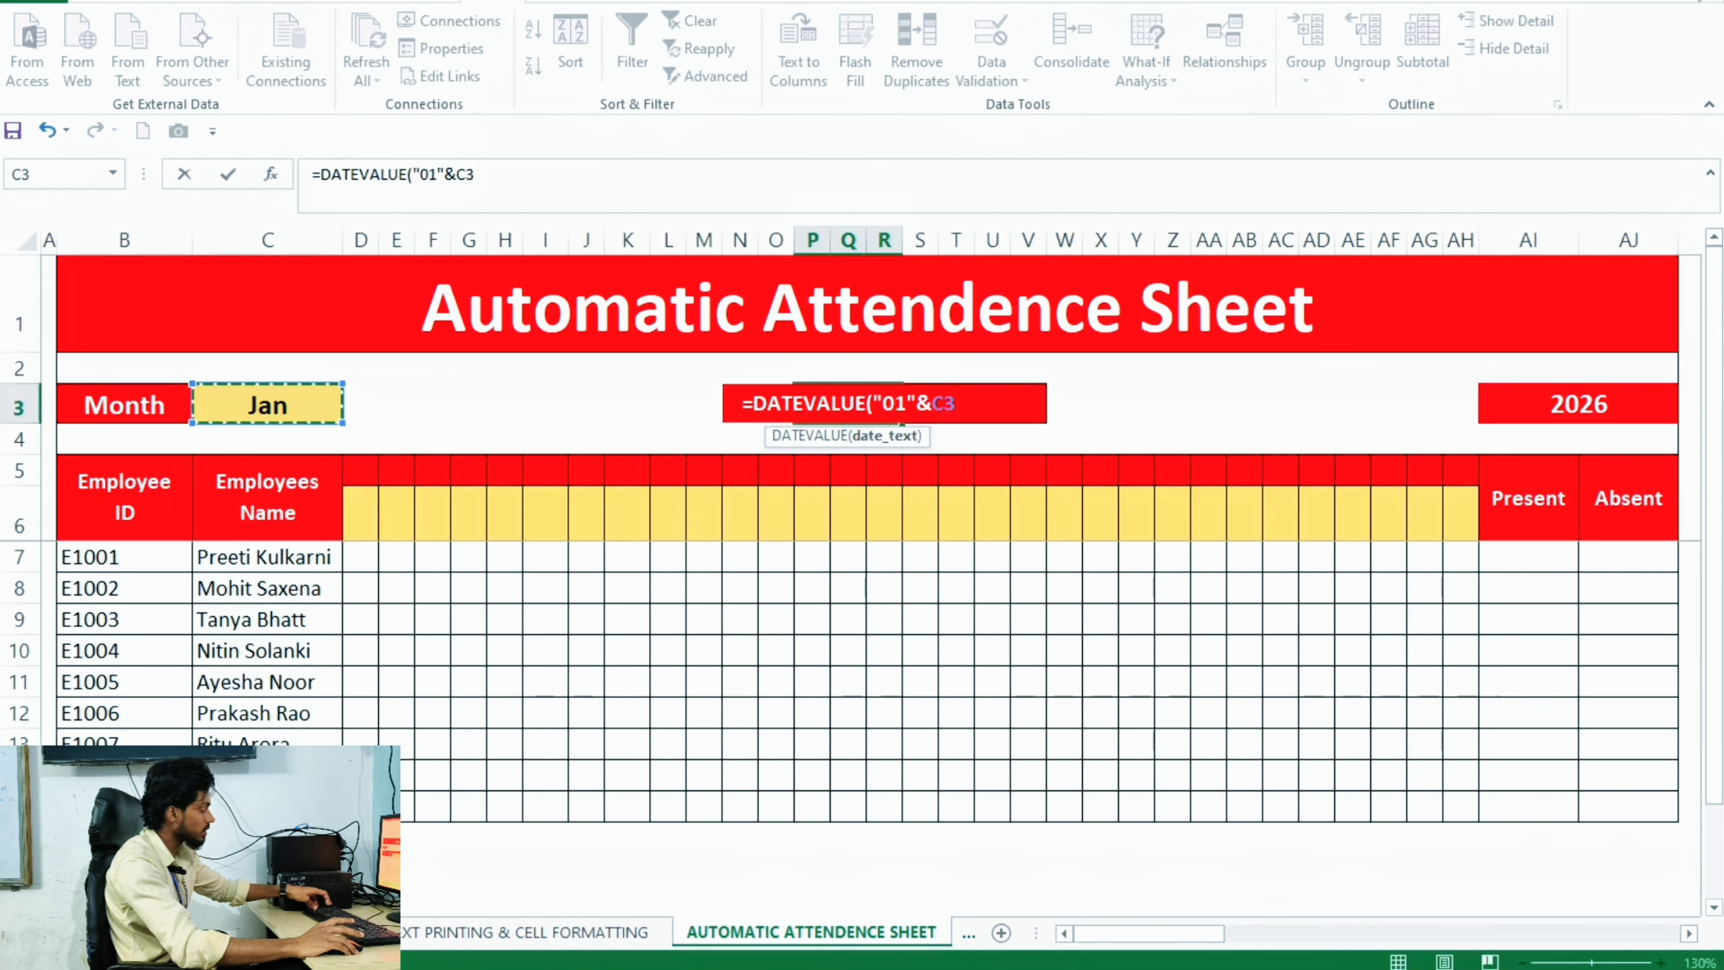
pyautogui.write('&')
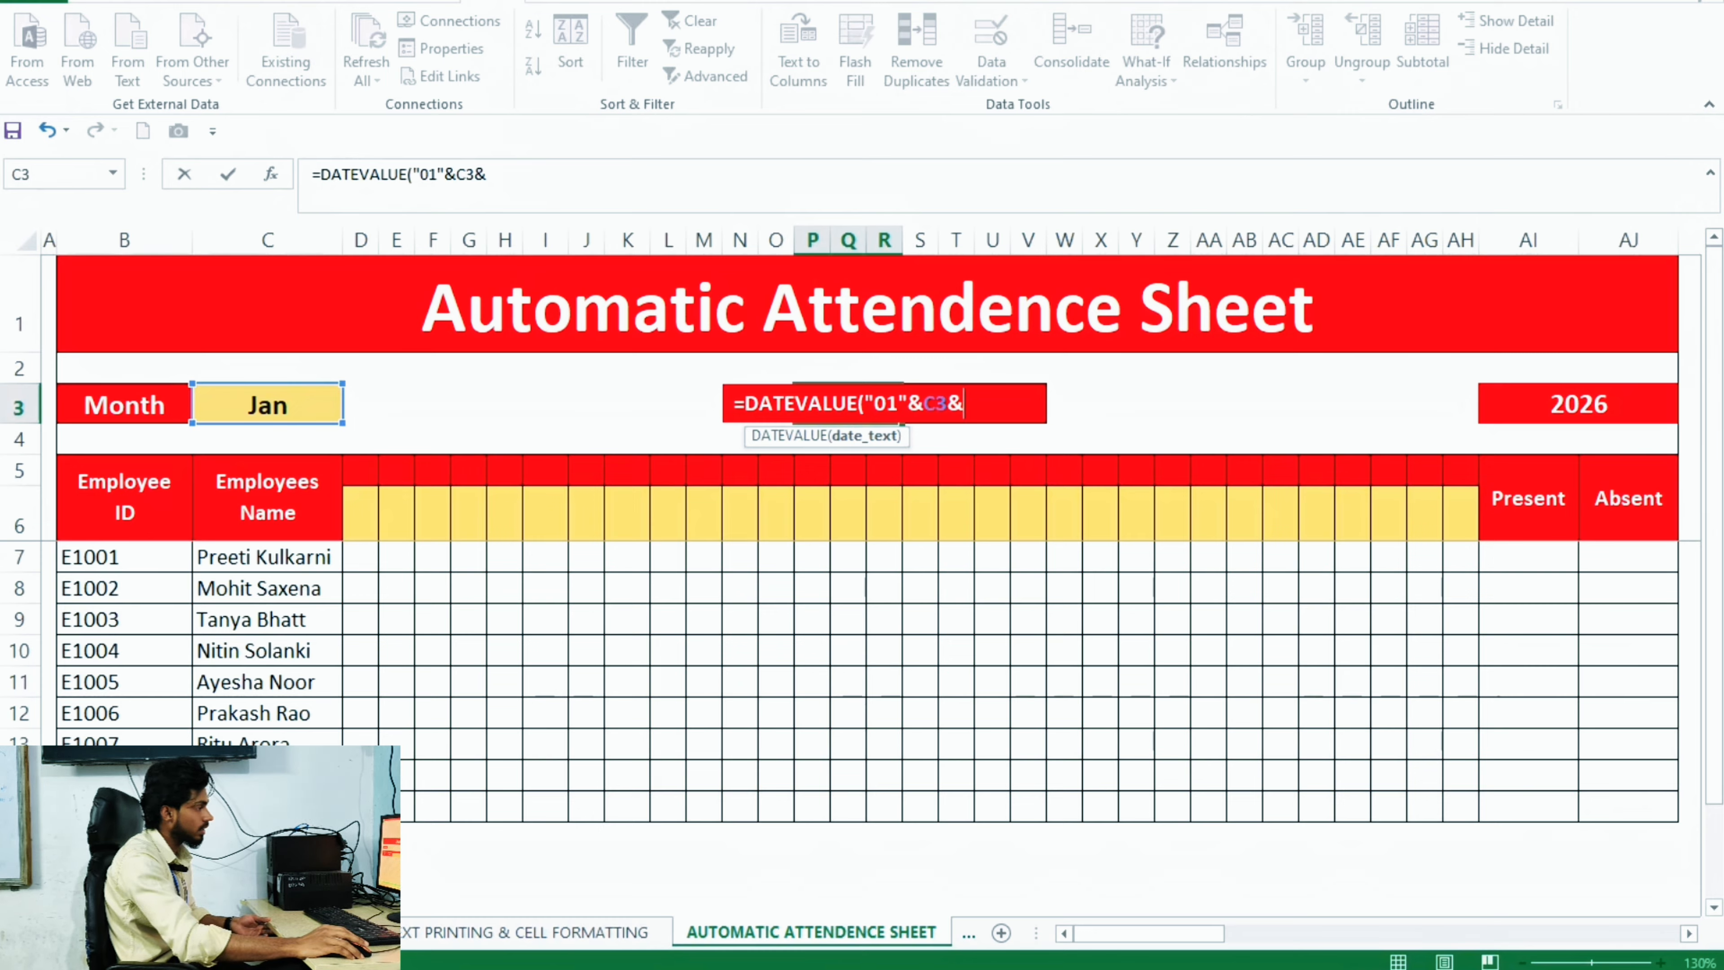
pyautogui.click(1579, 405)
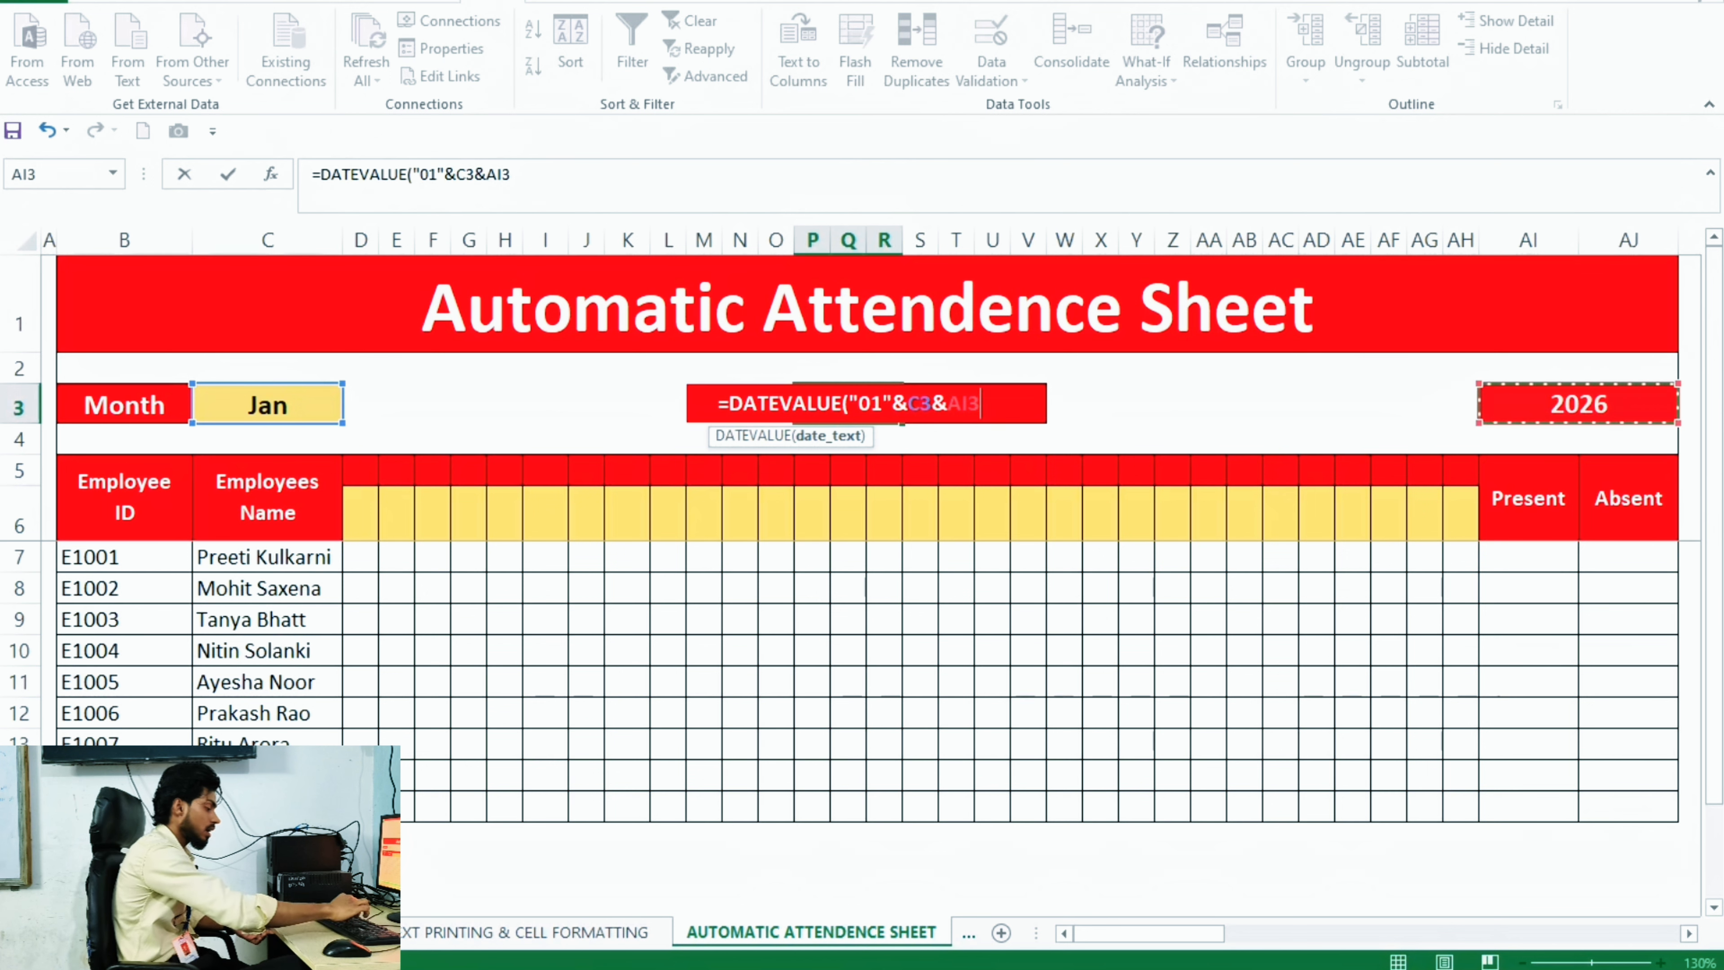
pyautogui.press('Return')
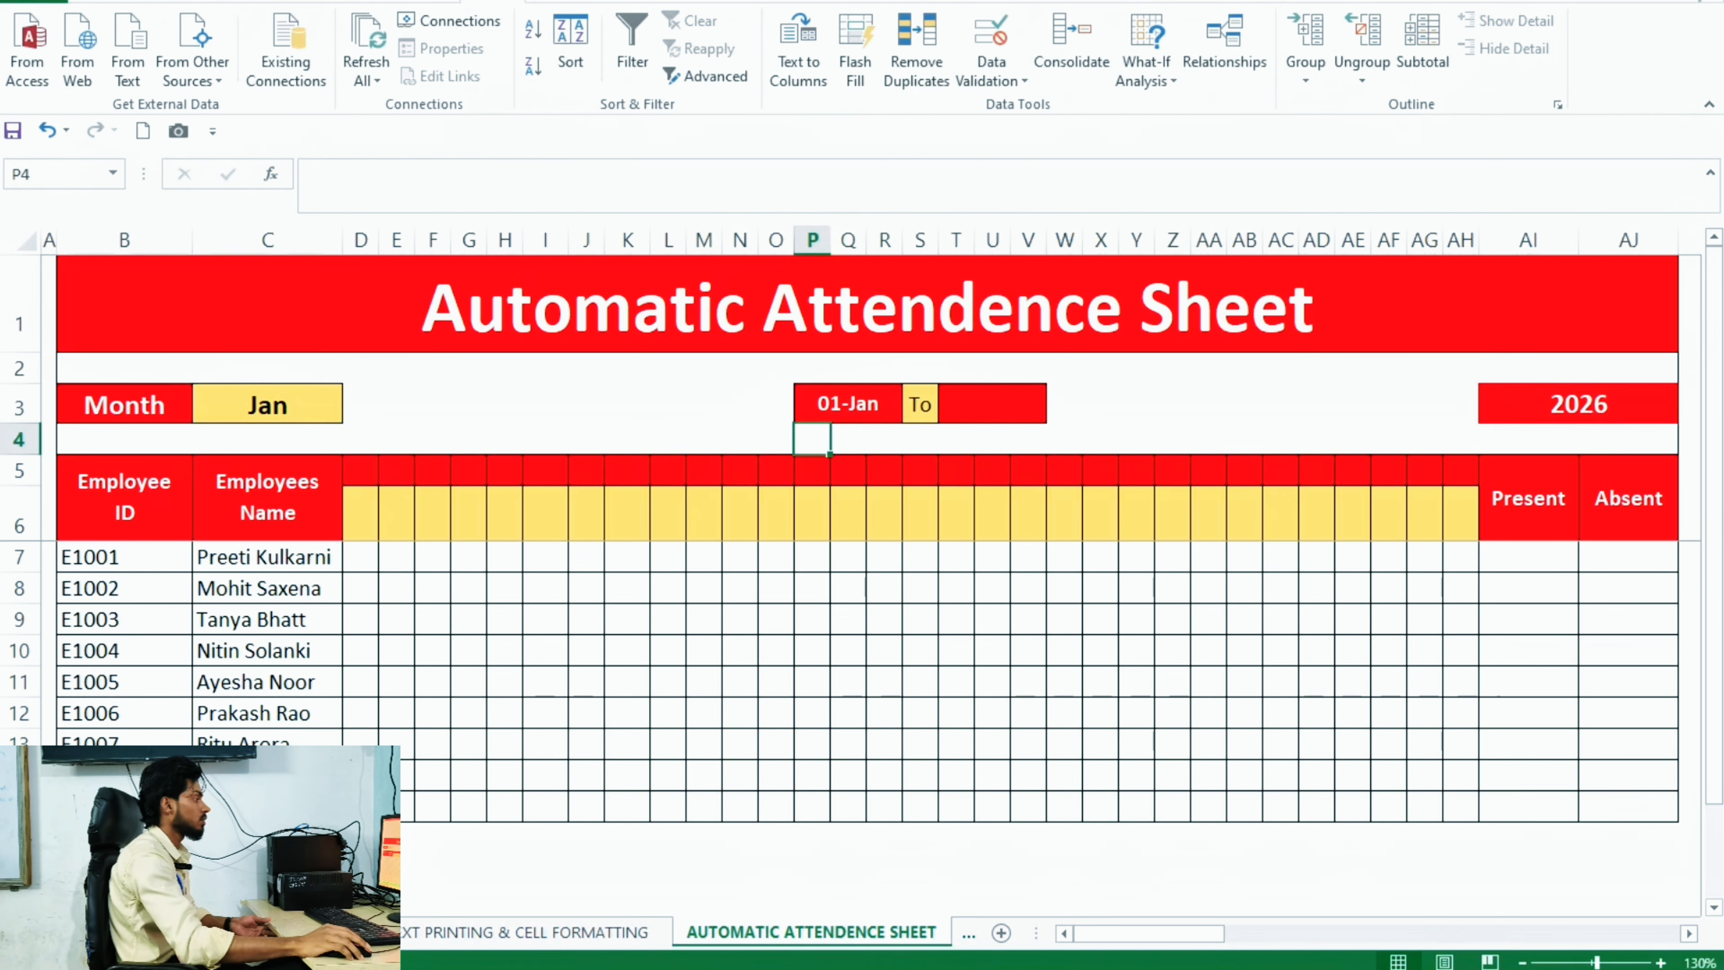
pyautogui.click(848, 403)
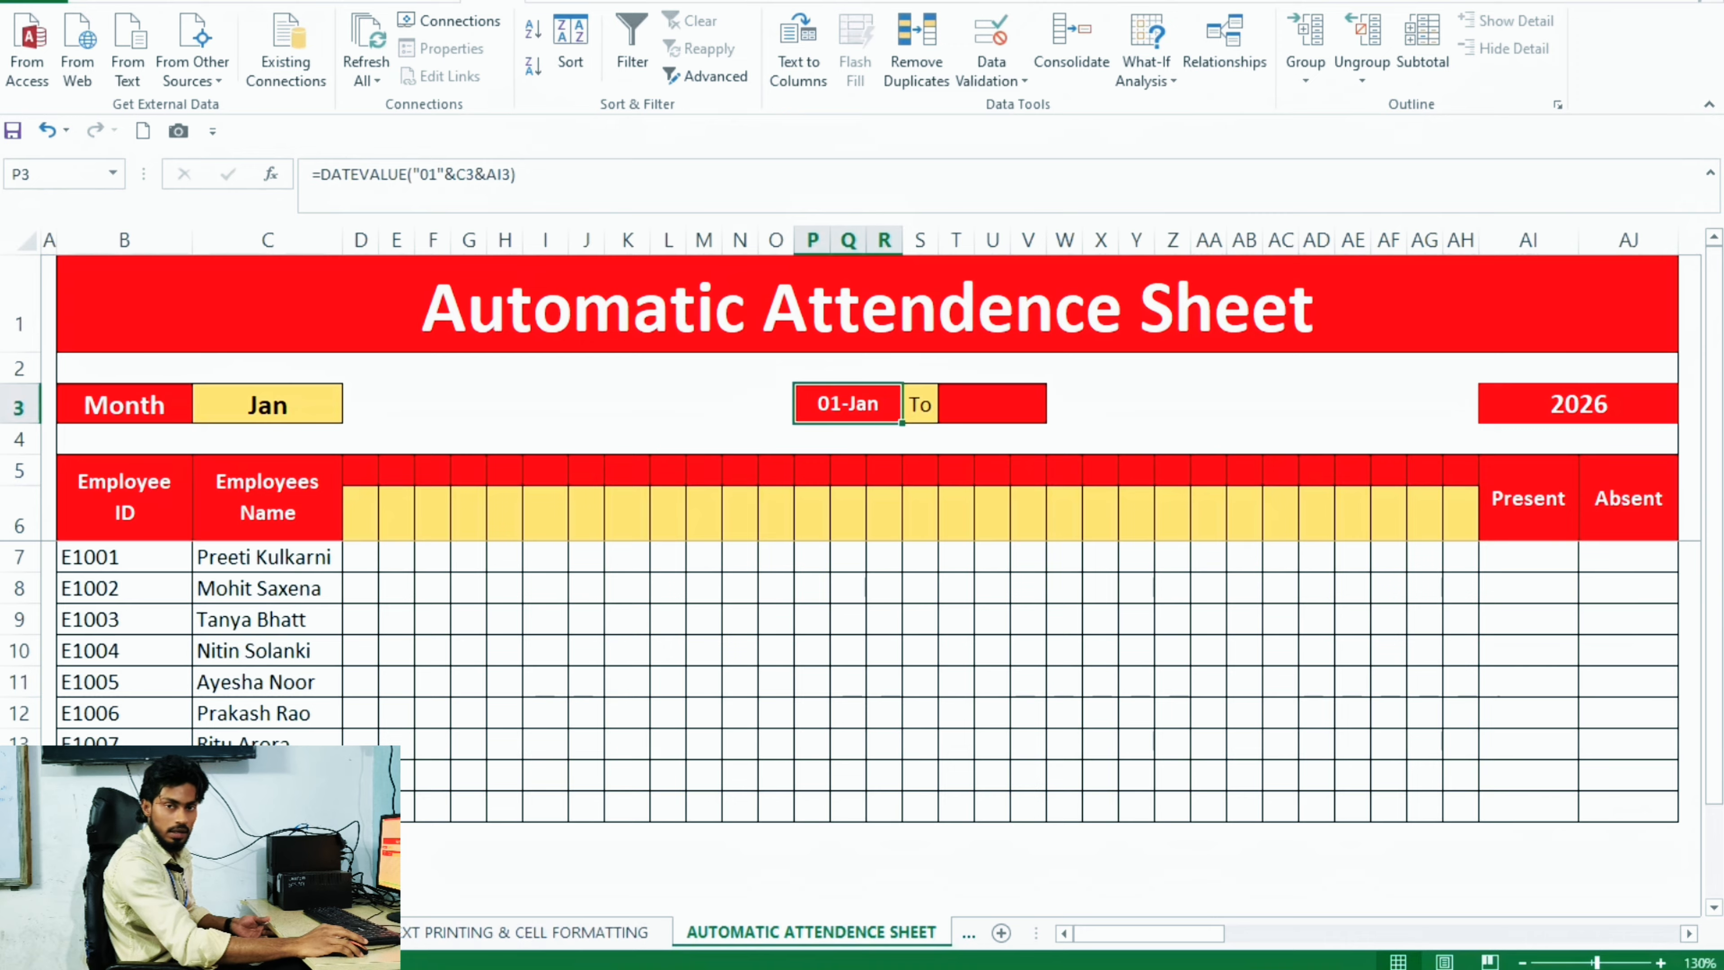
# Step: Calculate the month's end date after "To" in merged cell T3 with =EOMONTH(P3,0)
pyautogui.click(993, 404)
pyautogui.click(848, 404)
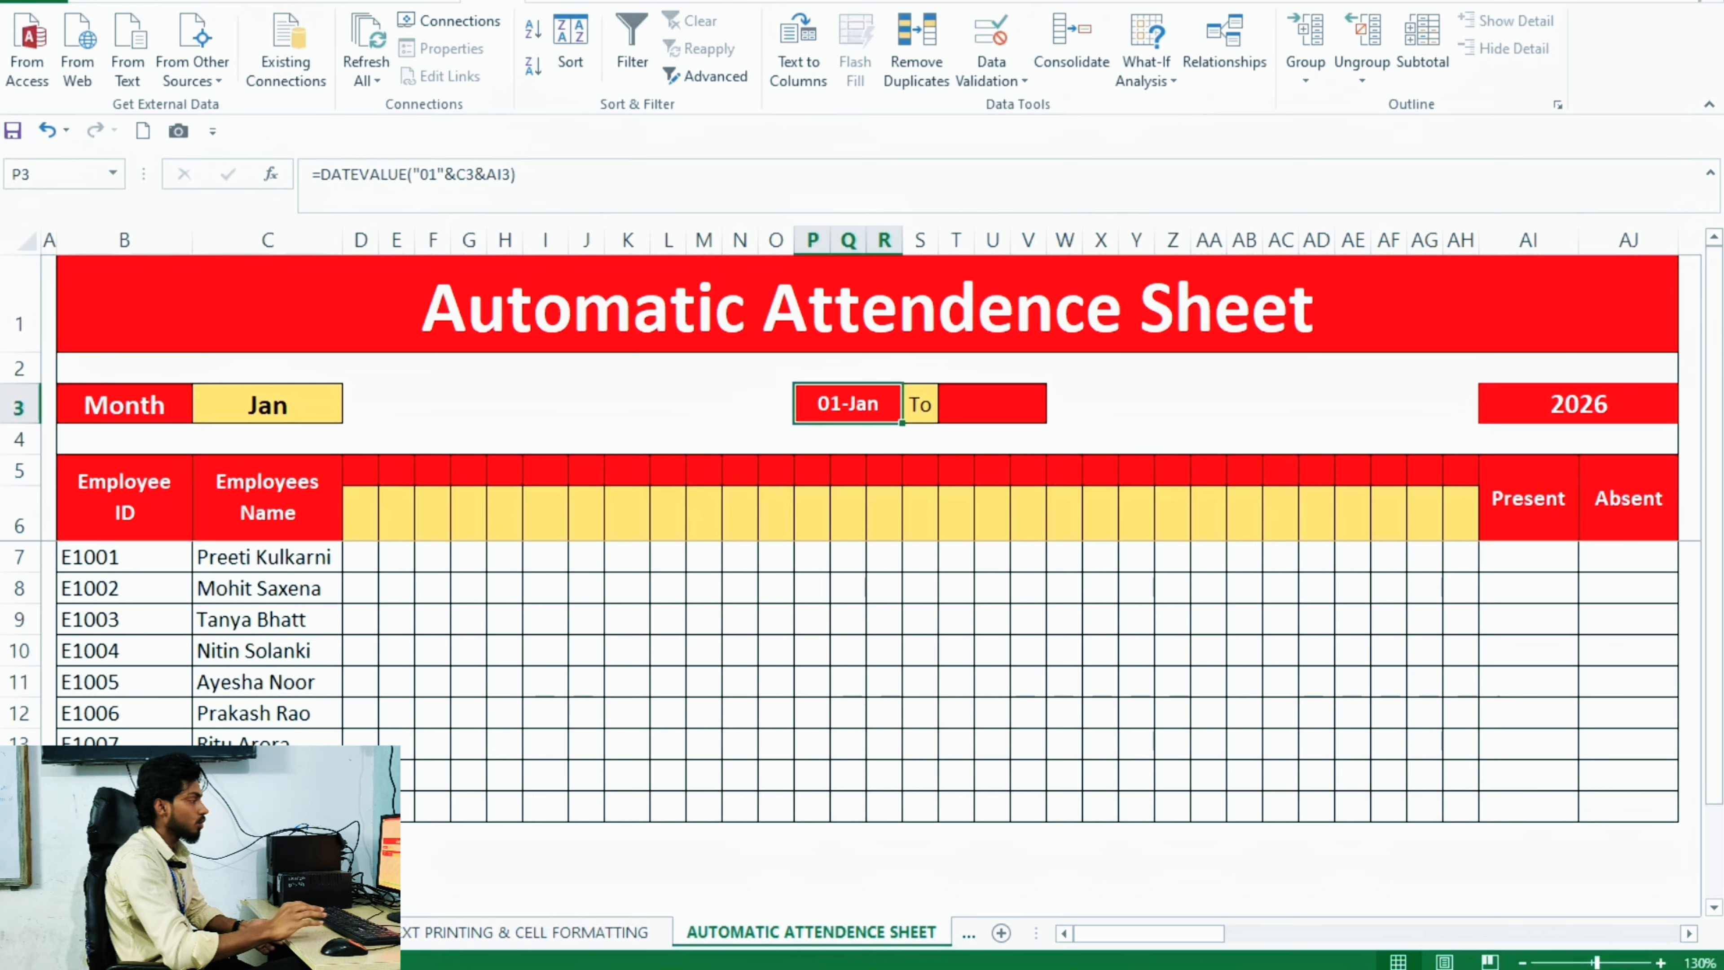
pyautogui.click(992, 404)
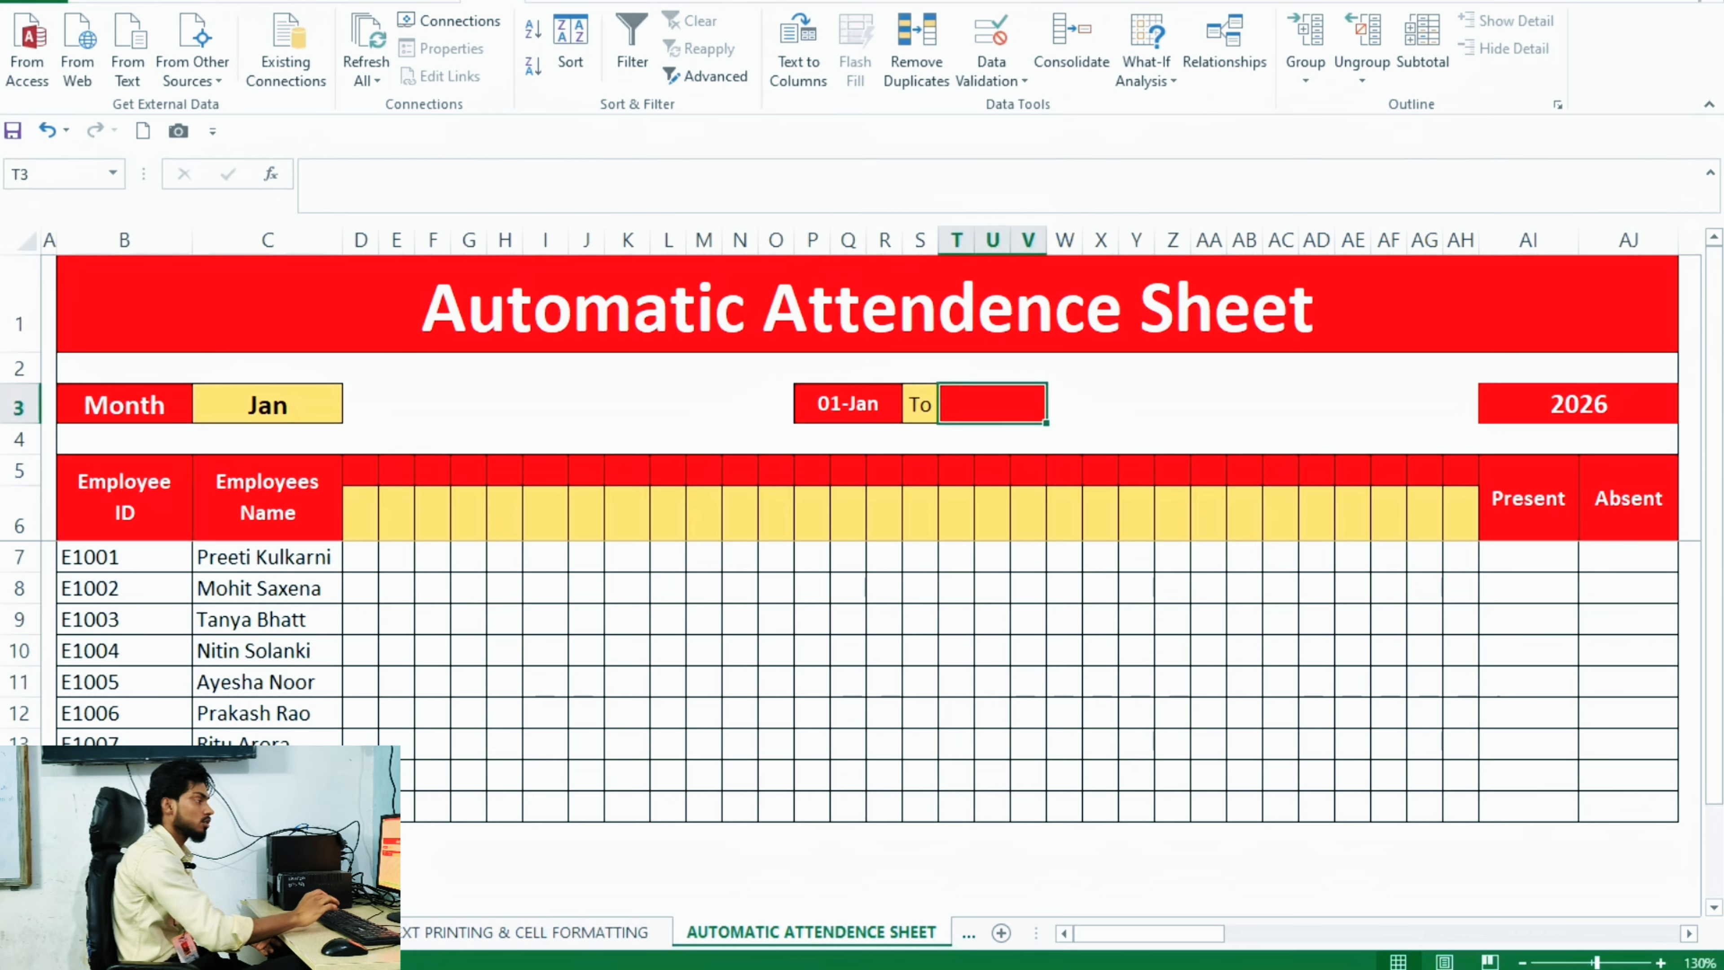
pyautogui.write('=')
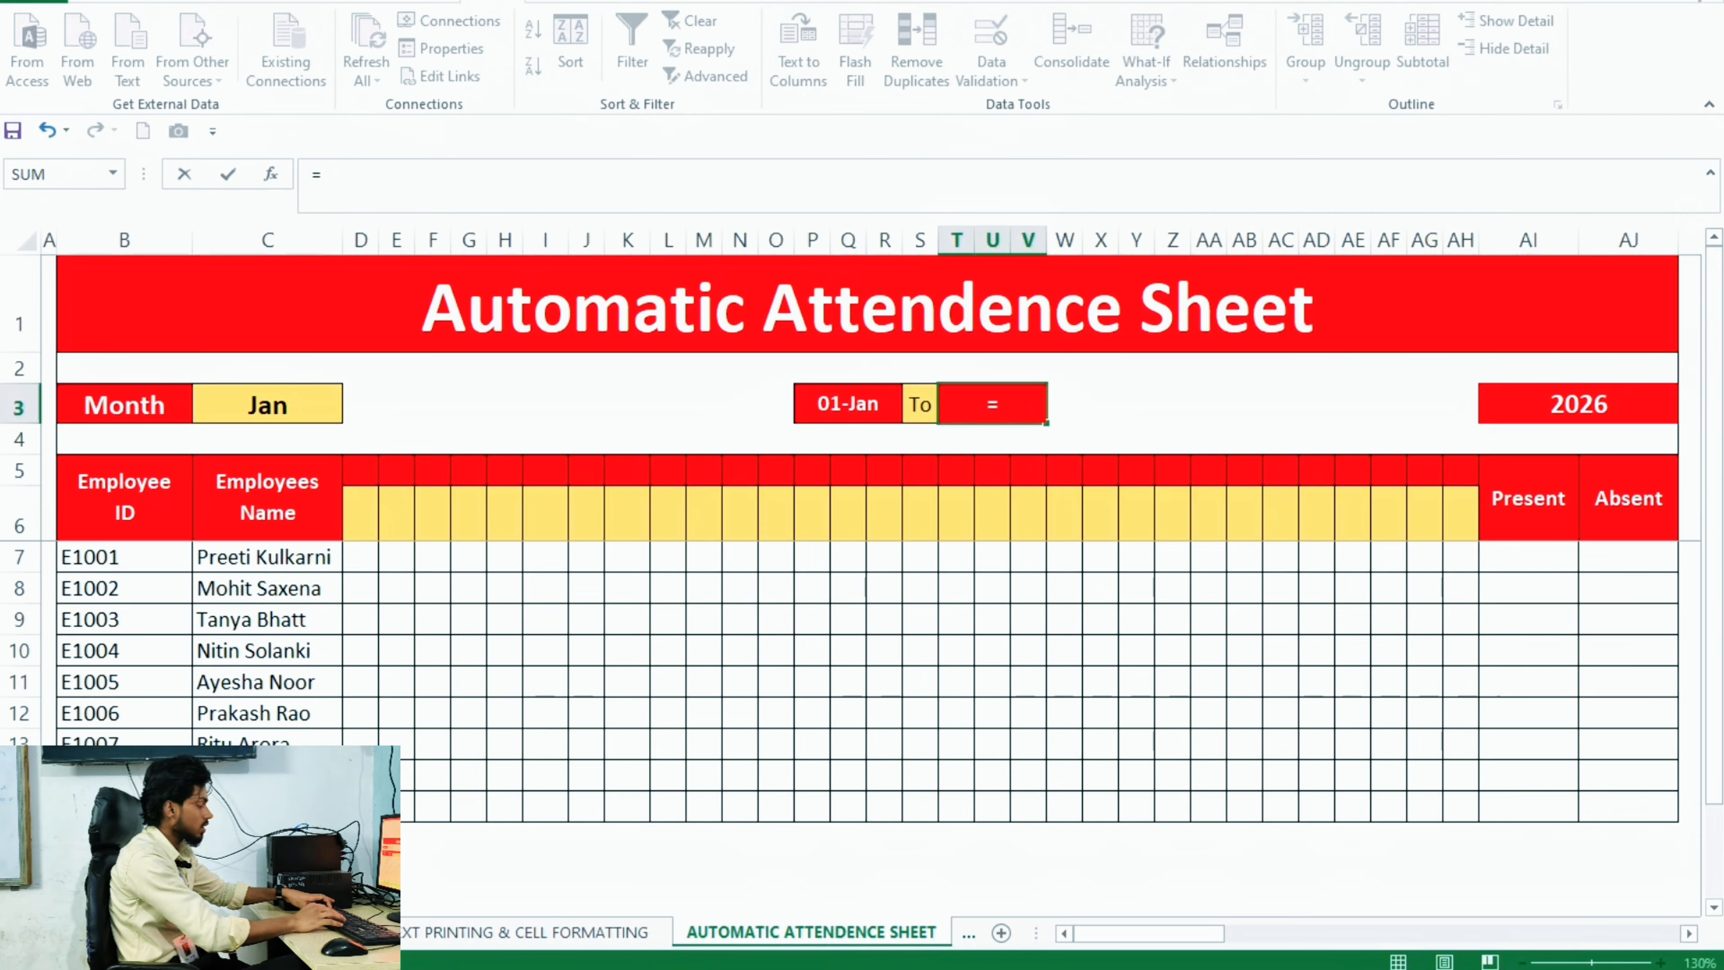
pyautogui.write('eom')
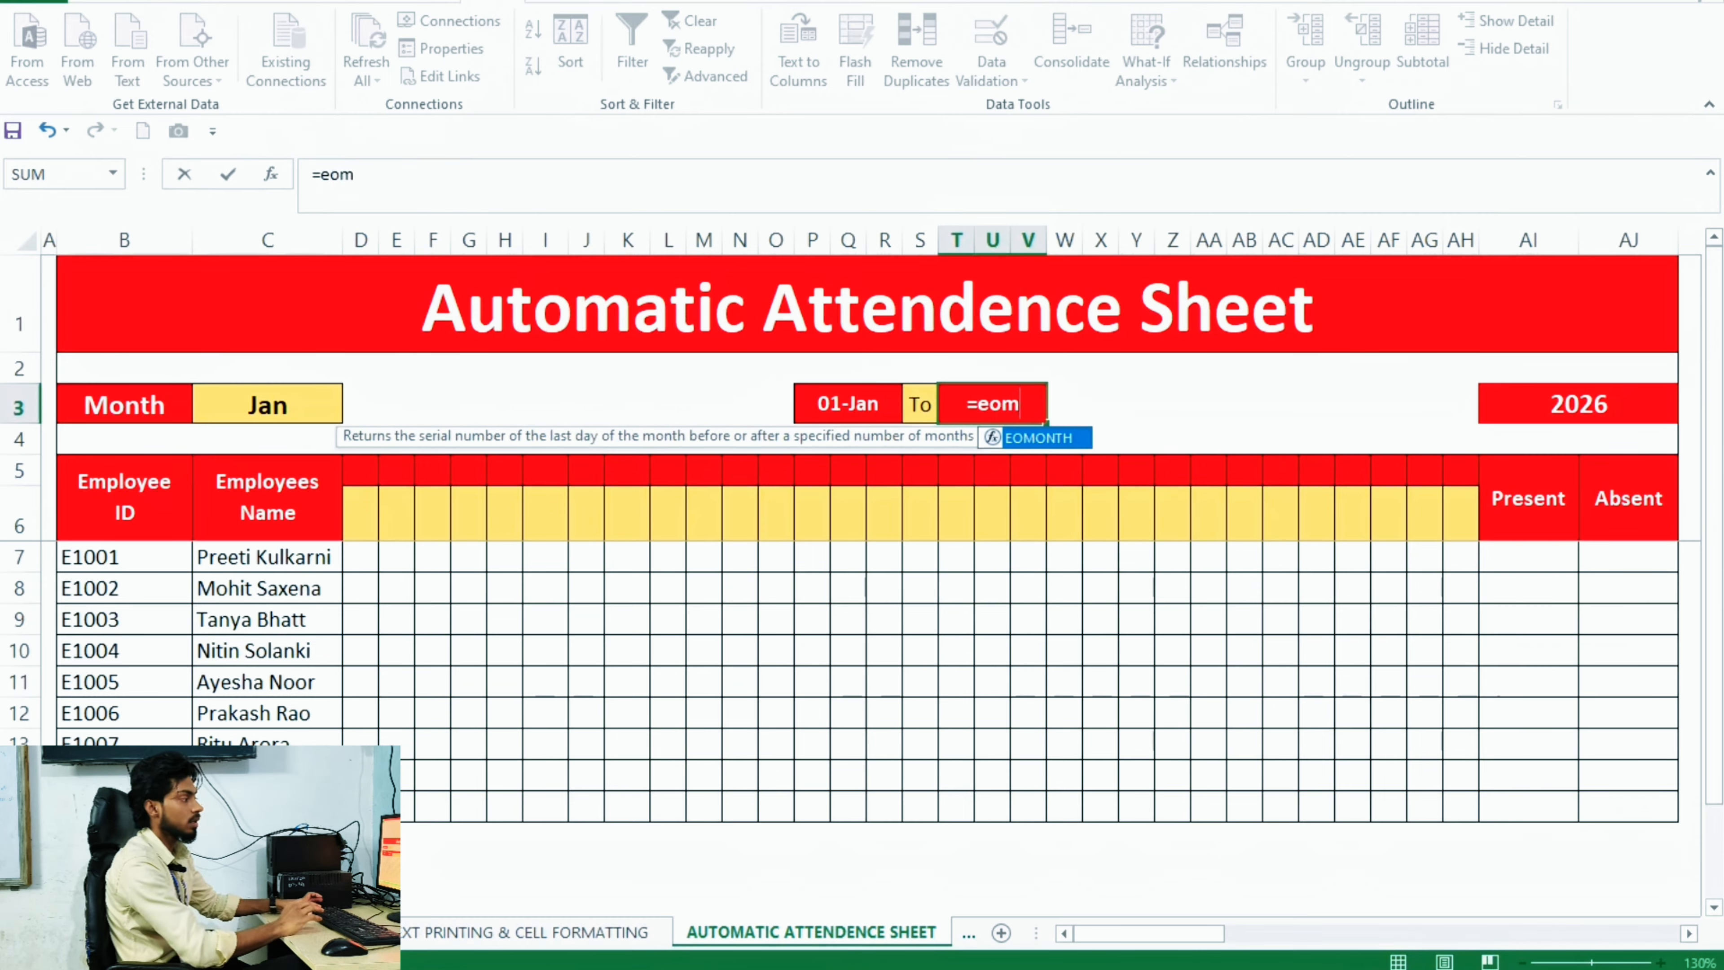
pyautogui.press('Tab')
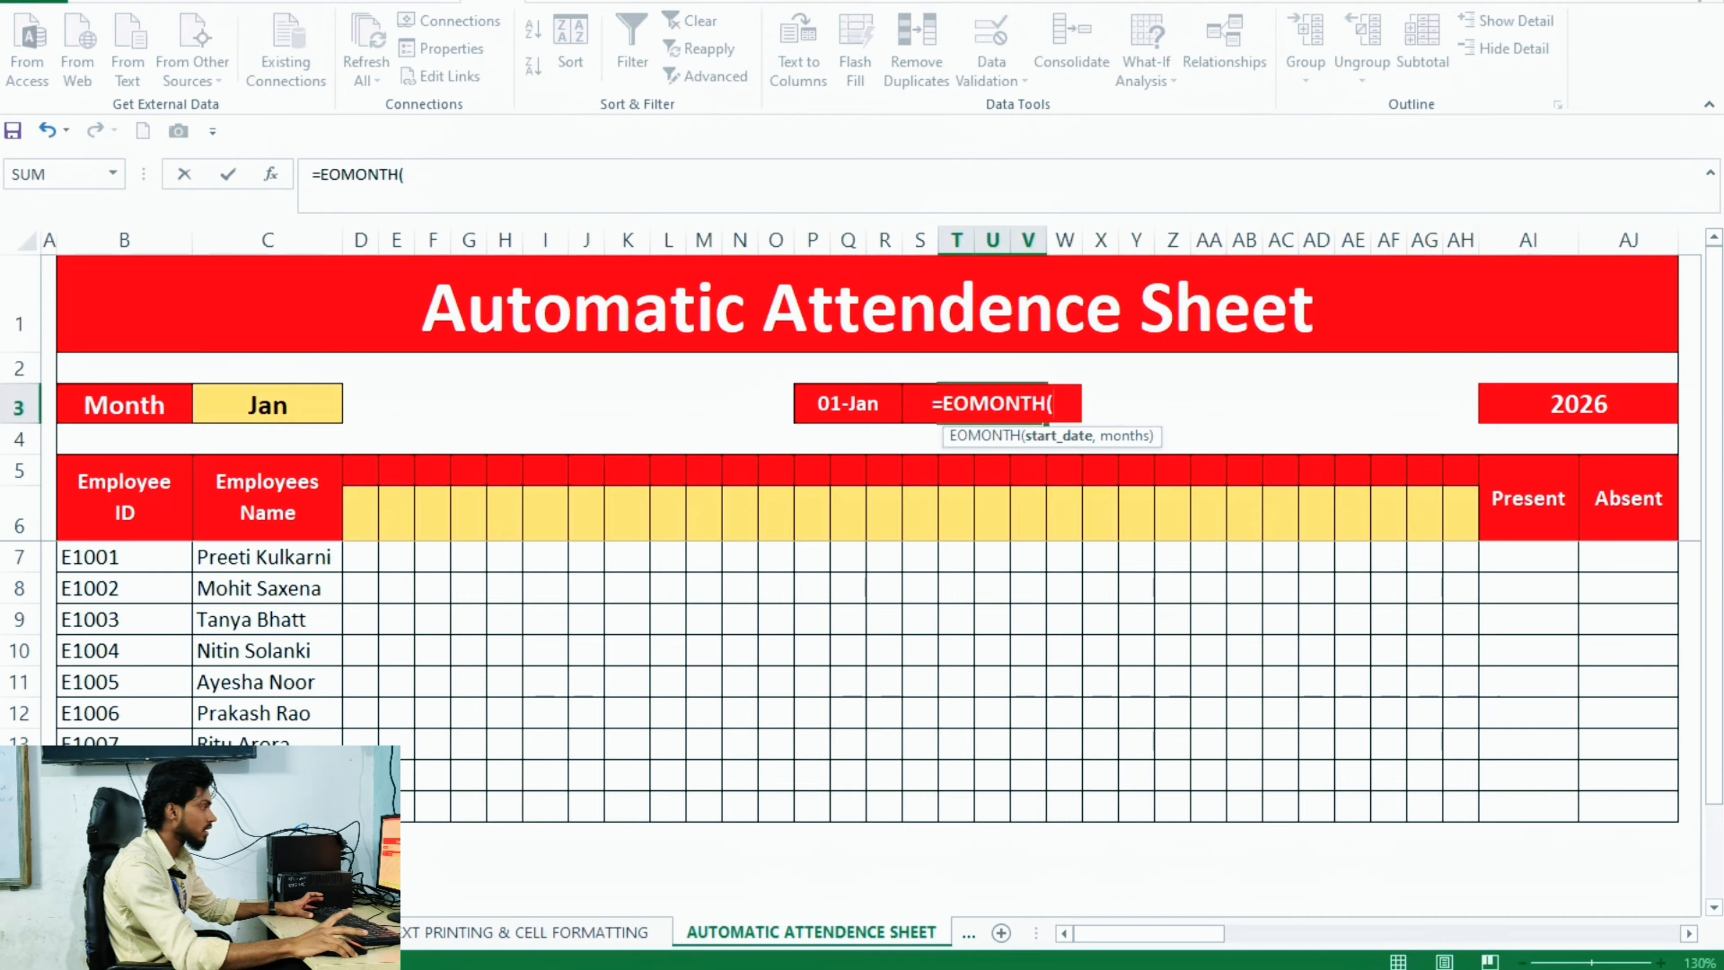
pyautogui.click(847, 404)
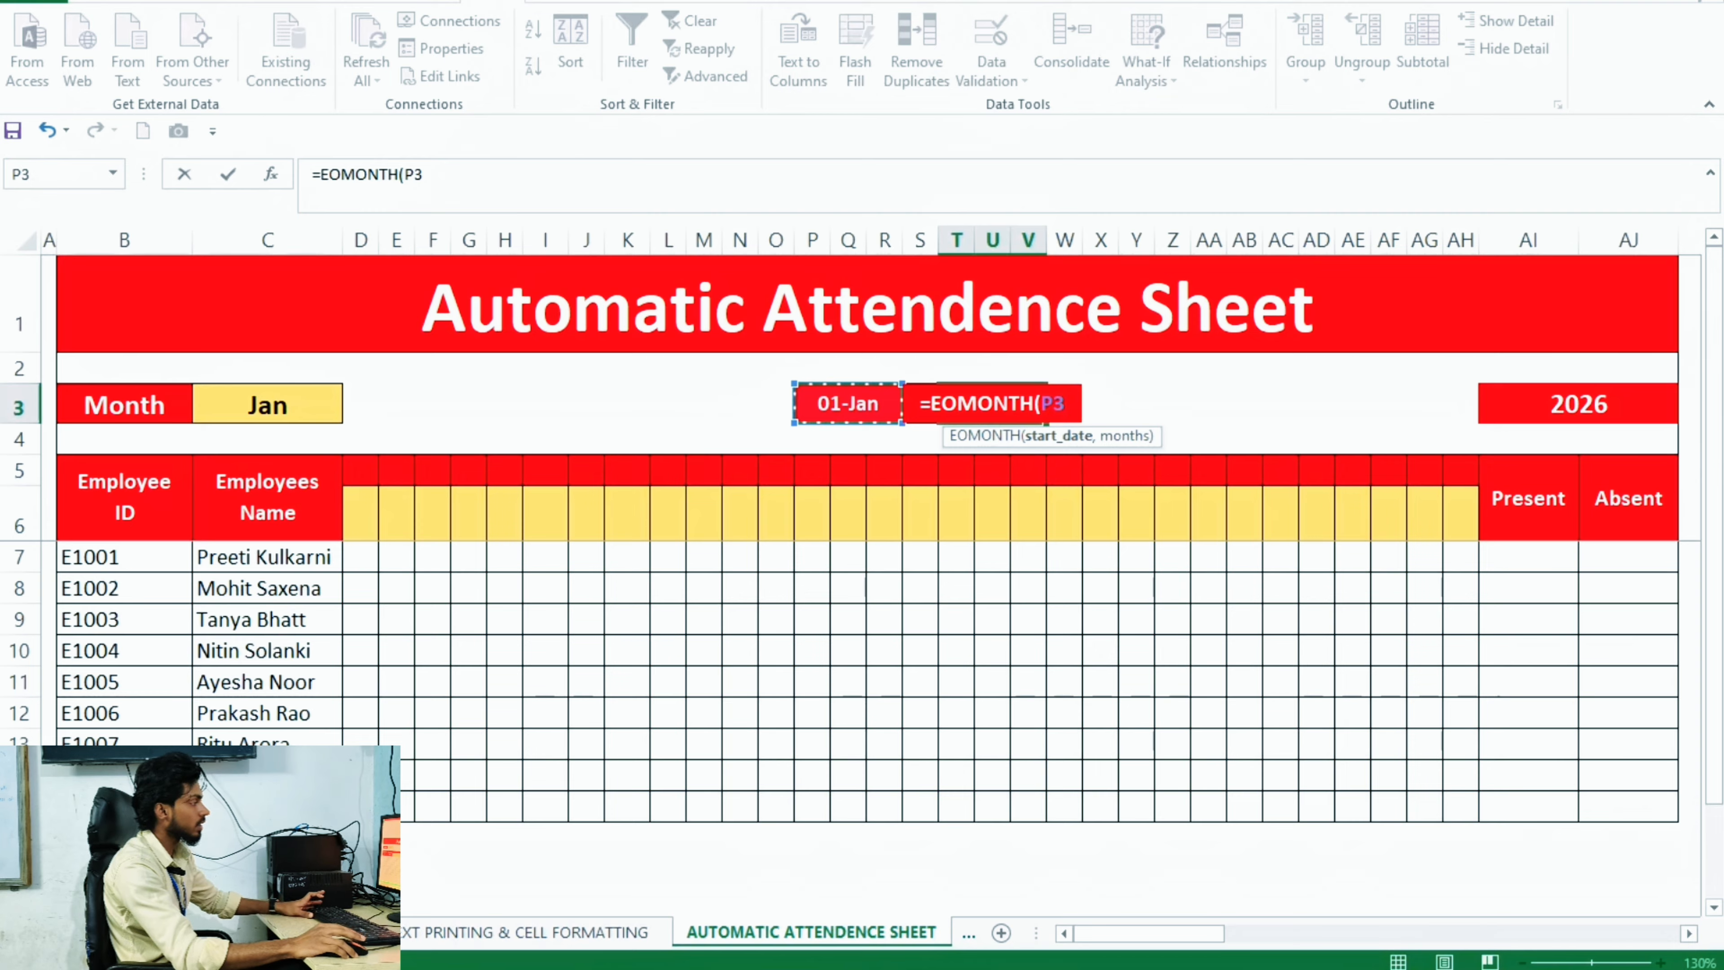
pyautogui.write(',')
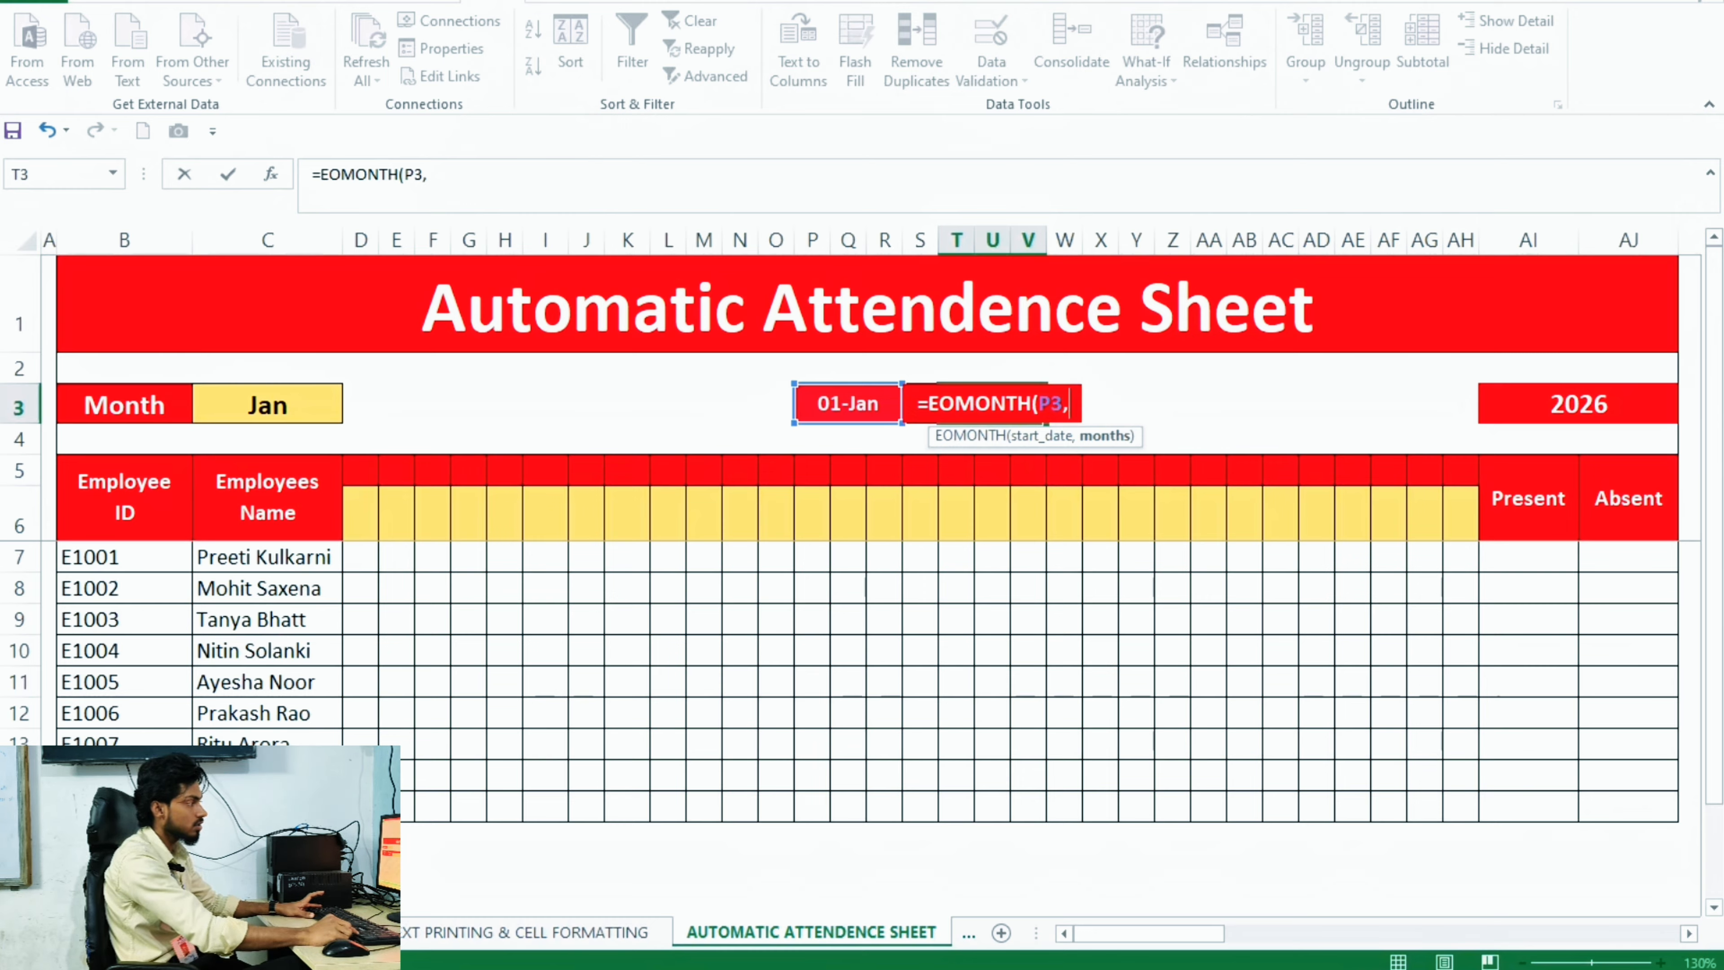
pyautogui.write('0')
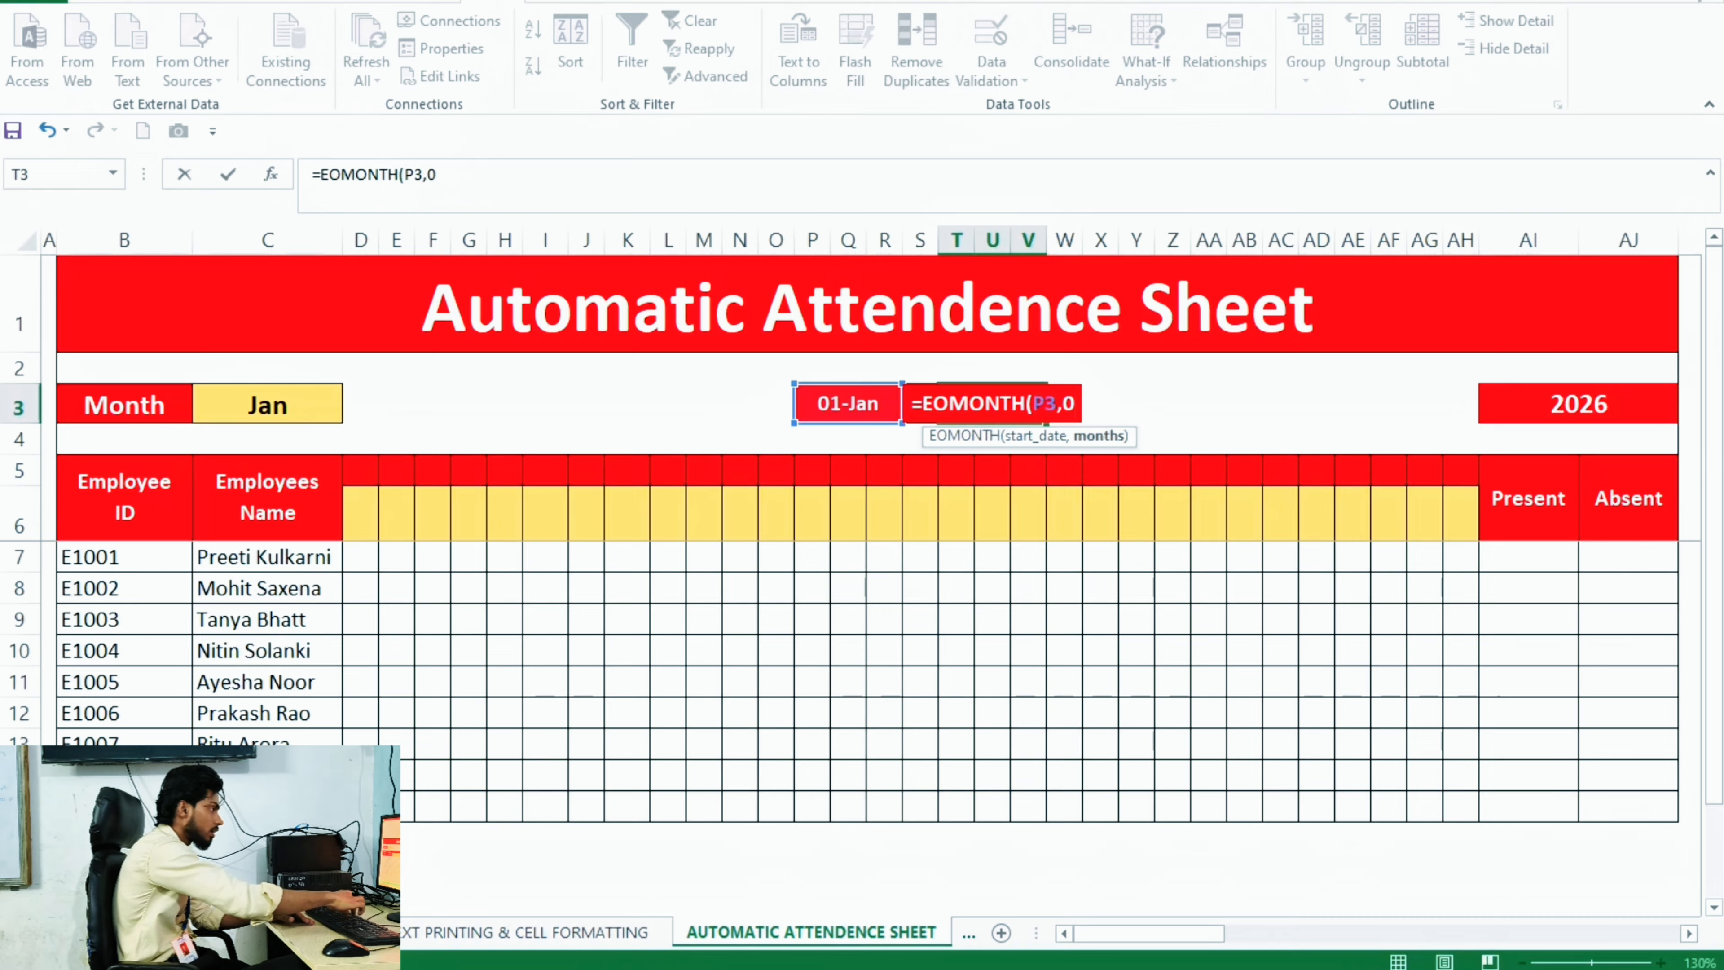
pyautogui.write(')')
pyautogui.press('Return')
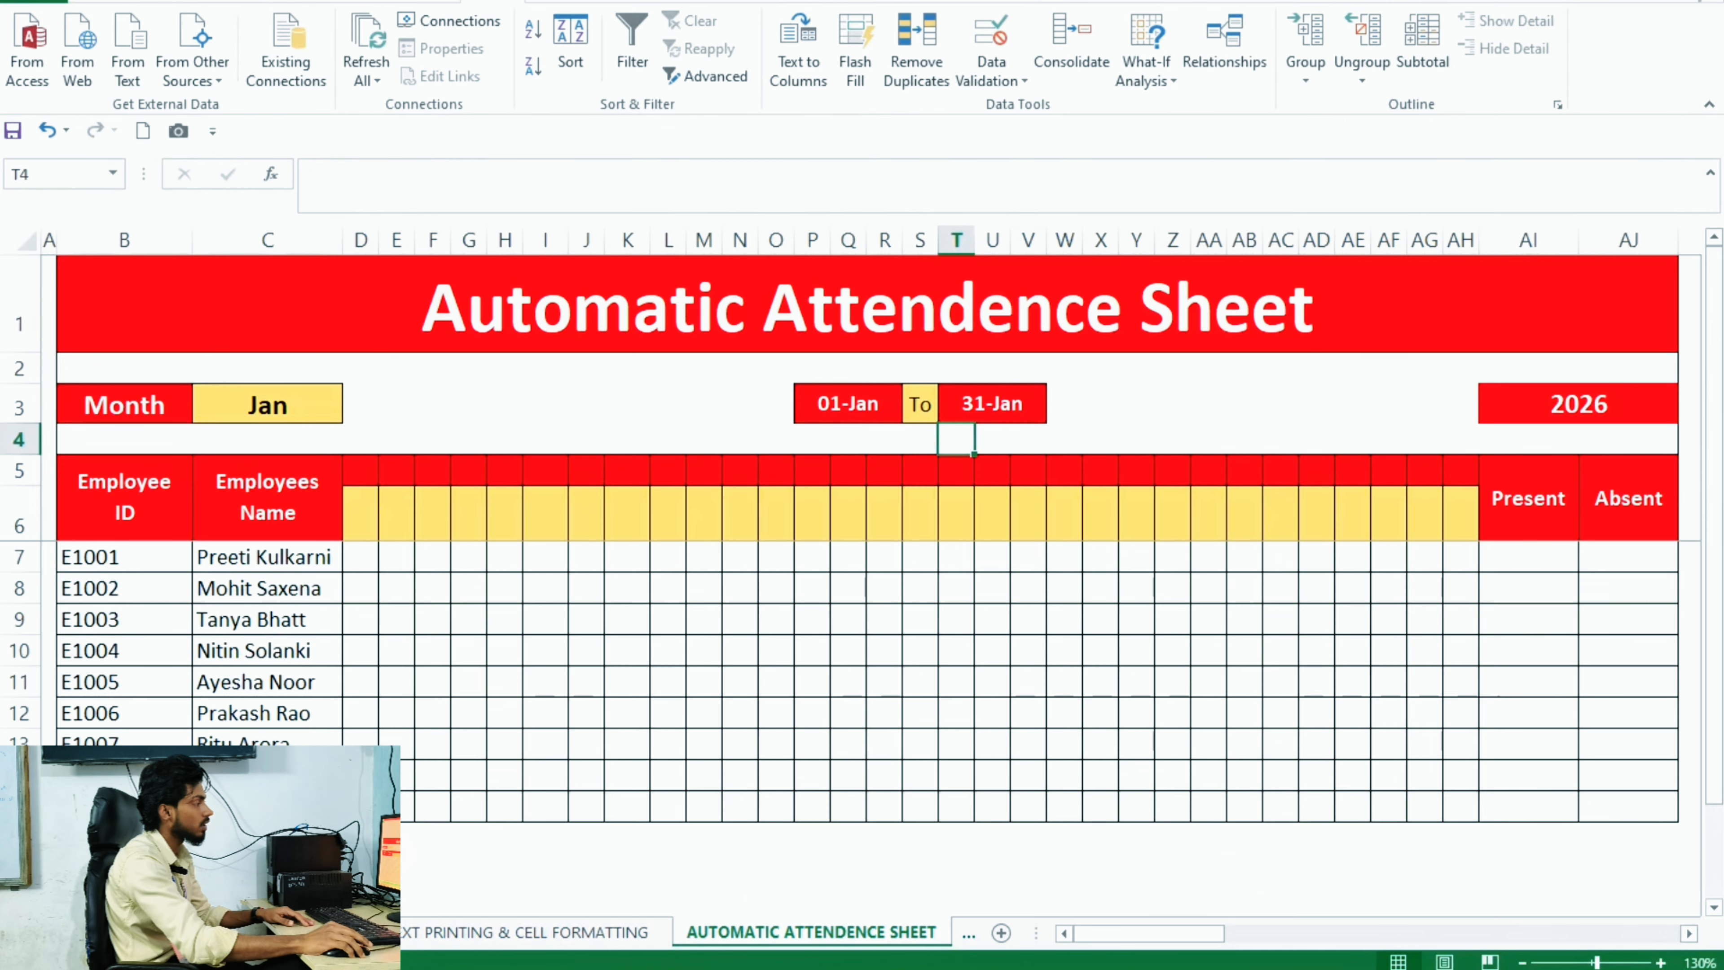
pyautogui.click(992, 404)
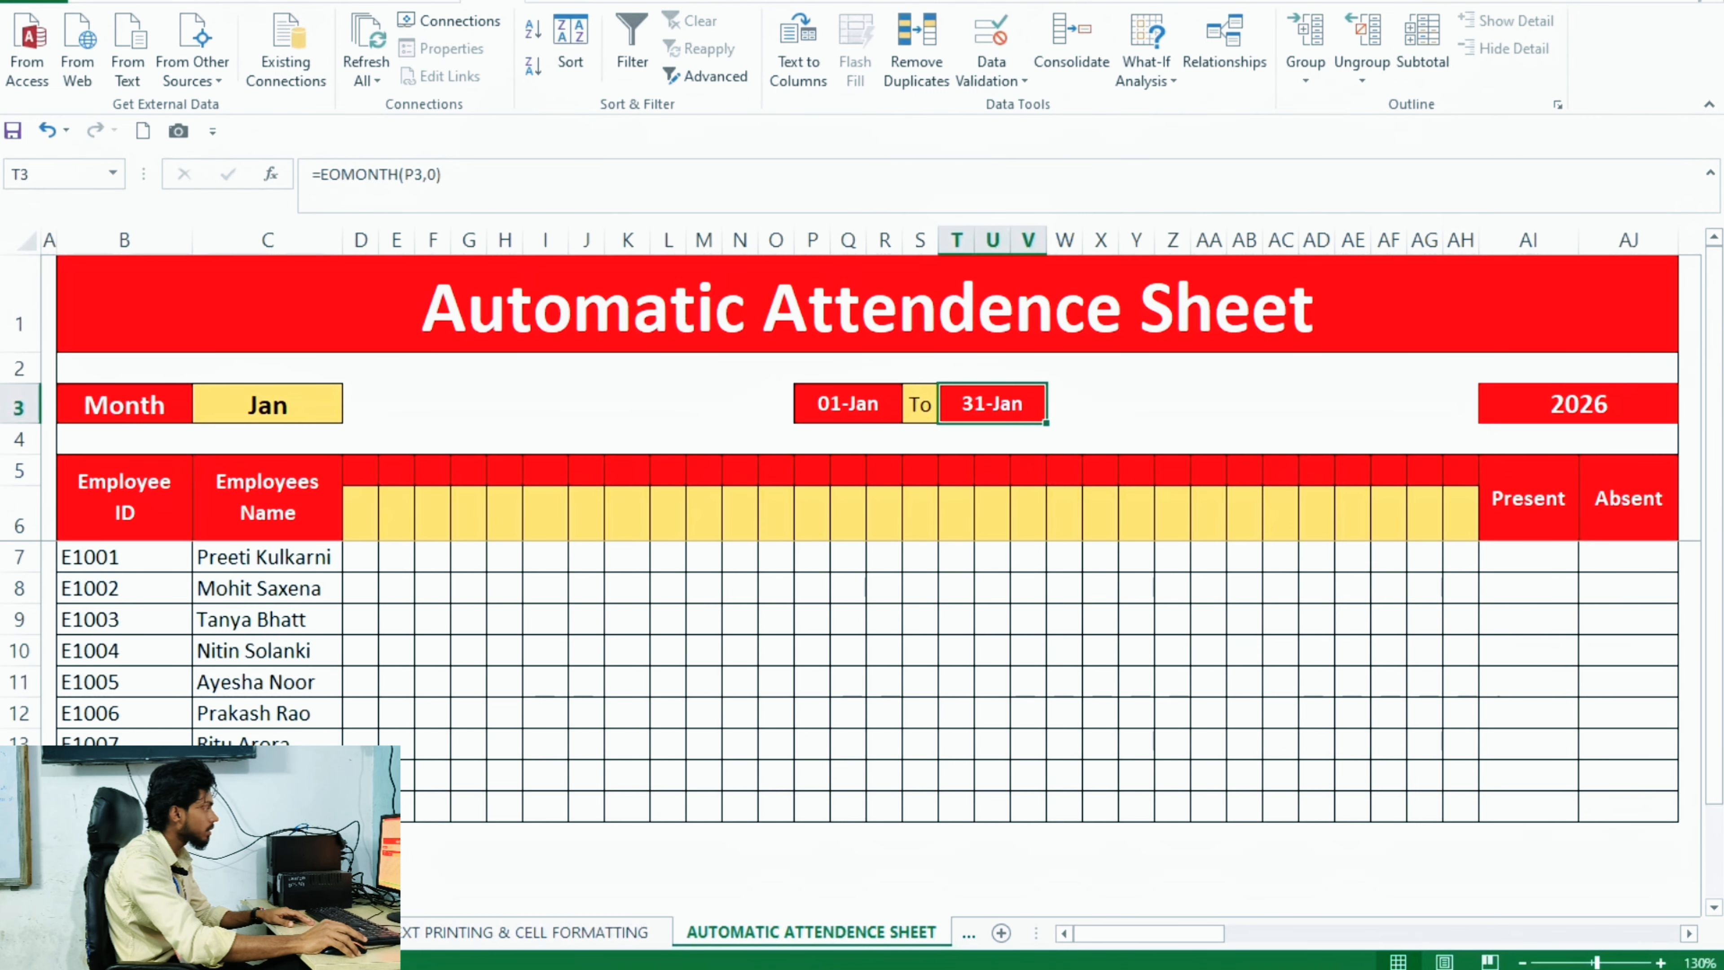
# Step: Test the start and end date formulas by switching month cell C3 to Feb, Mar, Feb again and back to Jan
pyautogui.click(268, 405)
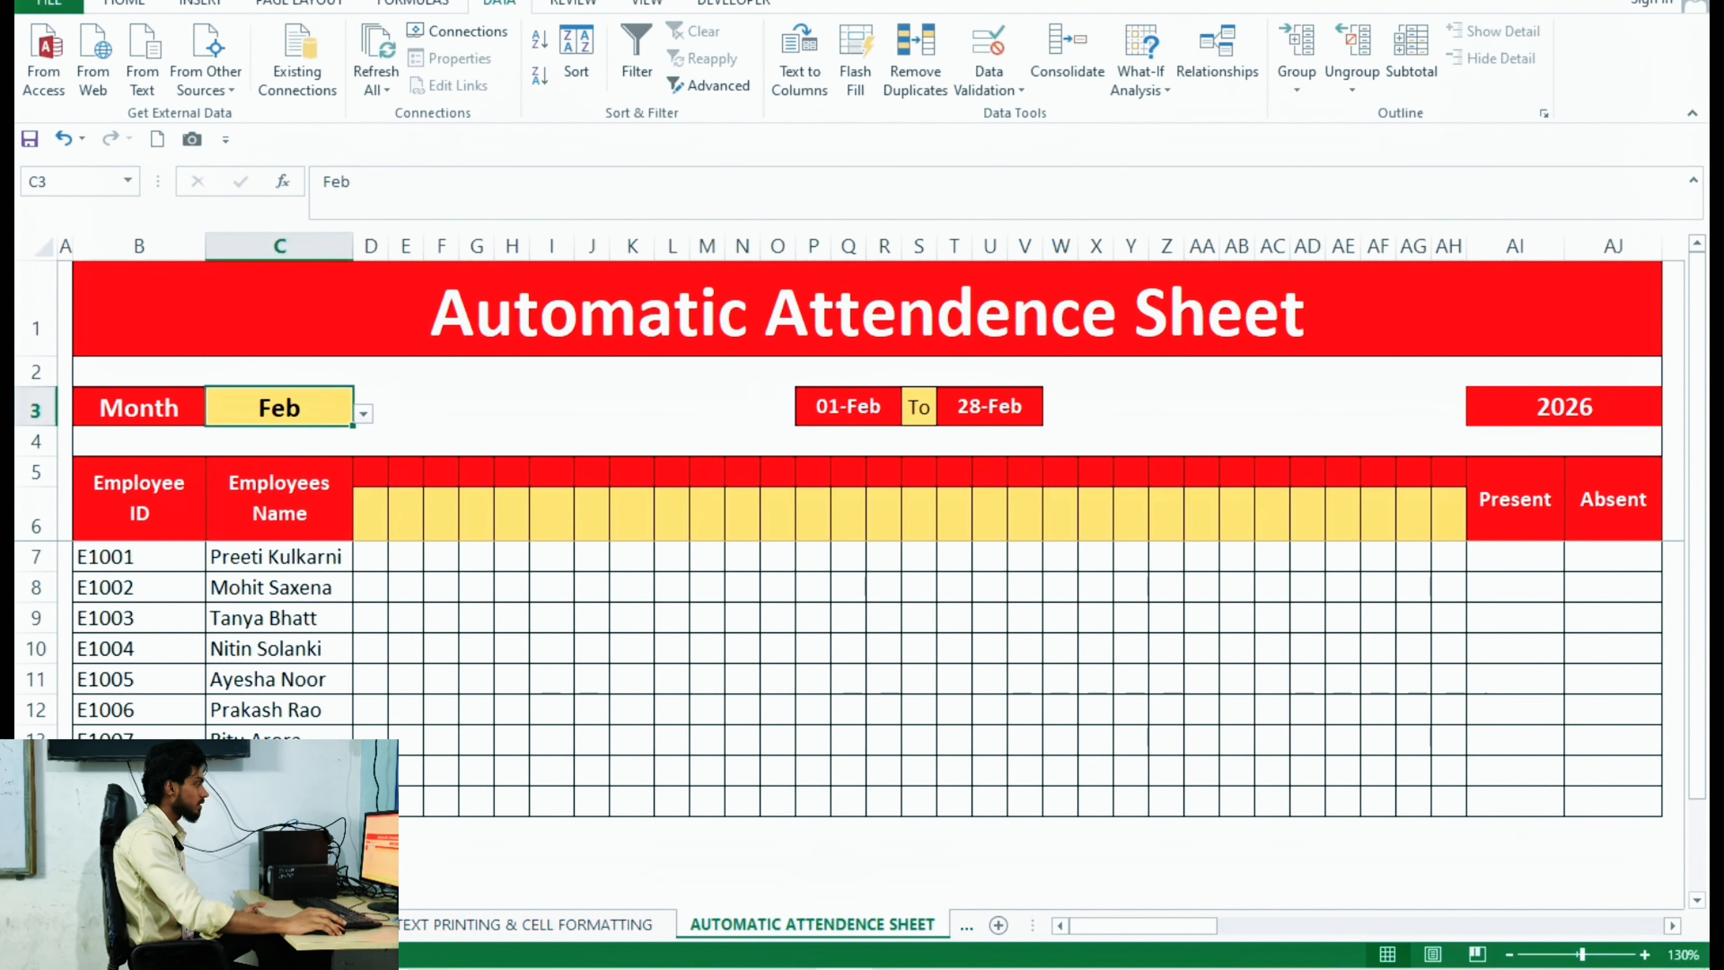
pyautogui.hotkey('alt', 'Down')
pyautogui.press('Down')
pyautogui.press('Return')
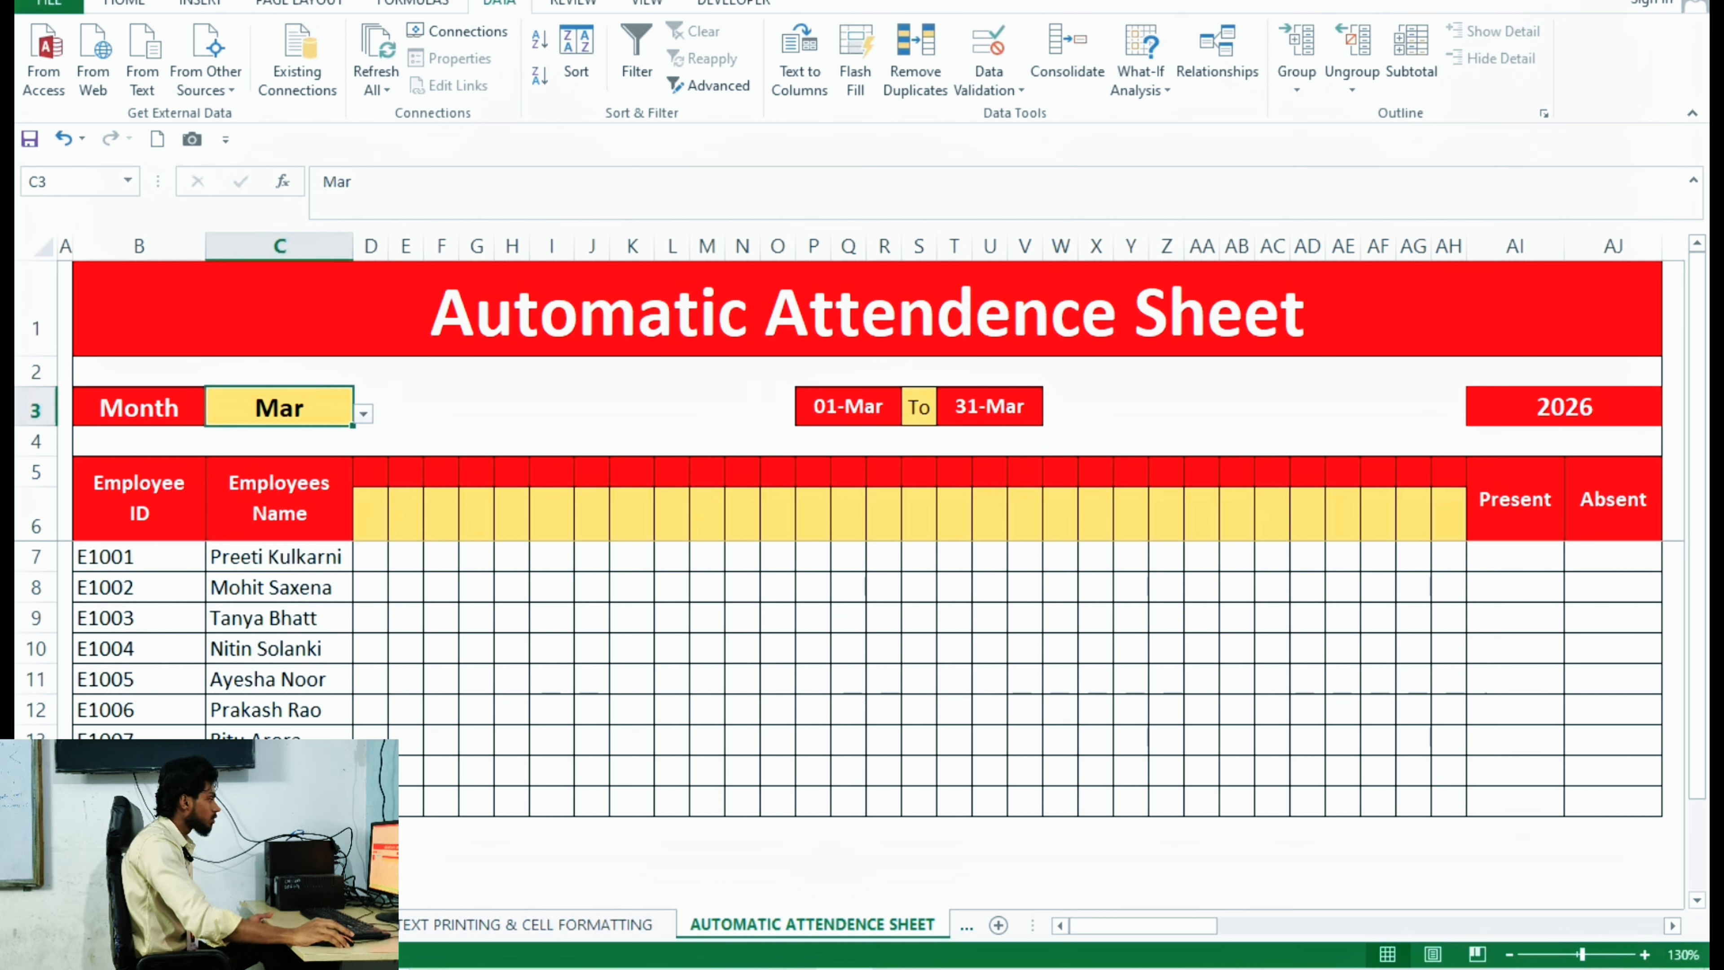
pyautogui.click(363, 413)
pyautogui.moveTo(360, 506); pyautogui.dragTo(360, 486)
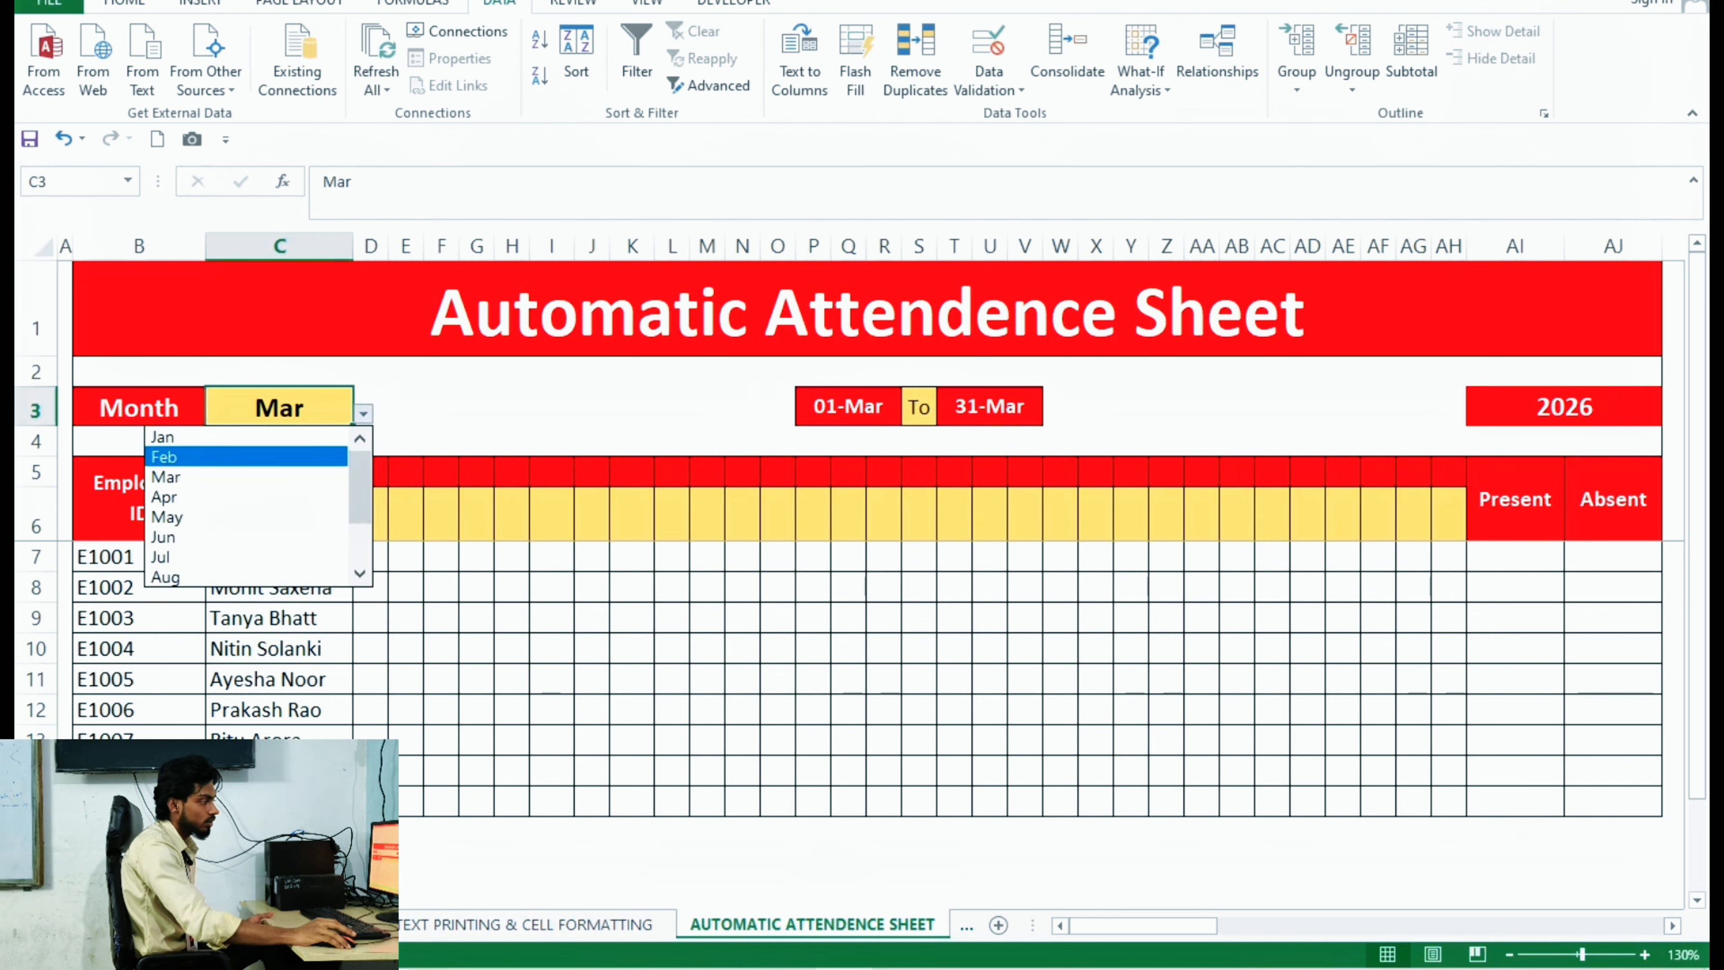
pyautogui.click(224, 457)
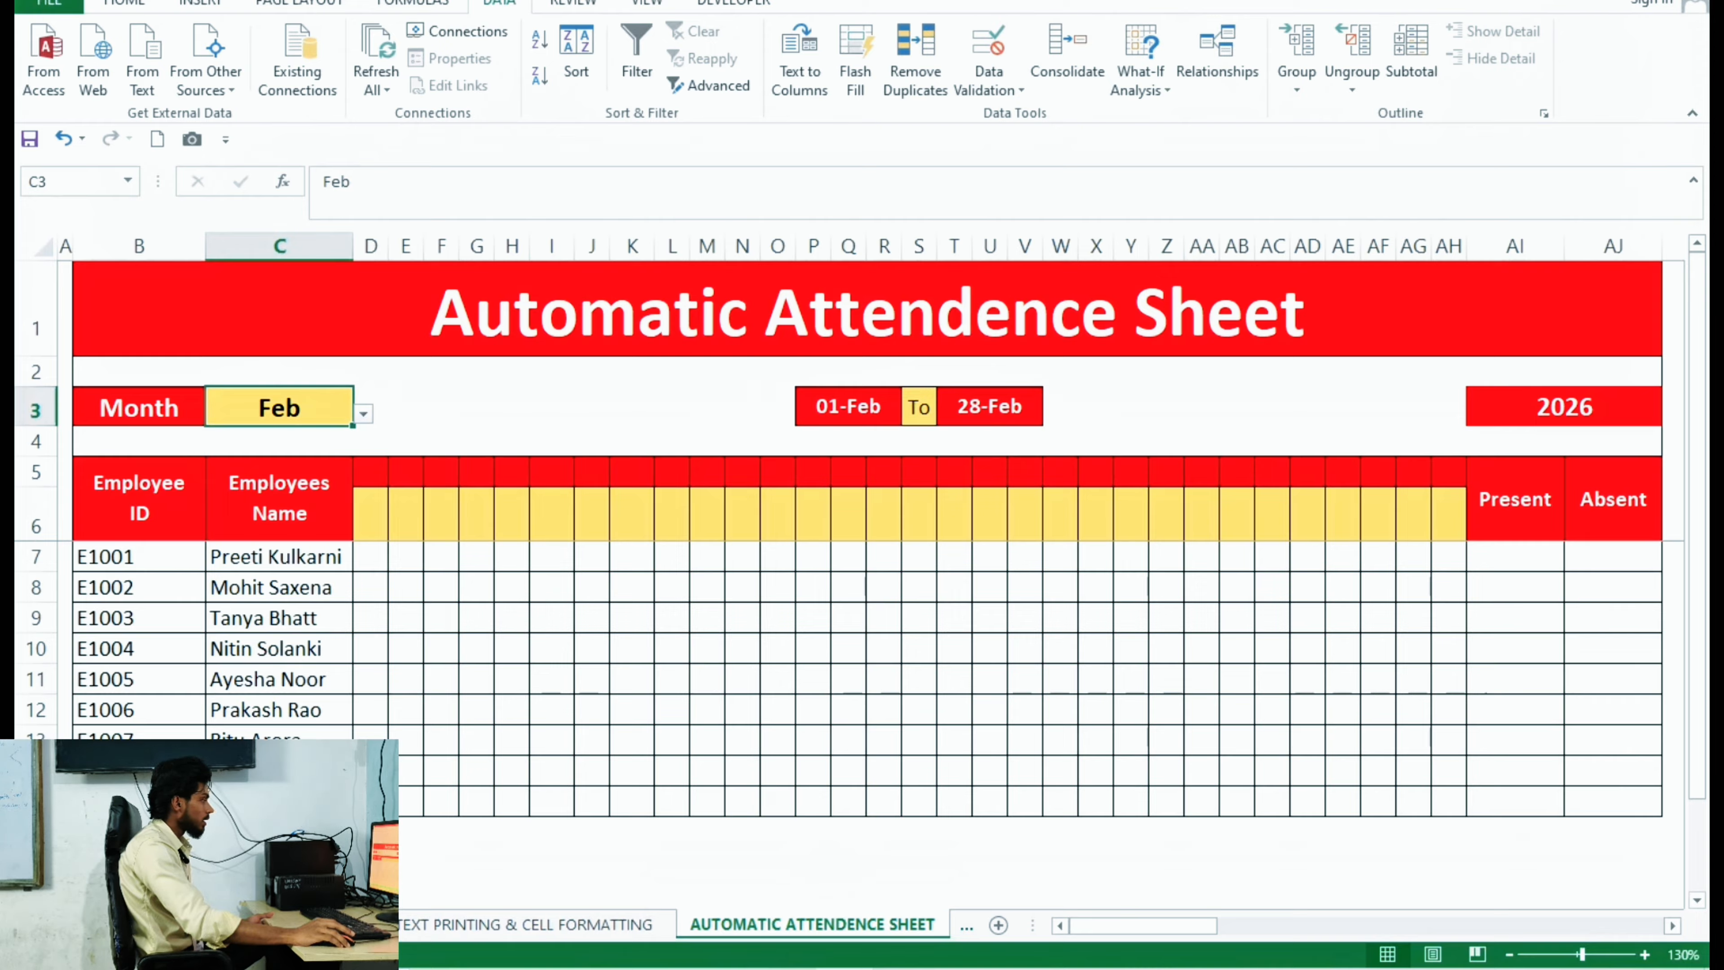
pyautogui.click(363, 413)
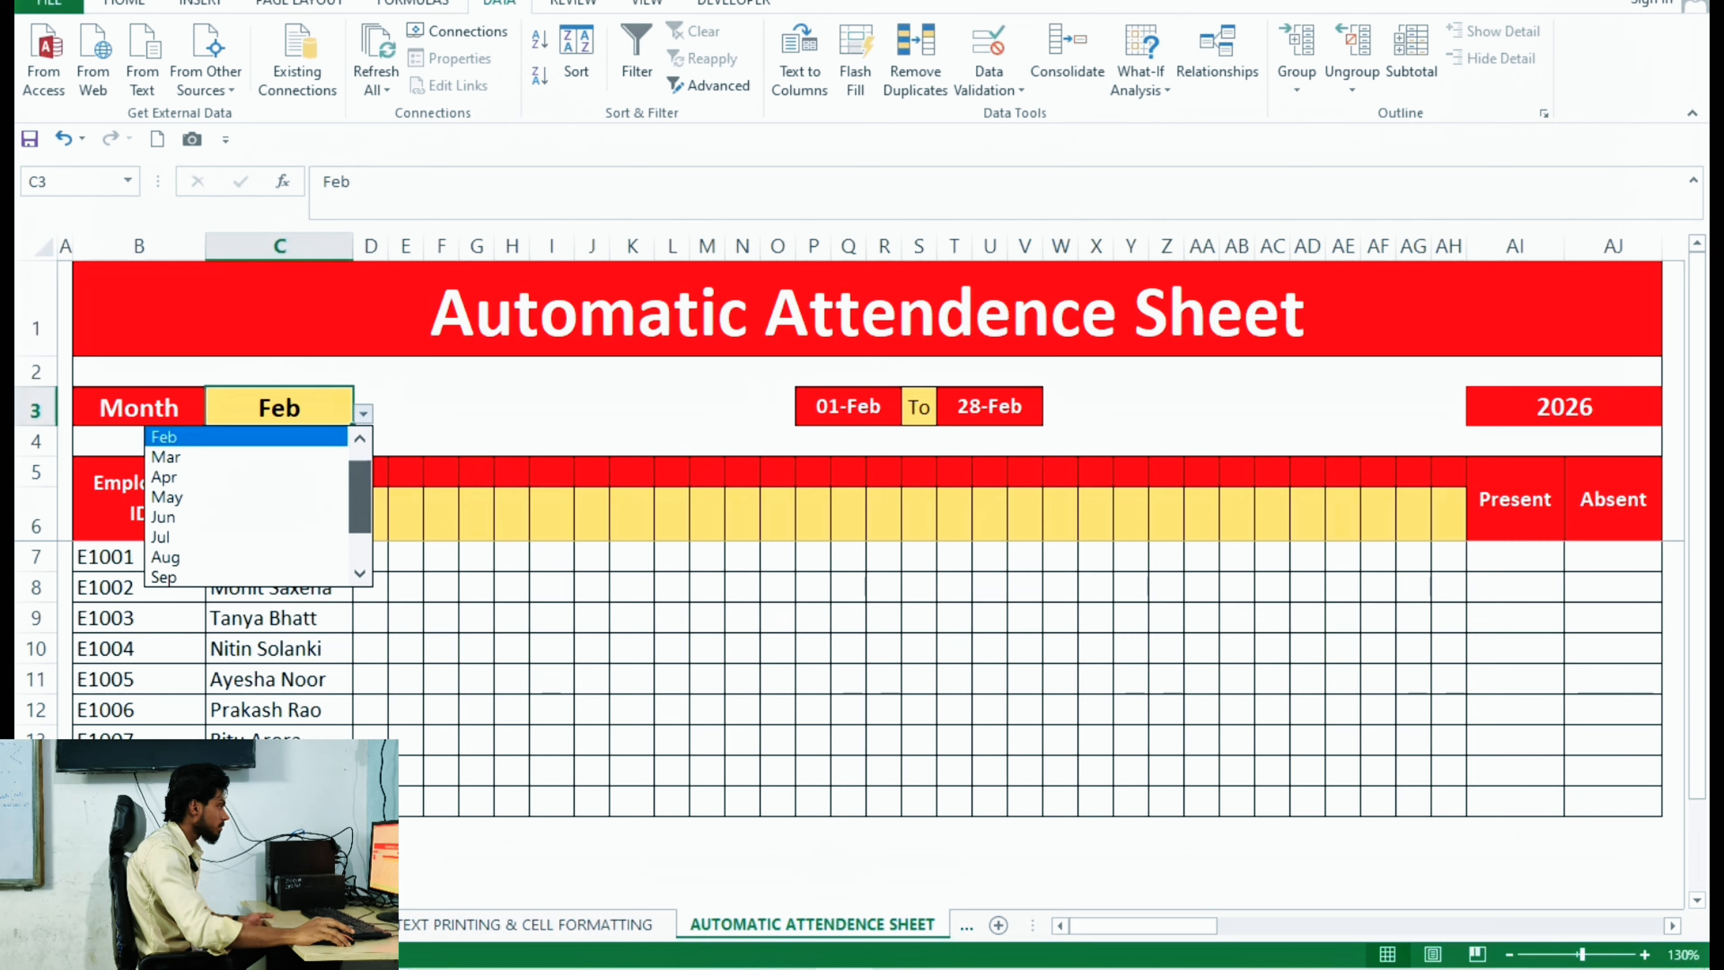
pyautogui.press('Down')
pyautogui.press('Up')
pyautogui.press('Up')
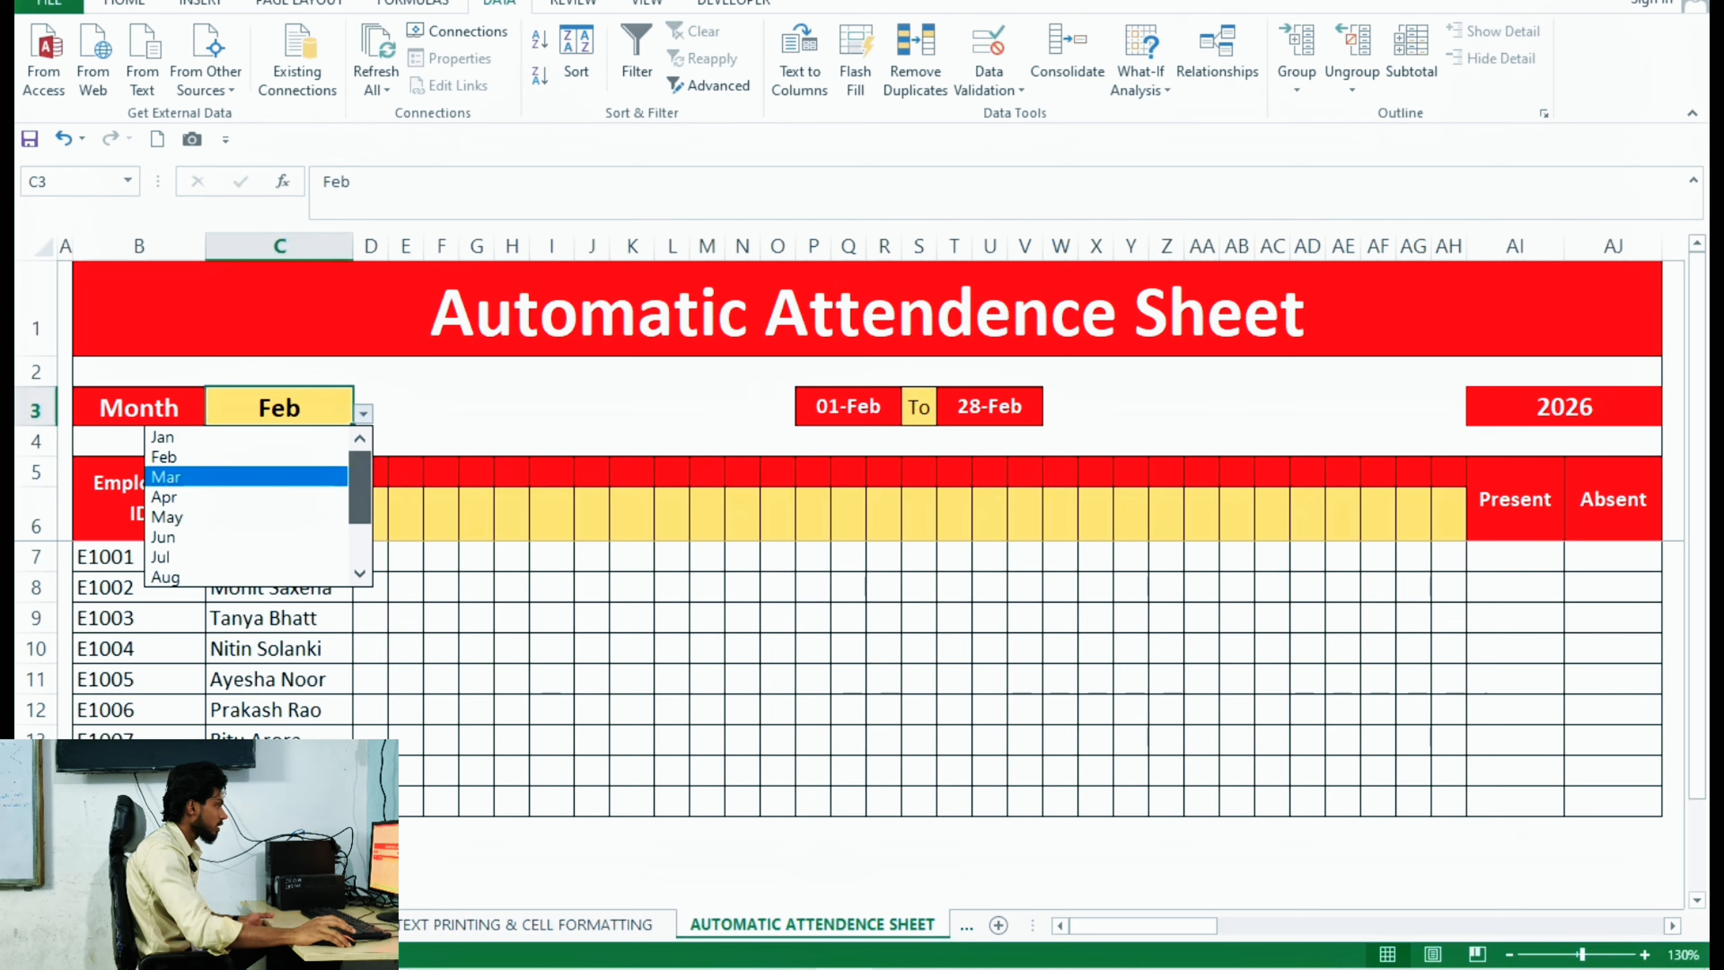
pyautogui.press('Return')
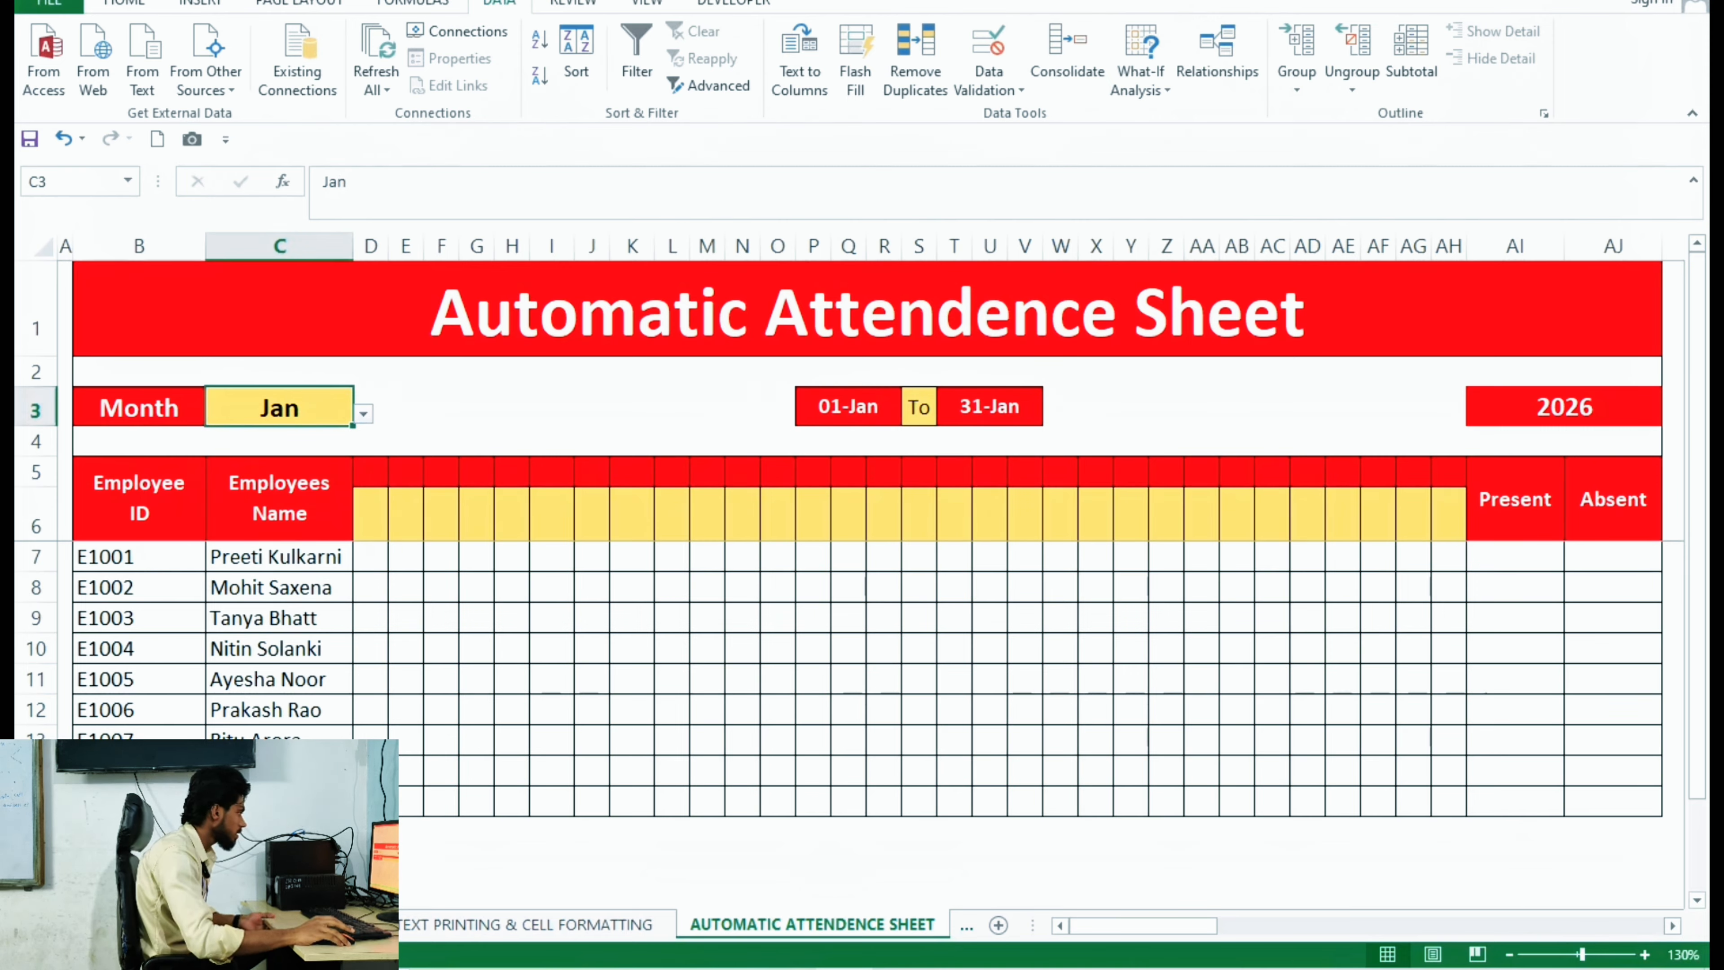
pyautogui.click(279, 499)
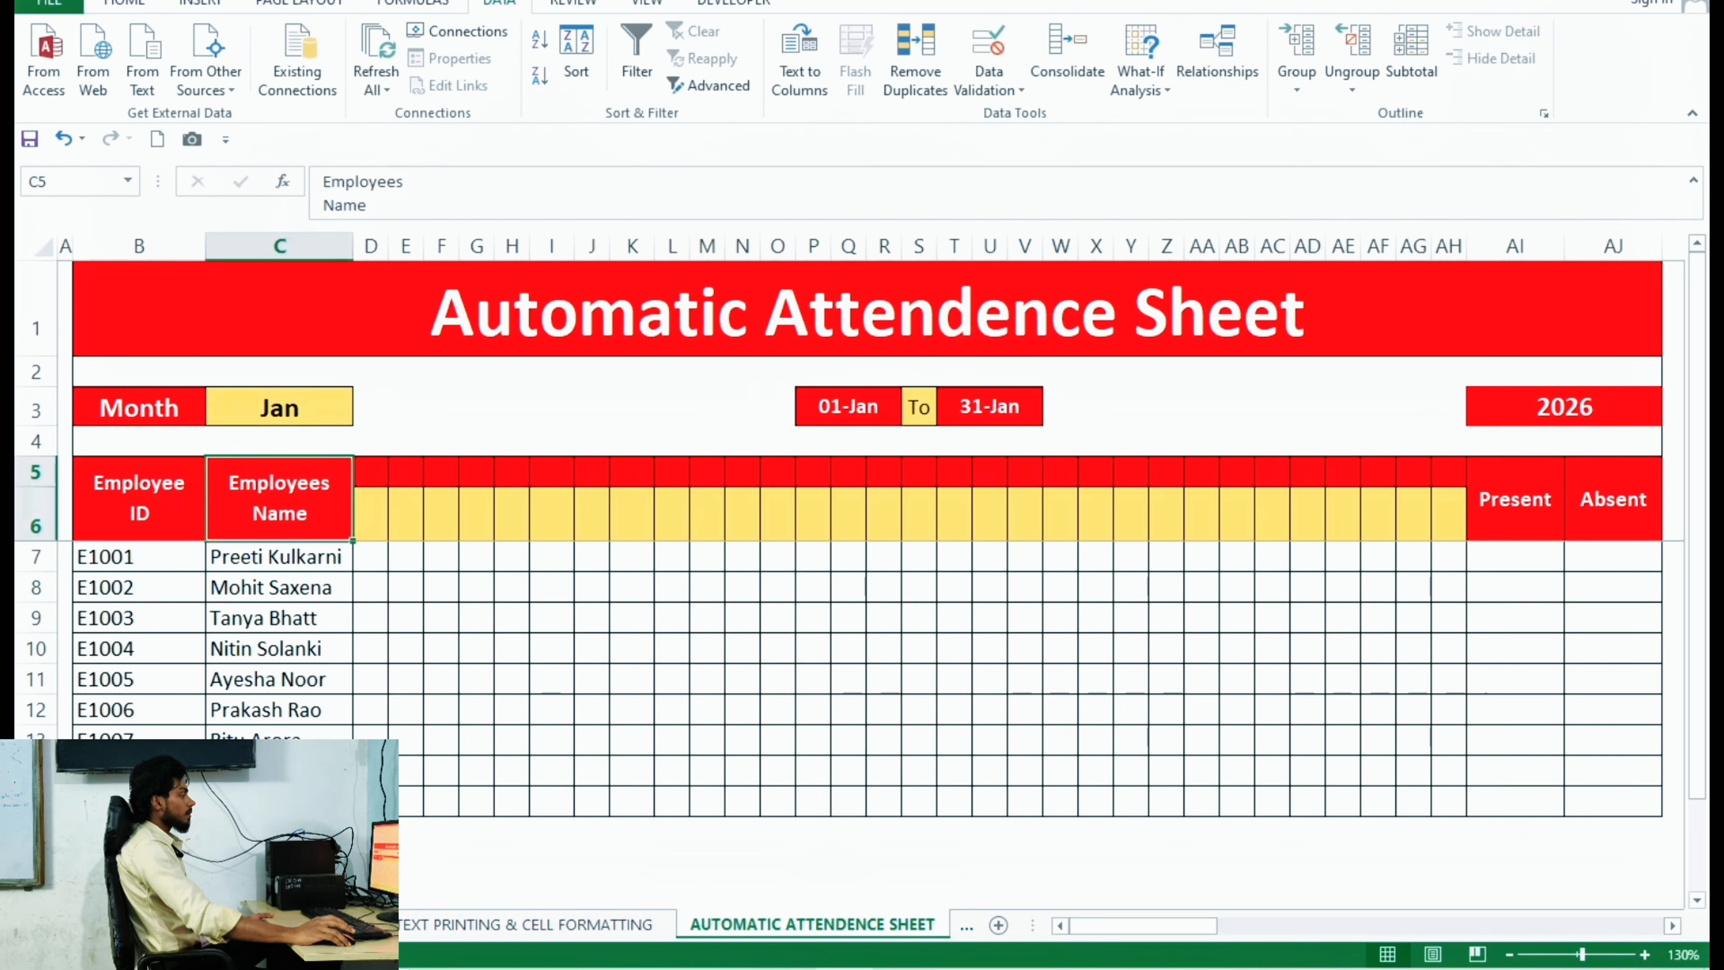
pyautogui.click(370, 472)
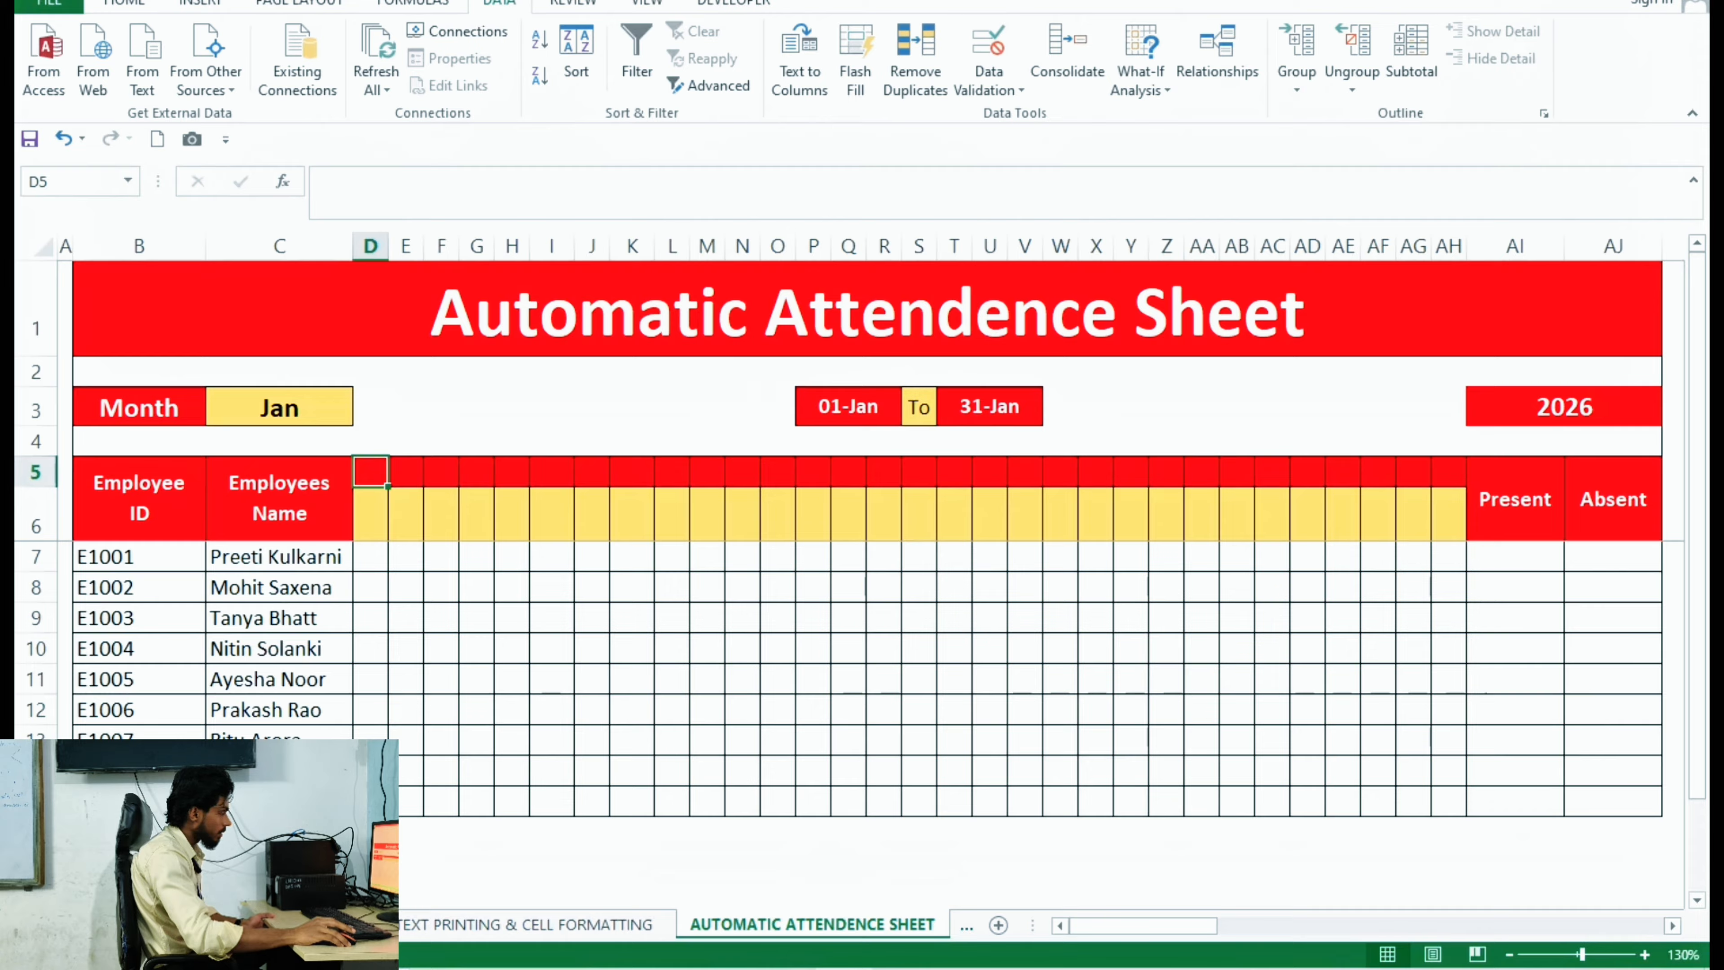
pyautogui.click(406, 472)
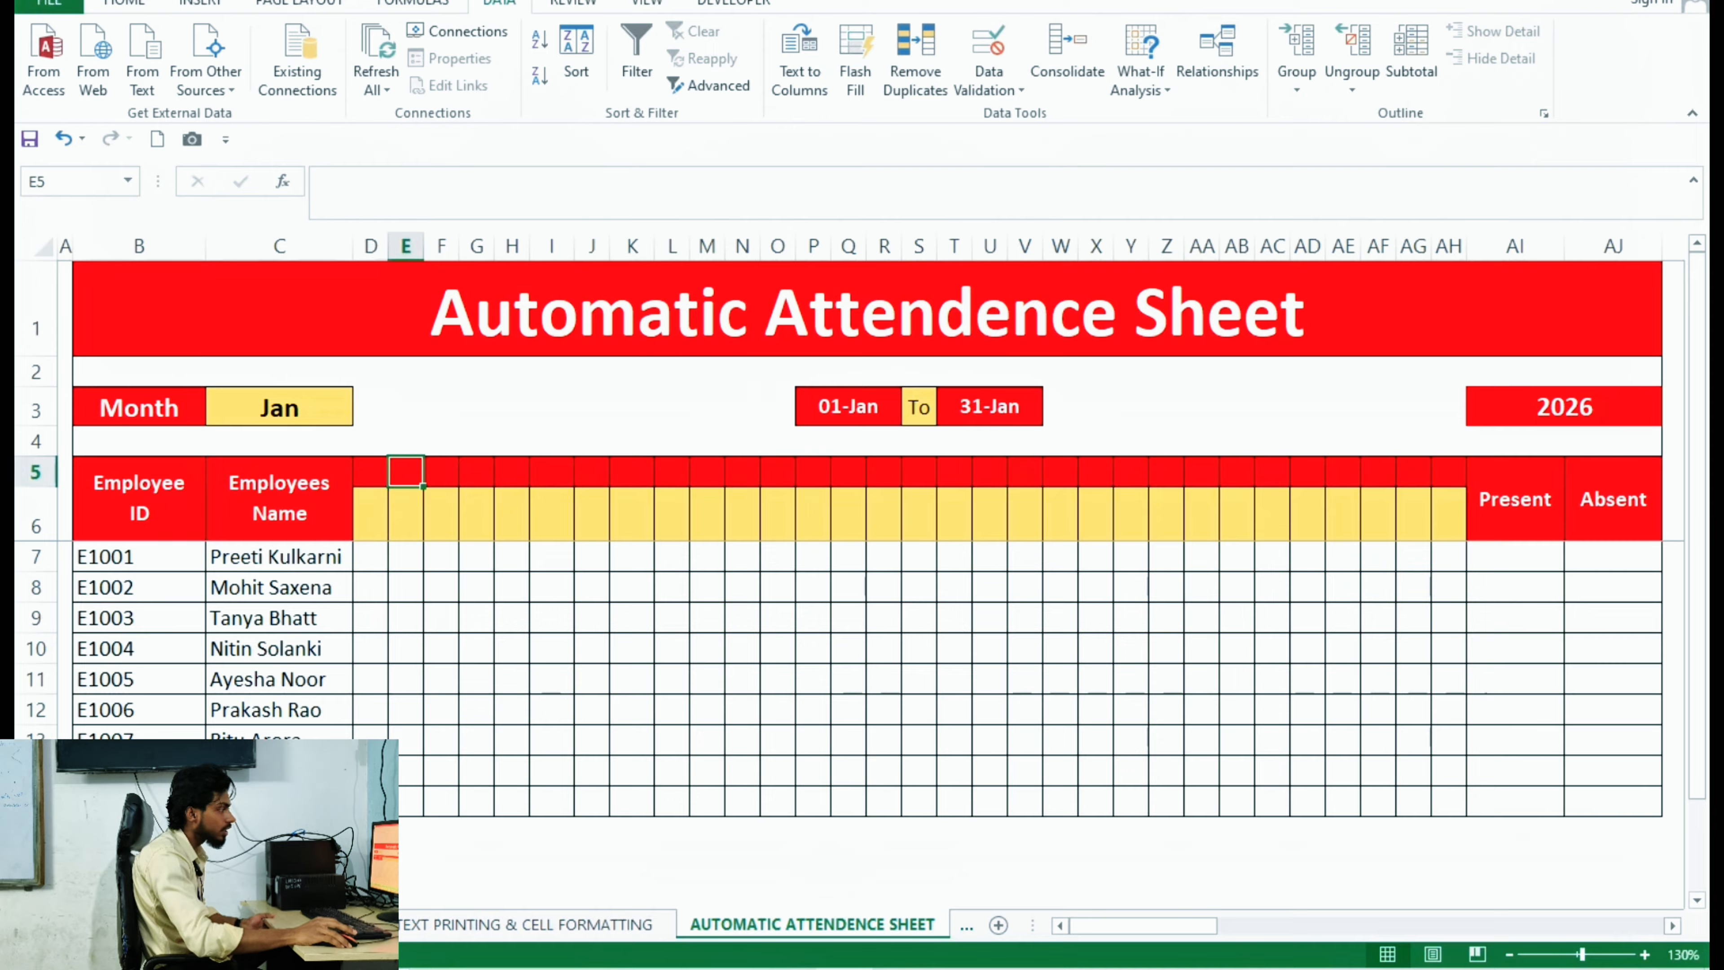
pyautogui.click(442, 471)
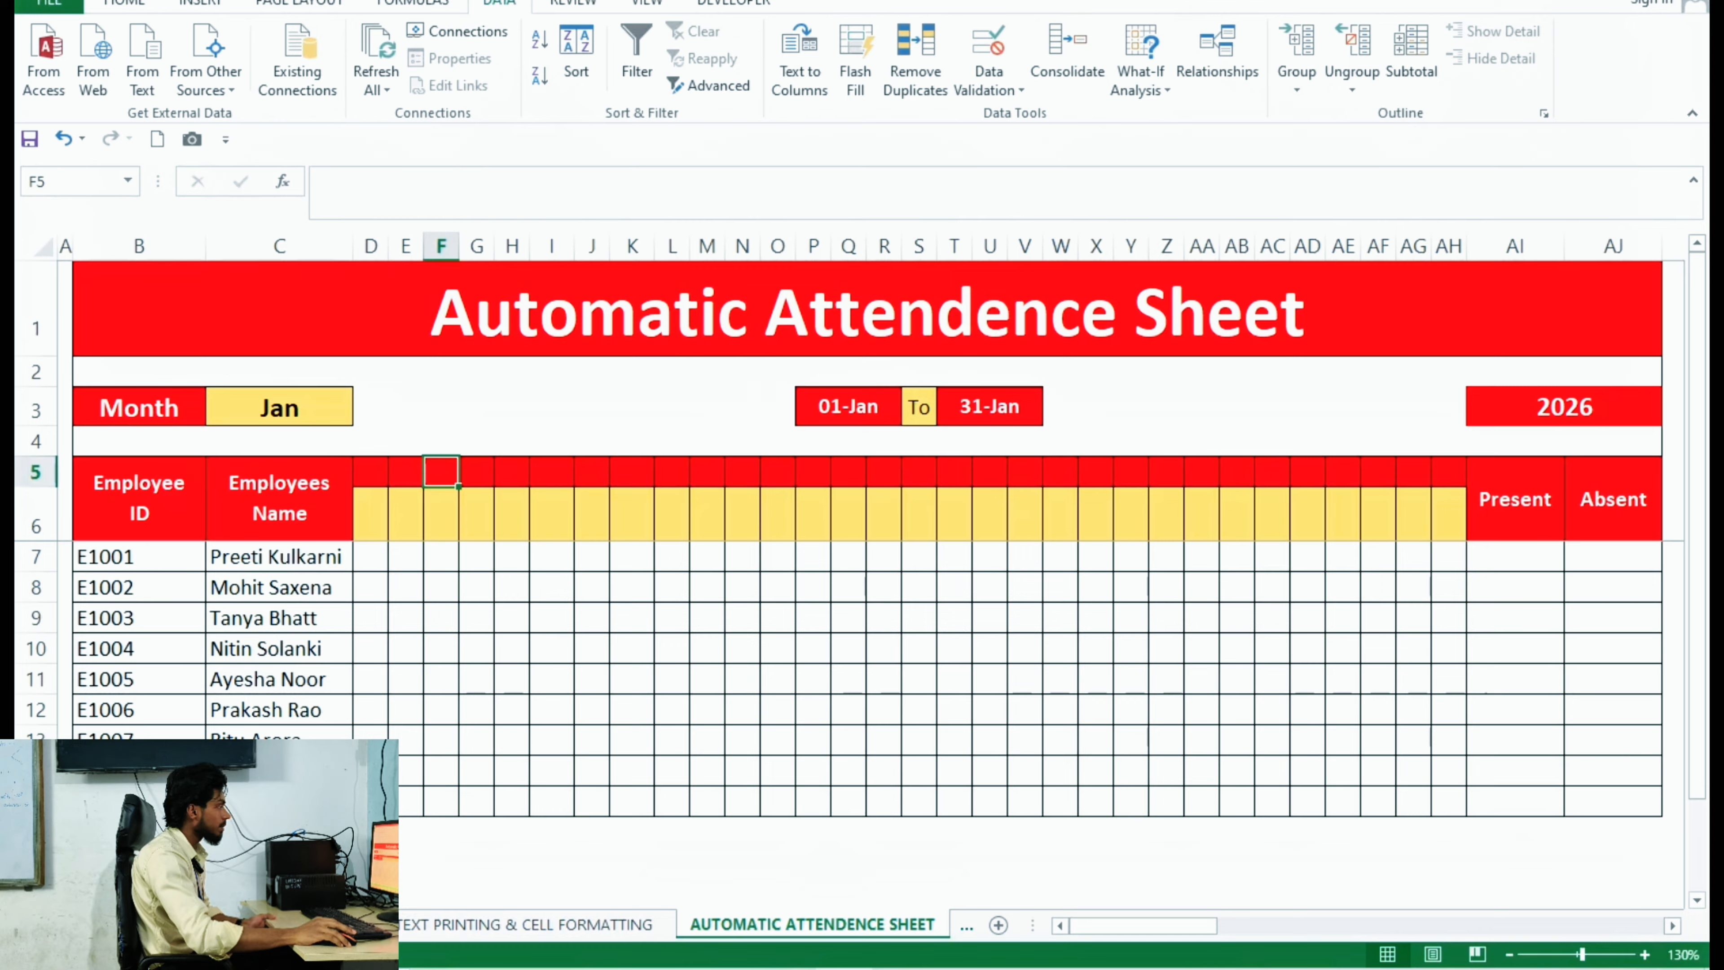
pyautogui.click(370, 471)
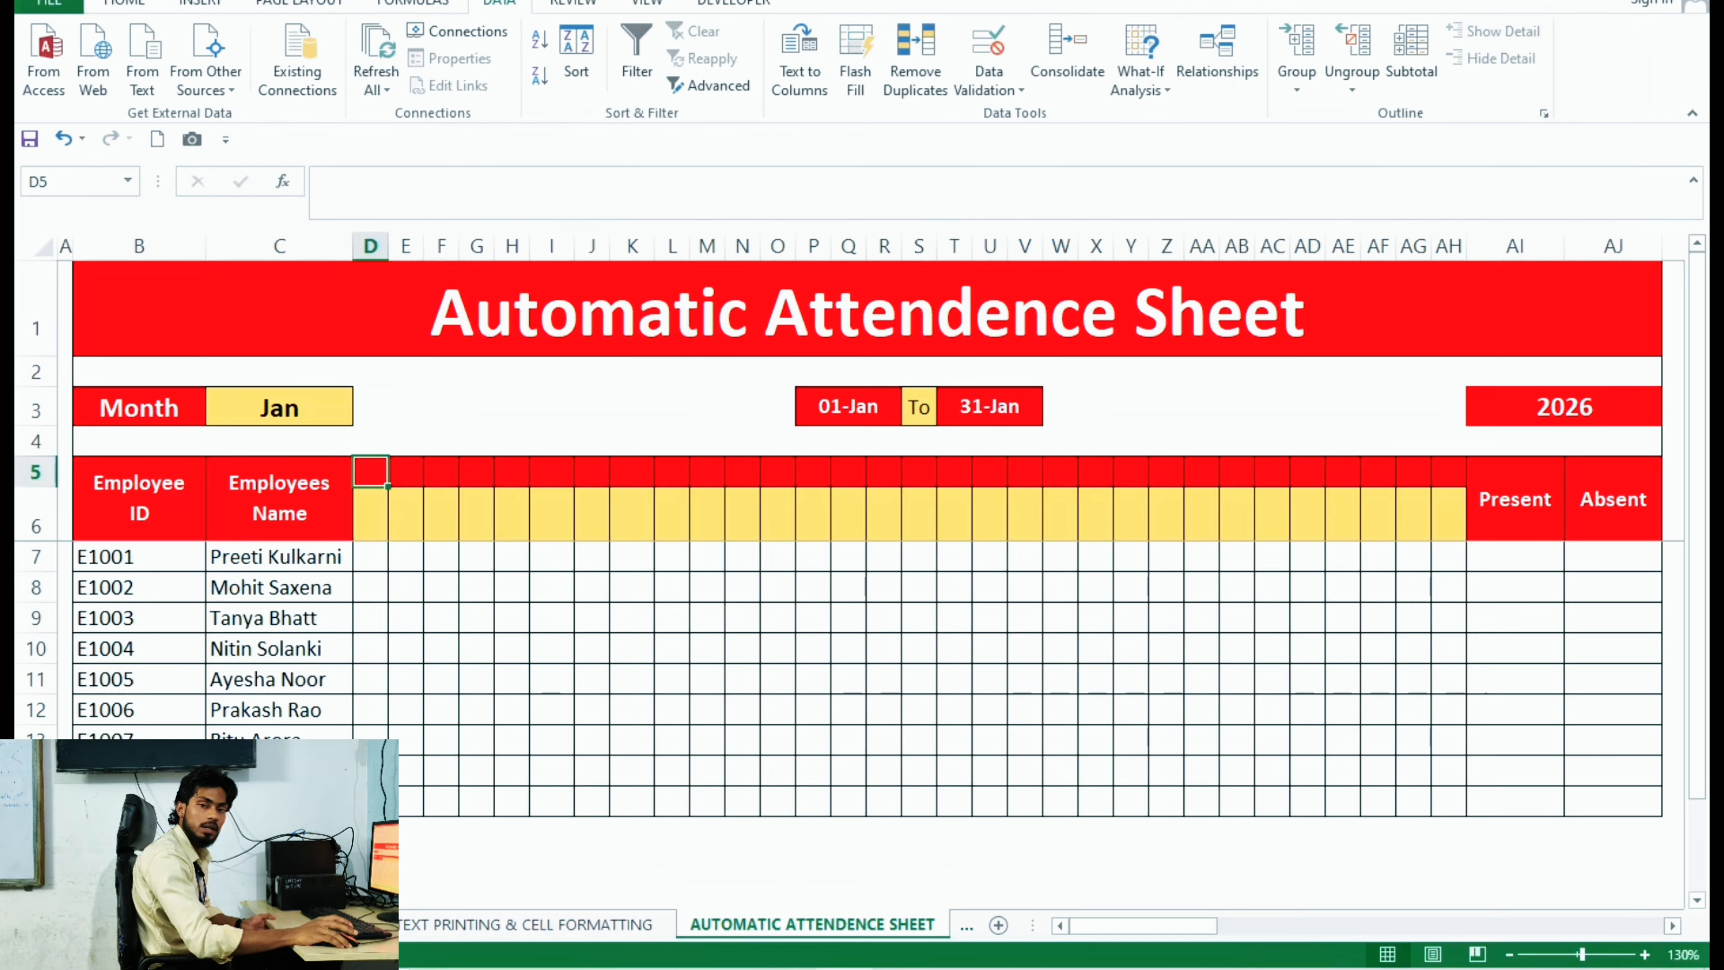
pyautogui.click(847, 407)
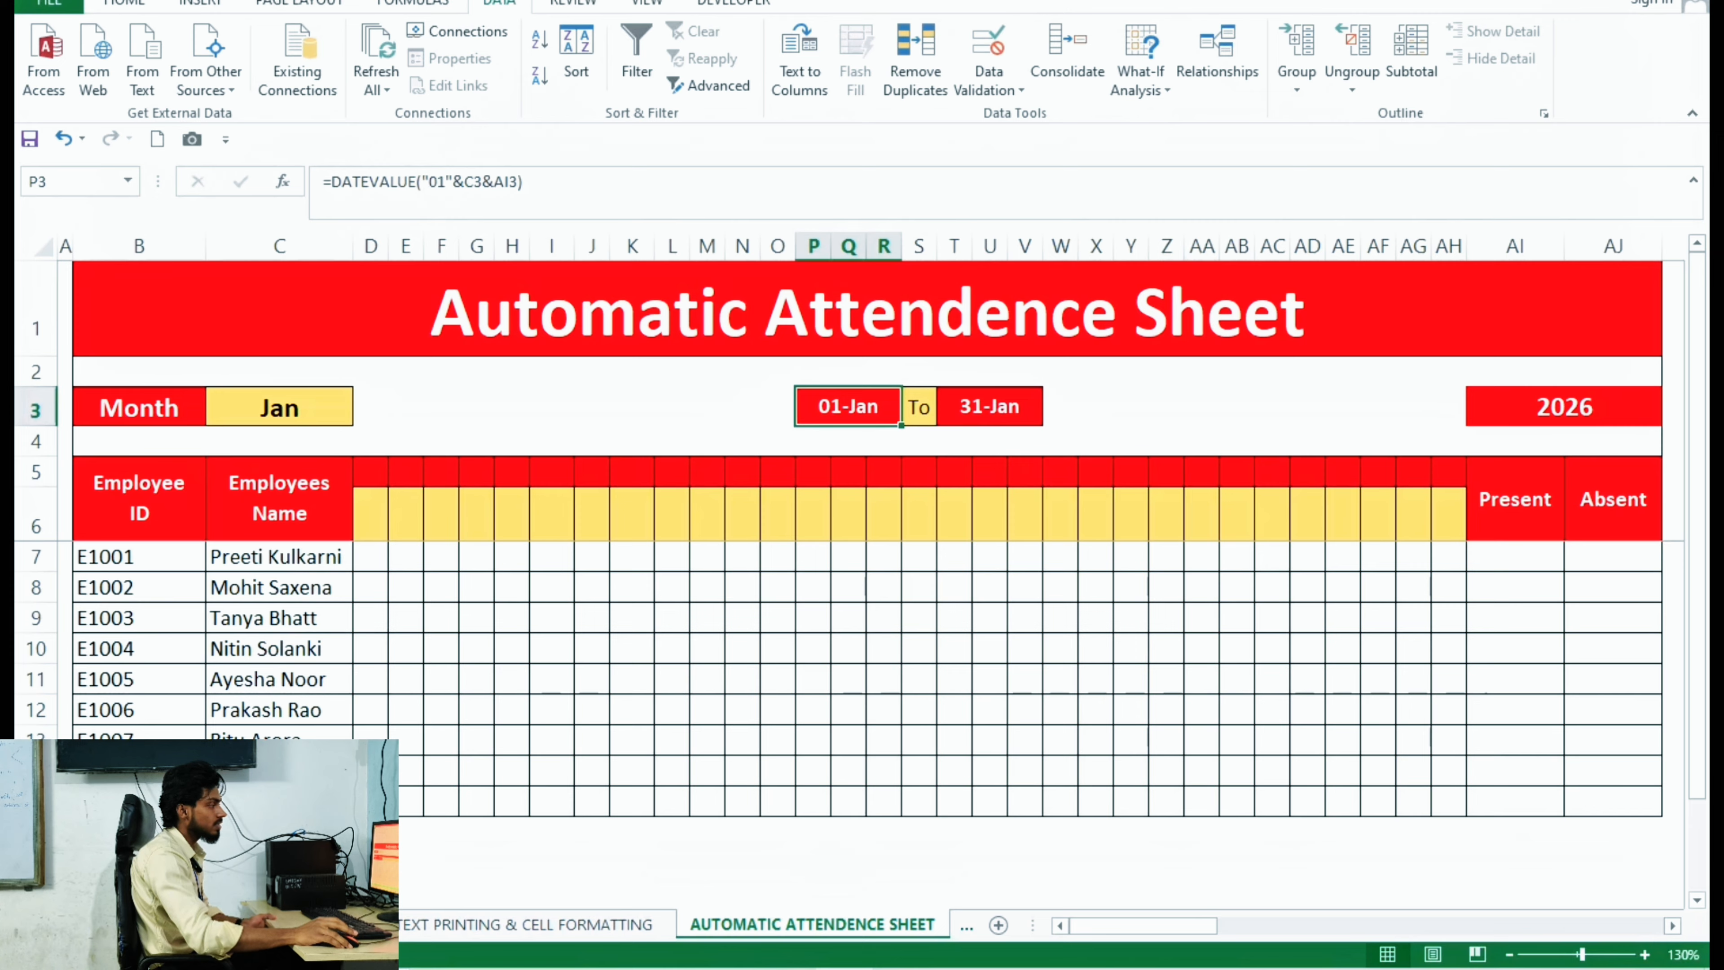
pyautogui.click(371, 471)
pyautogui.click(848, 407)
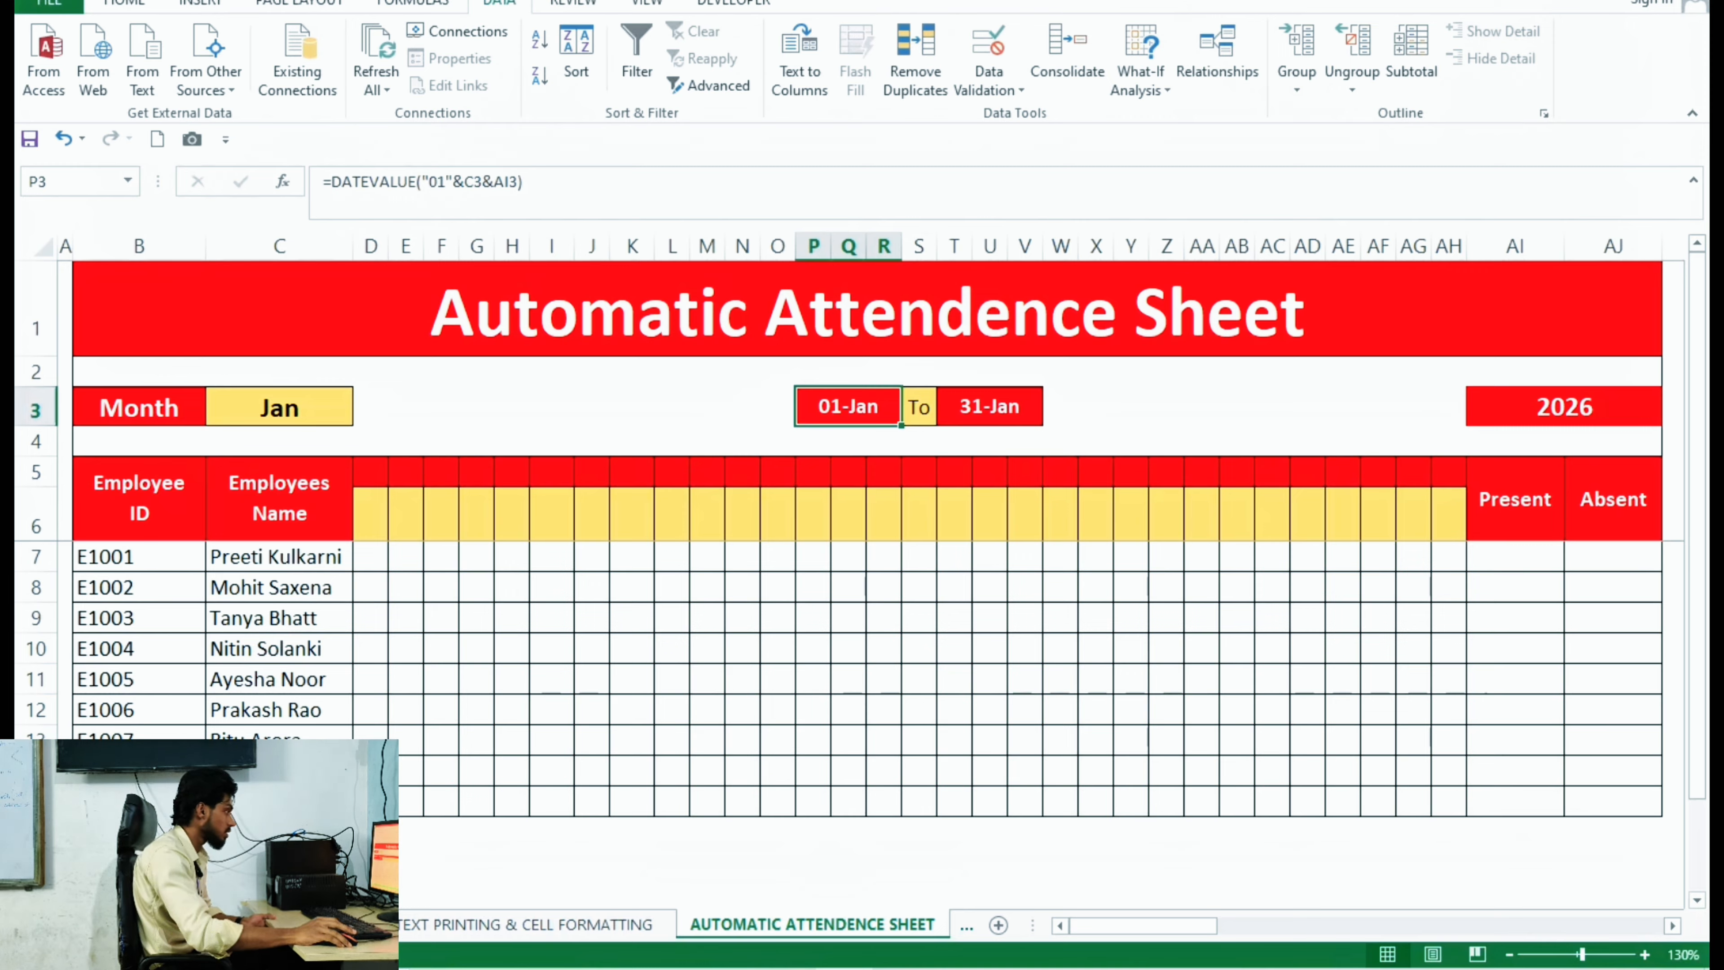
pyautogui.click(370, 472)
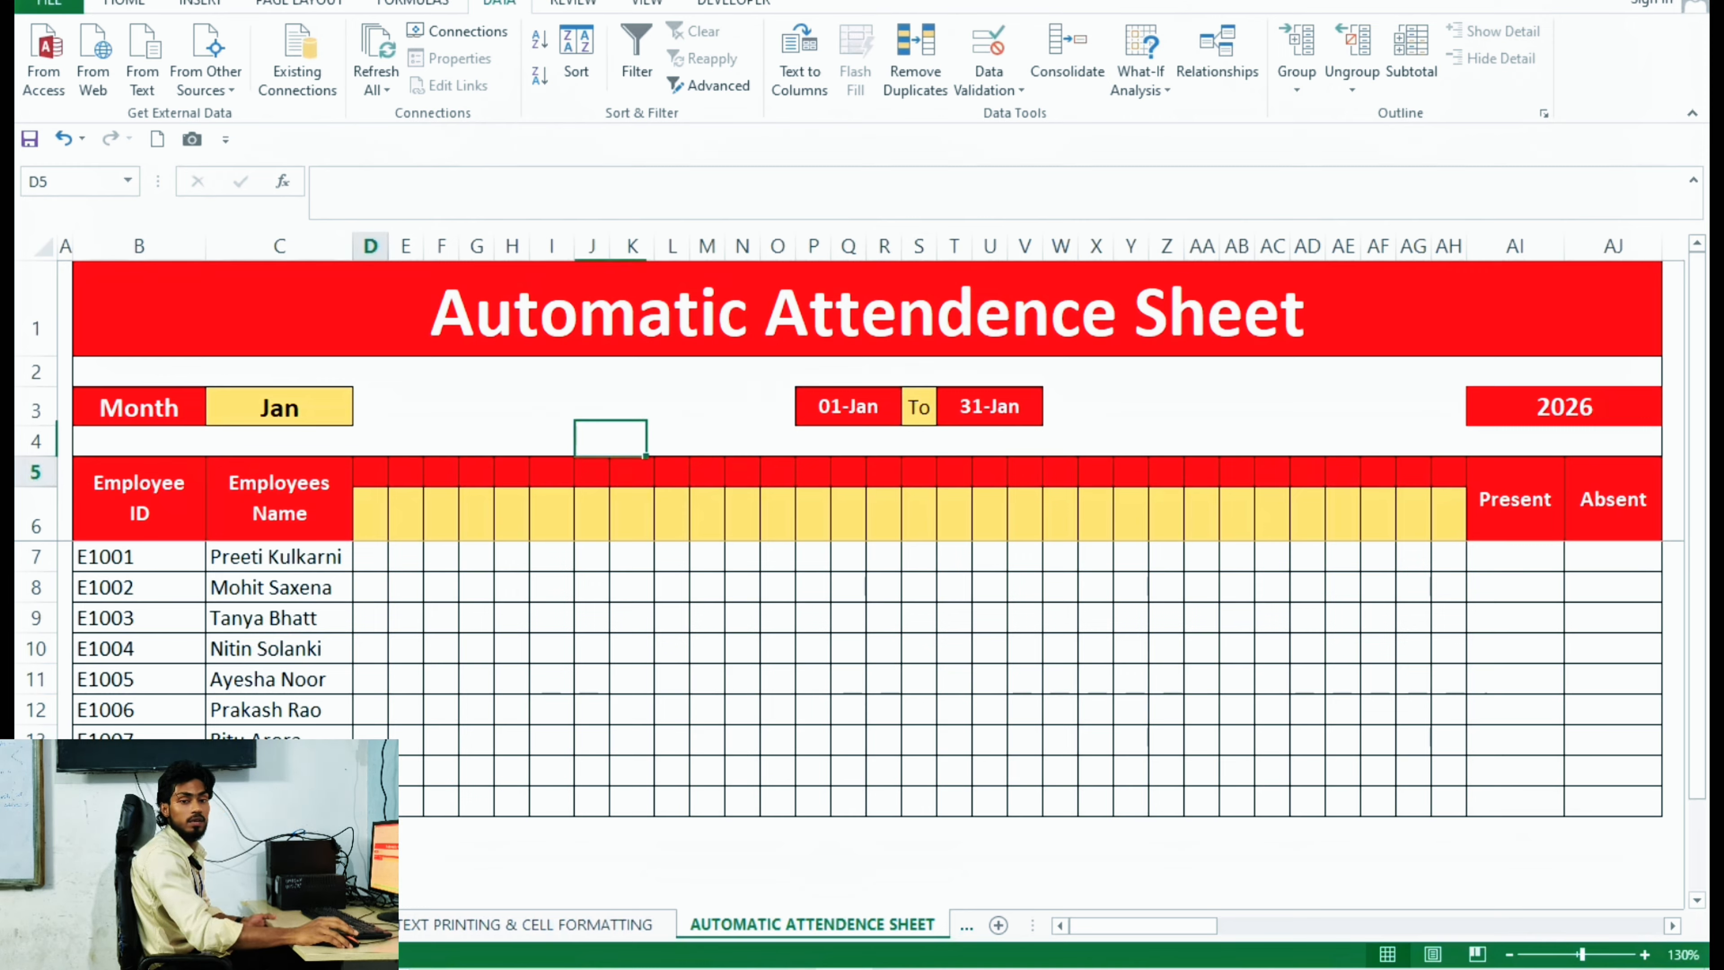
pyautogui.click(849, 407)
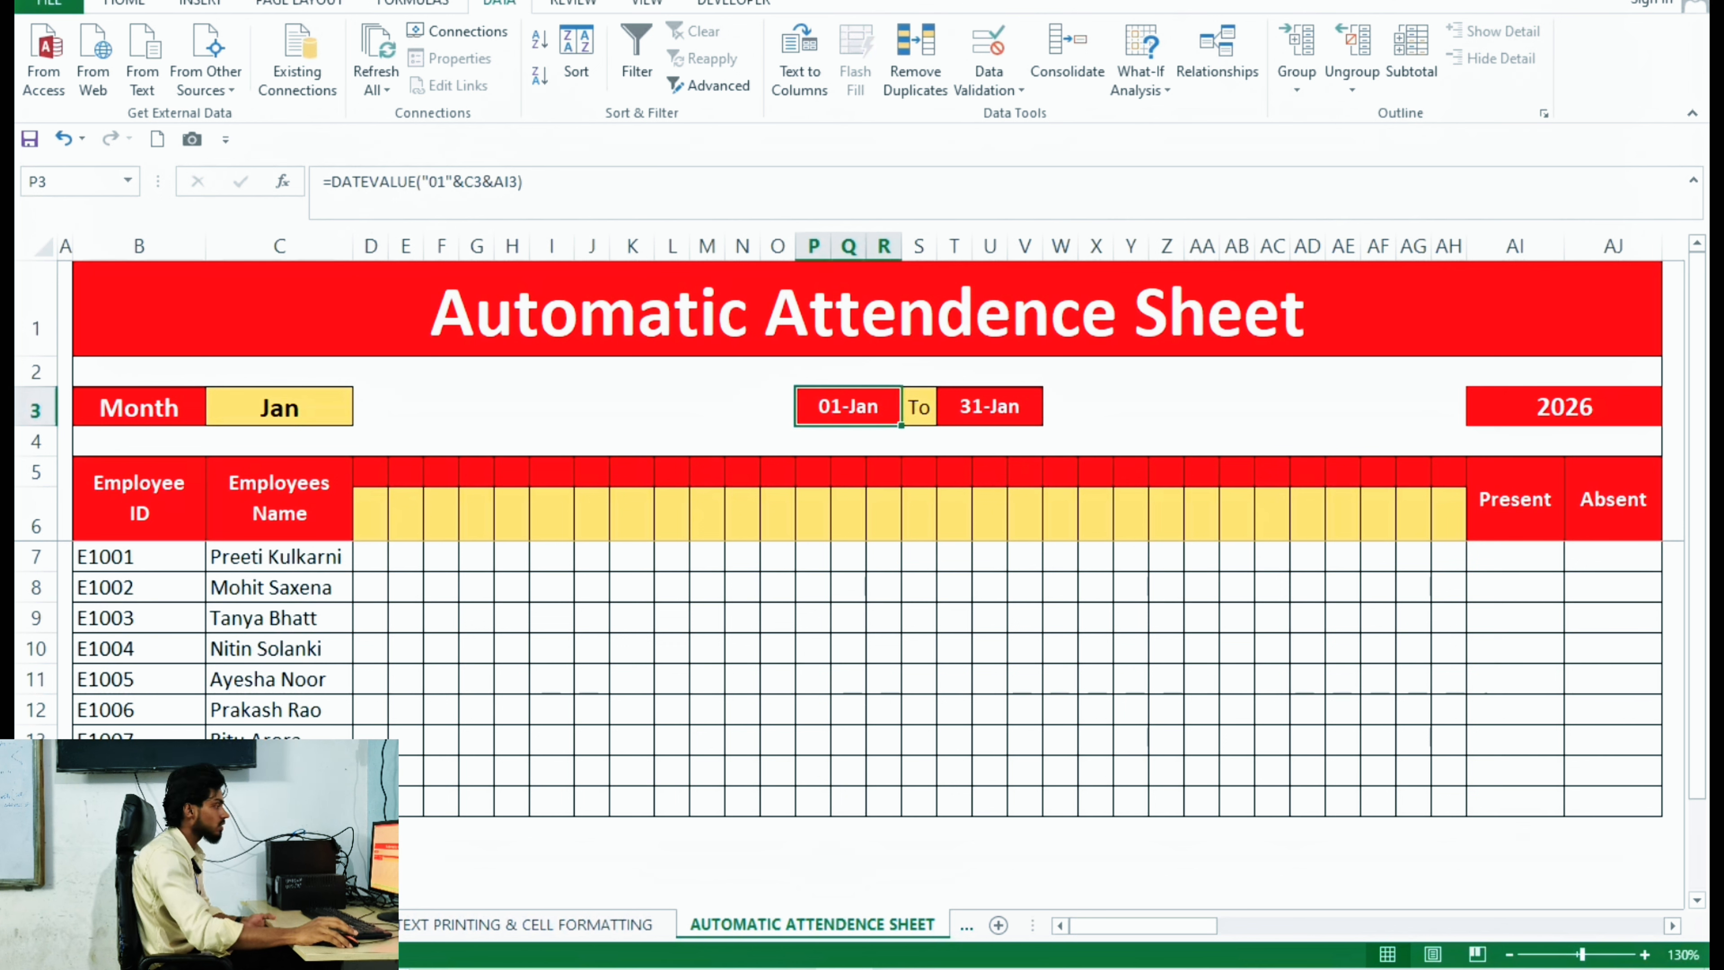
# Step: Link the first day header cell D5 to the month's start date with =P3
pyautogui.click(371, 471)
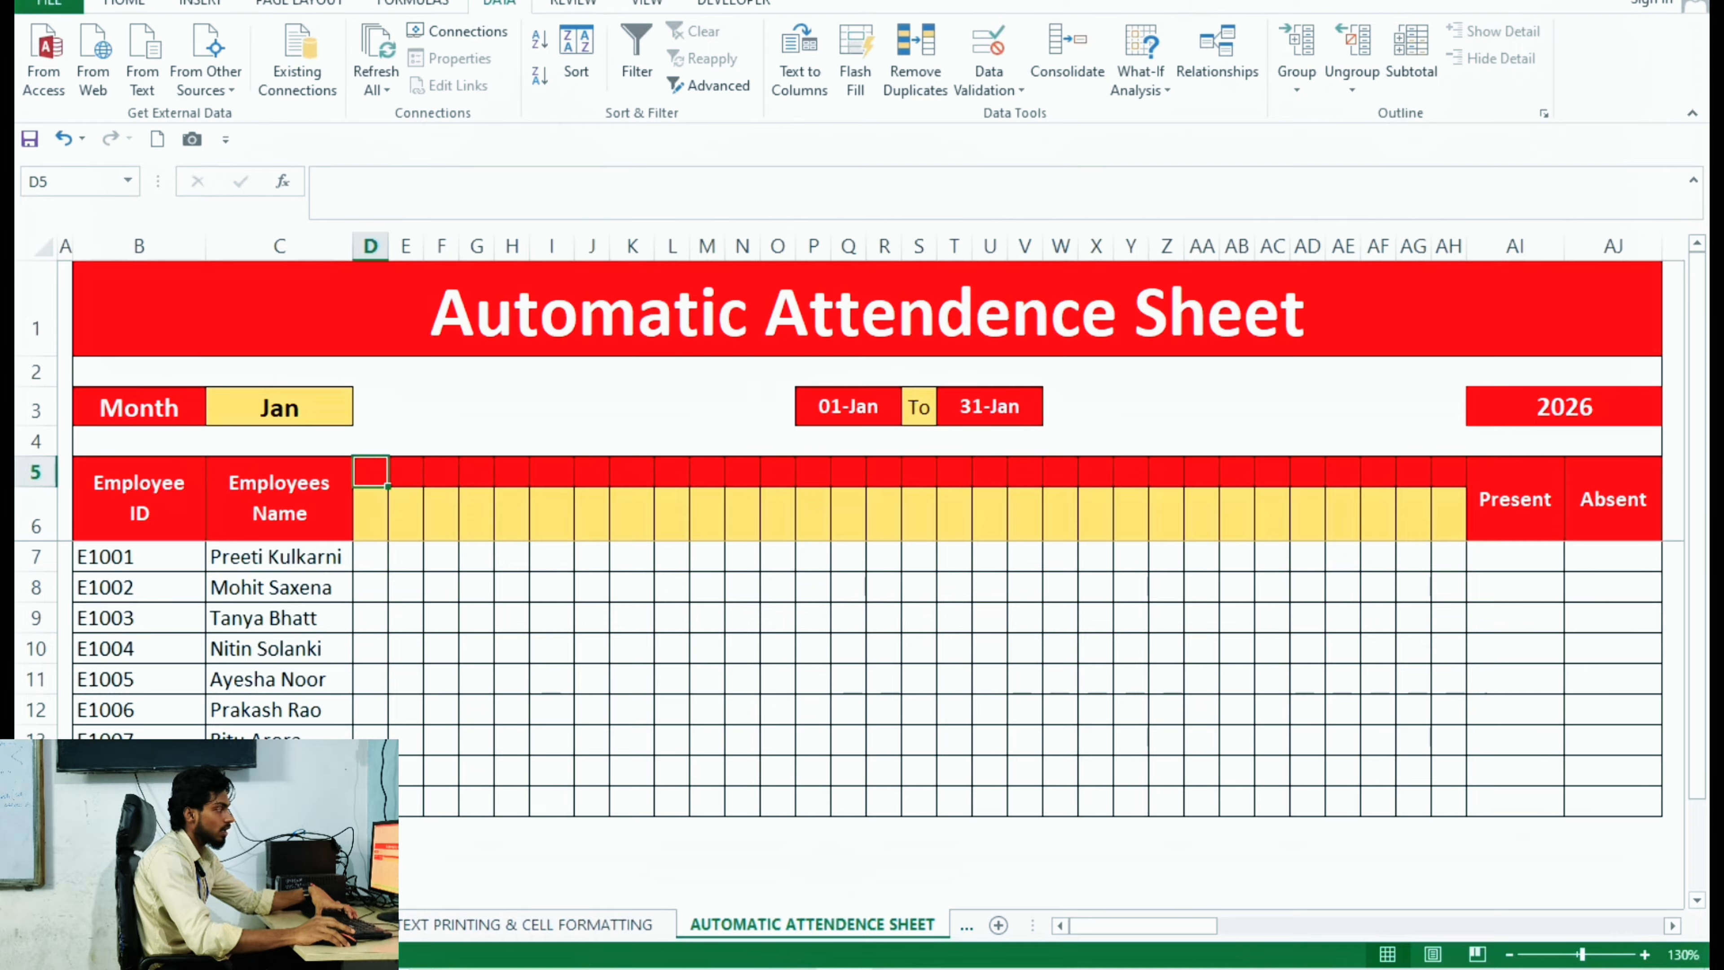
pyautogui.write('=')
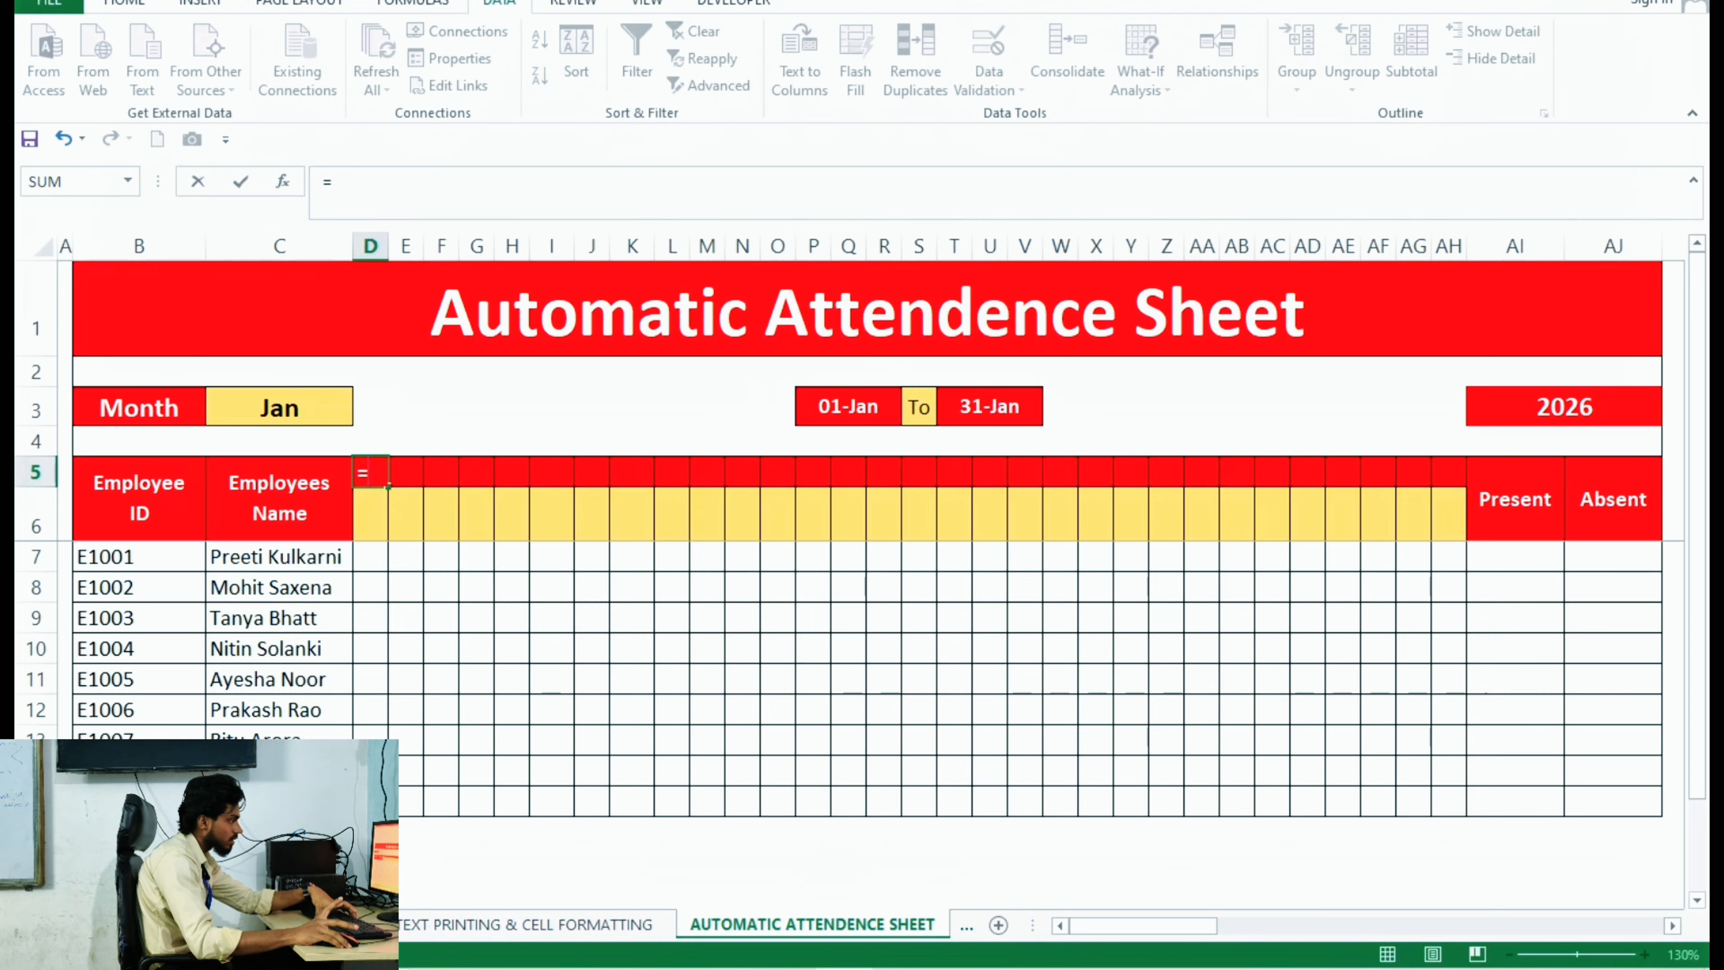
pyautogui.click(849, 407)
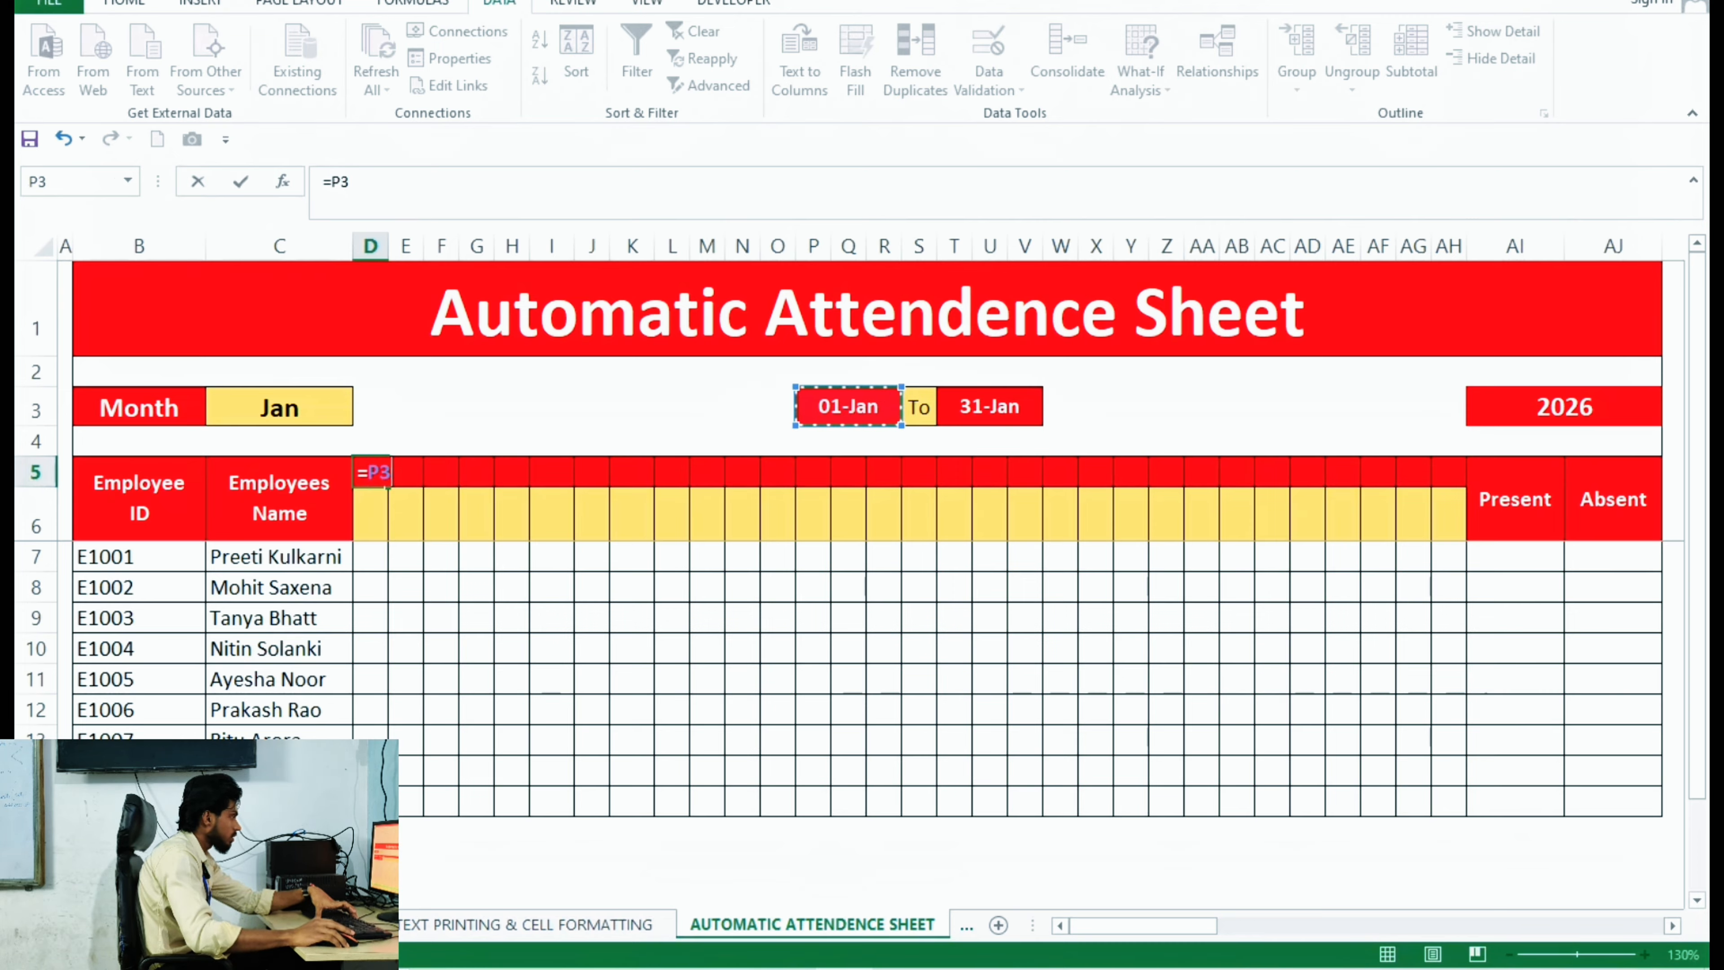
pyautogui.press('Return')
pyautogui.click(370, 472)
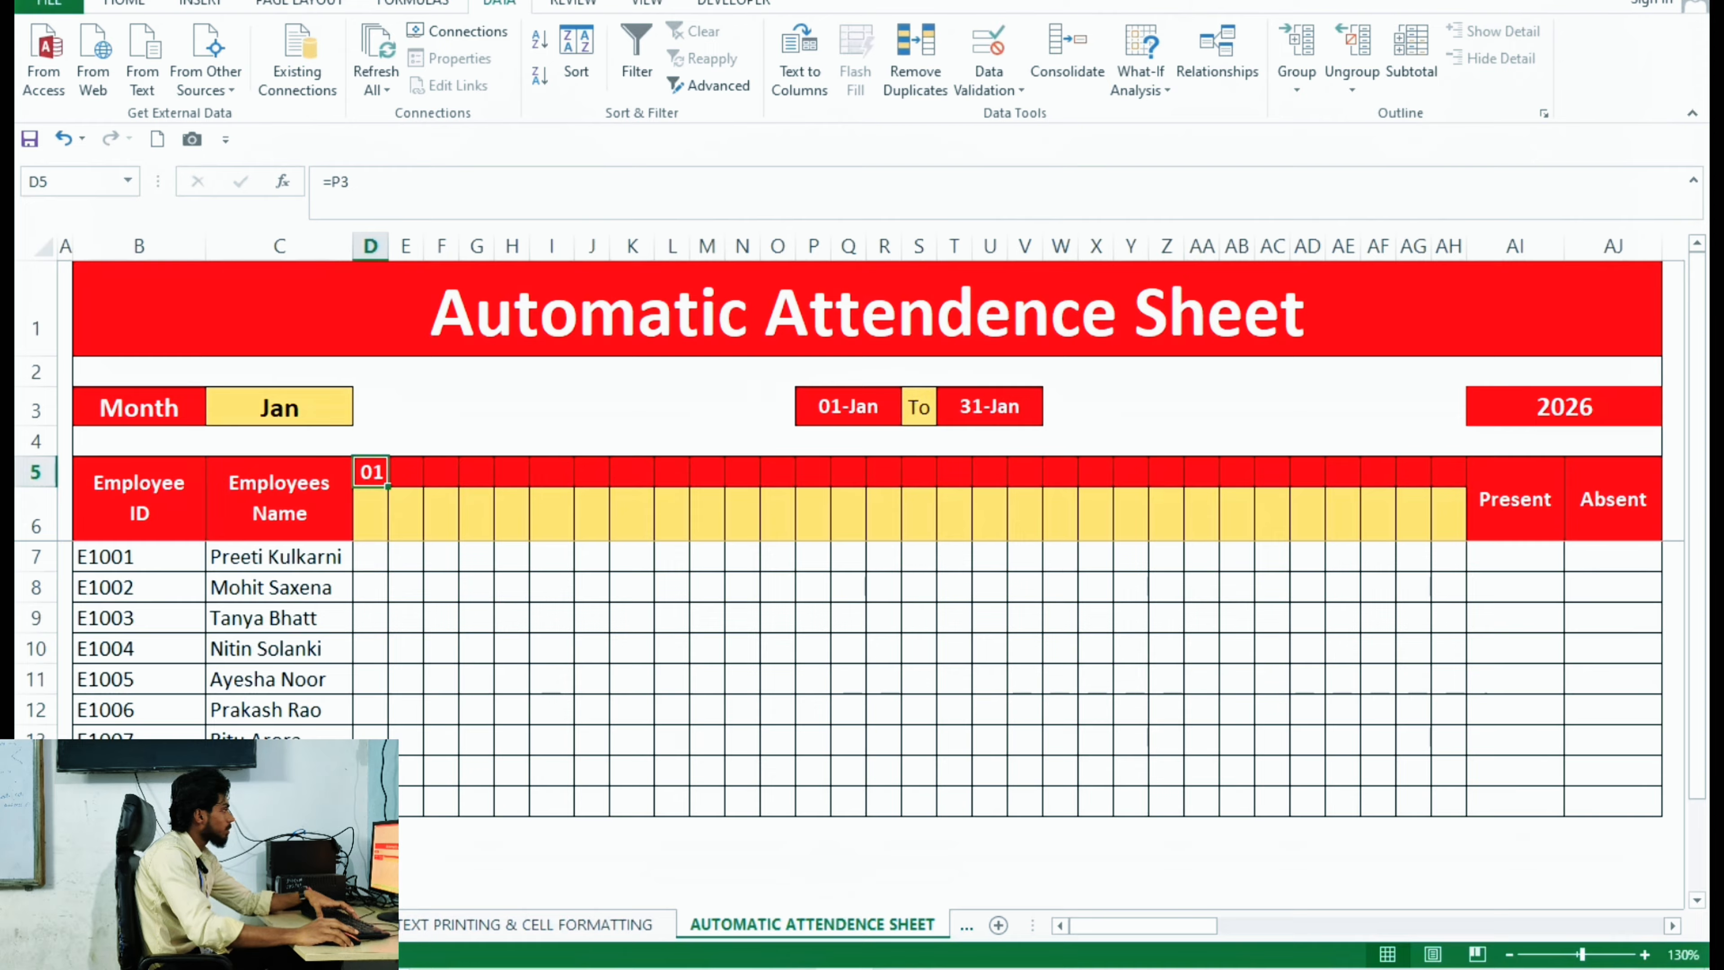
# Step: Try extending the custom number format of cell D5 to dd-mm-yyyy in Format Cells
pyautogui.click(125, 3)
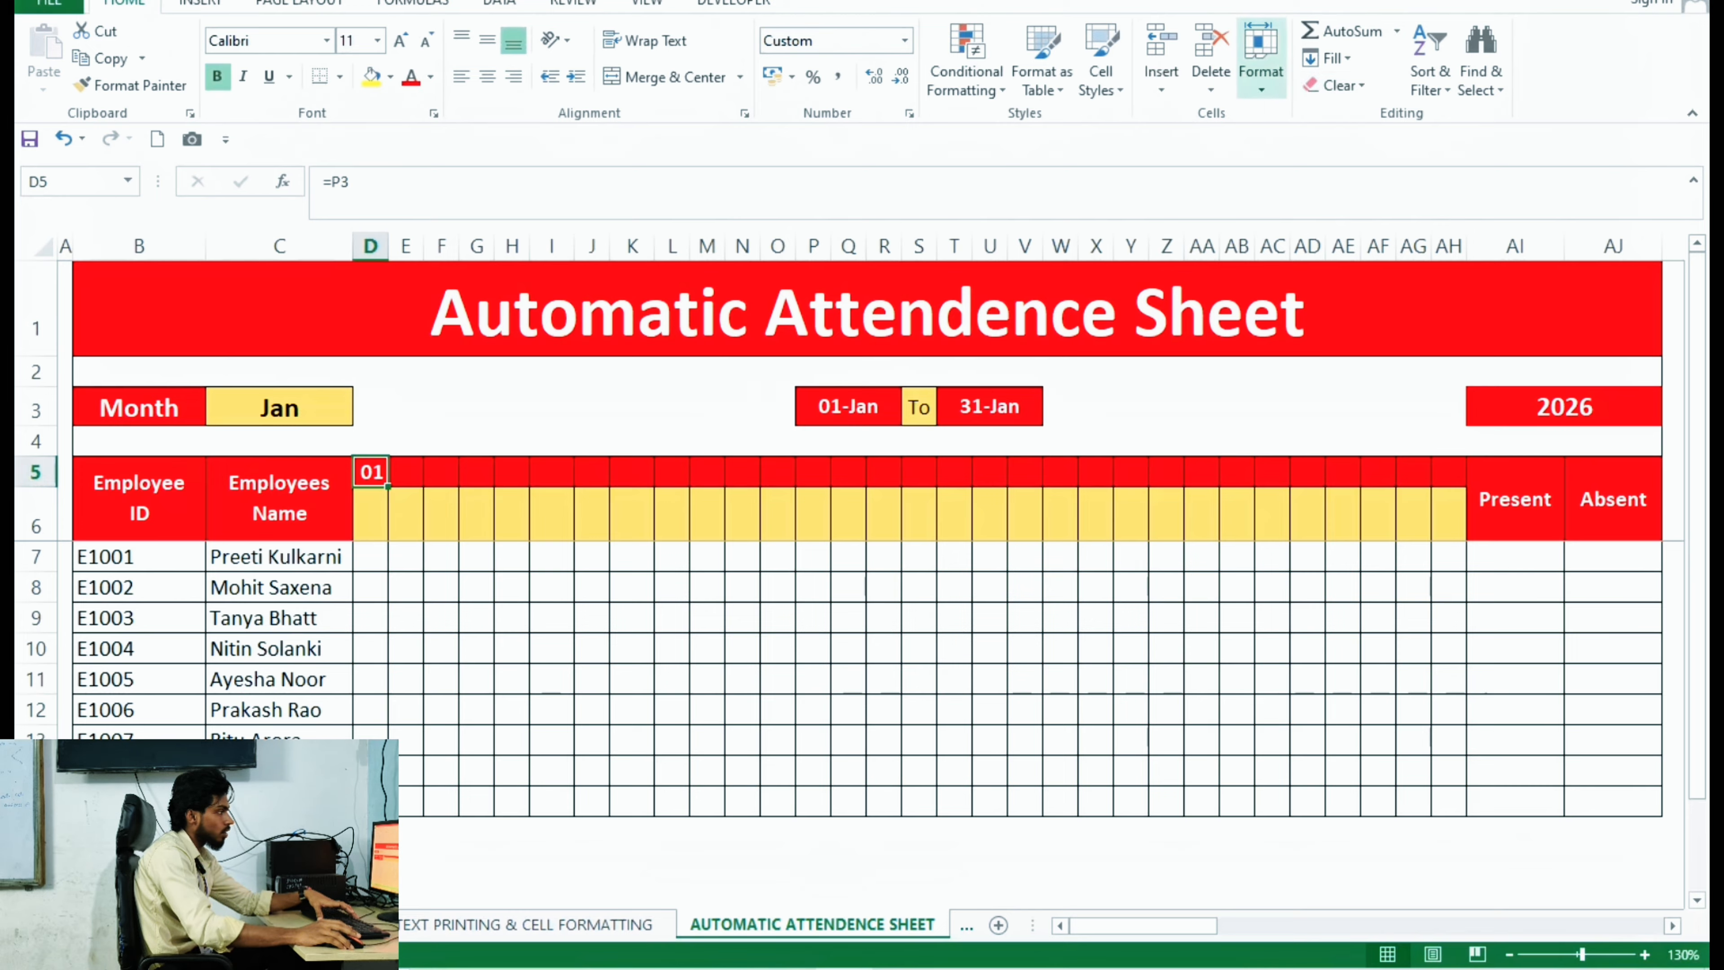
pyautogui.click(1260, 61)
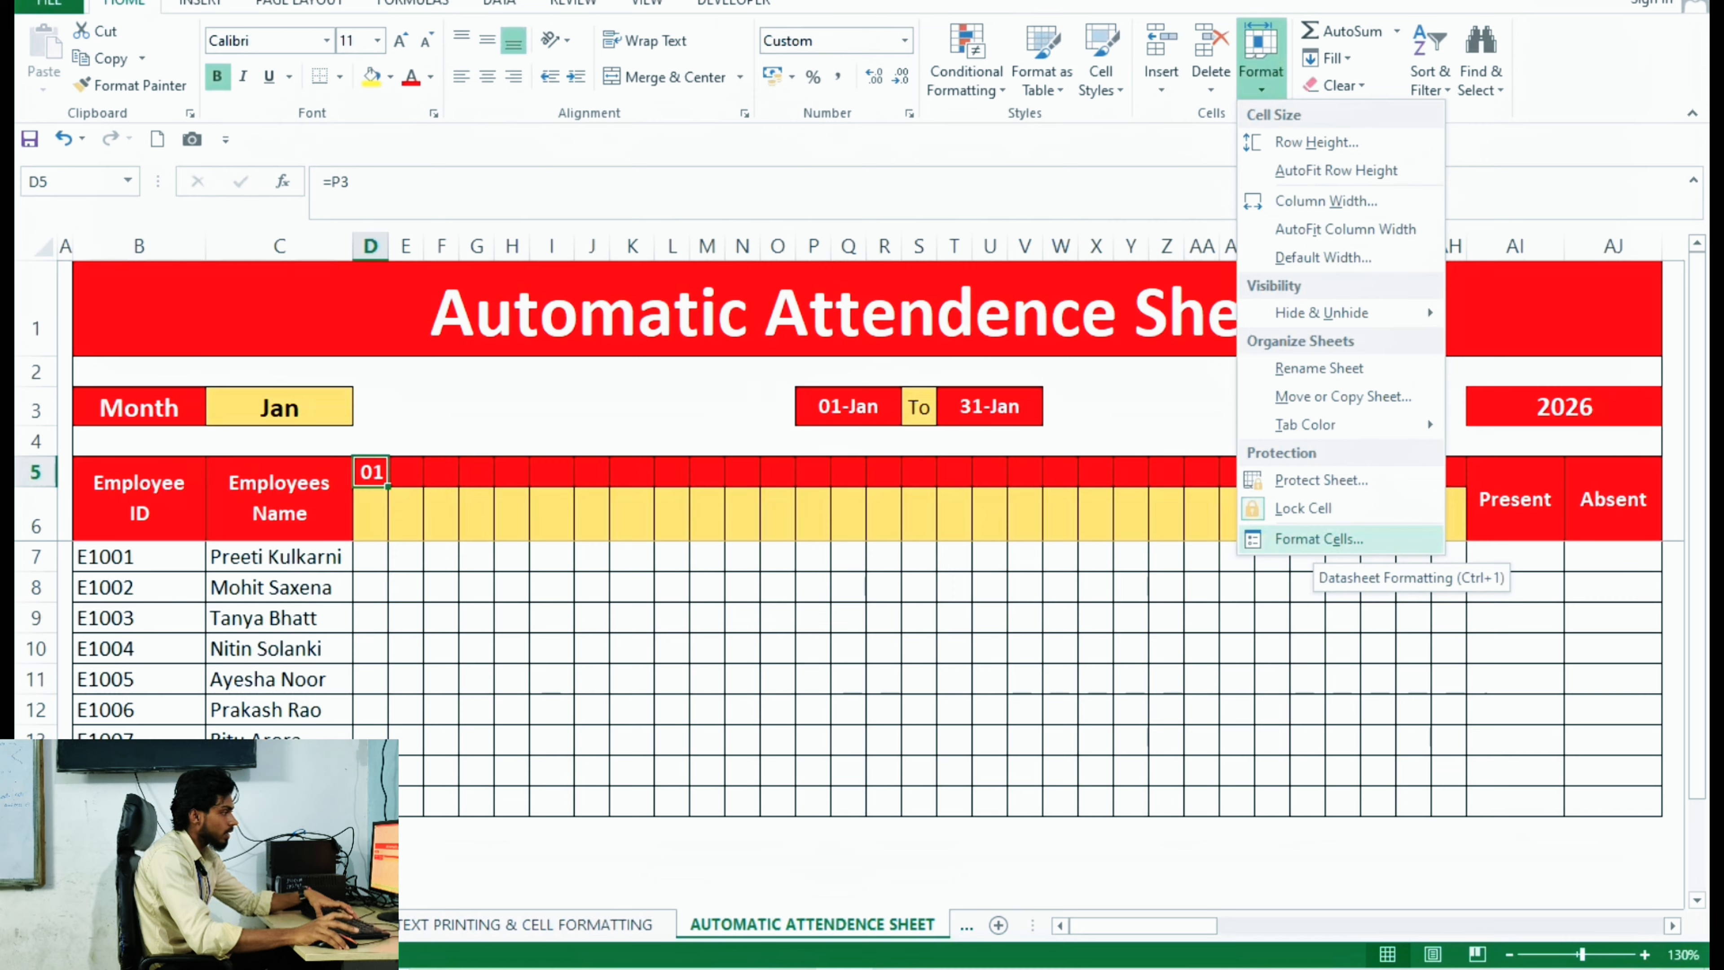
pyautogui.click(1319, 538)
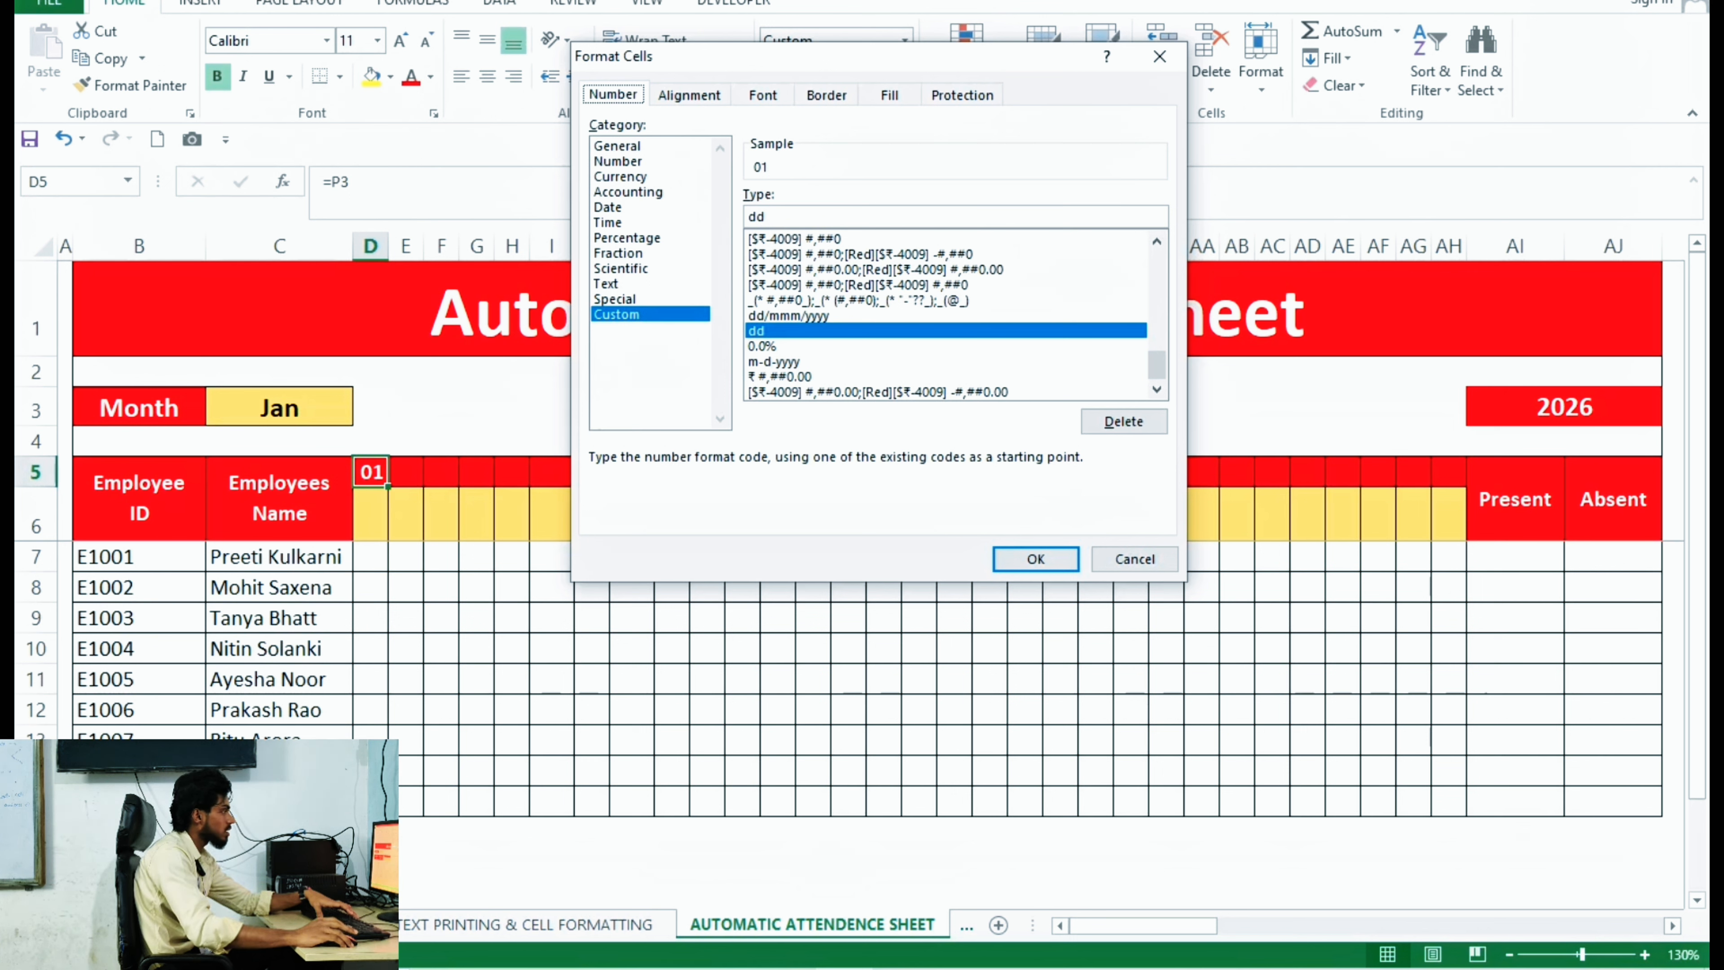
pyautogui.press('Tab')
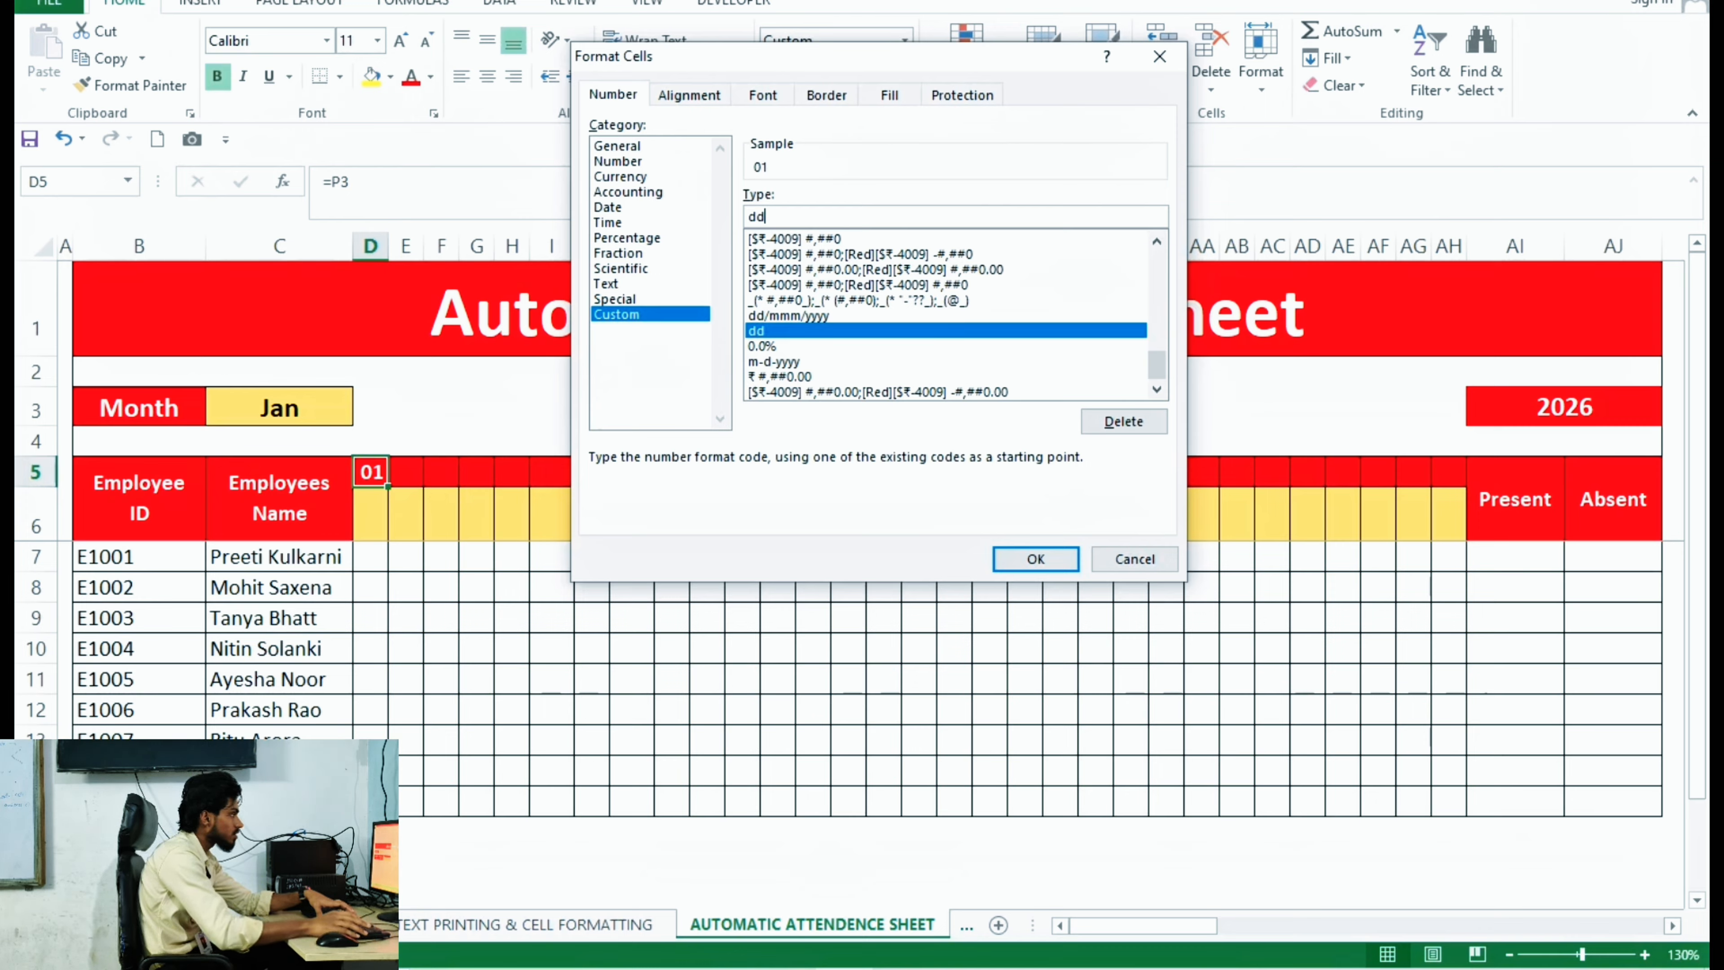
pyautogui.write('-')
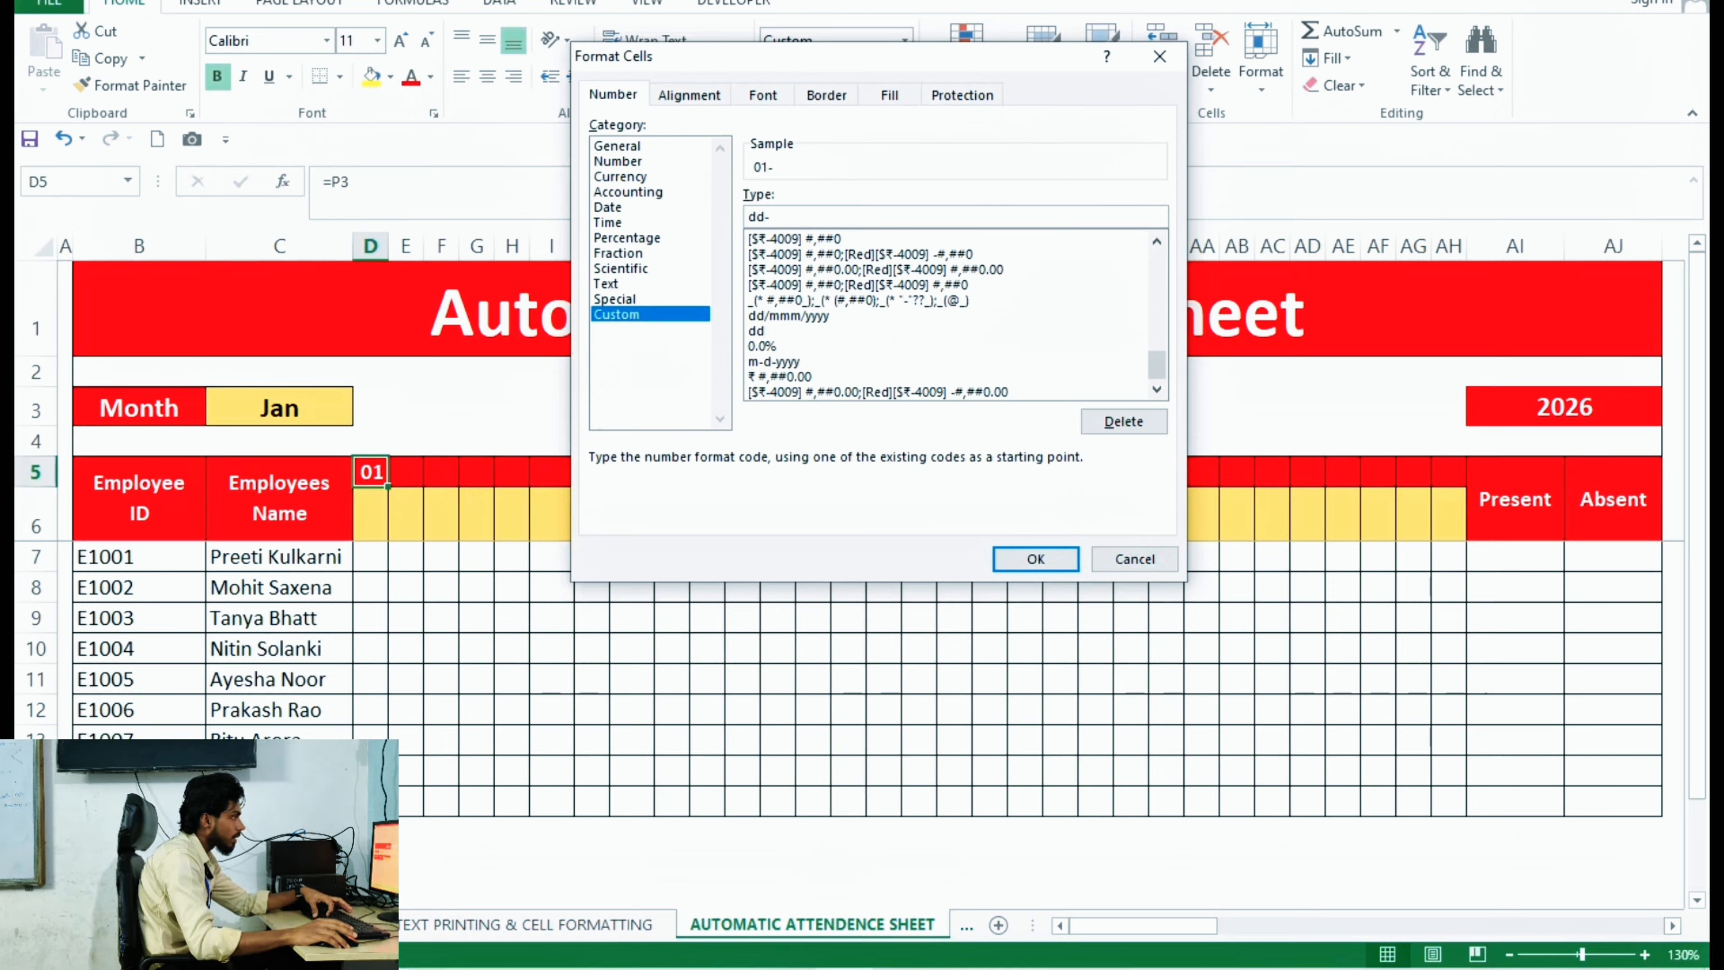
pyautogui.write('mm')
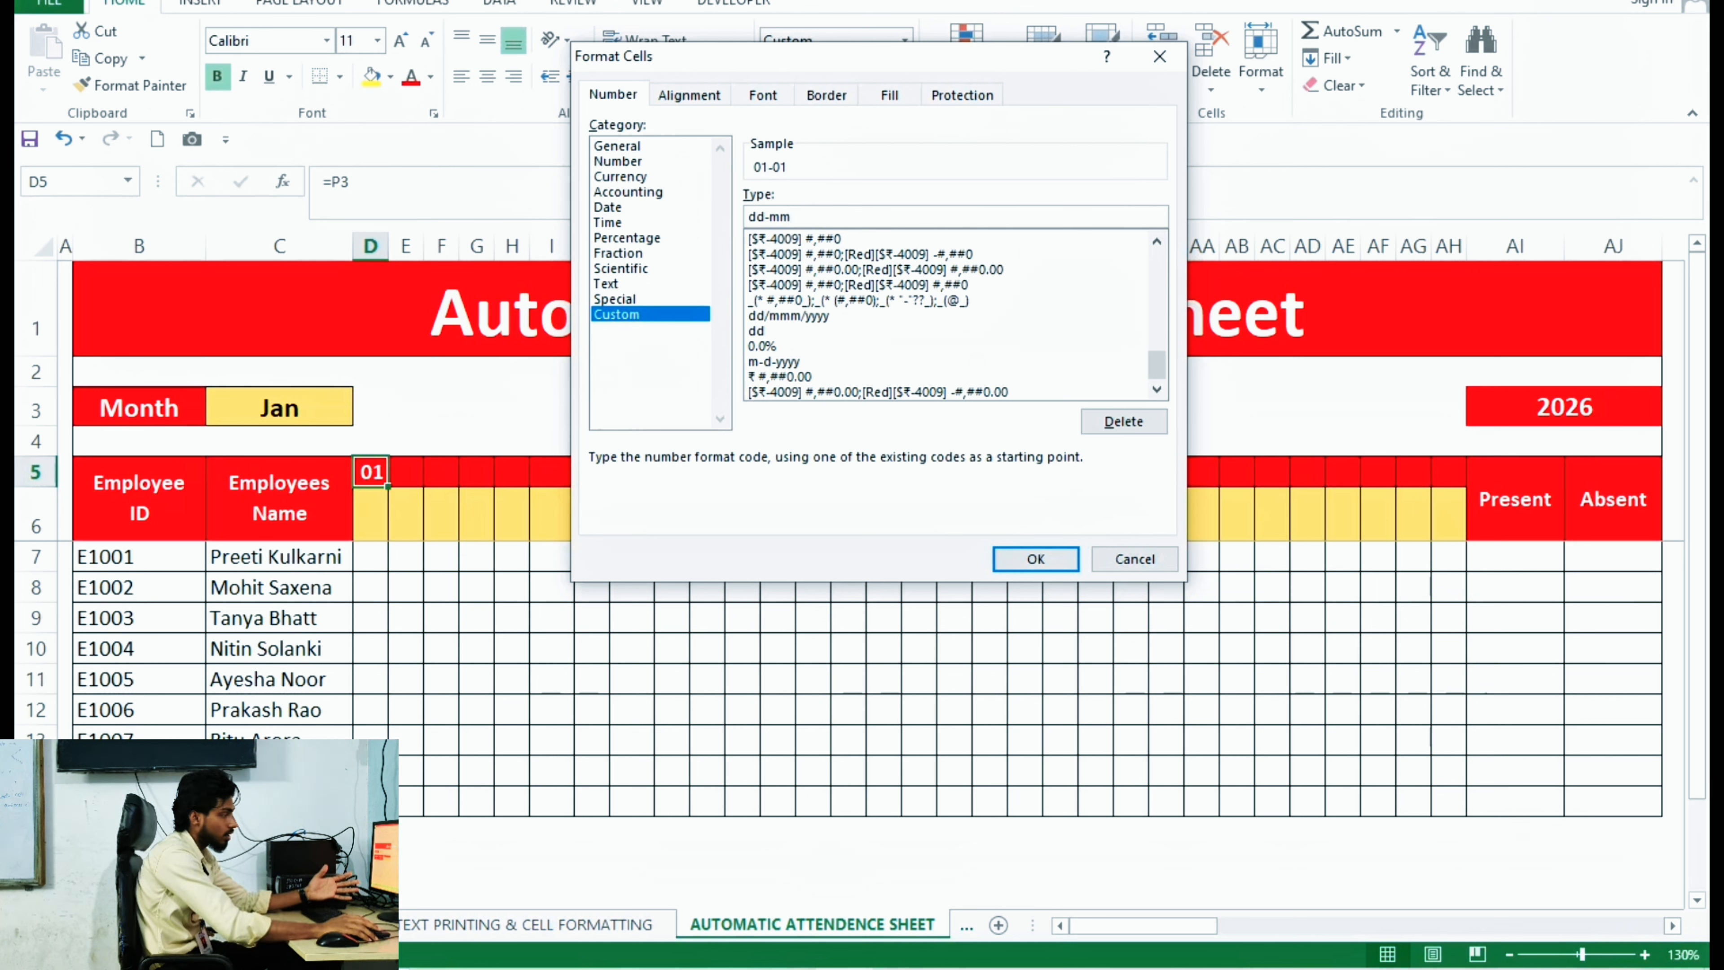
pyautogui.write('-')
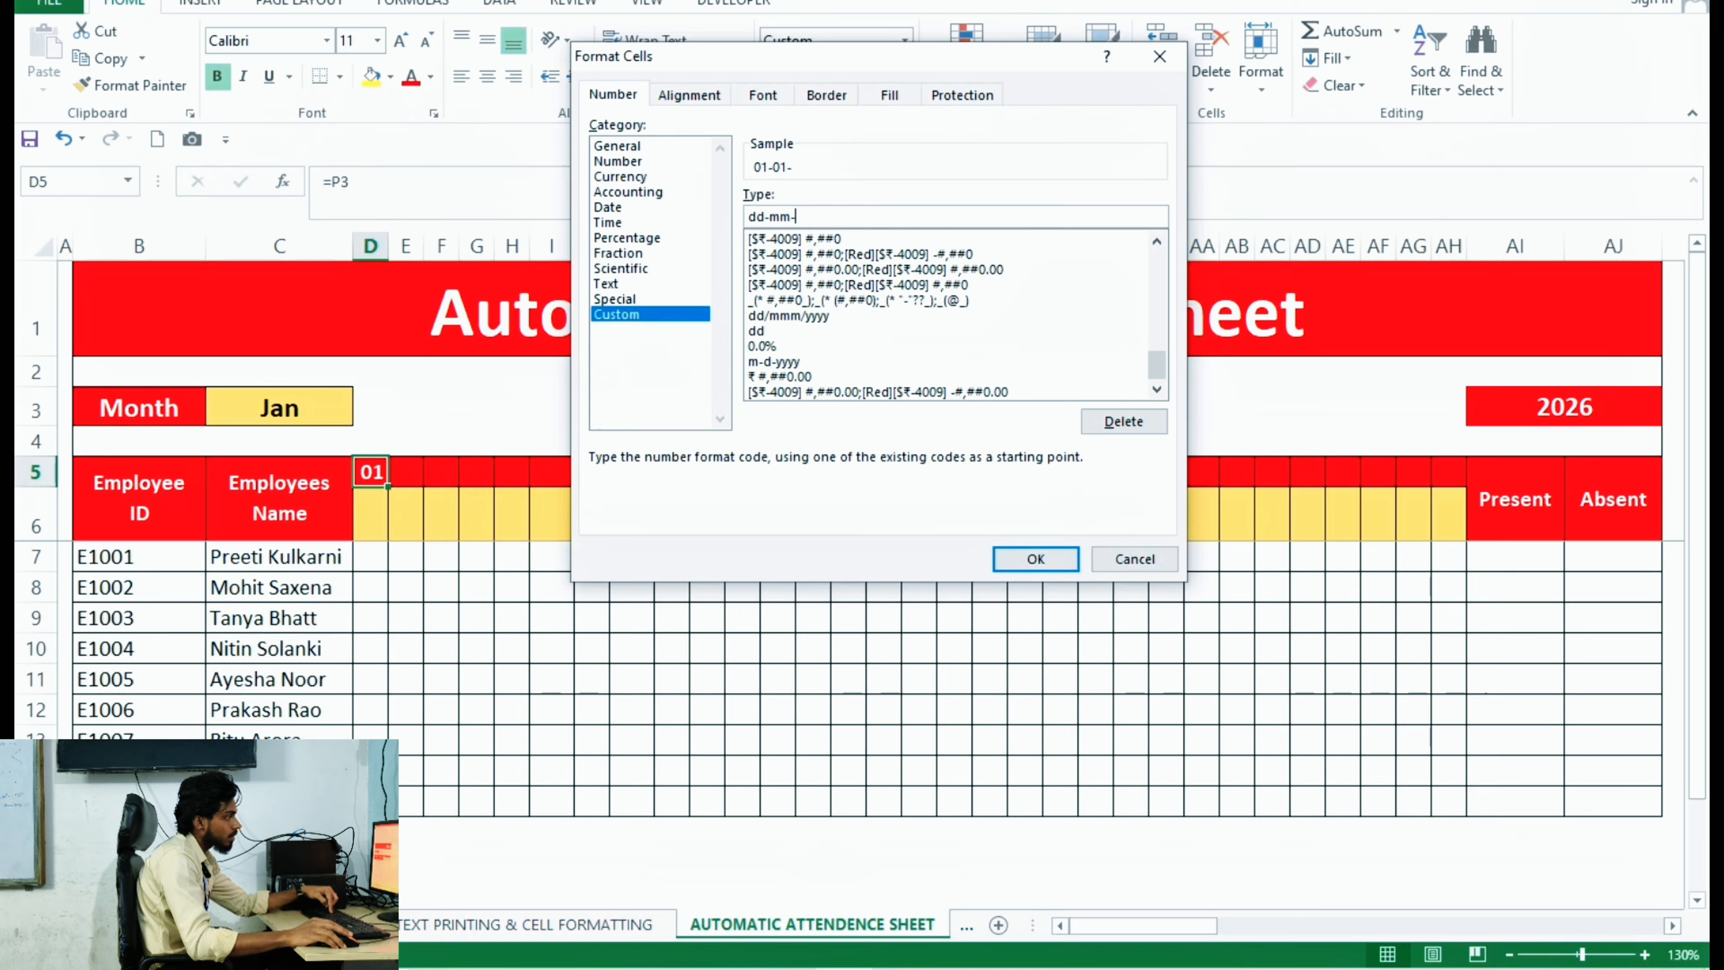
pyautogui.write('yyy')
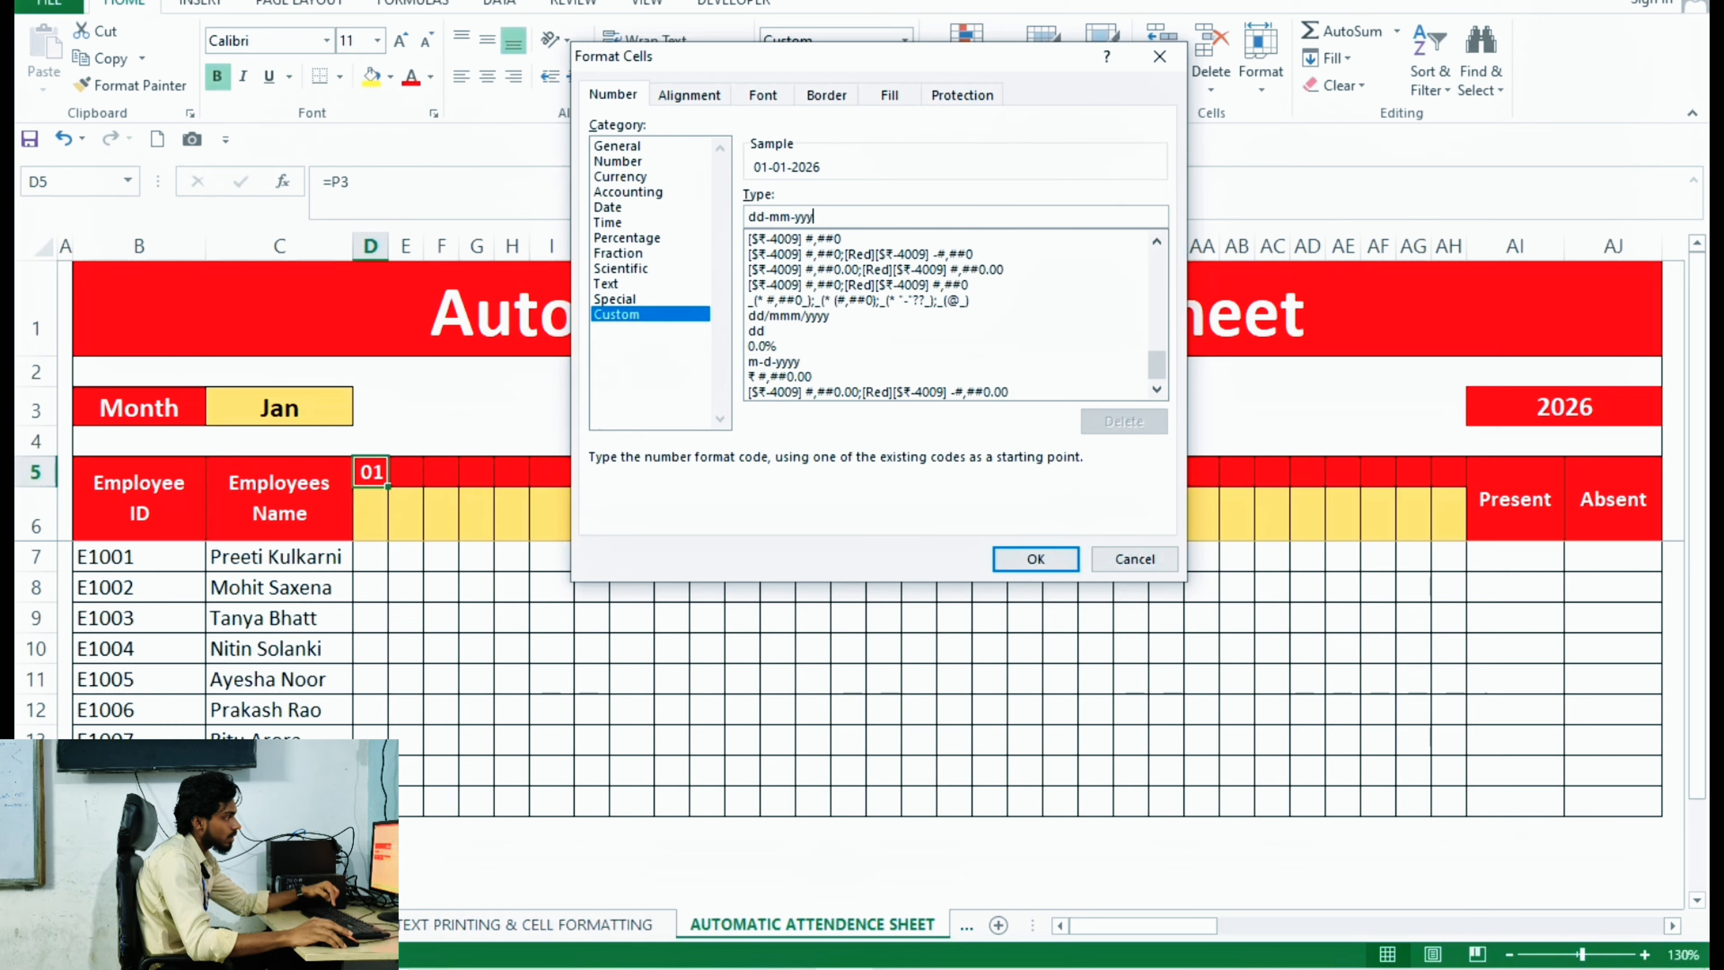
pyautogui.write('y')
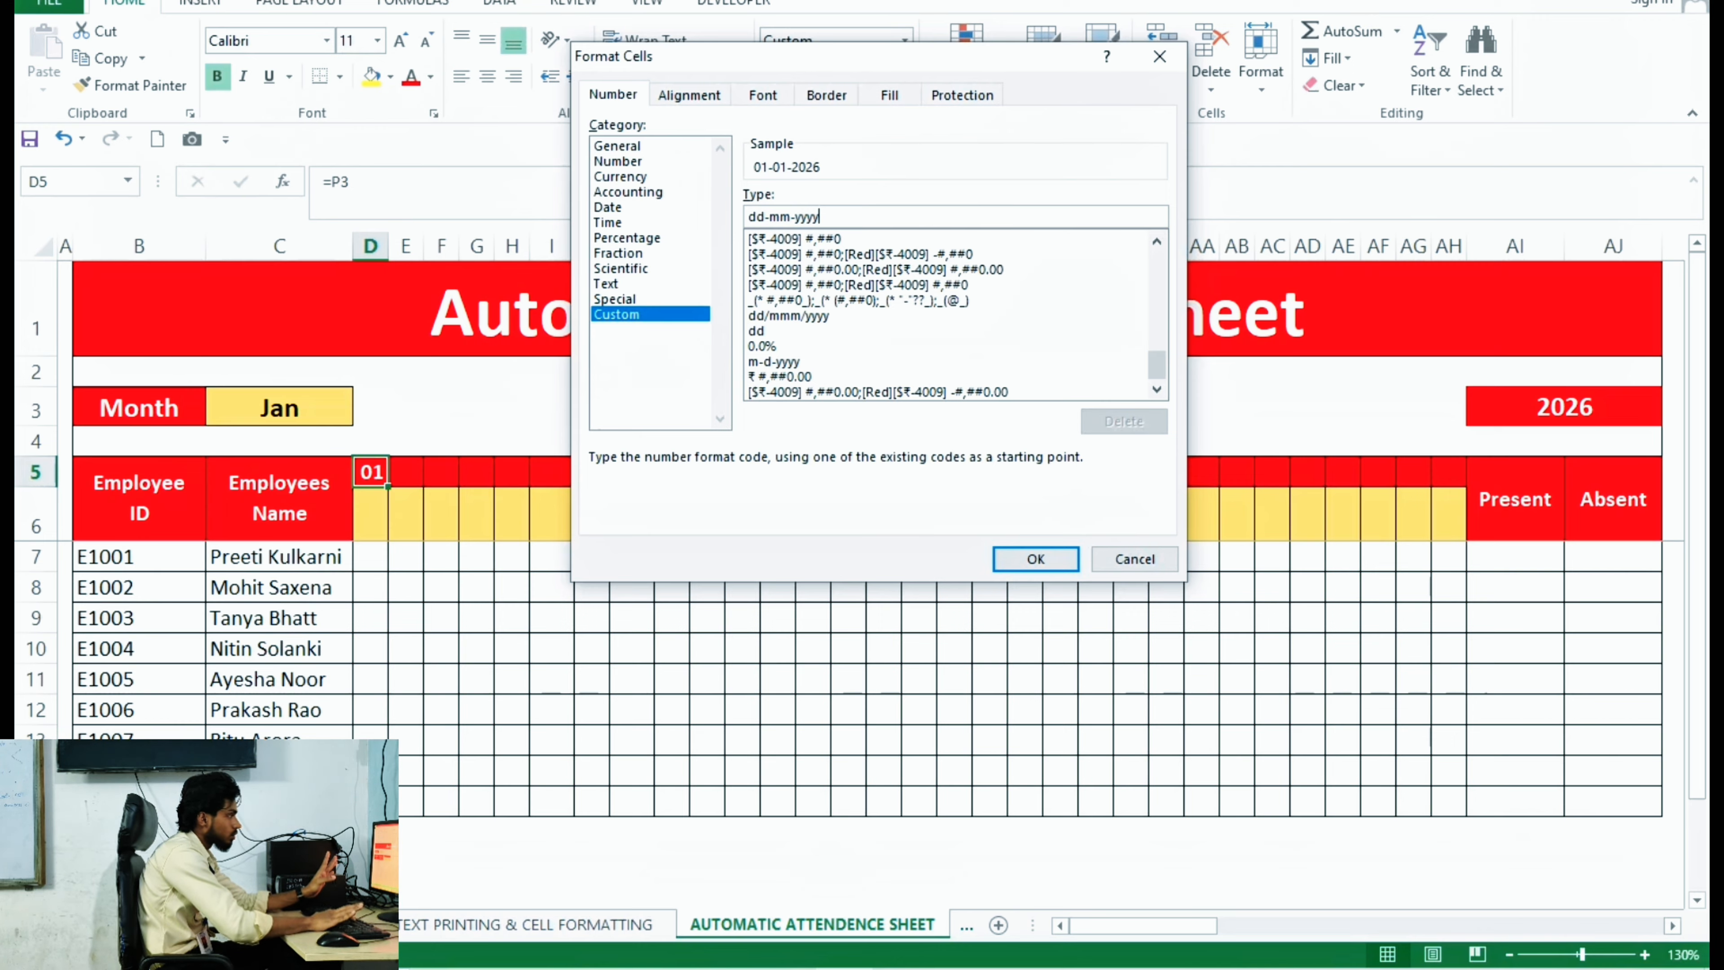
# Step: Shorten the custom number format code for cell D5 back to dd
pyautogui.press('BackSpace')
pyautogui.press('BackSpace')
pyautogui.press('BackSpace')
pyautogui.press('BackSpace')
pyautogui.press('BackSpace')
pyautogui.press('BackSpace')
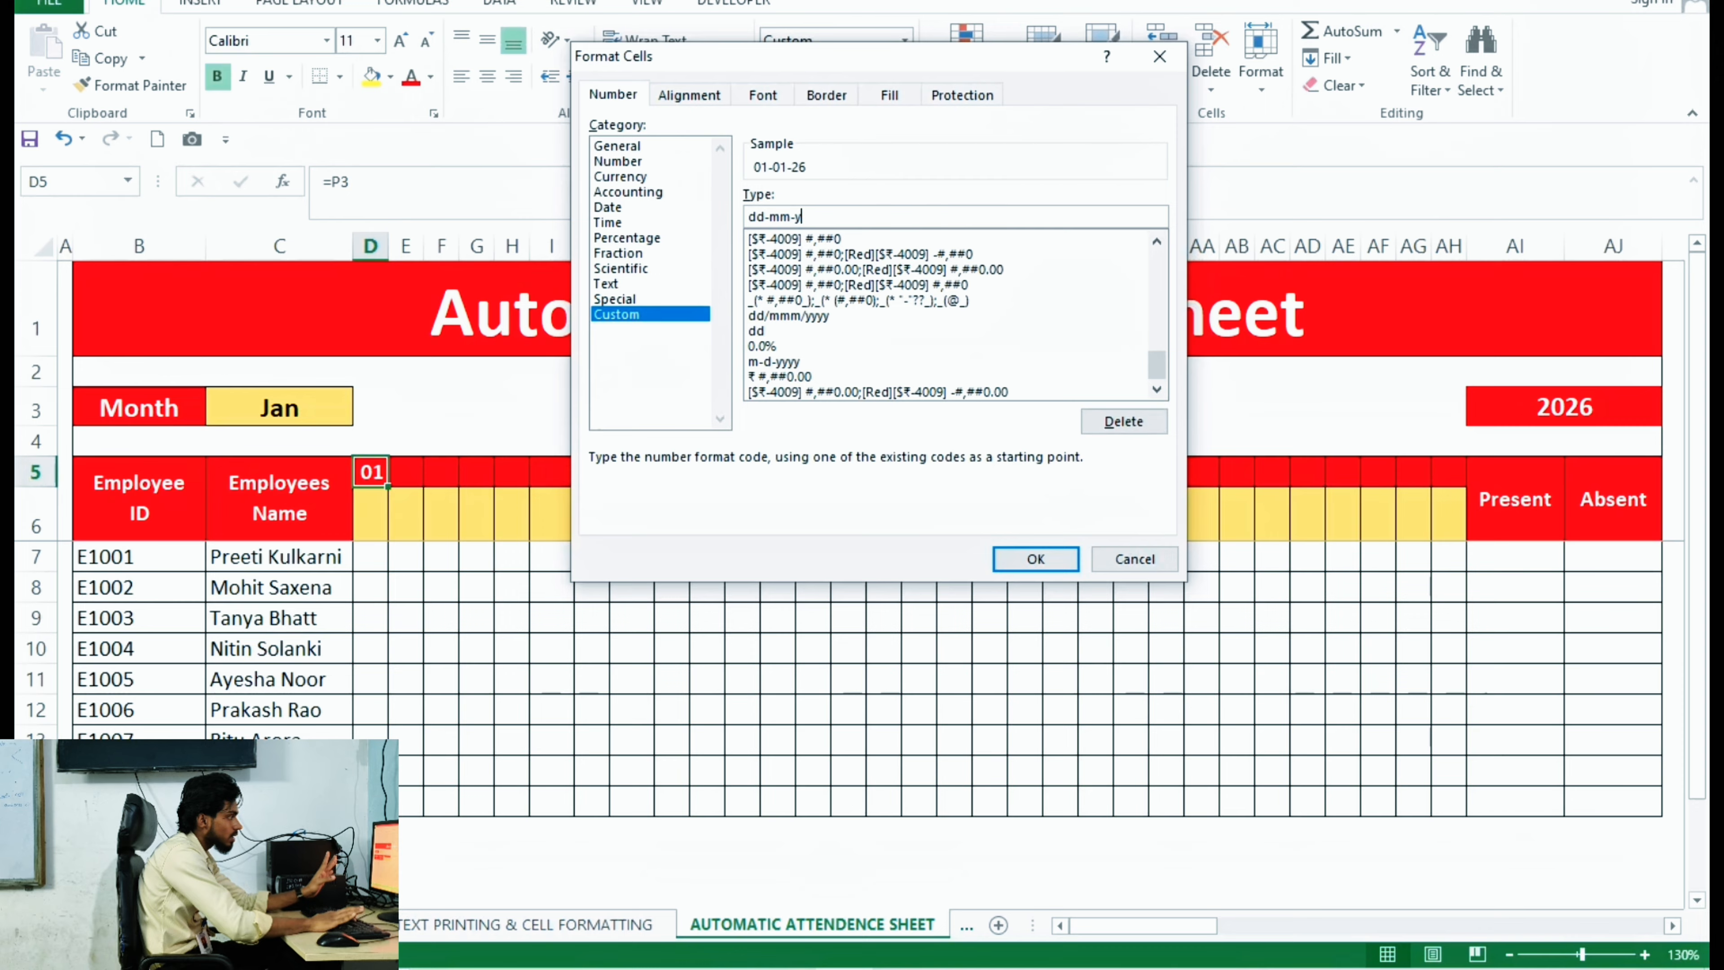
pyautogui.press('BackSpace')
pyautogui.press('BackSpace')
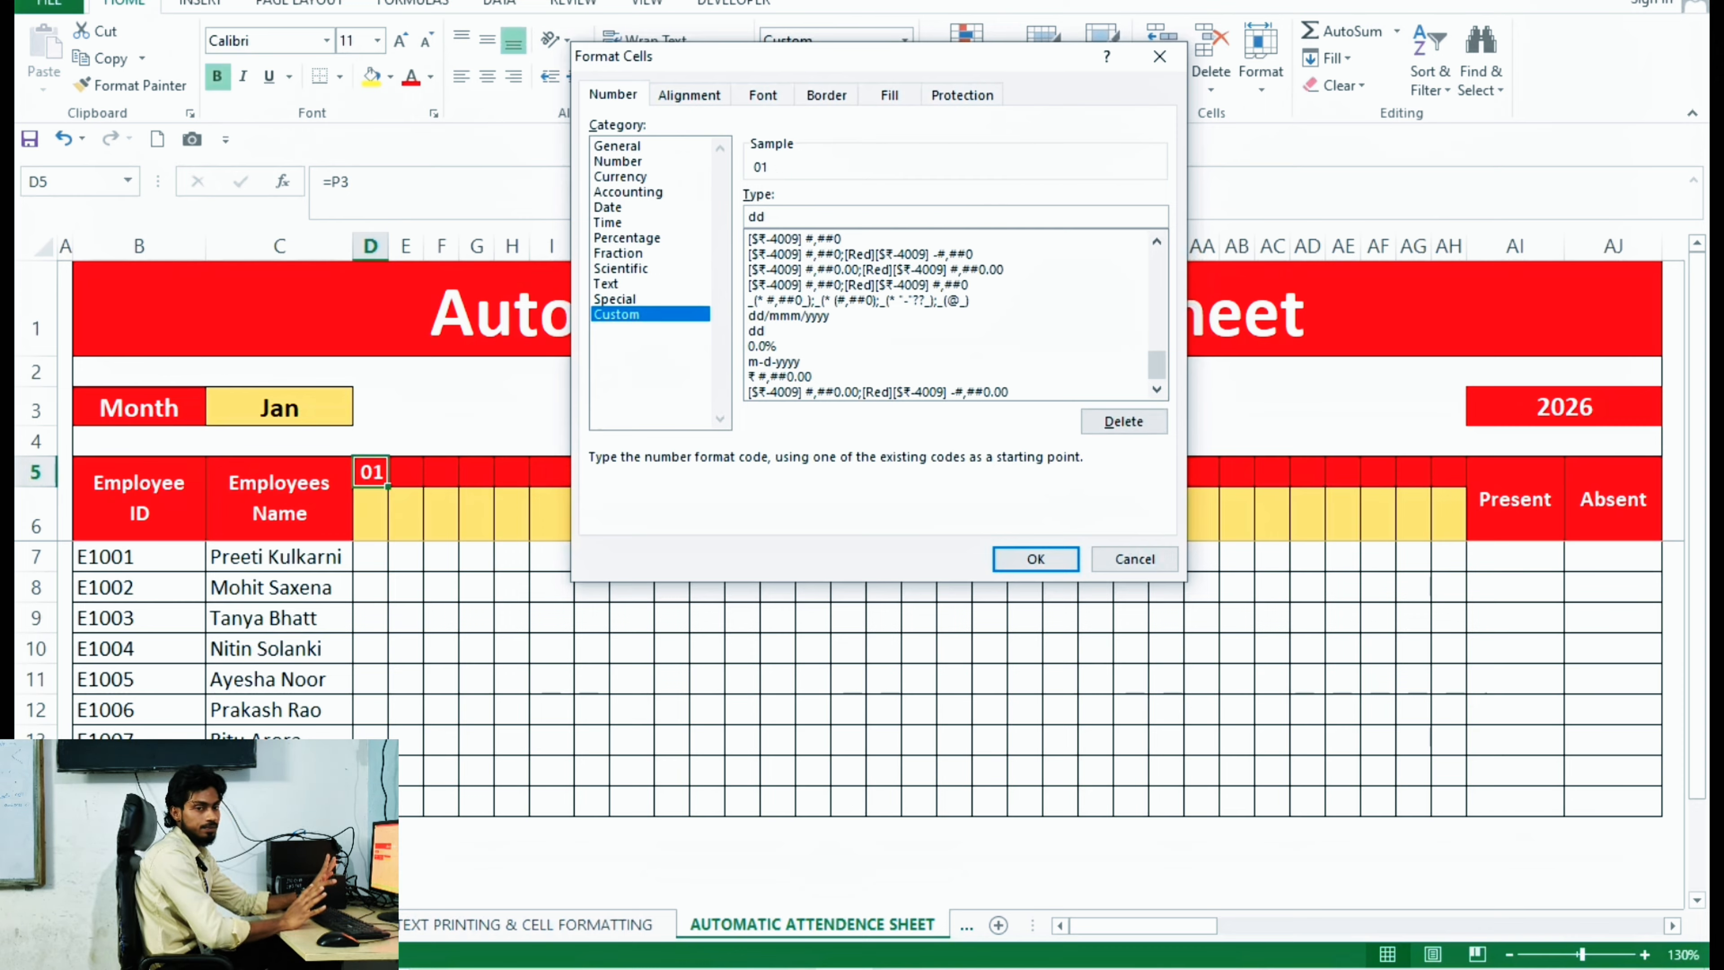
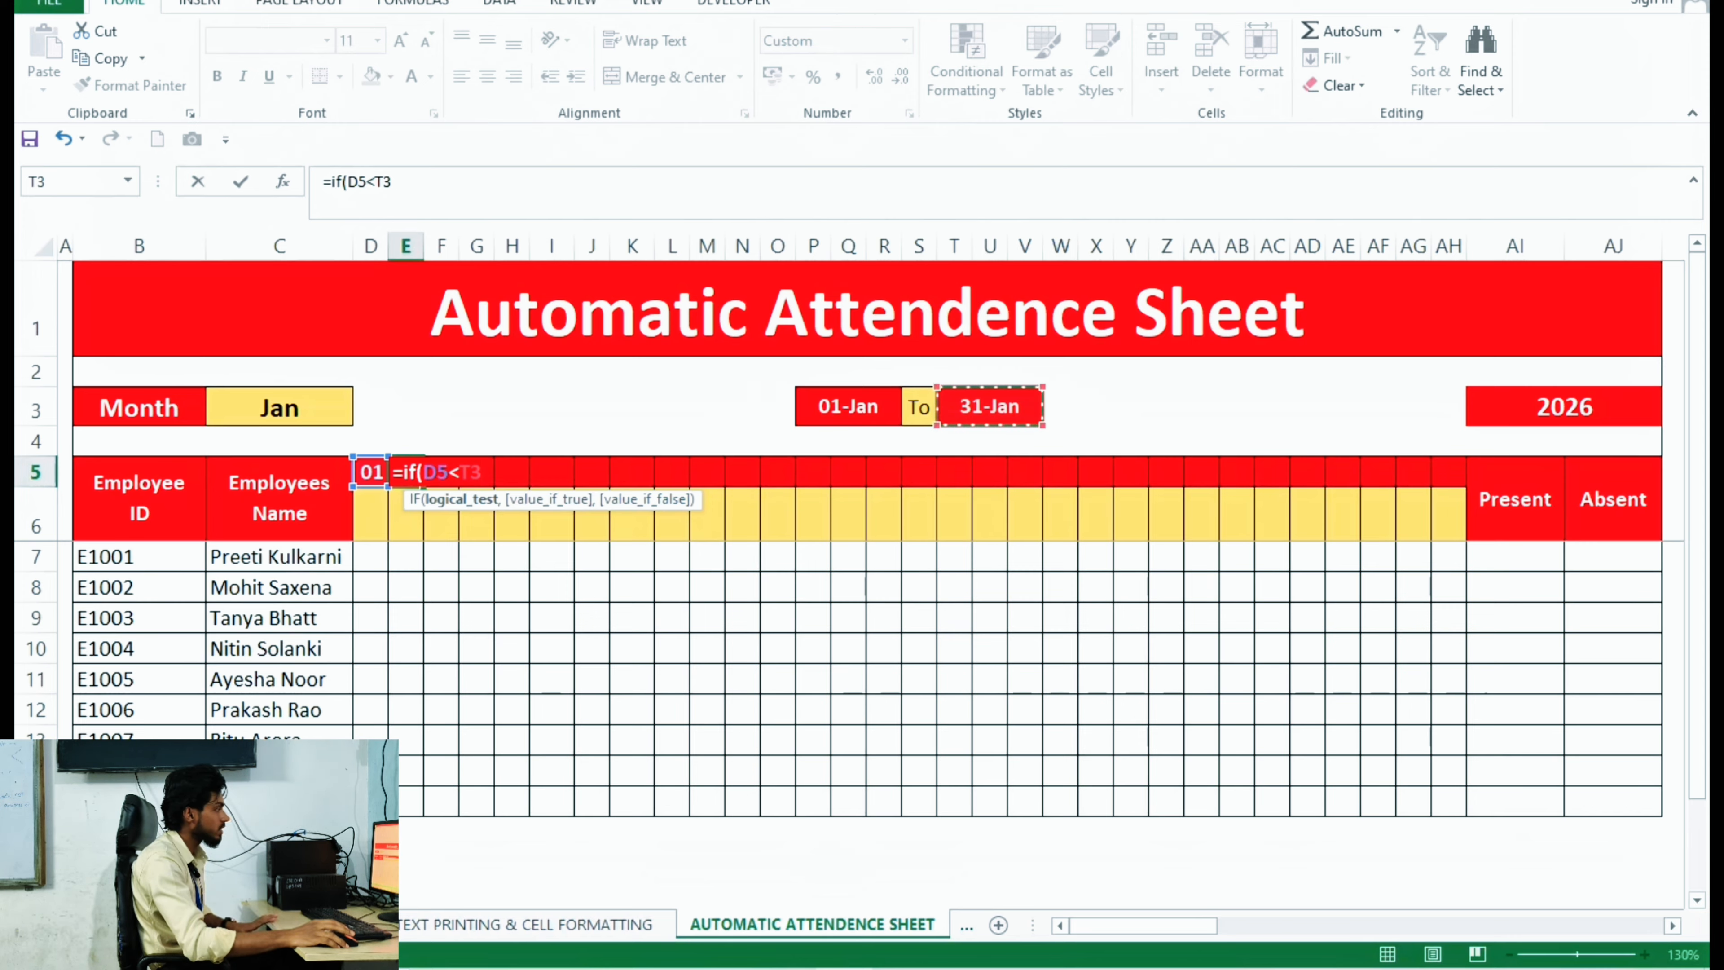
# Step: Complete the next-day formula in E5 as =IF(D5<$T$3,D5+1,""), locking the reference to the end date
pyautogui.press('F4')
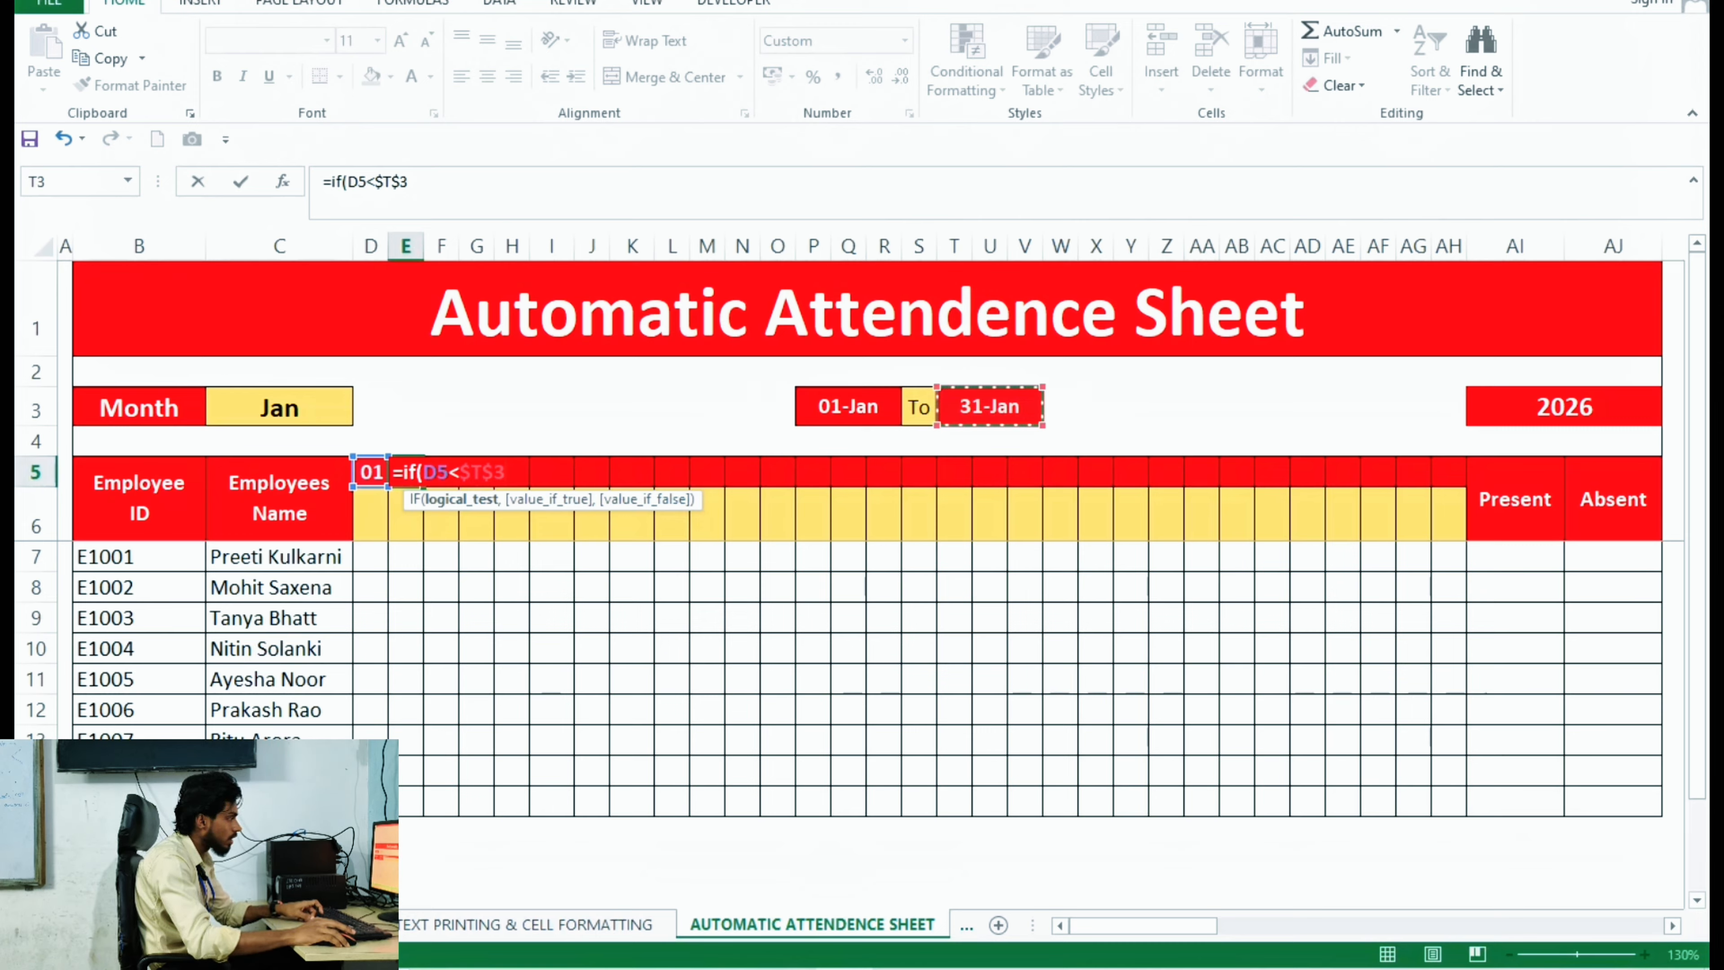
pyautogui.write(',')
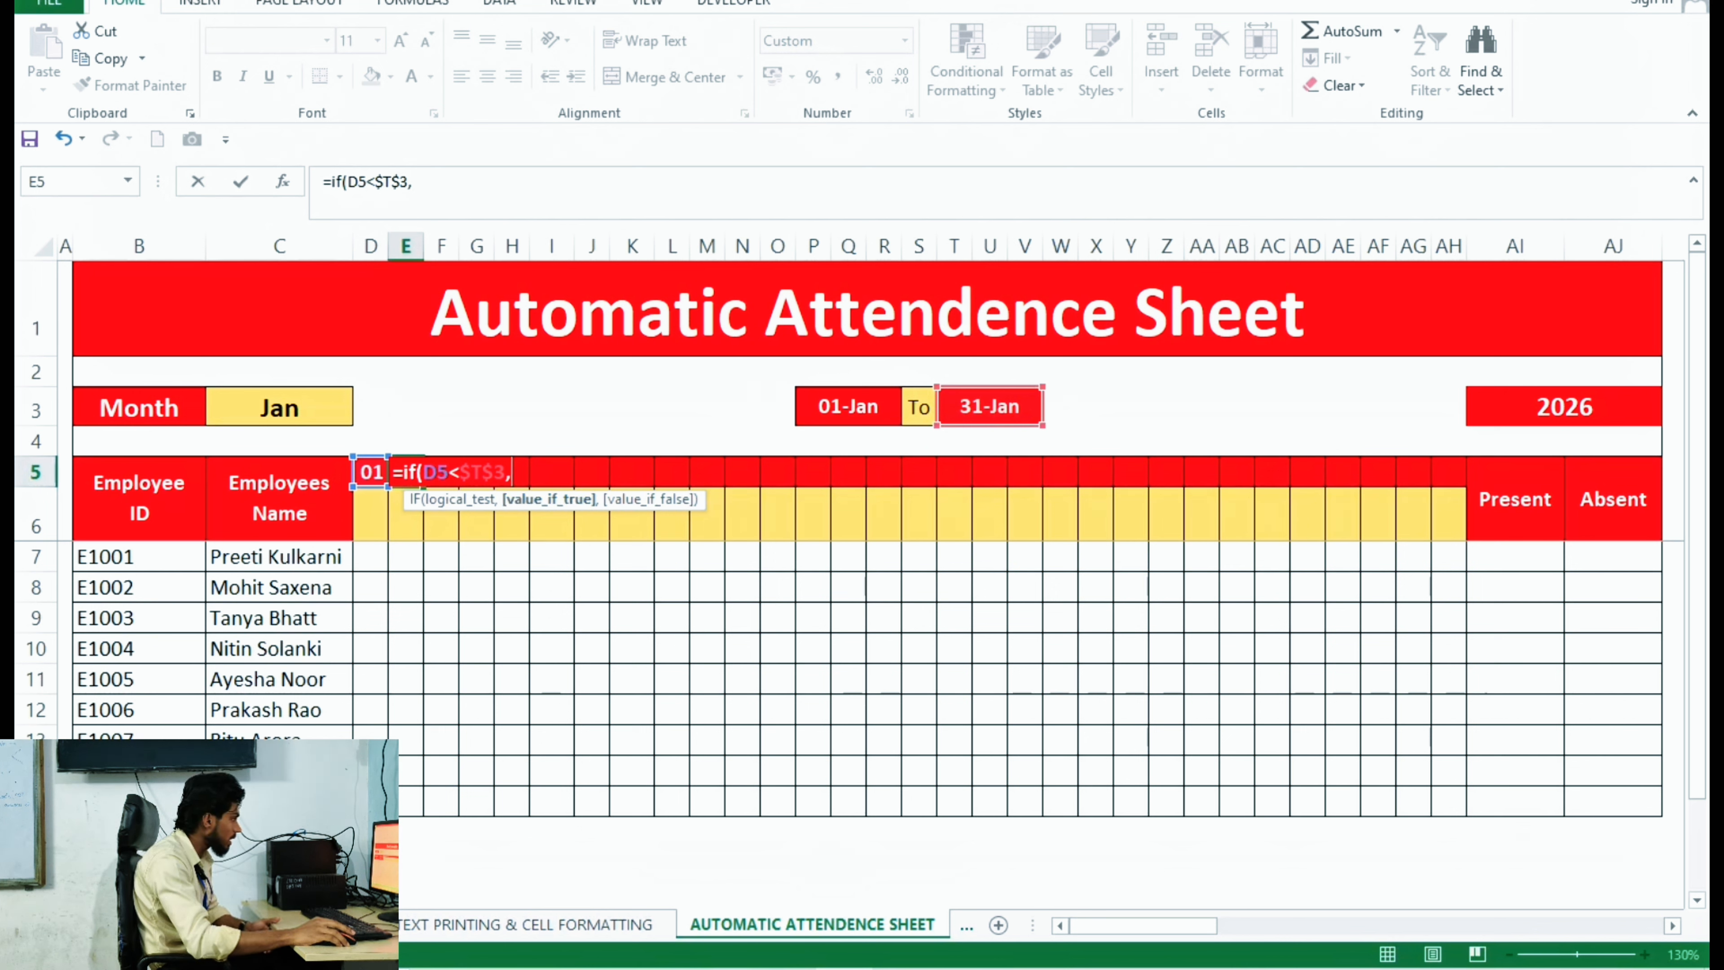
pyautogui.write('D5')
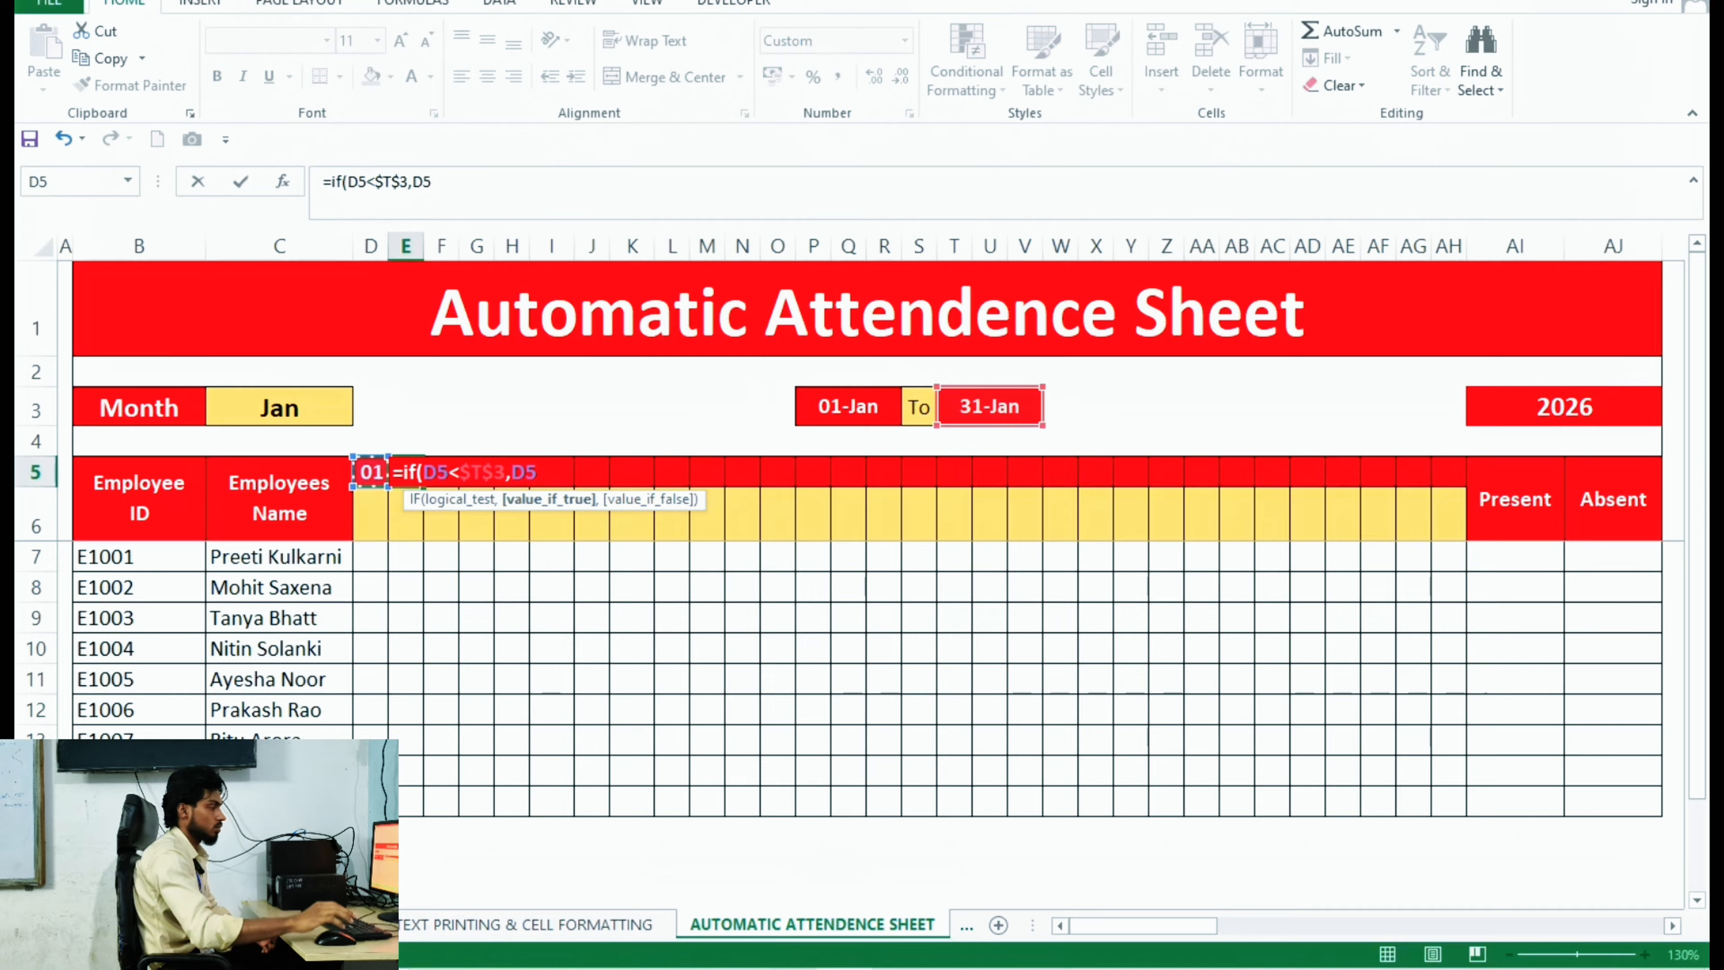
pyautogui.write('+1')
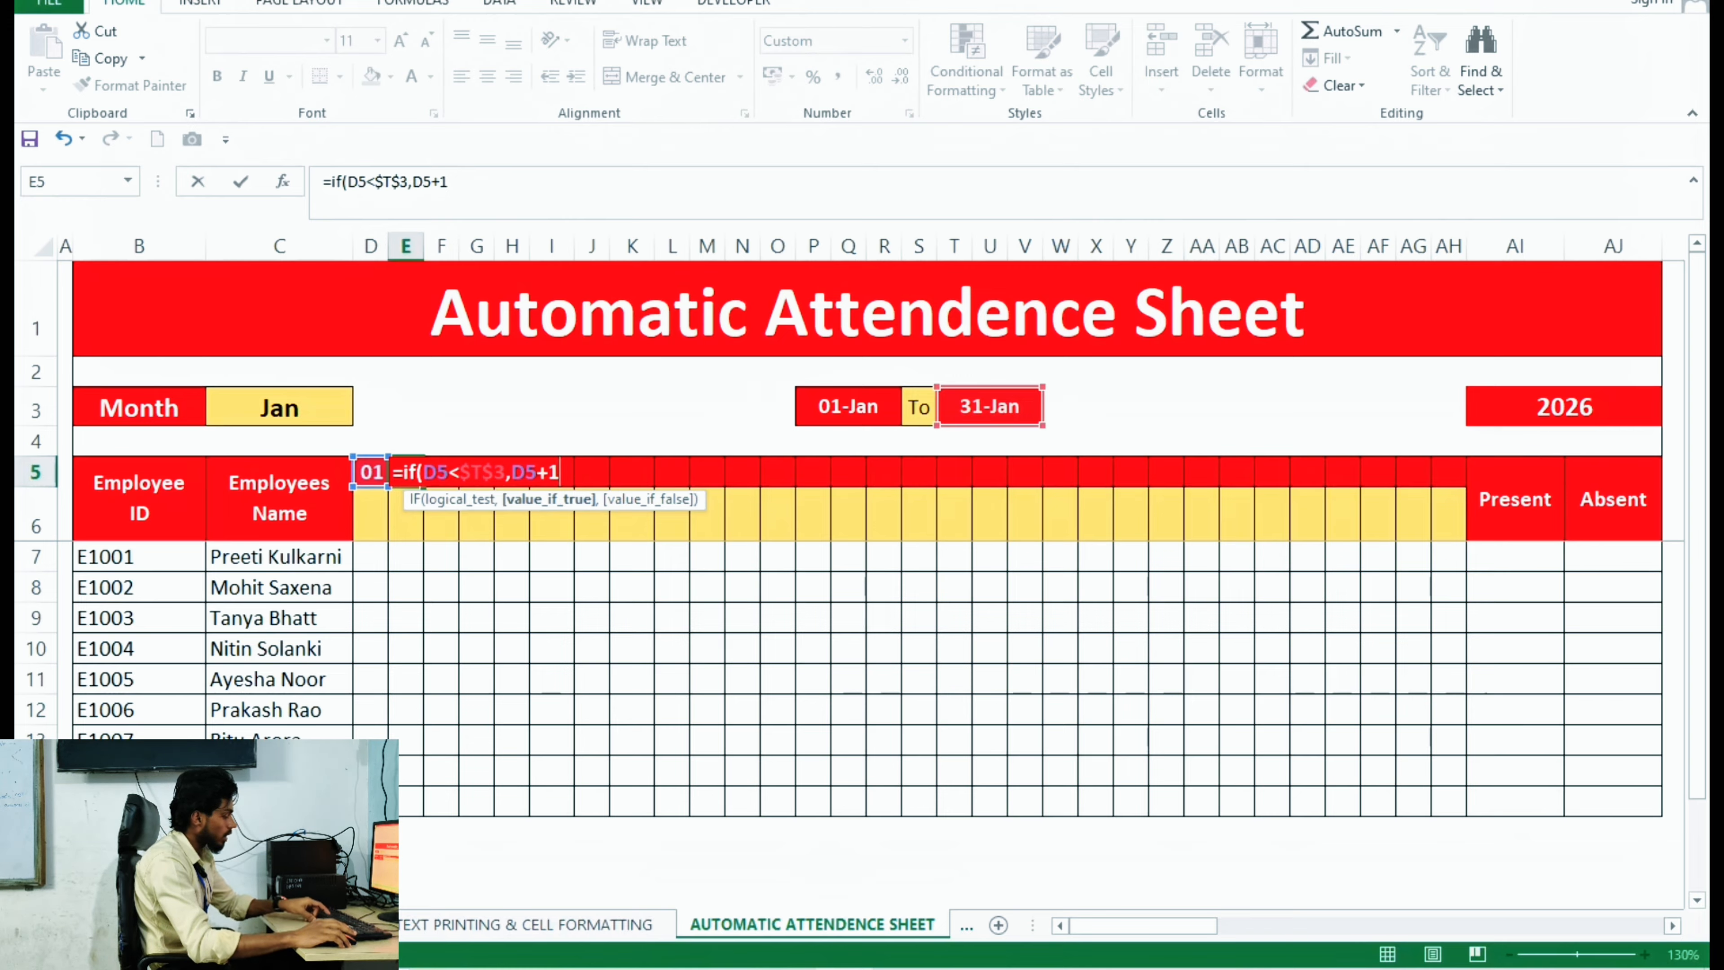
pyautogui.write(',')
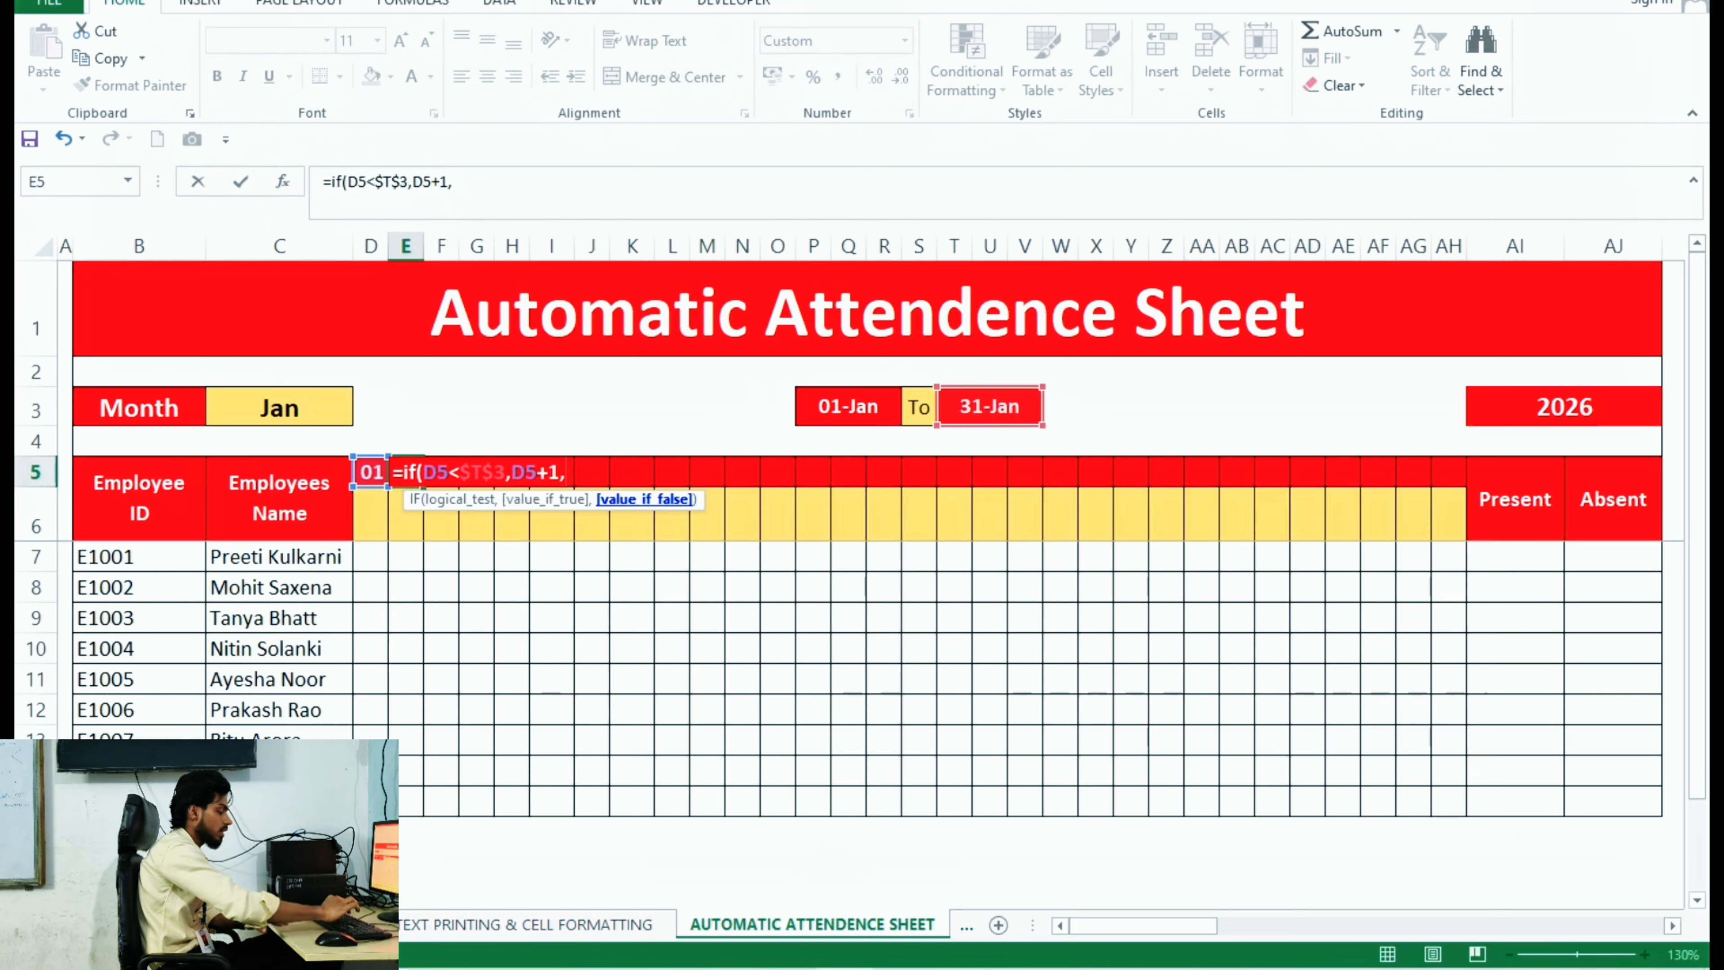
pyautogui.write('"')
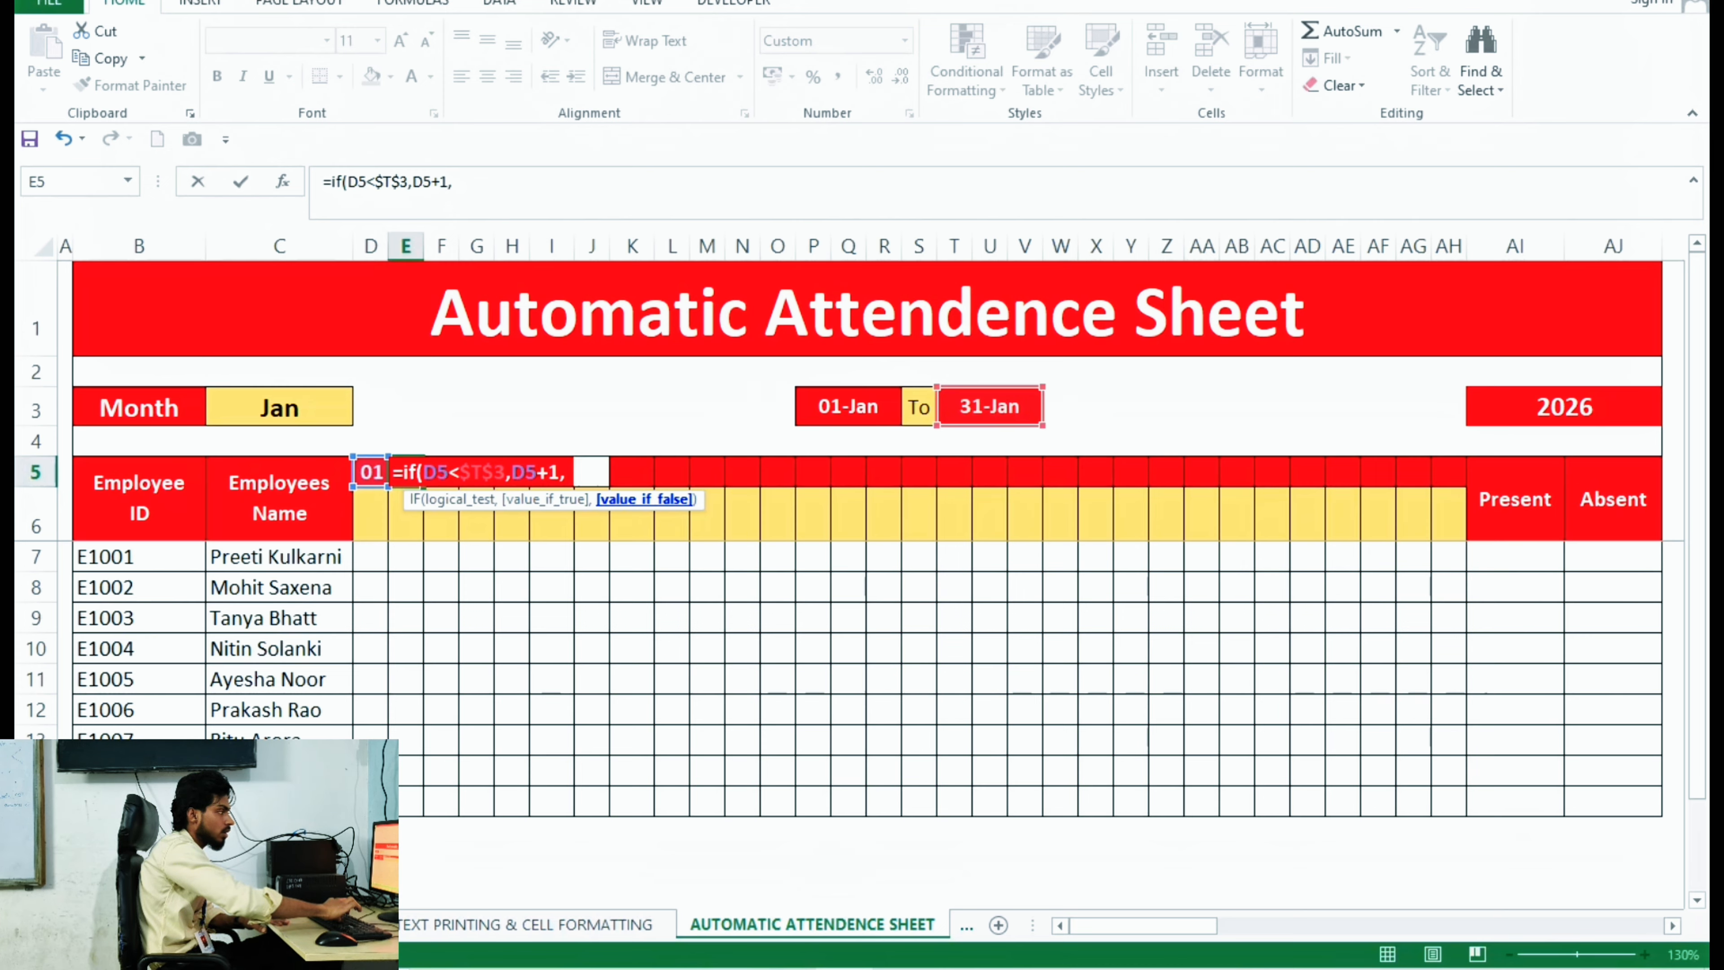
pyautogui.write('"')
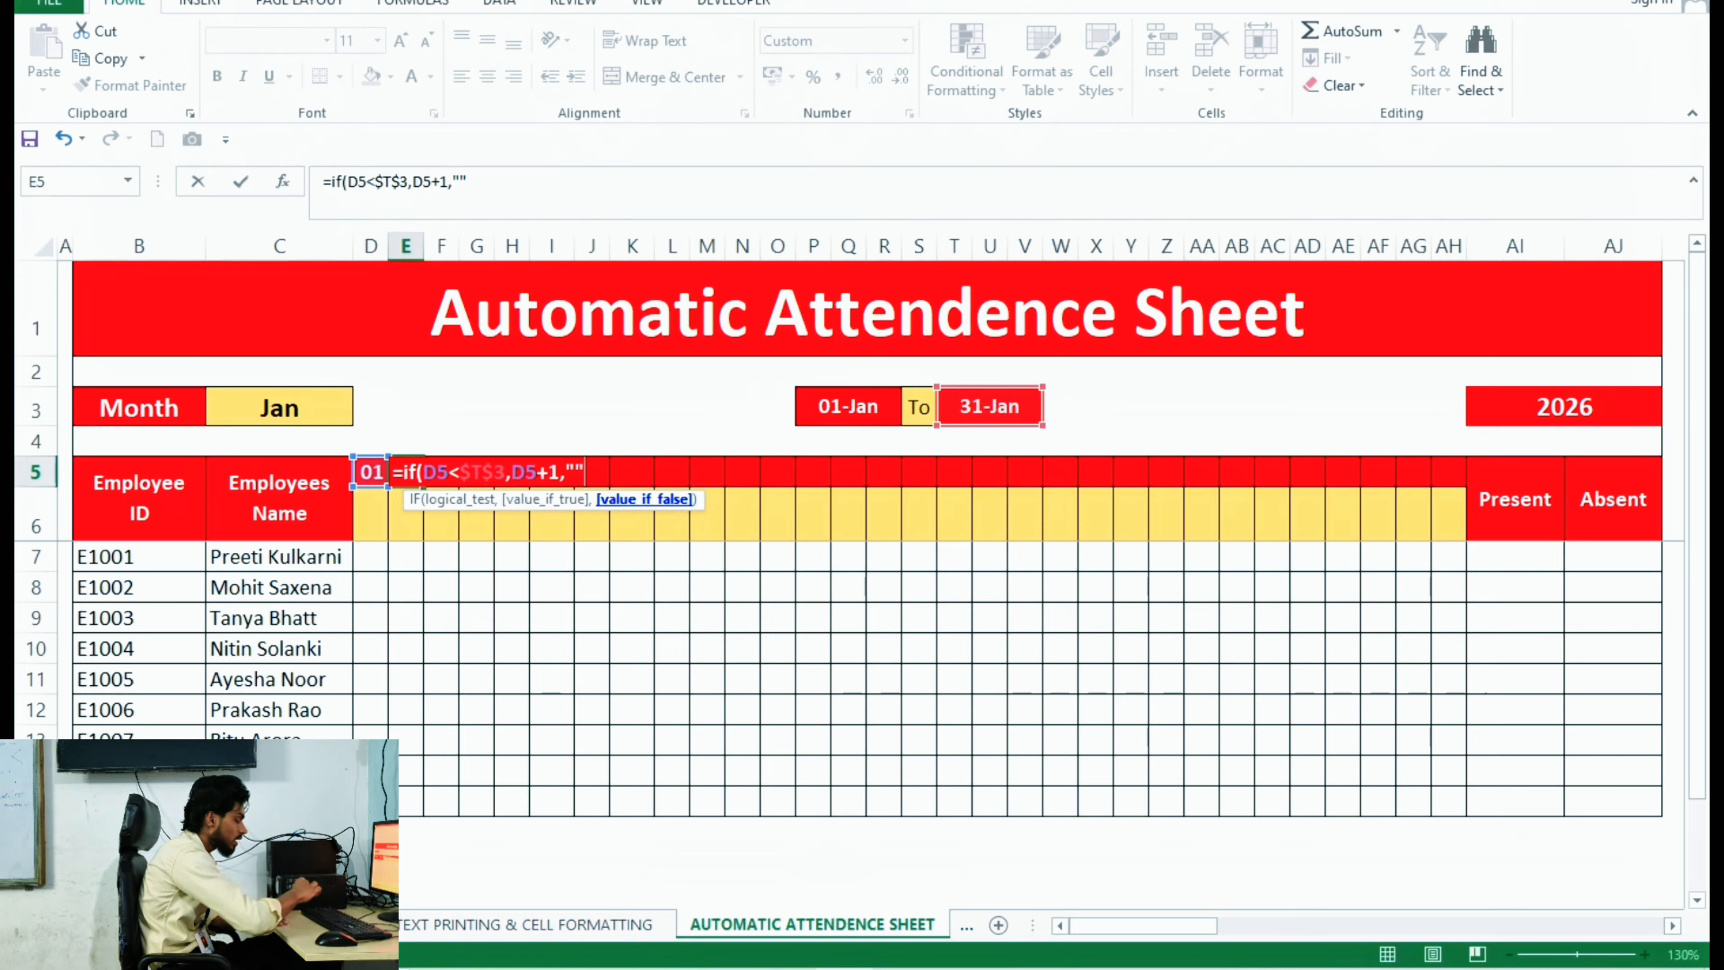
pyautogui.write(')')
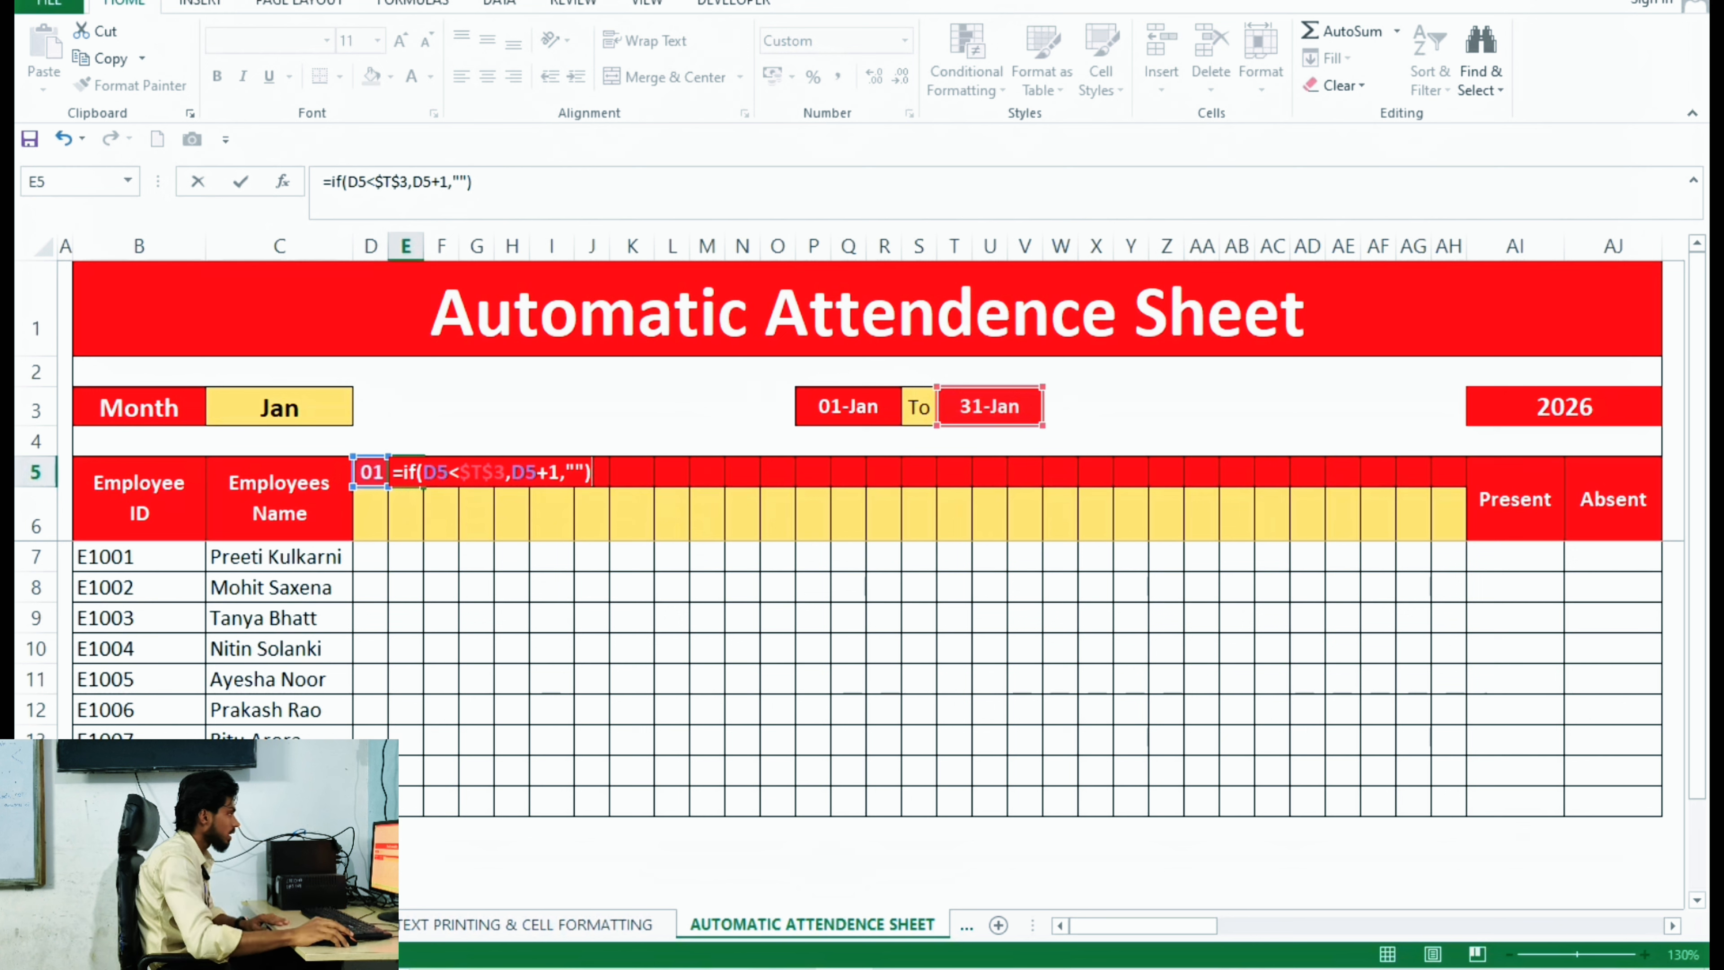
pyautogui.press('Return')
pyautogui.press('Up')
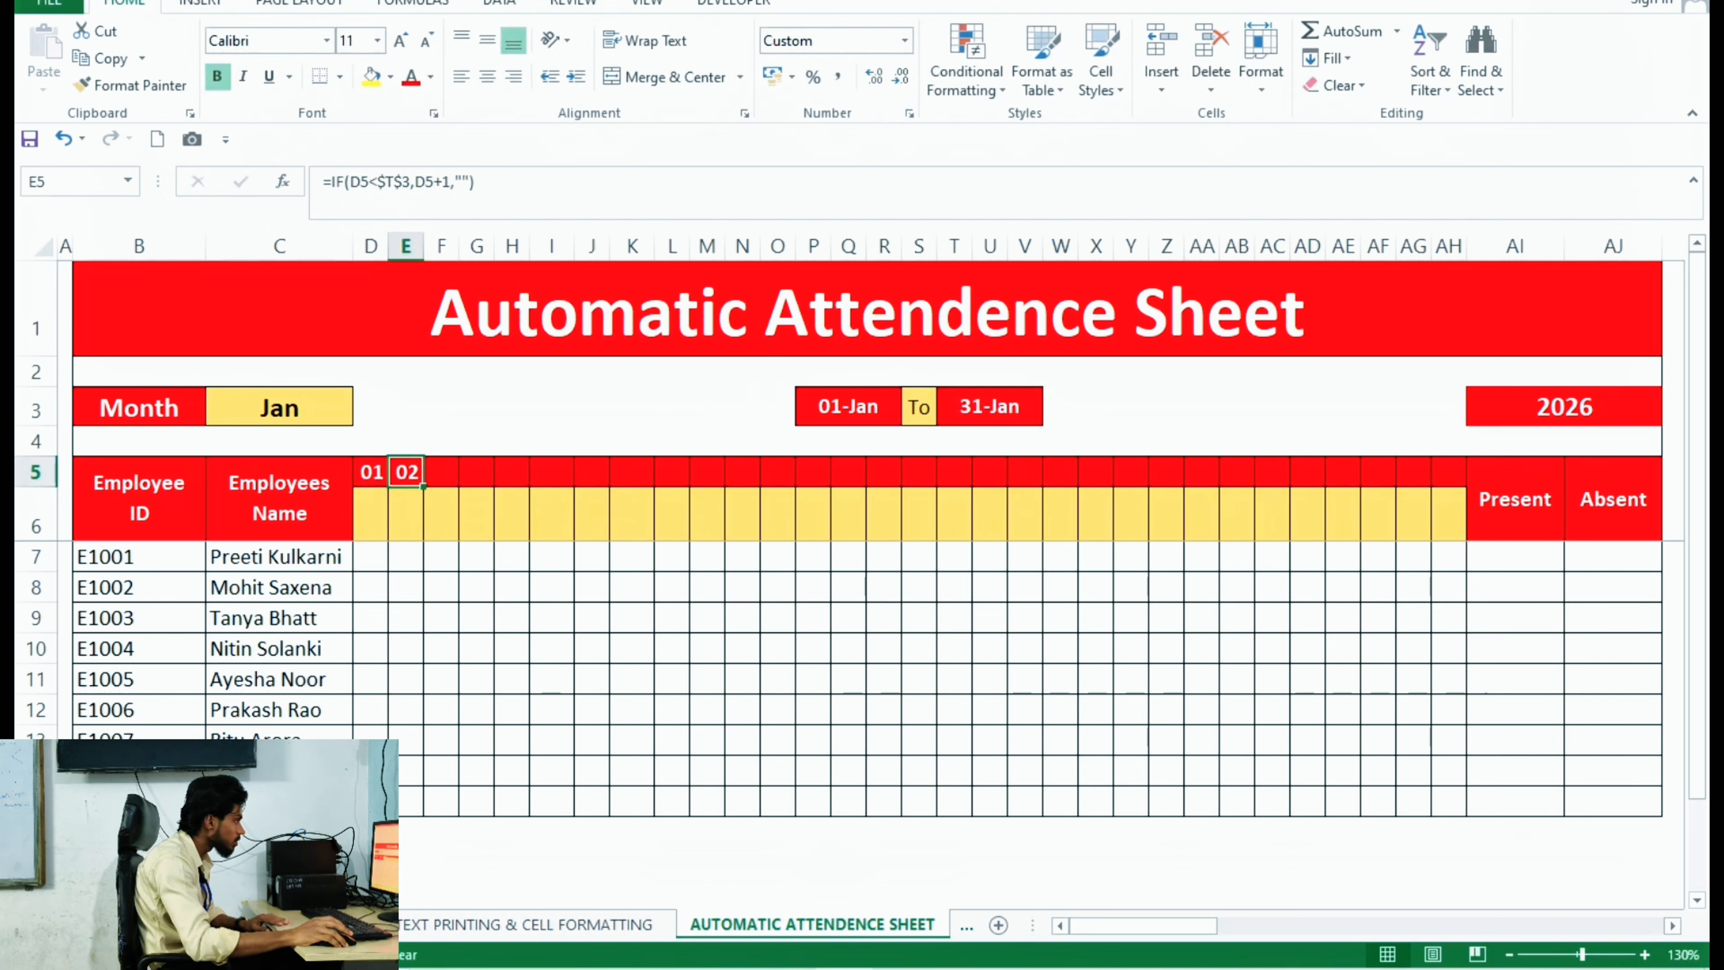
# Step: Copy the next-day formula from E5 across to G5 and check the references in the copied formulas
pyautogui.moveTo(423, 487); pyautogui.dragTo(495, 486)
pyautogui.press('Right')
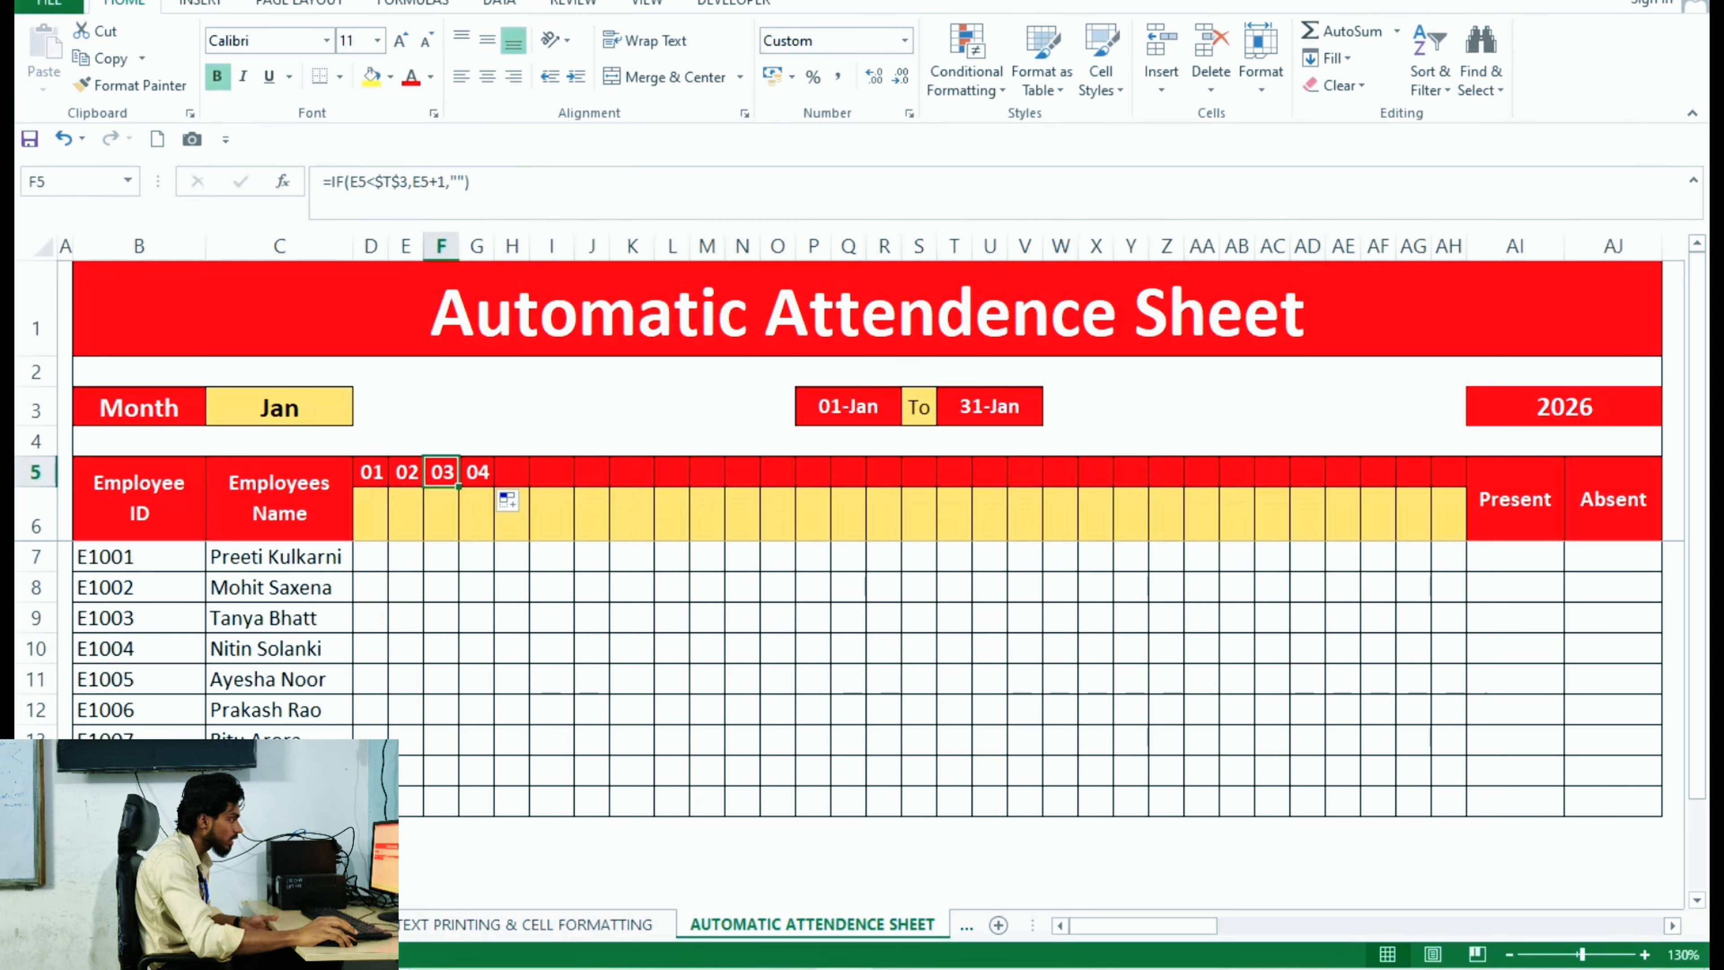
pyautogui.press('Right')
pyautogui.press('F2')
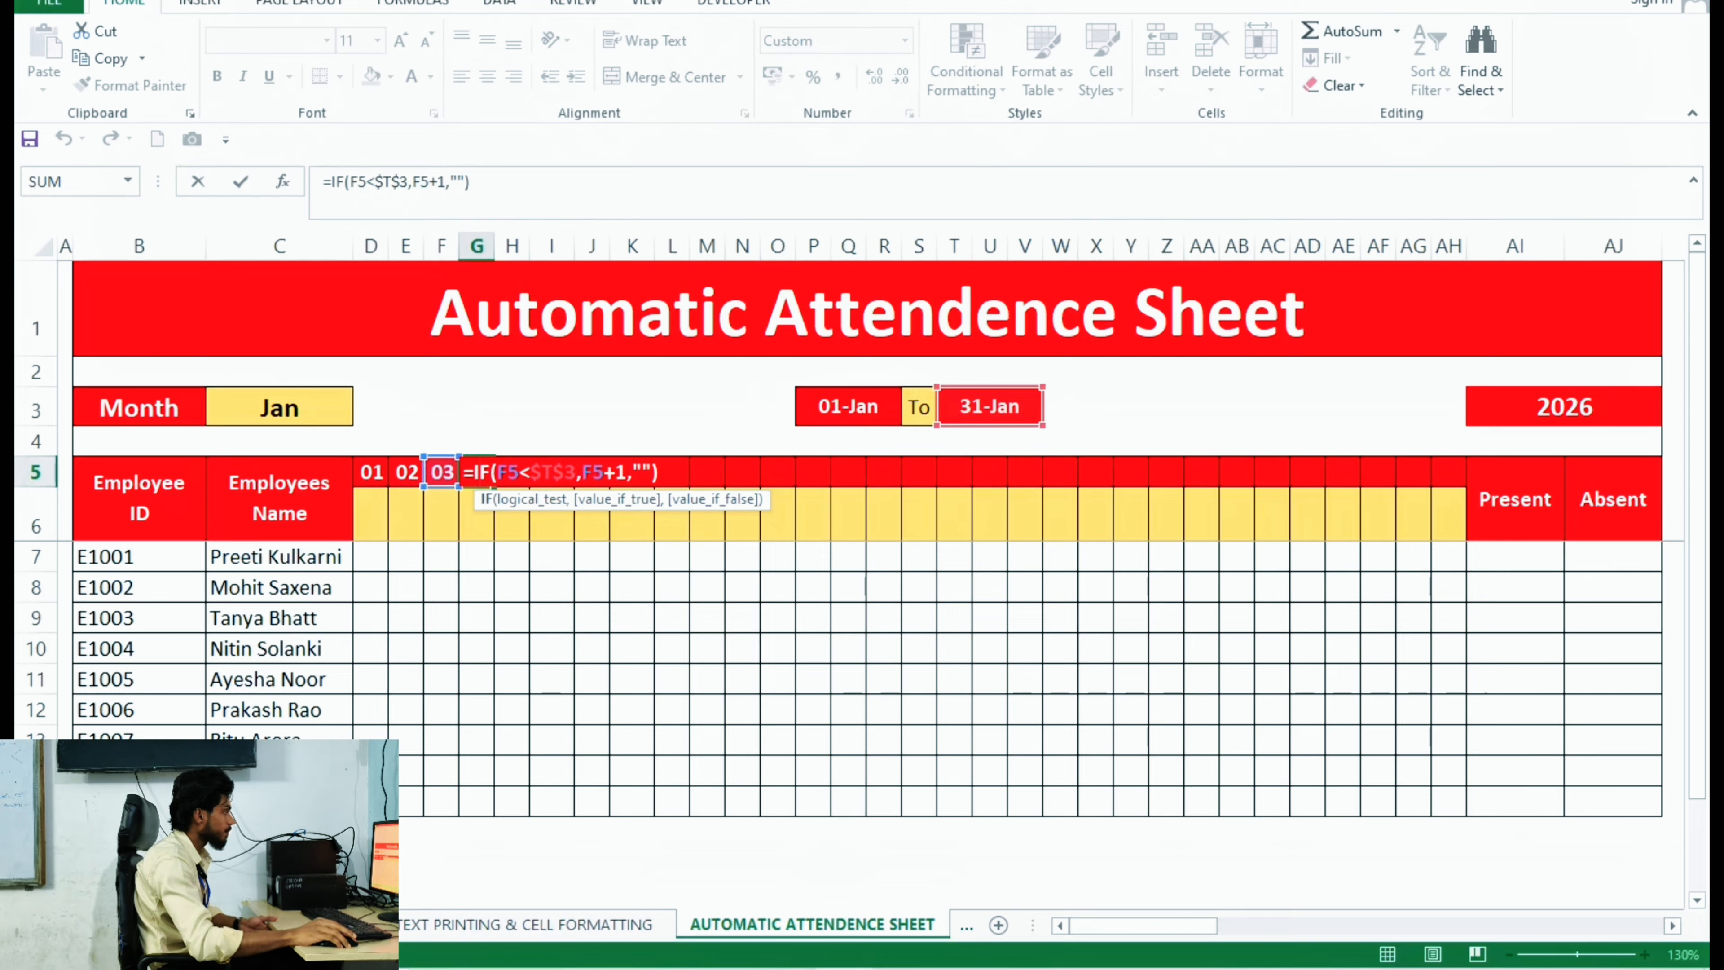
pyautogui.press('Return')
# Step: Fill the next-day formula from G5 across the rest of the day header row to AH5
pyautogui.click(477, 472)
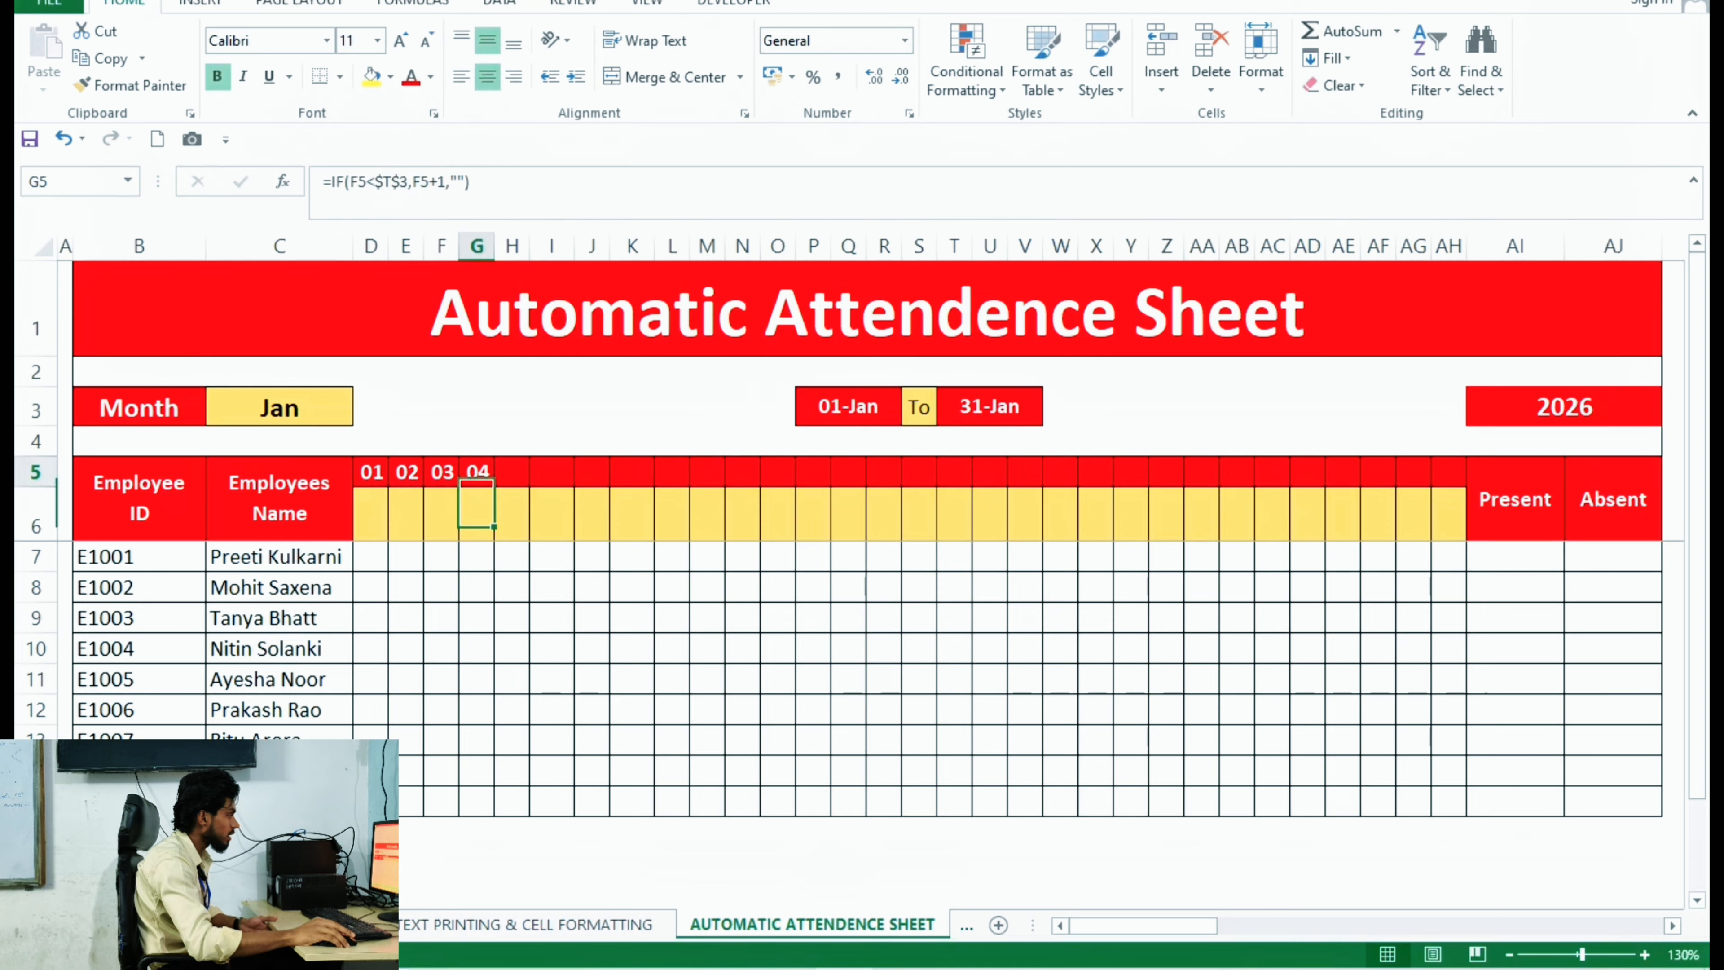
pyautogui.moveTo(494, 486); pyautogui.dragTo(1465, 484)
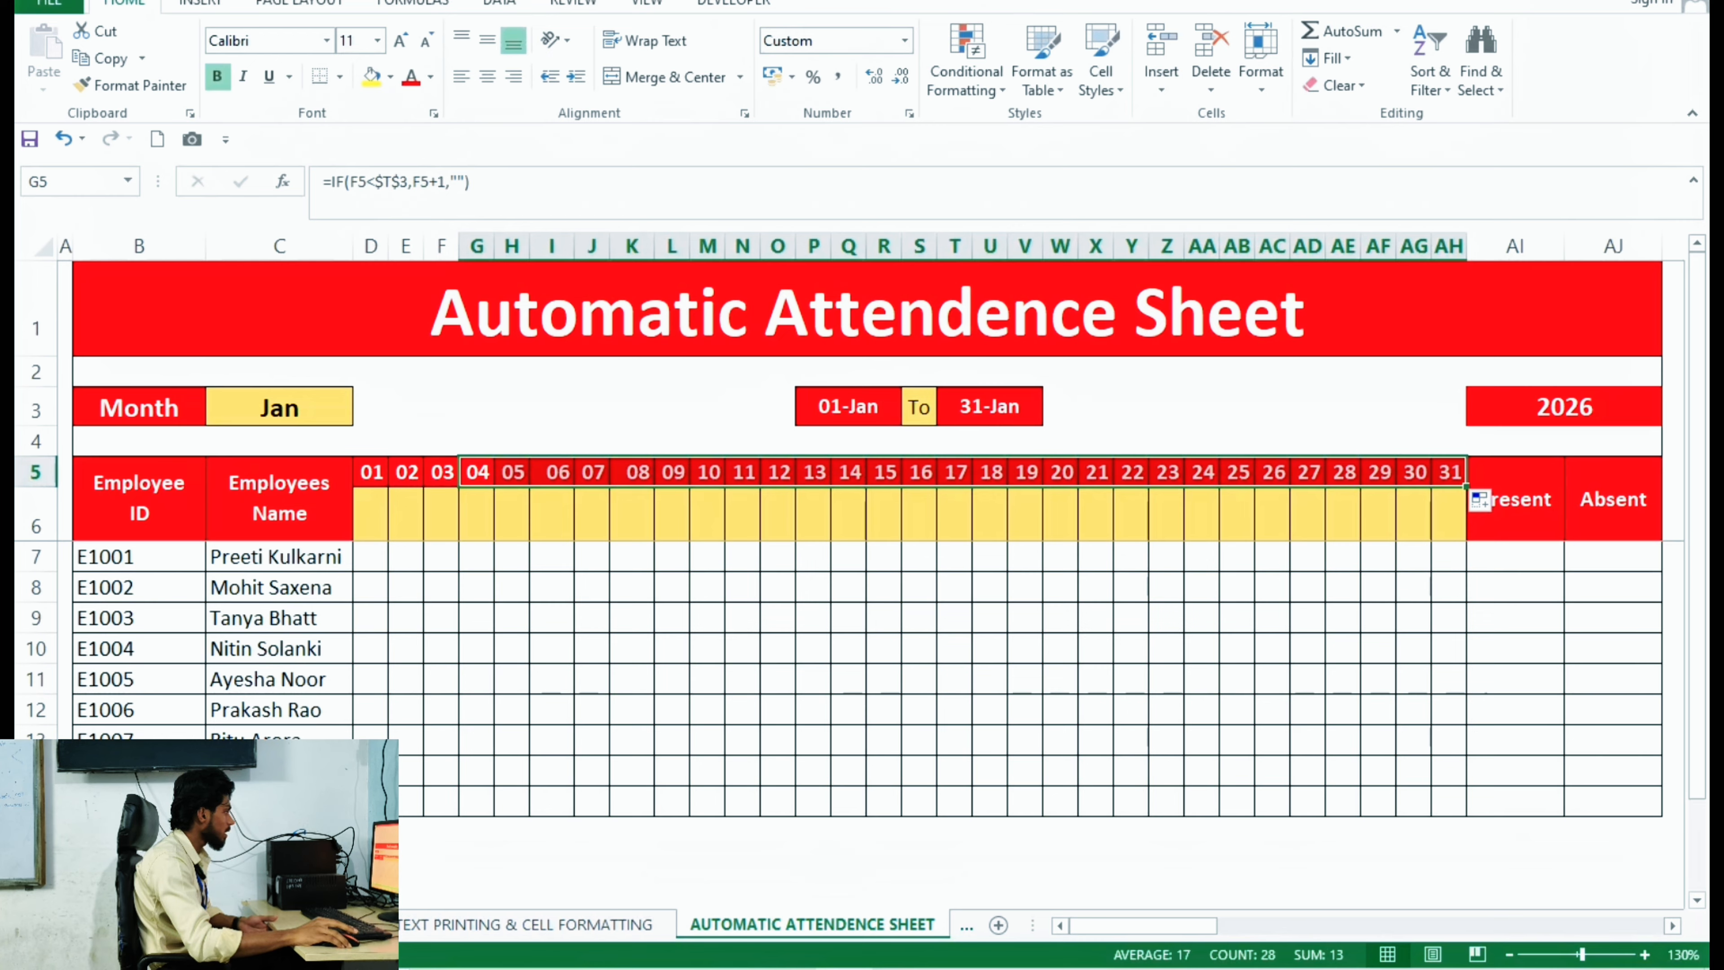
pyautogui.click(707, 587)
# Step: Switch the month in C3 to Feb to test the day header row
pyautogui.click(280, 408)
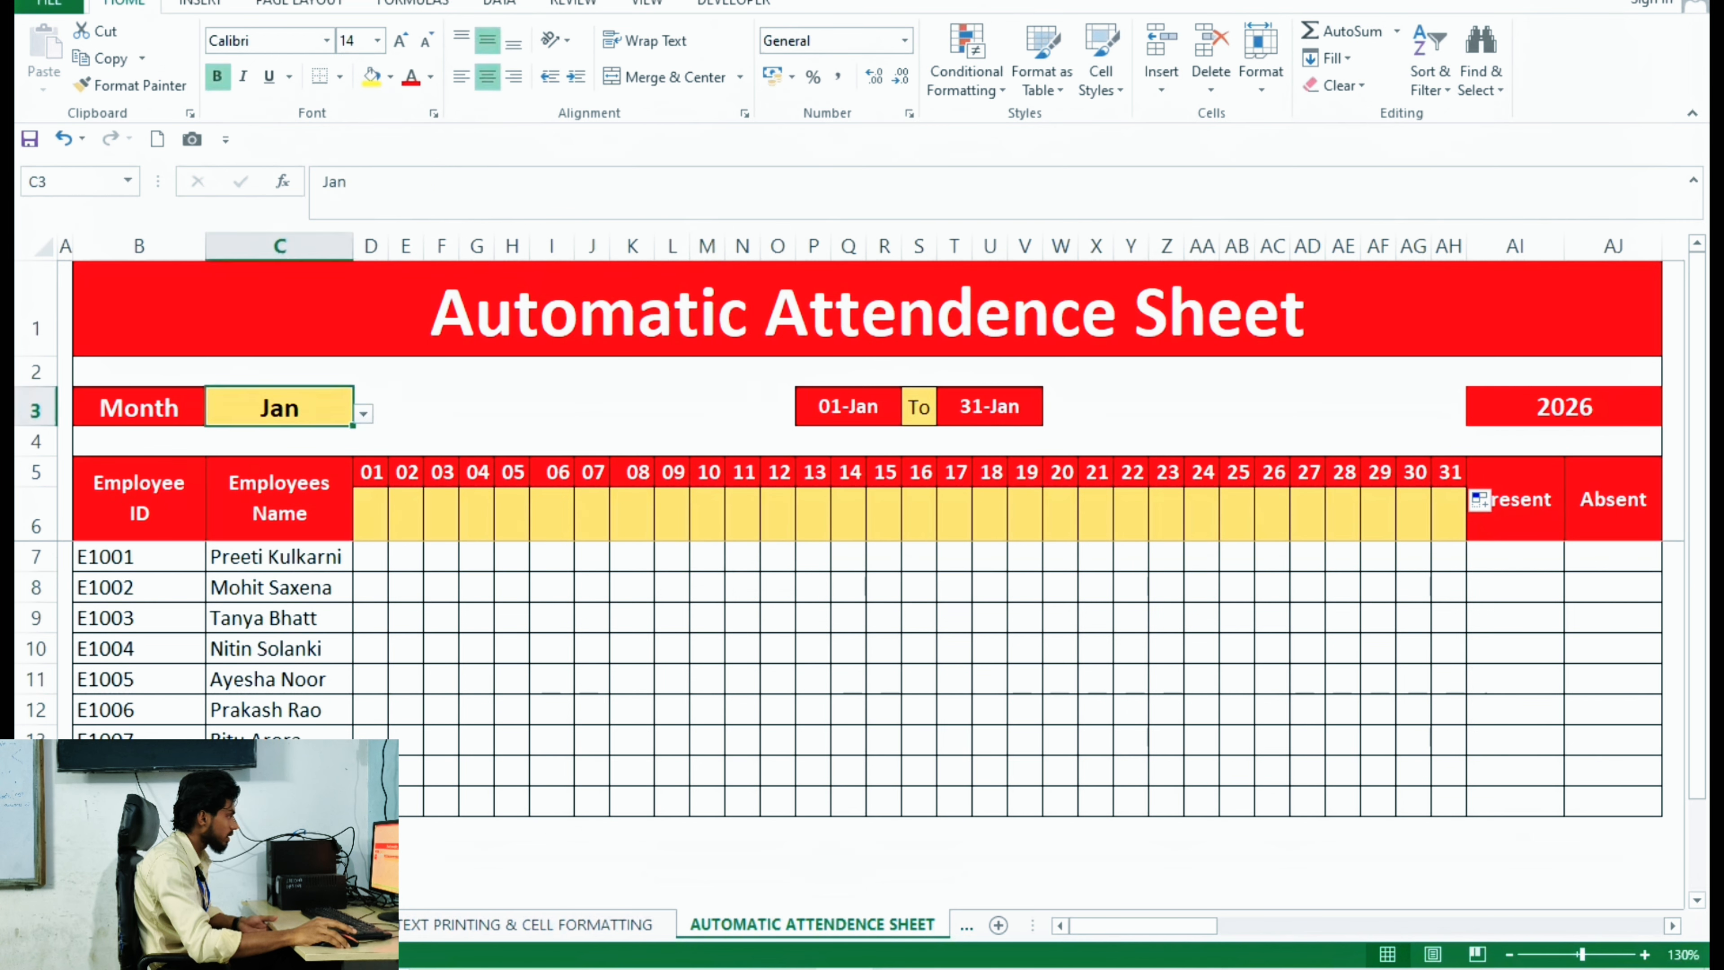
pyautogui.hotkey('alt', 'Down')
pyautogui.press('Down')
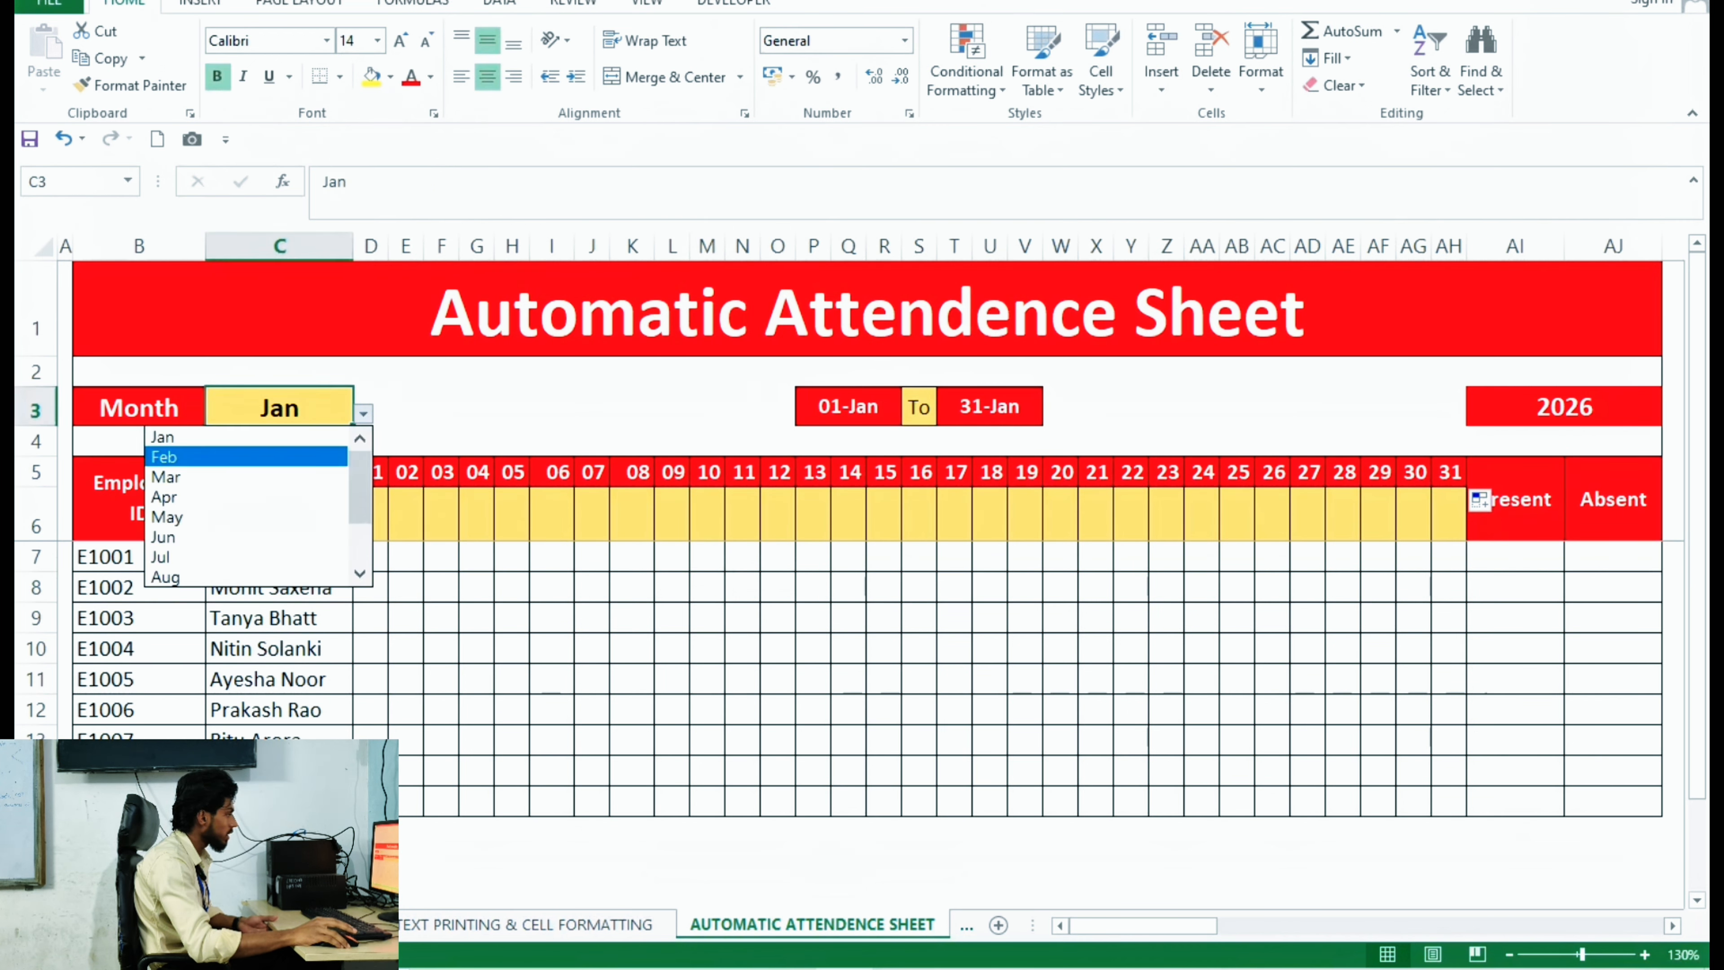
pyautogui.press('Escape')
pyautogui.click(363, 413)
pyautogui.click(280, 456)
# Step: Examine the next-day formulas in the header cells AF5 to AH5, beyond the last day of February
pyautogui.click(1378, 472)
pyautogui.click(1414, 472)
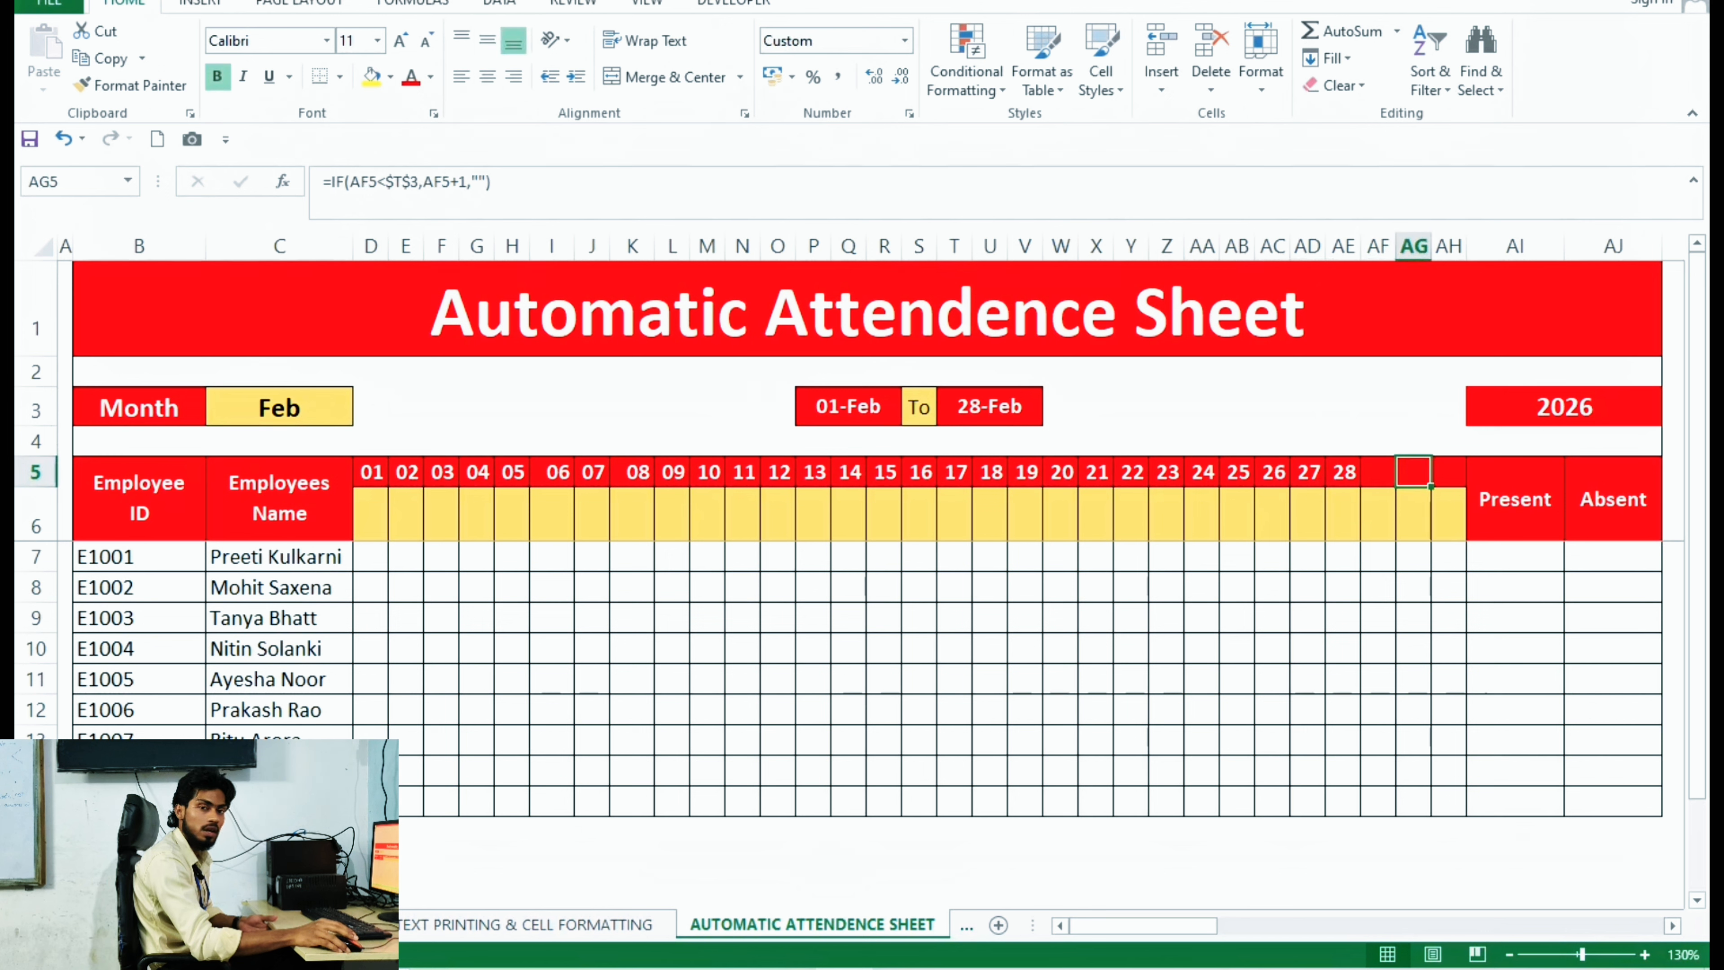
pyautogui.click(1449, 472)
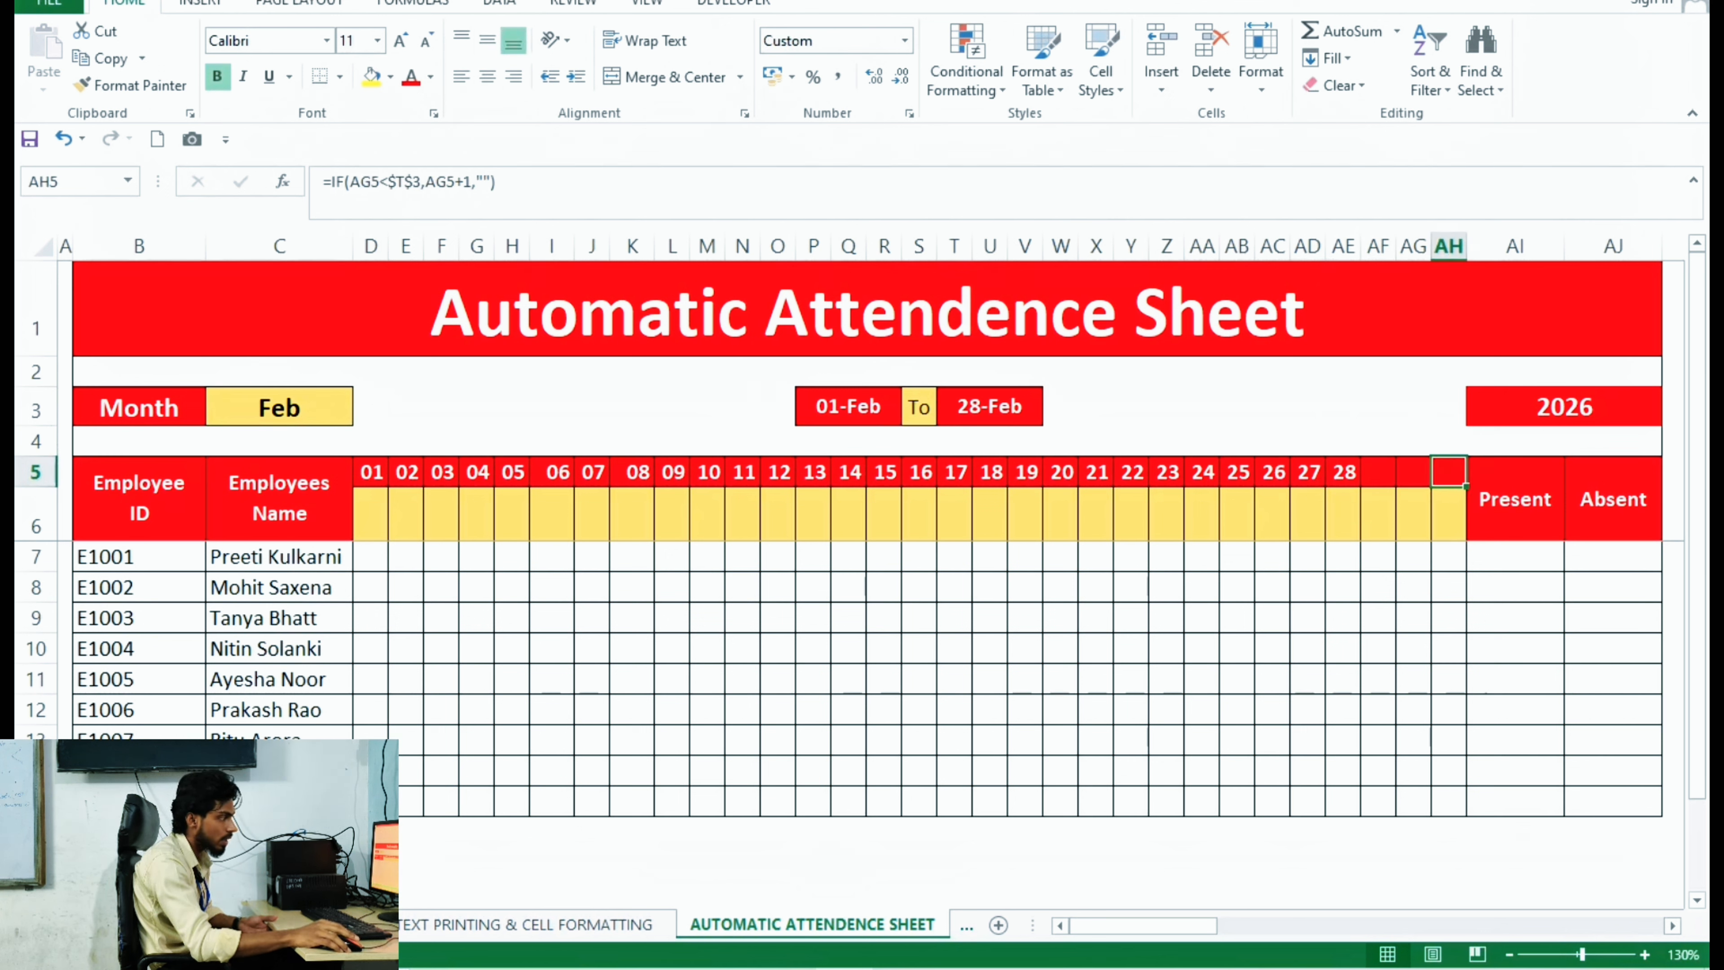
pyautogui.click(1378, 472)
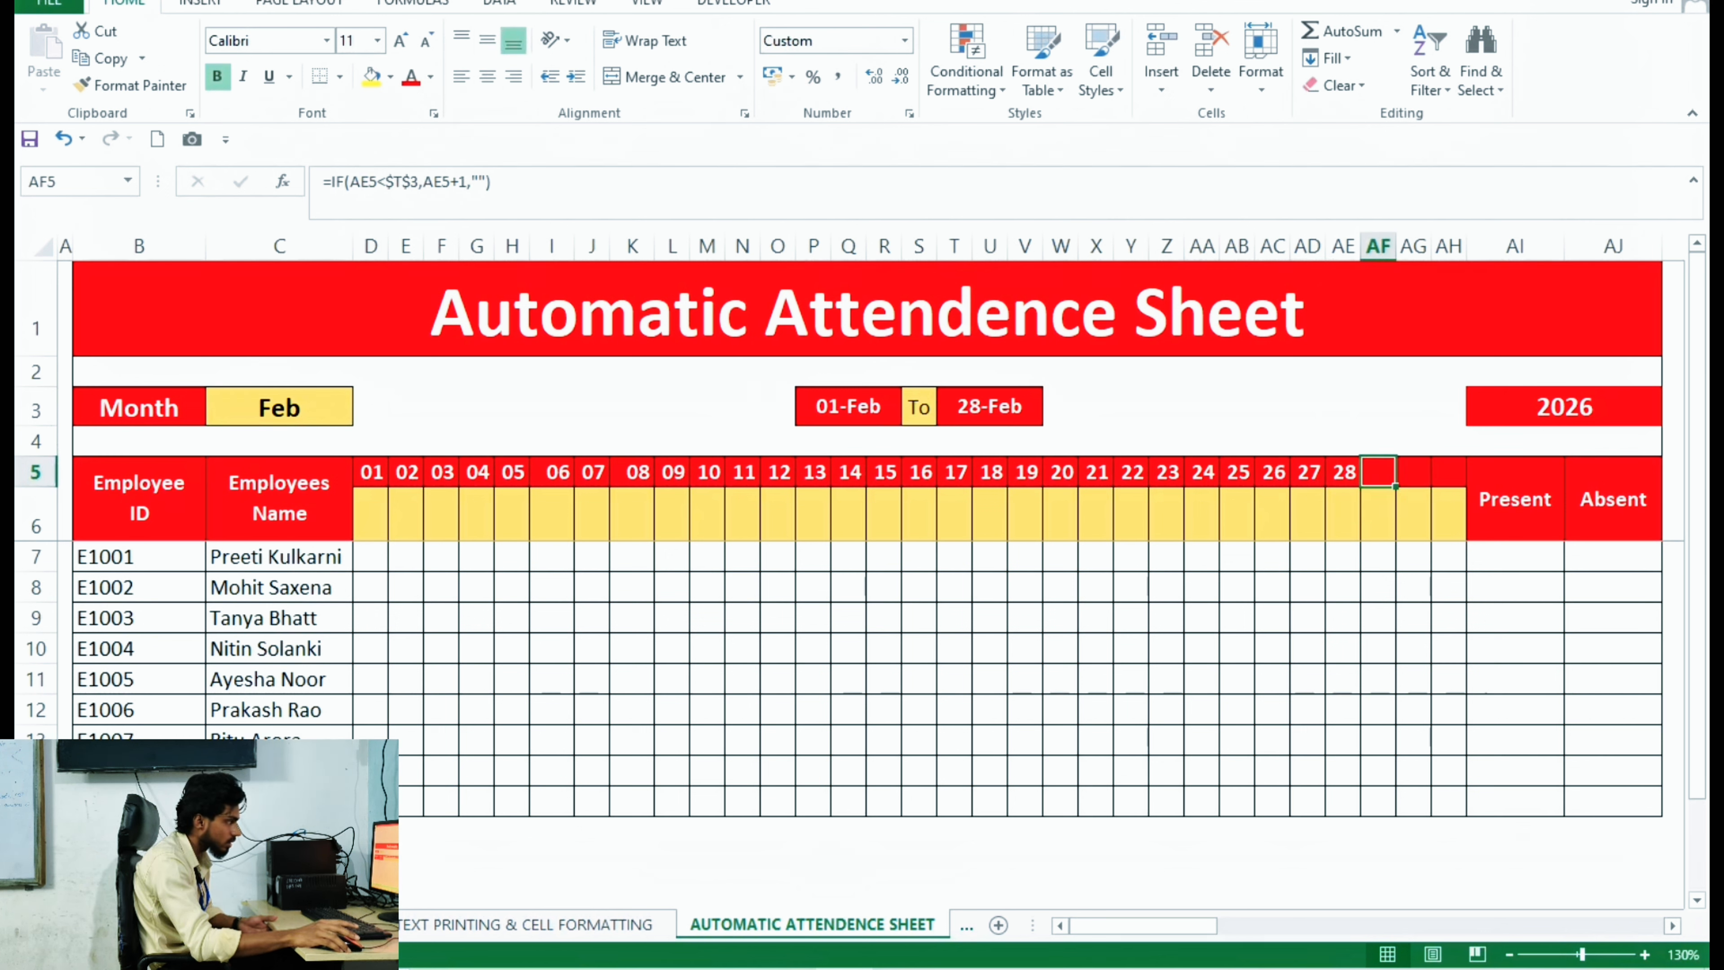
pyautogui.press('F2')
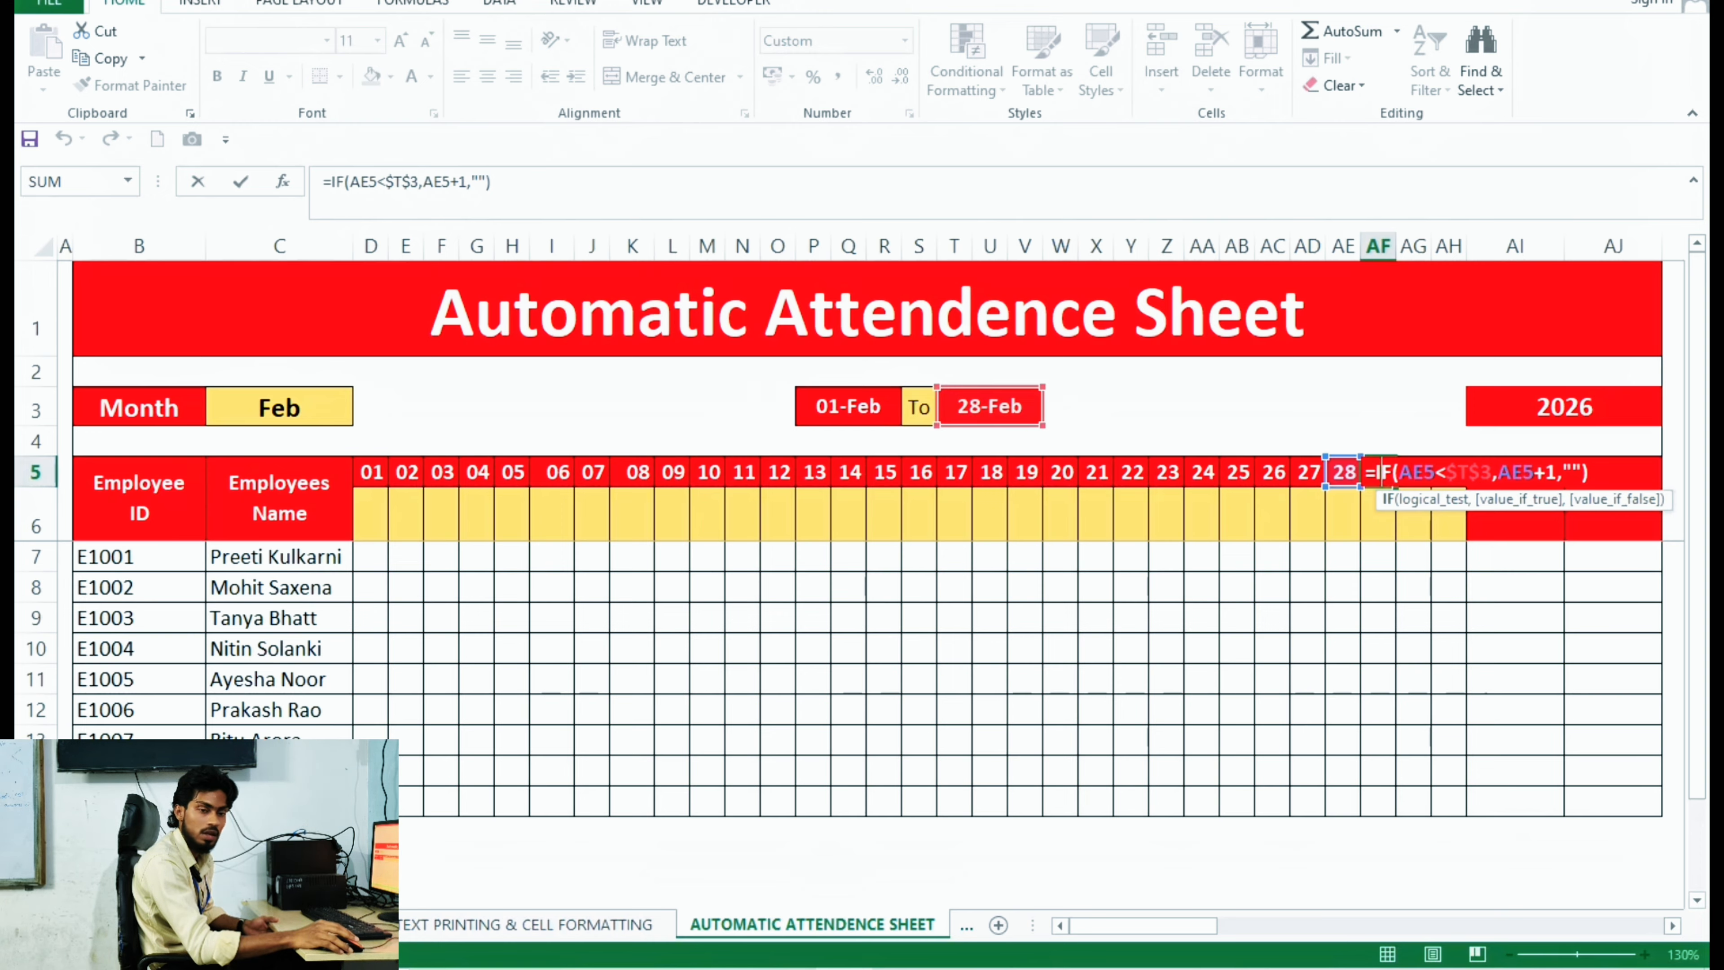
pyautogui.press('Return')
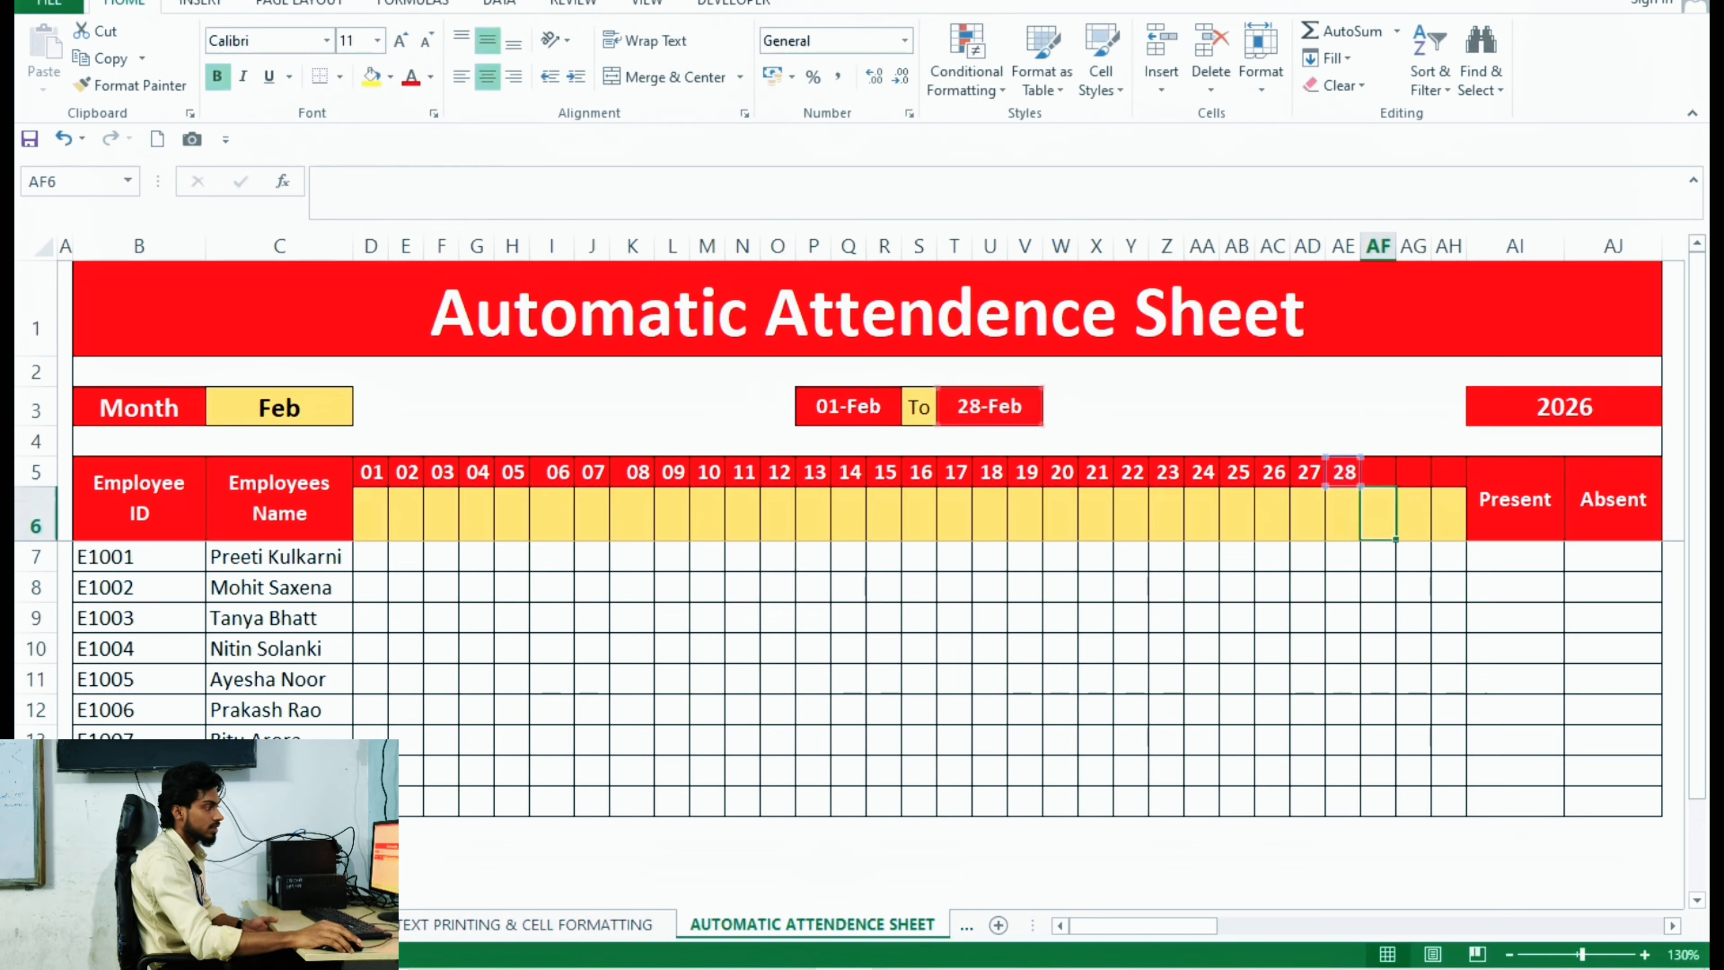
pyautogui.click(1414, 472)
pyautogui.doubleClick(1415, 472)
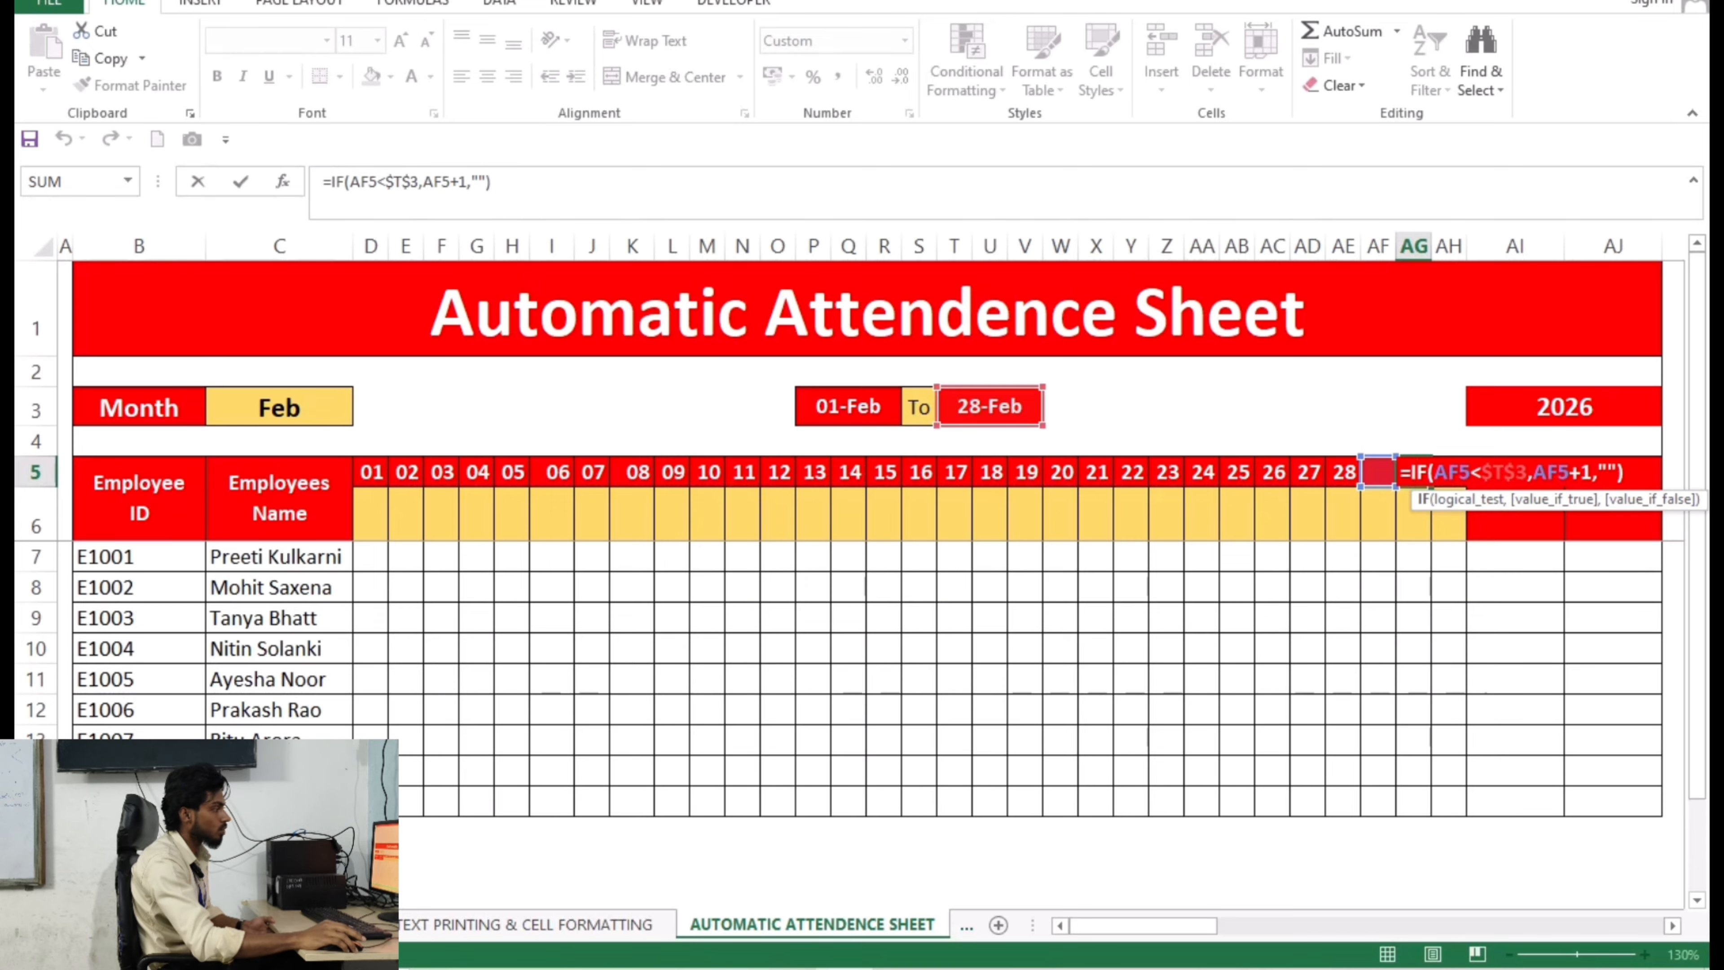
pyautogui.press('Return')
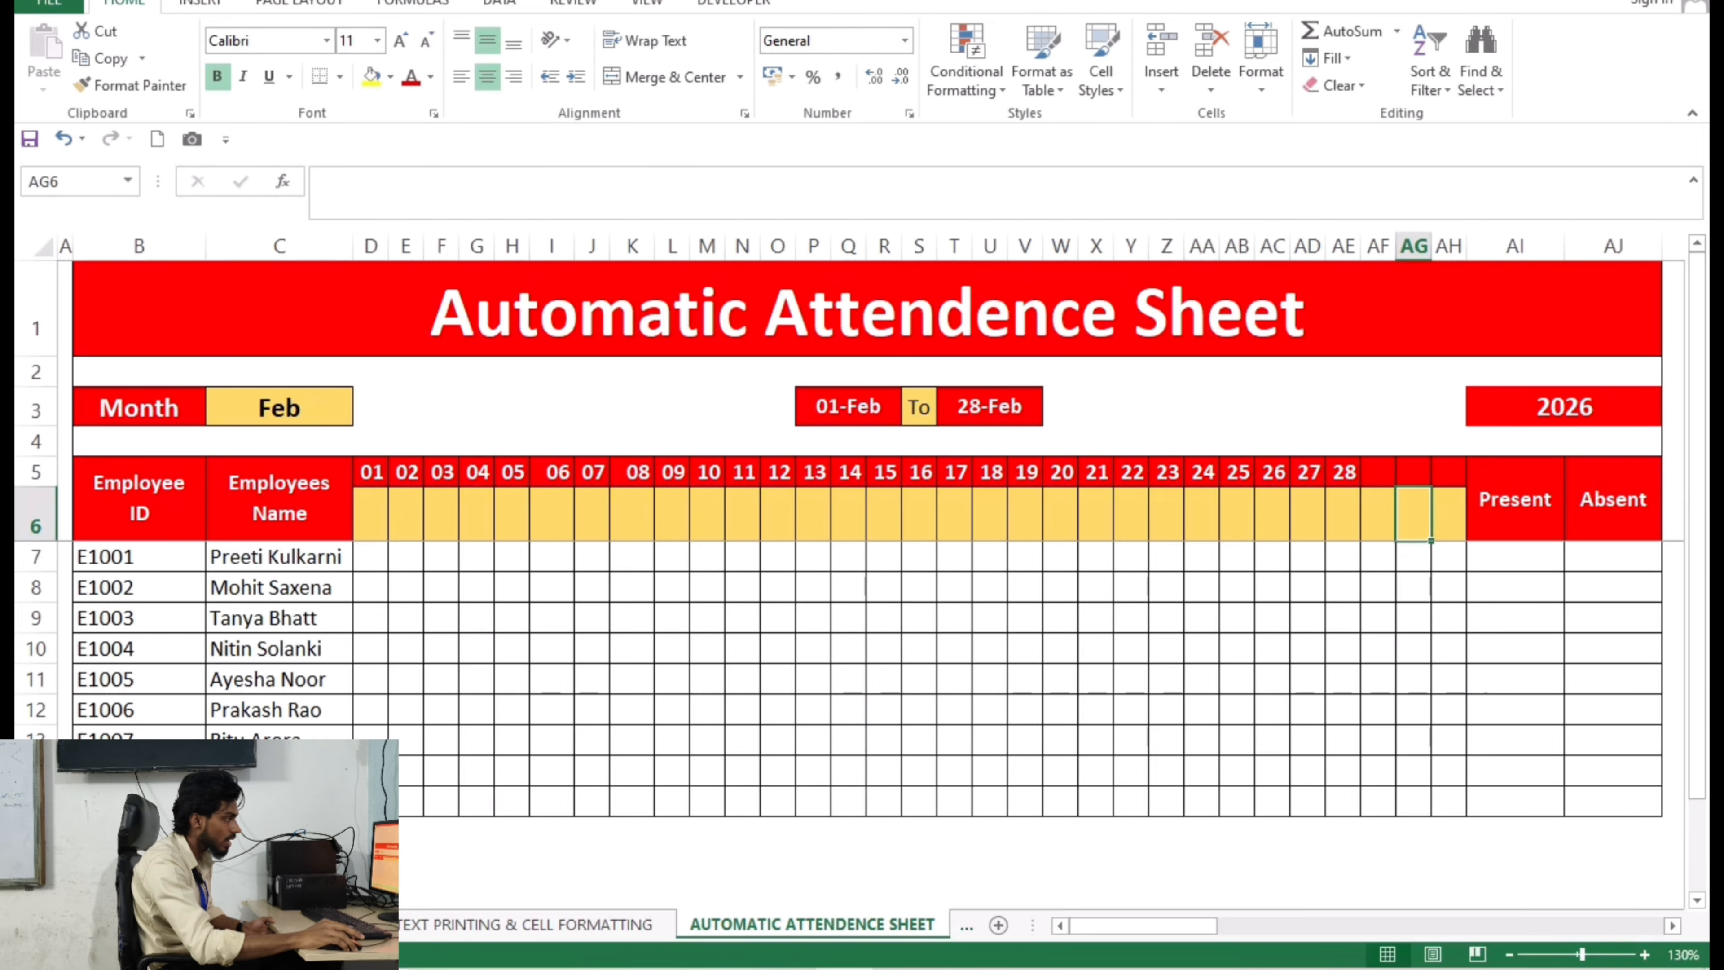
pyautogui.moveTo(1344, 473); pyautogui.dragTo(1169, 446)
# Step: Switch the month in C3 to Jun and check the header cells AG5 and AH5
pyautogui.click(278, 407)
pyautogui.click(364, 413)
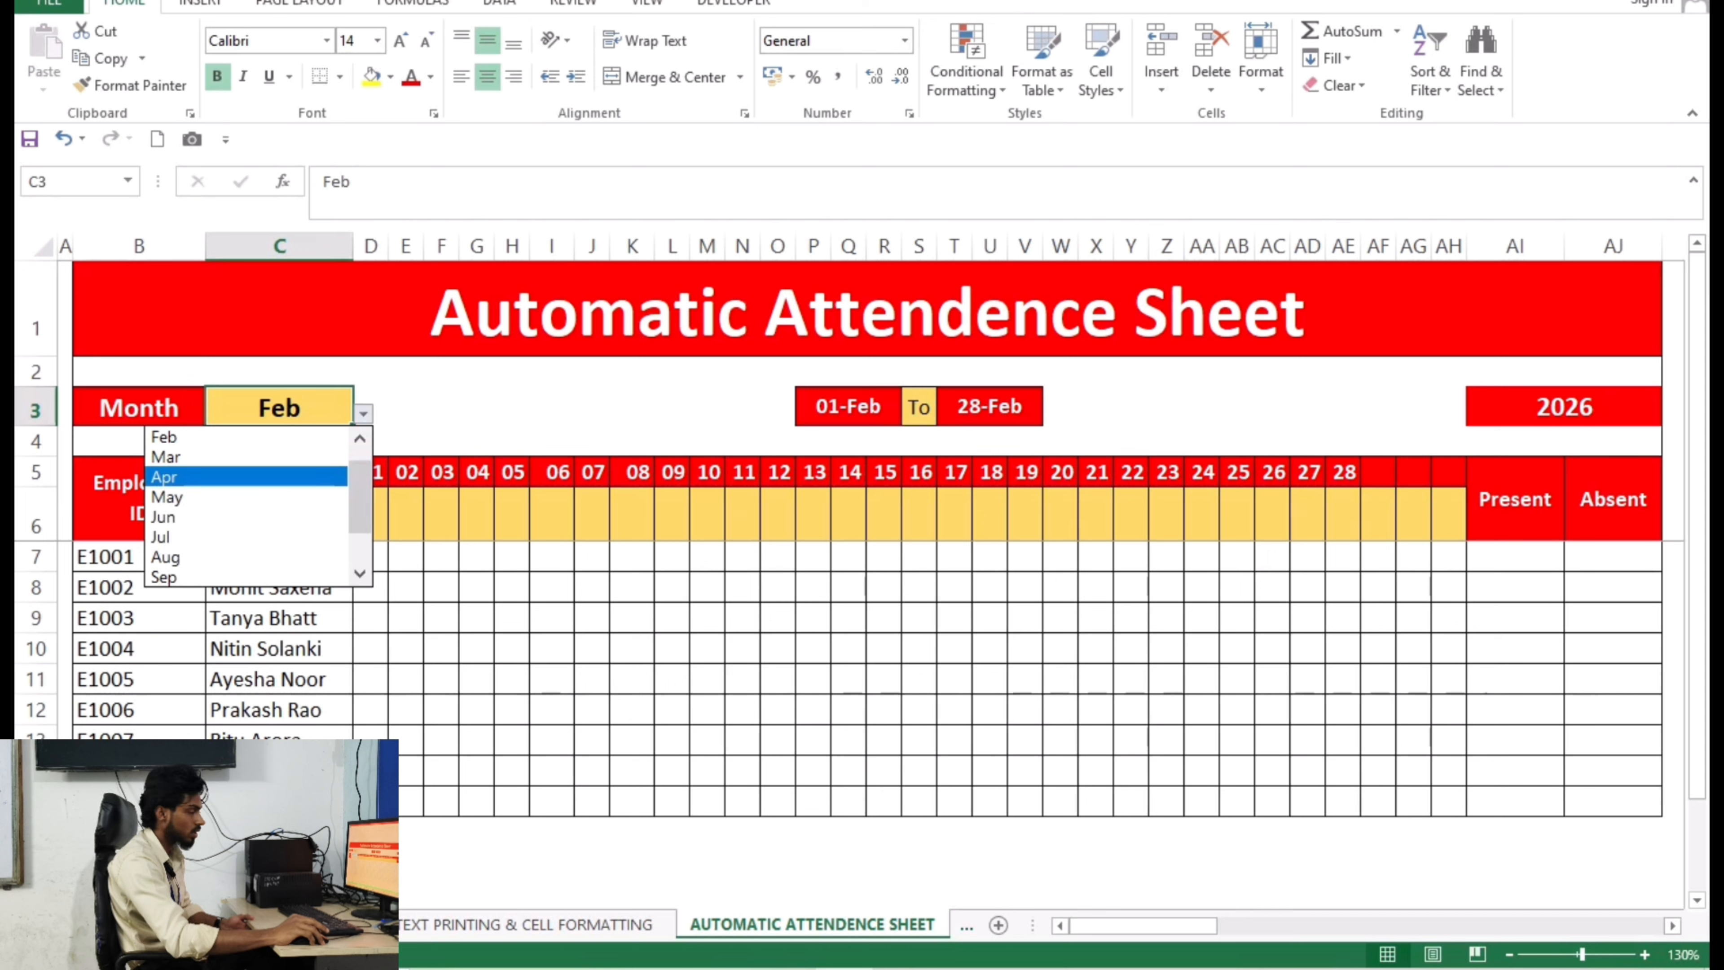
pyautogui.press('Down')
pyautogui.press('Down')
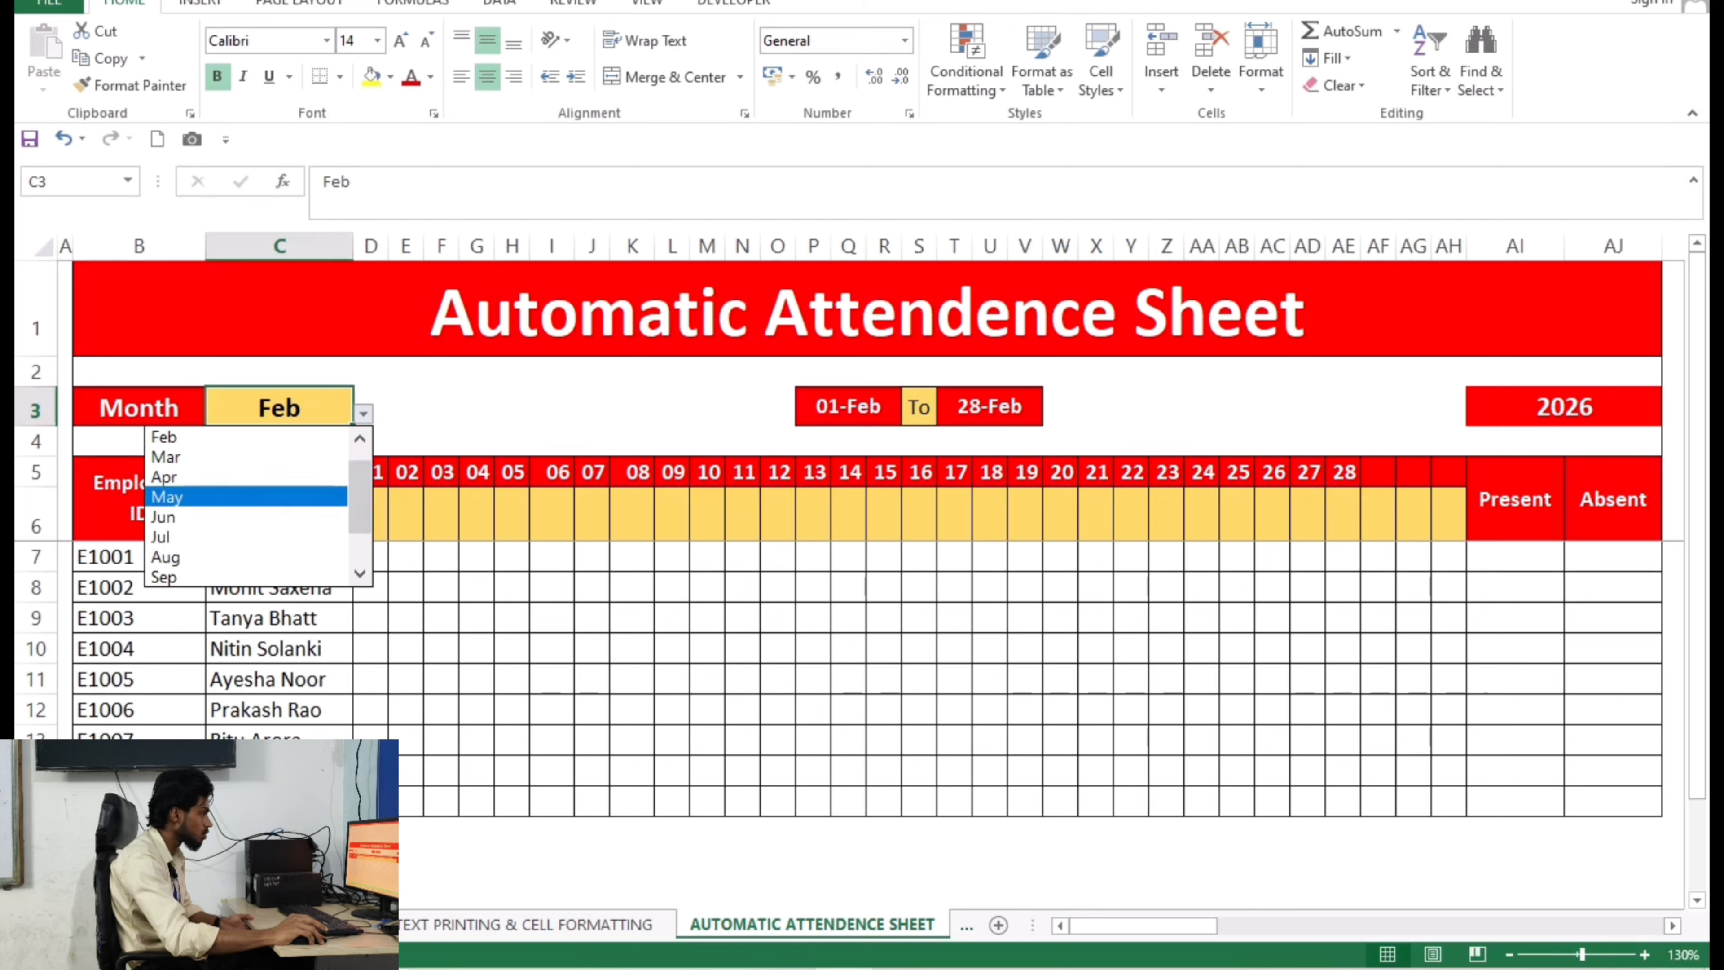
pyautogui.click(246, 517)
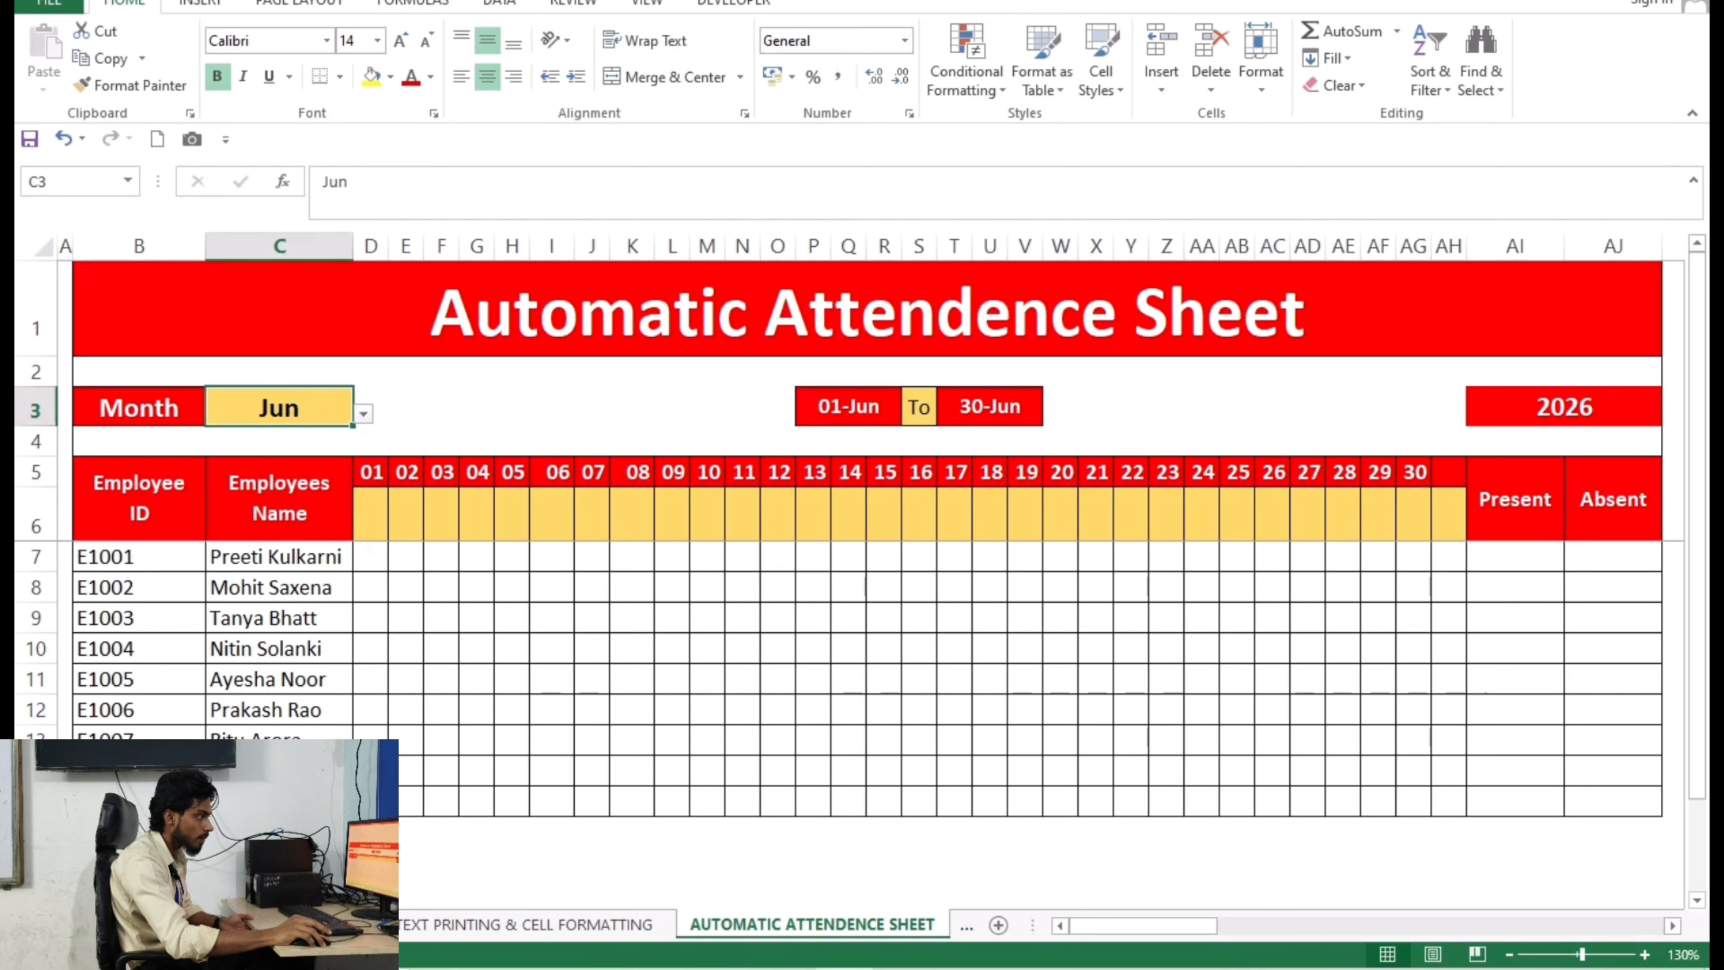
pyautogui.click(1414, 472)
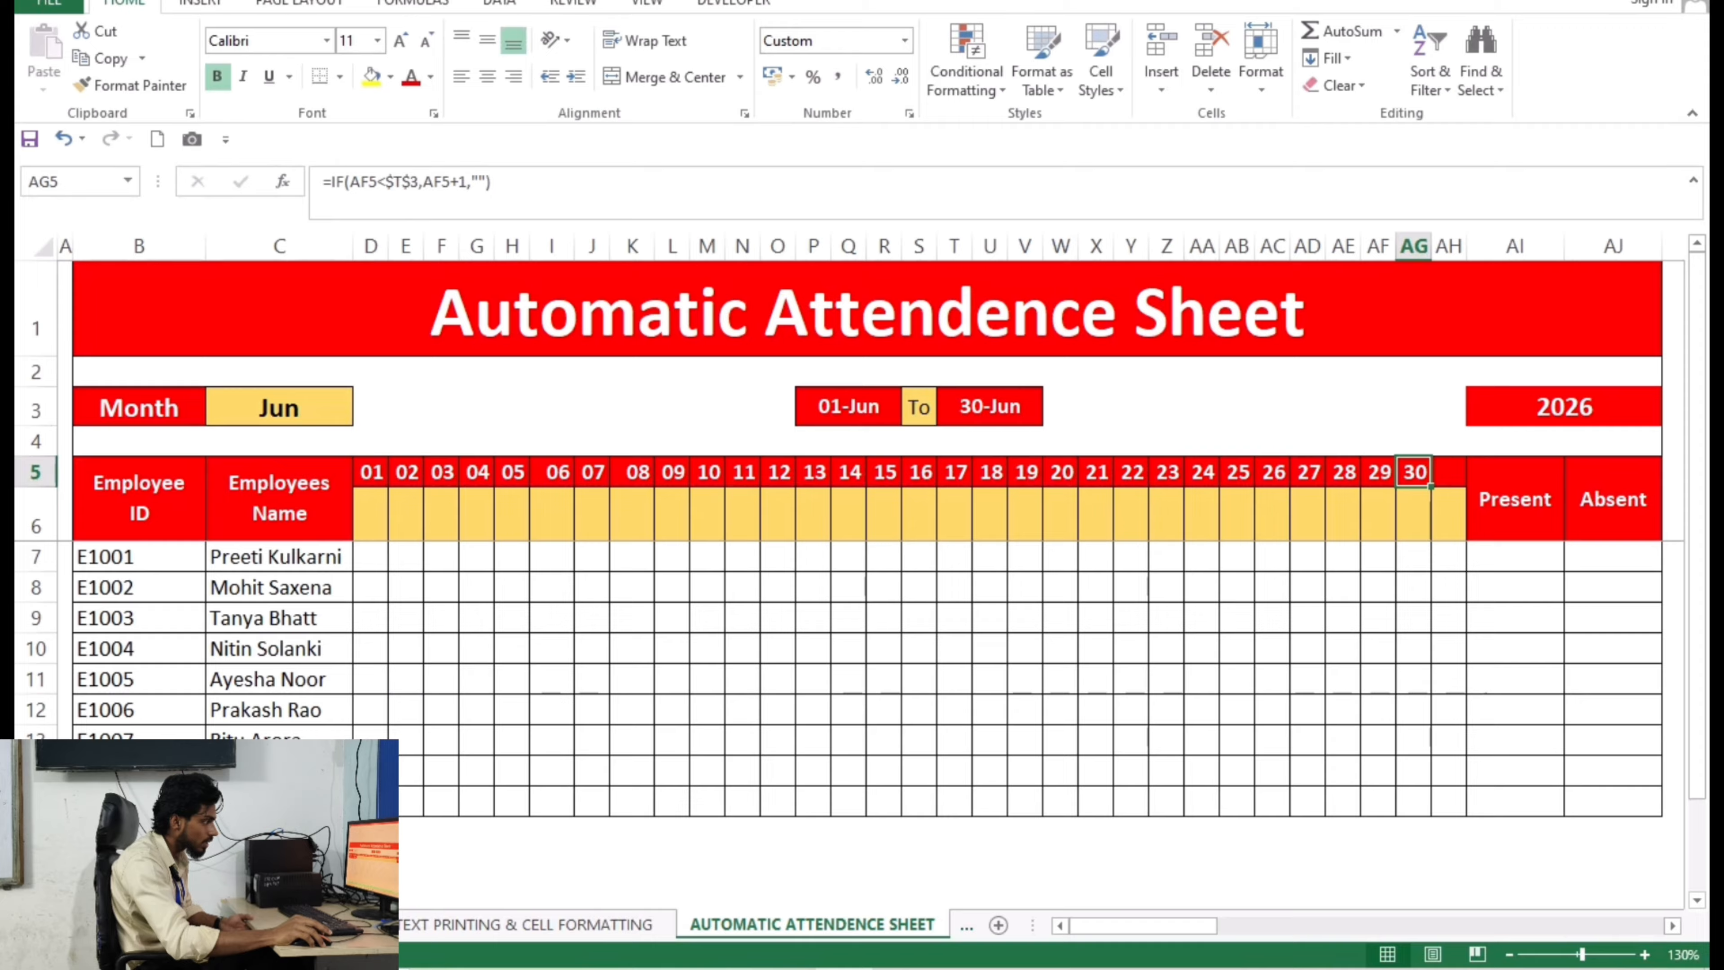
pyautogui.click(1449, 472)
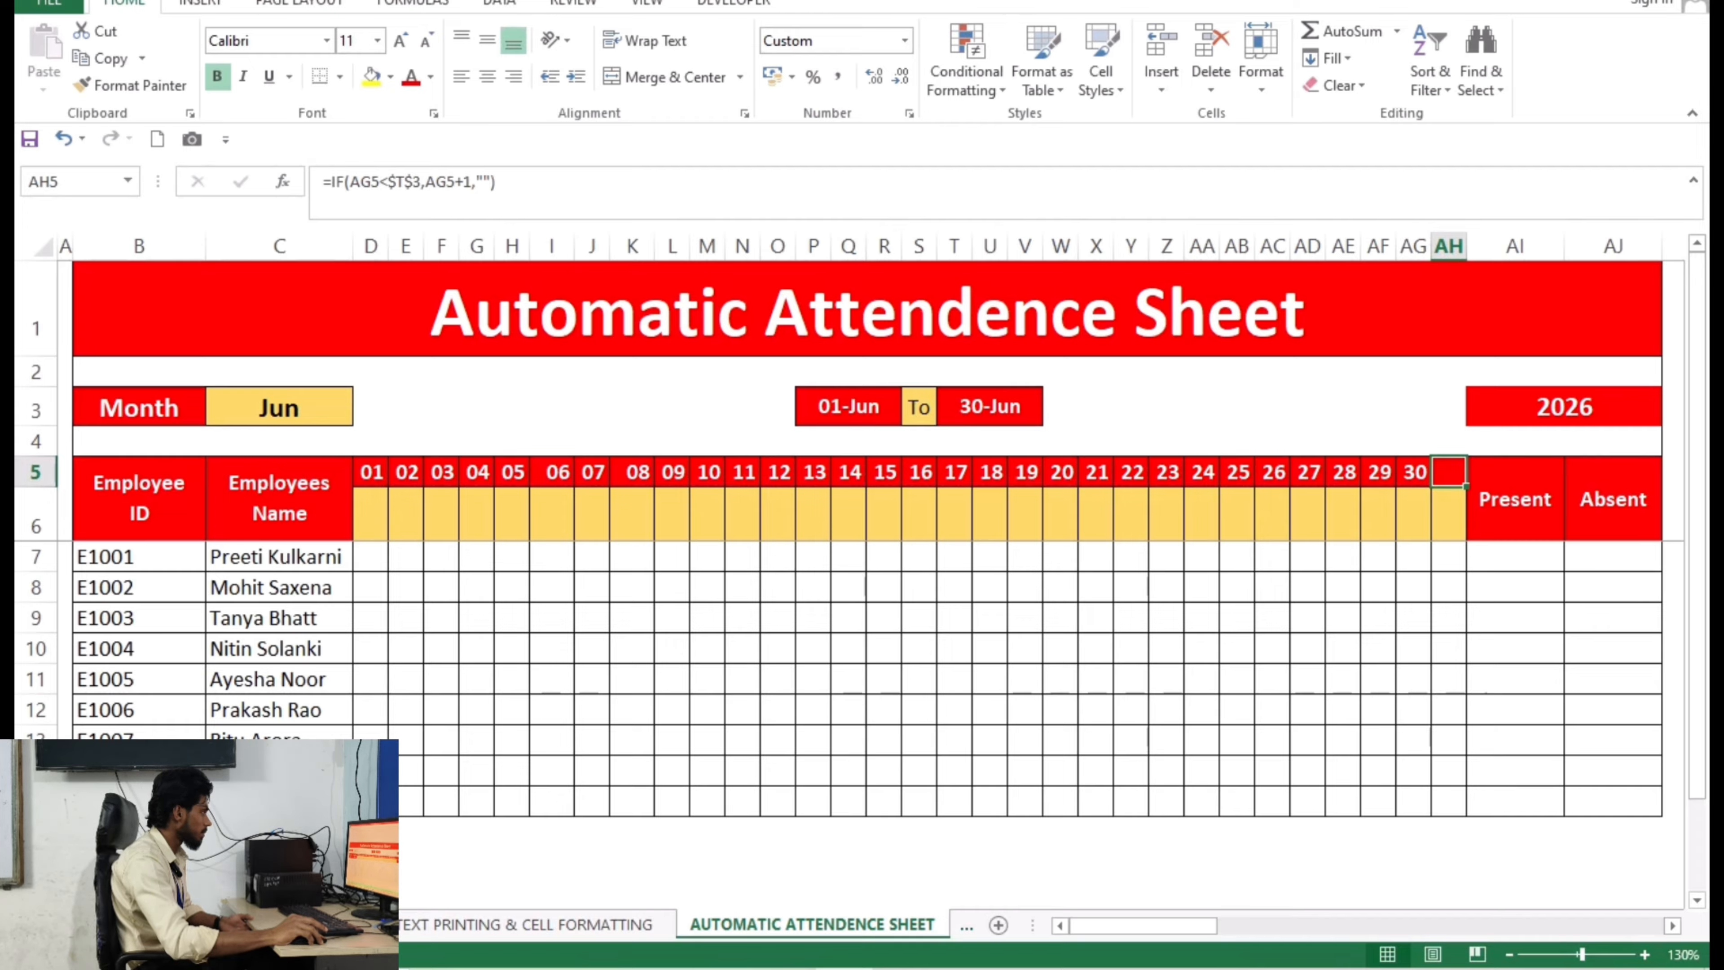
# Step: Set the month in C3 back to Jan
pyautogui.click(279, 407)
pyautogui.click(363, 413)
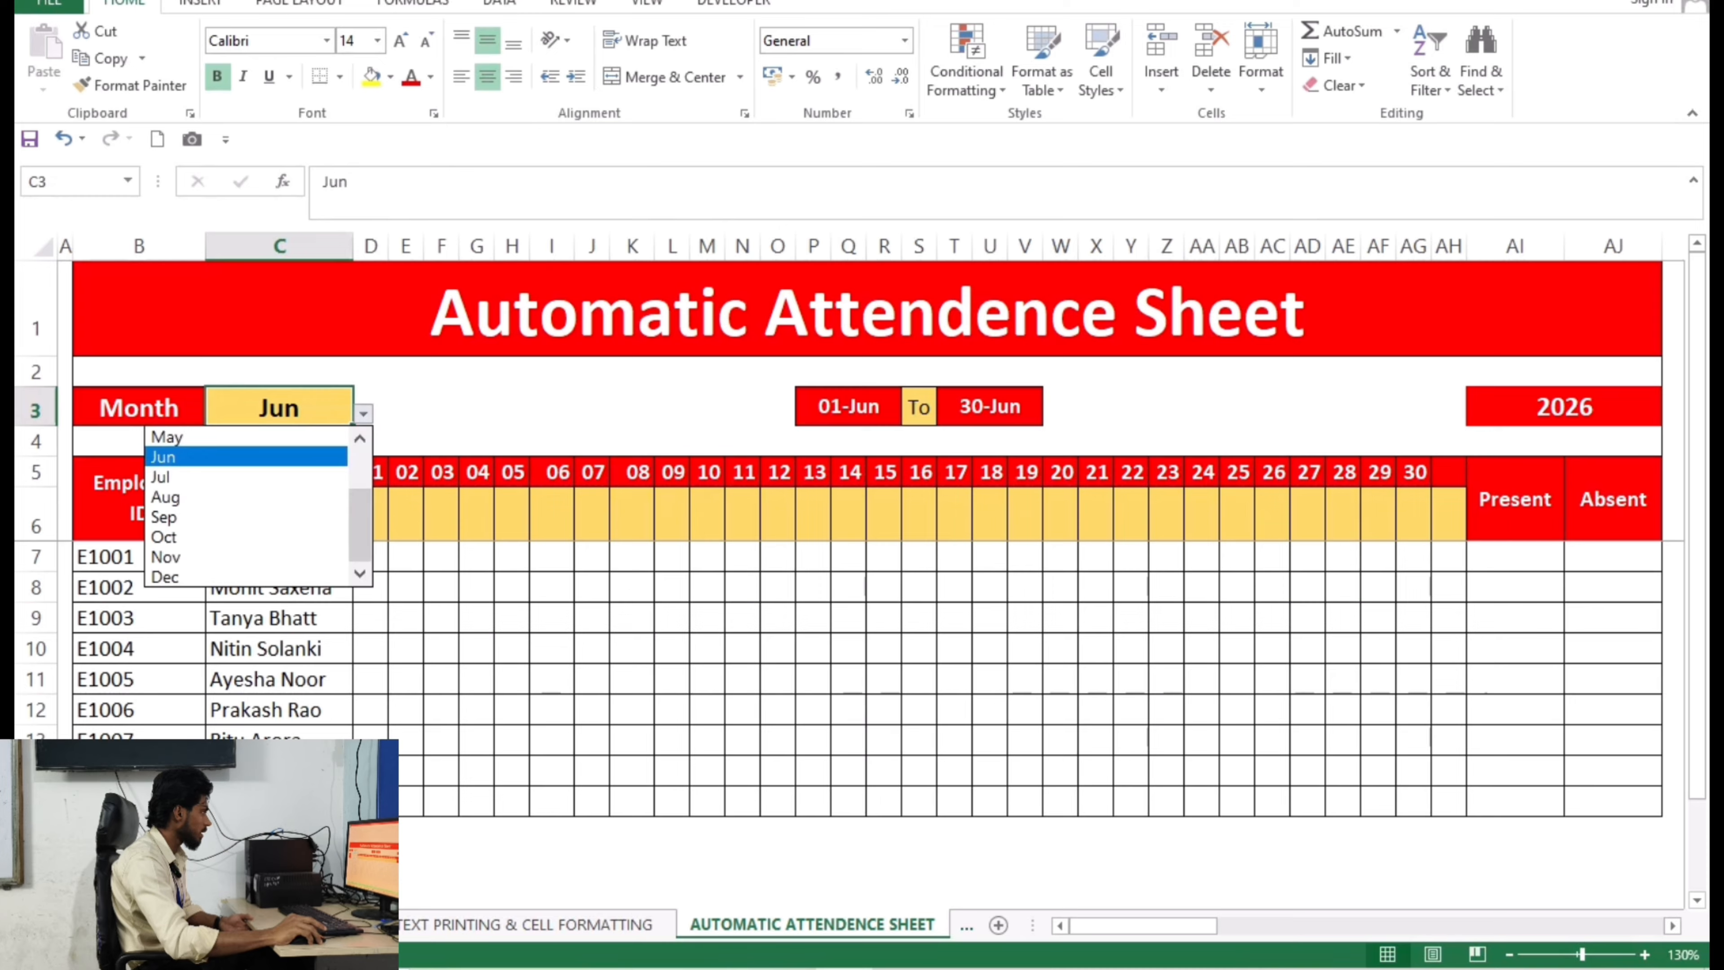
pyautogui.moveTo(360, 524); pyautogui.dragTo(359, 478)
pyautogui.click(204, 436)
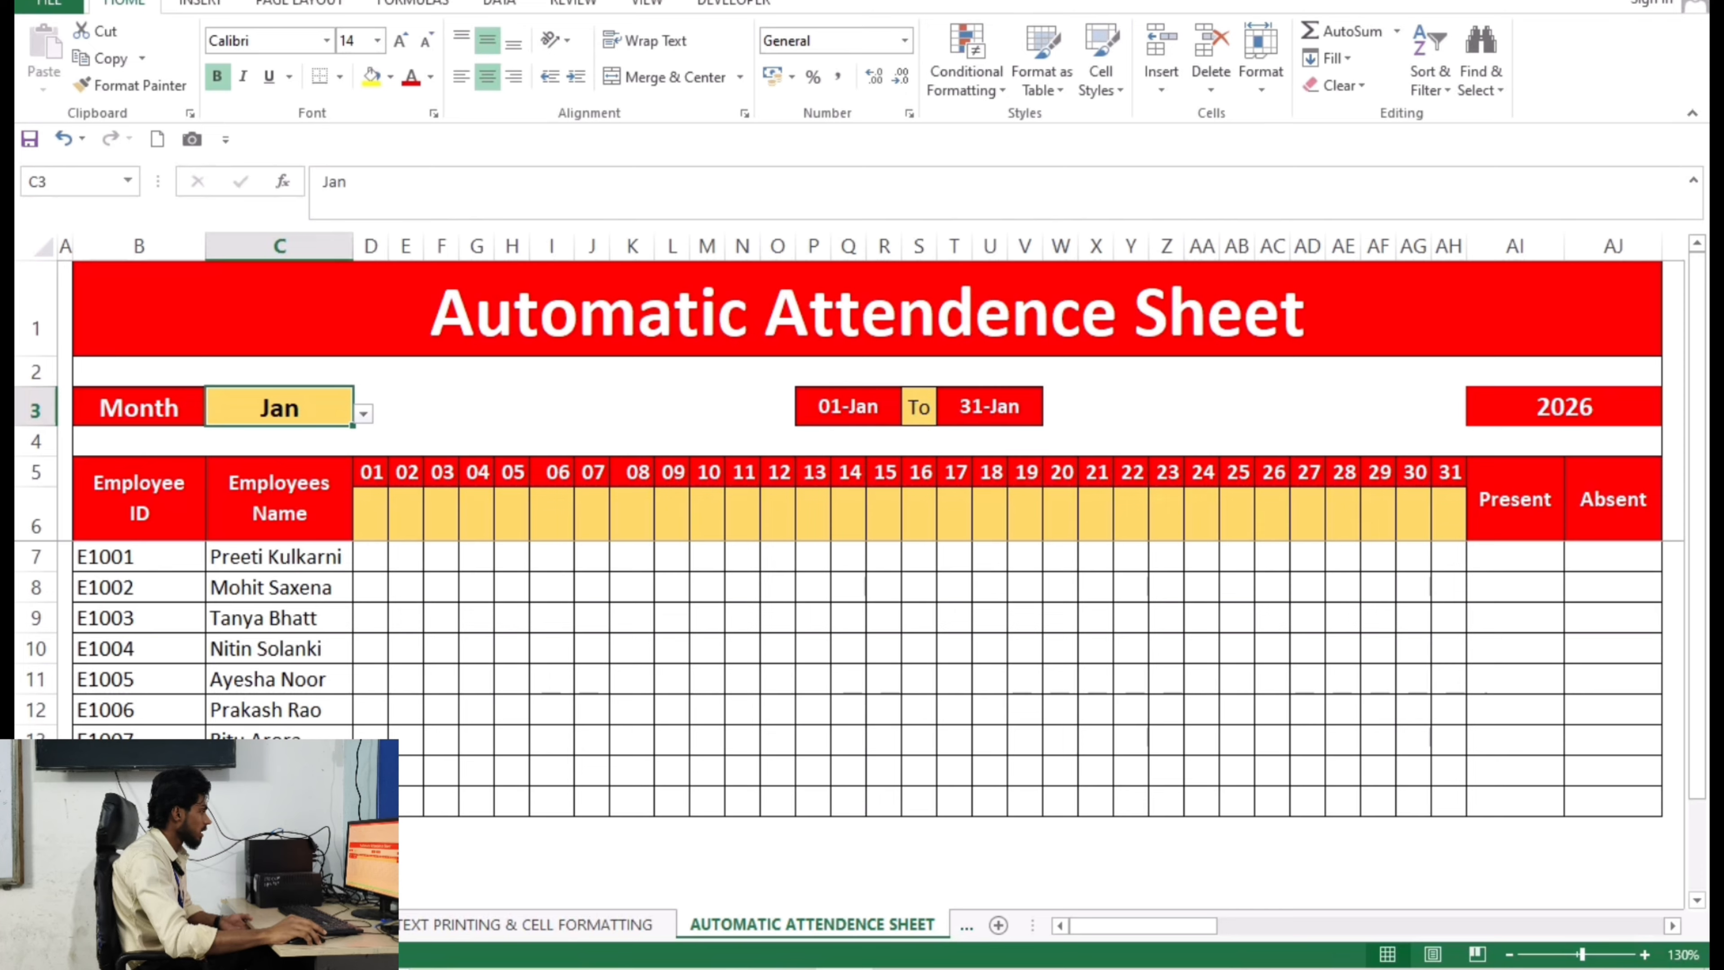
# Step: Begin a TEXT function formula in D6, below the first day header, for its weekday name
pyautogui.click(371, 515)
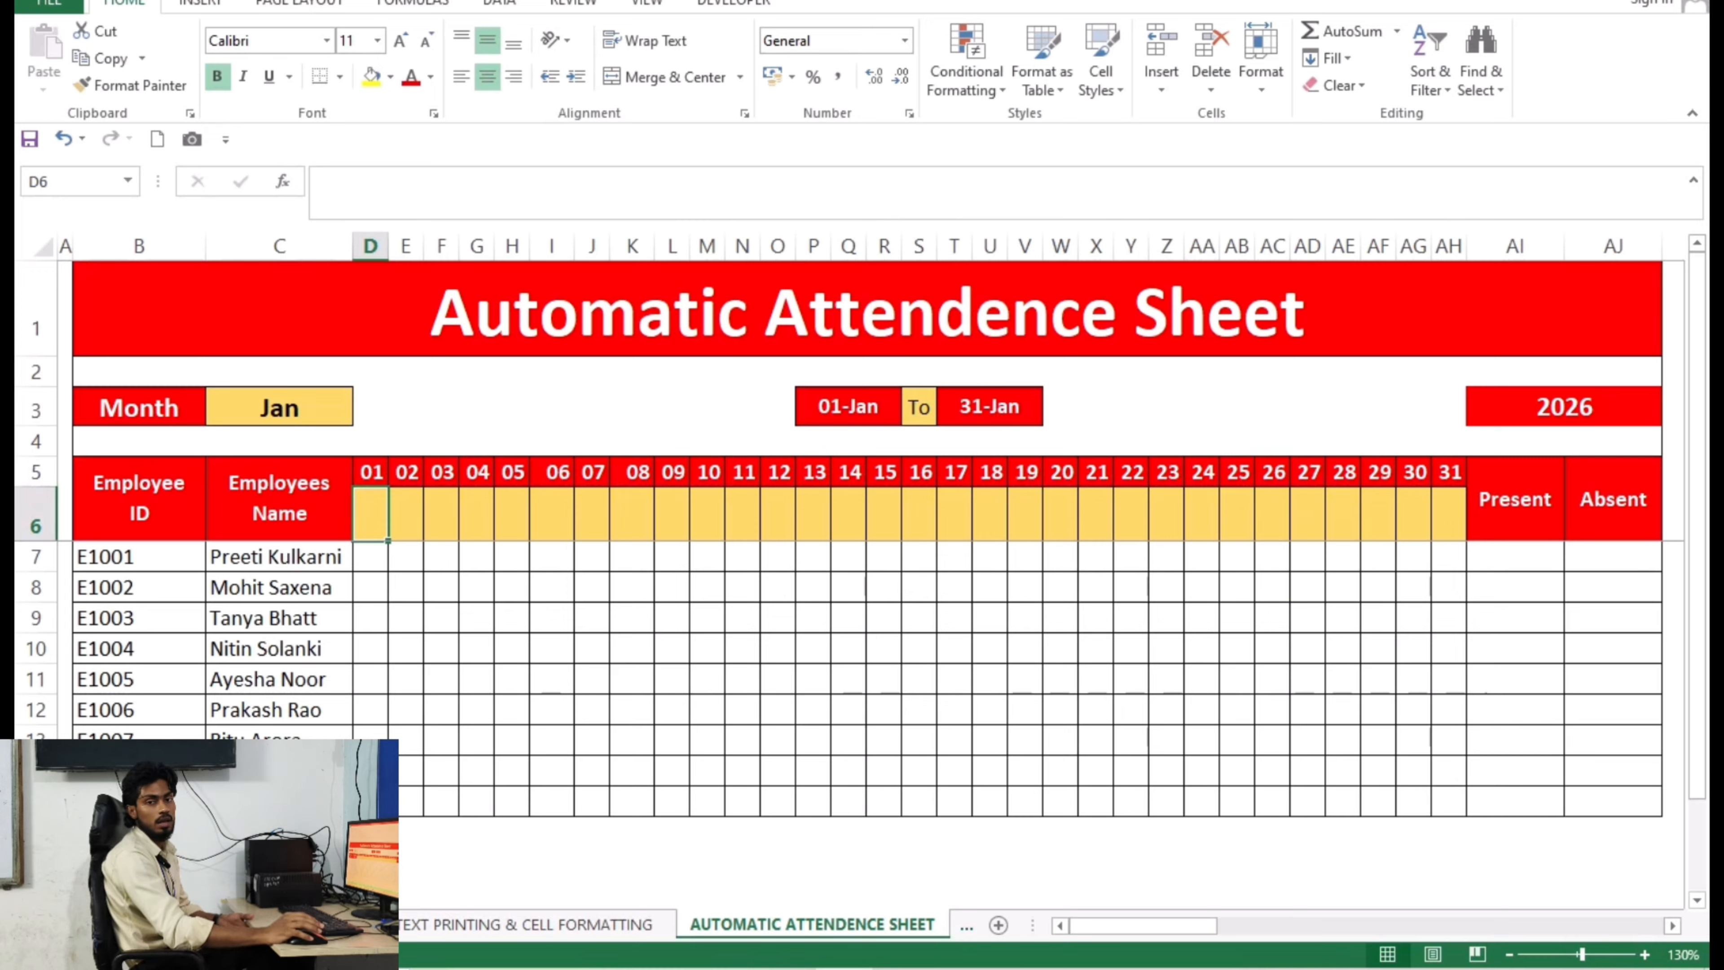
pyautogui.write('=text')
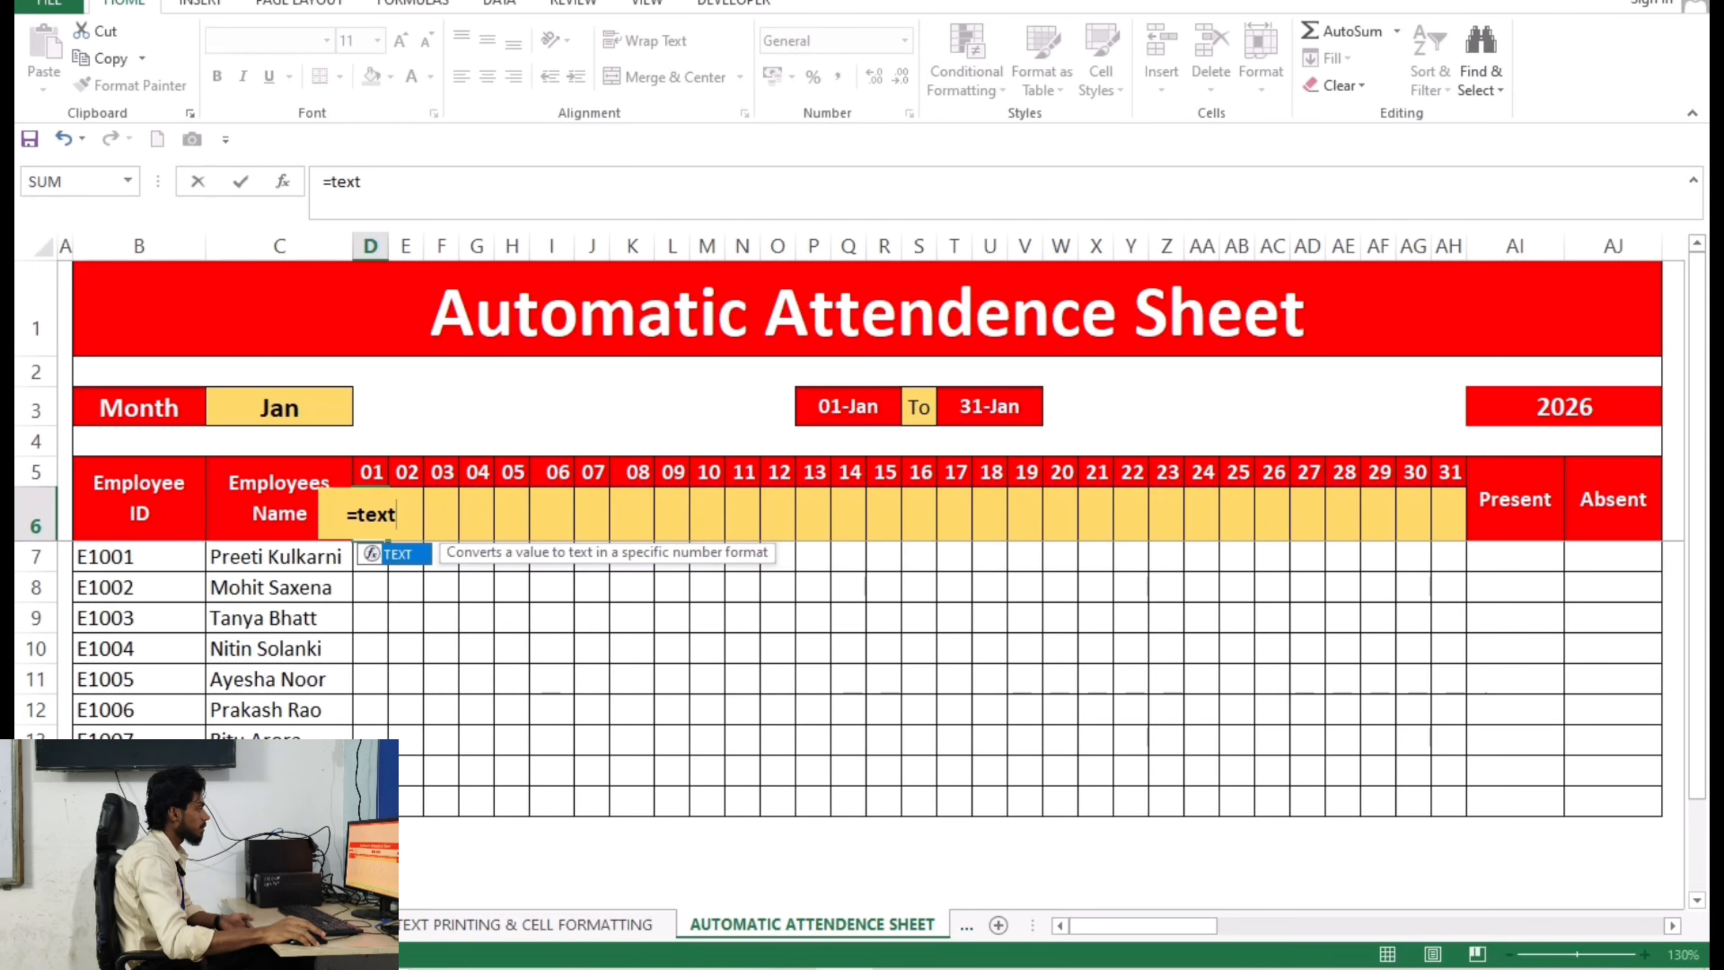
pyautogui.write('(')
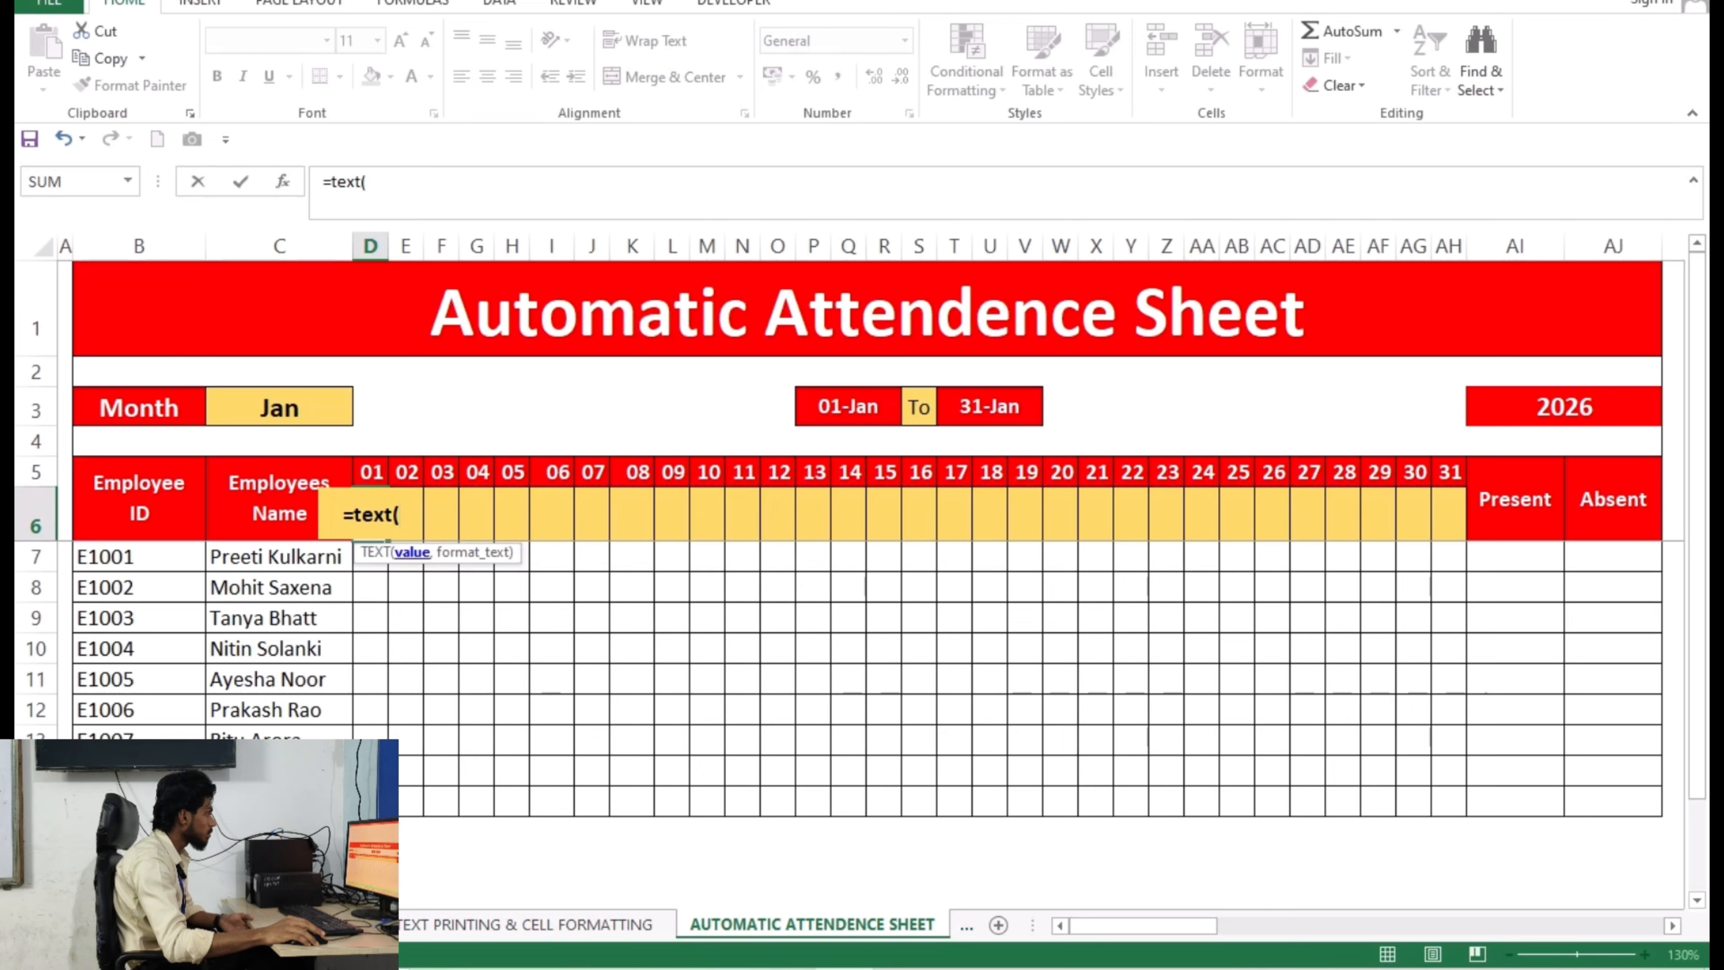
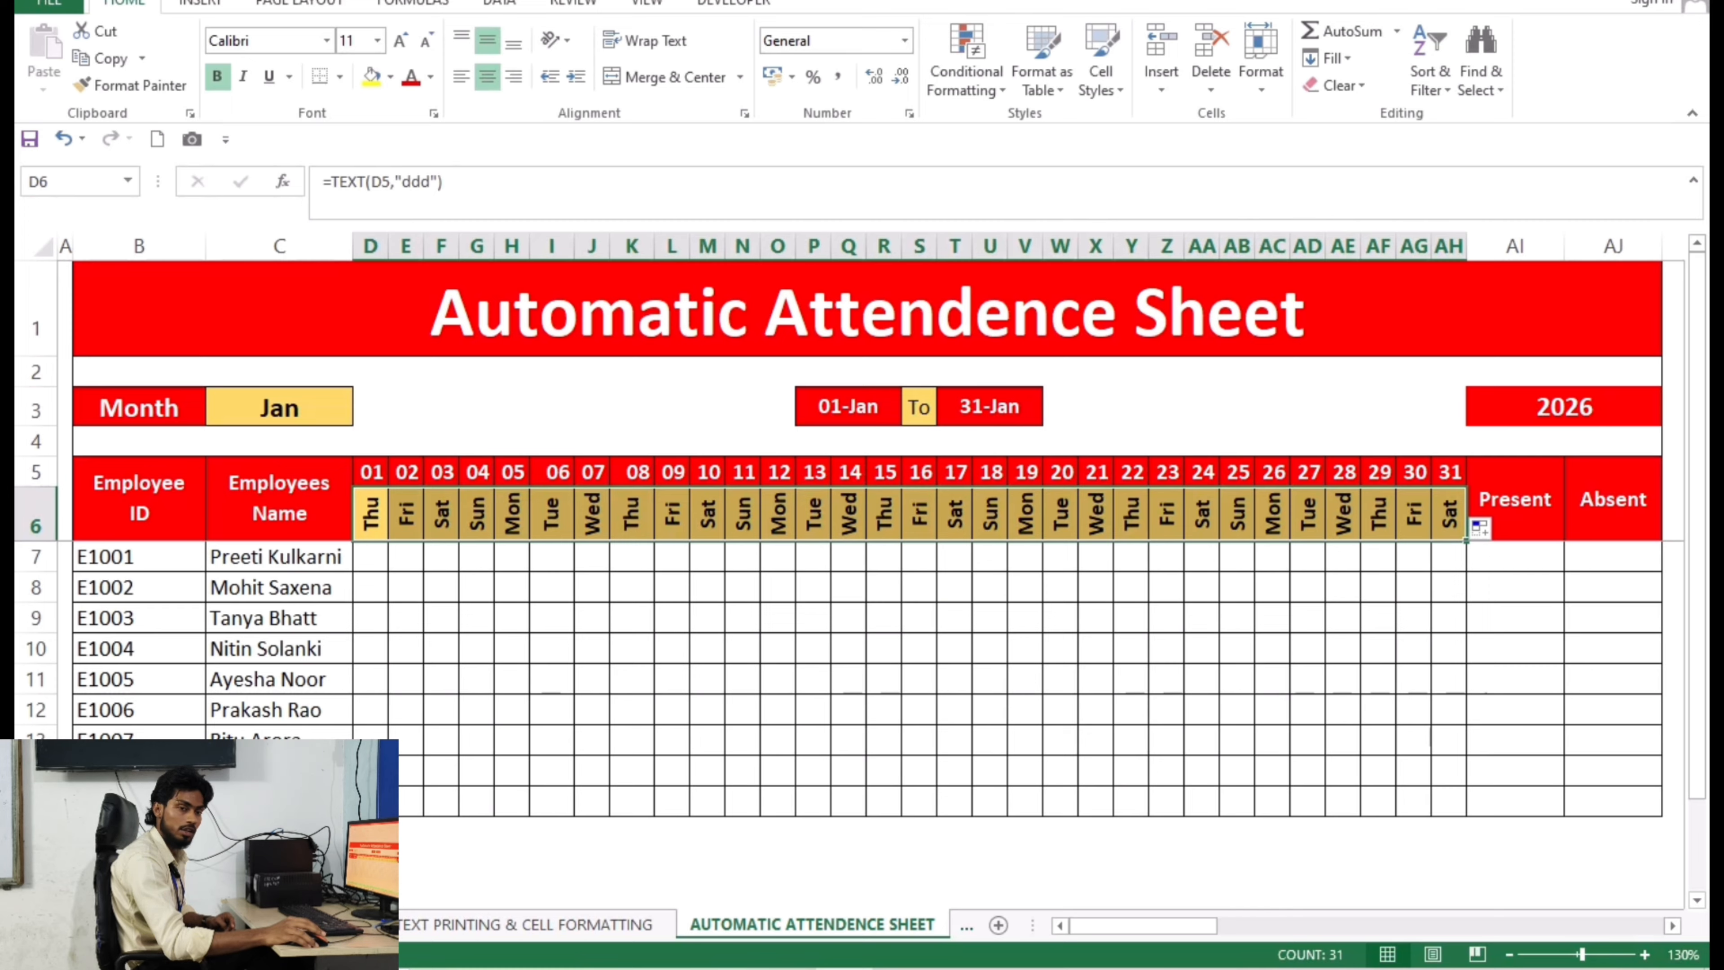
# Step: Test the weekday row by switching the month in C3 to Mar, Jul and back to Jan
pyautogui.click(955, 514)
pyautogui.click(279, 407)
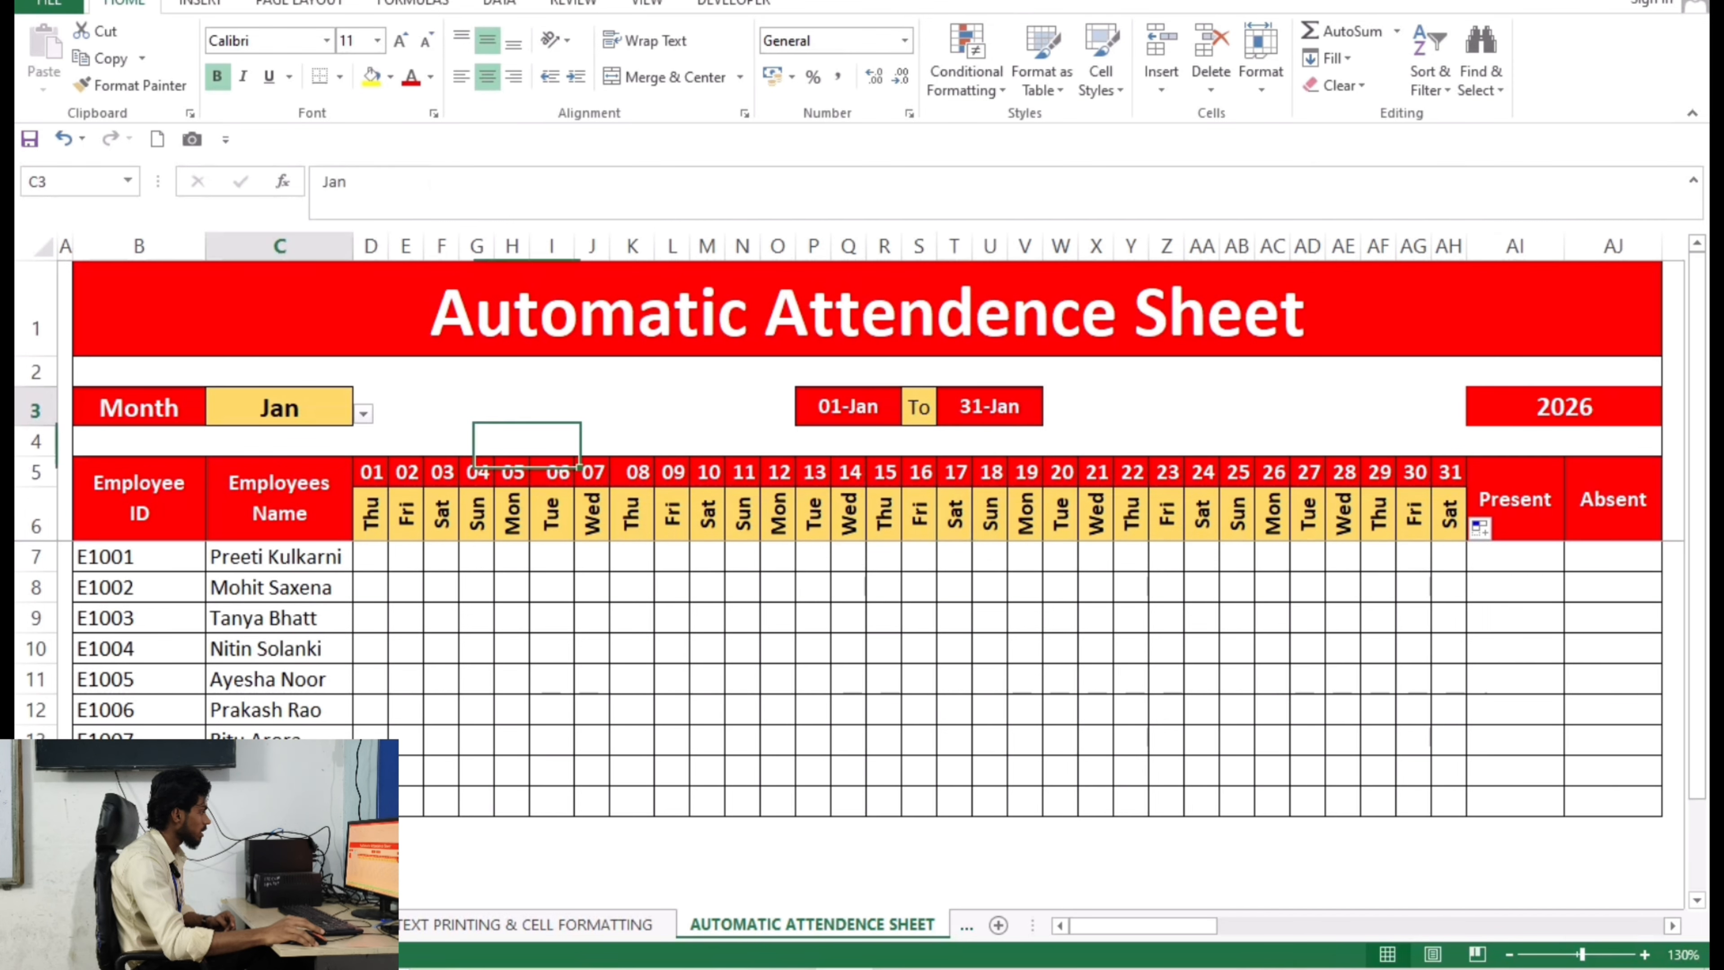
pyautogui.click(364, 413)
pyautogui.click(246, 477)
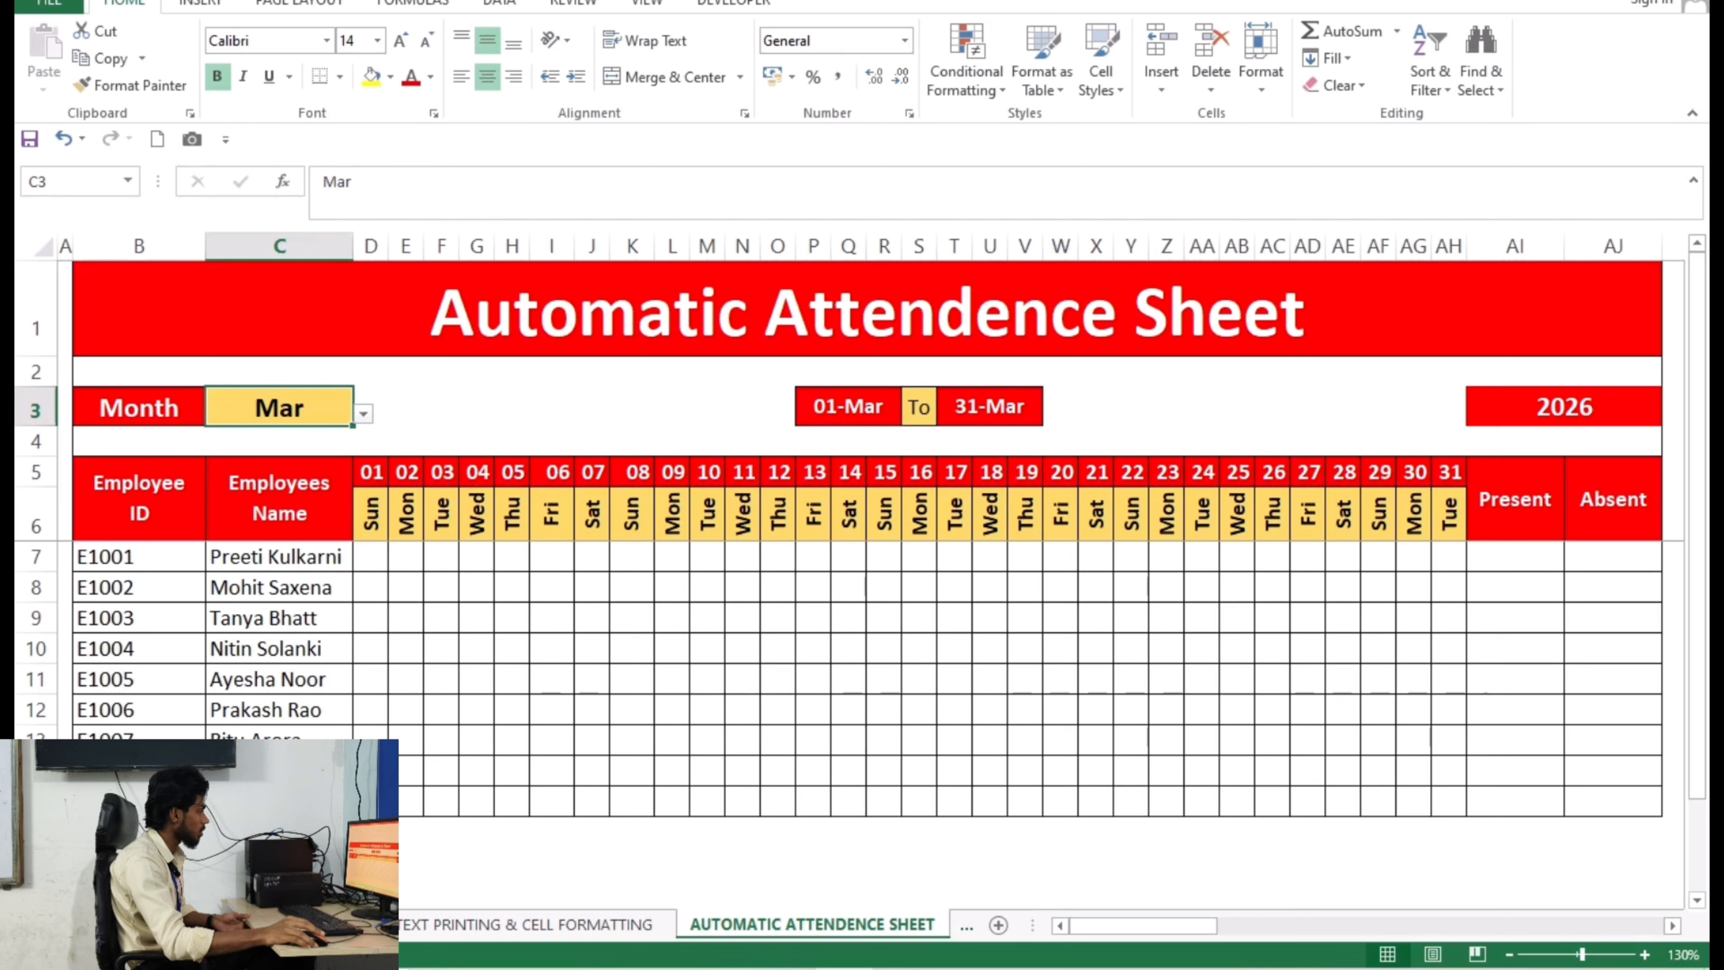
pyautogui.click(364, 413)
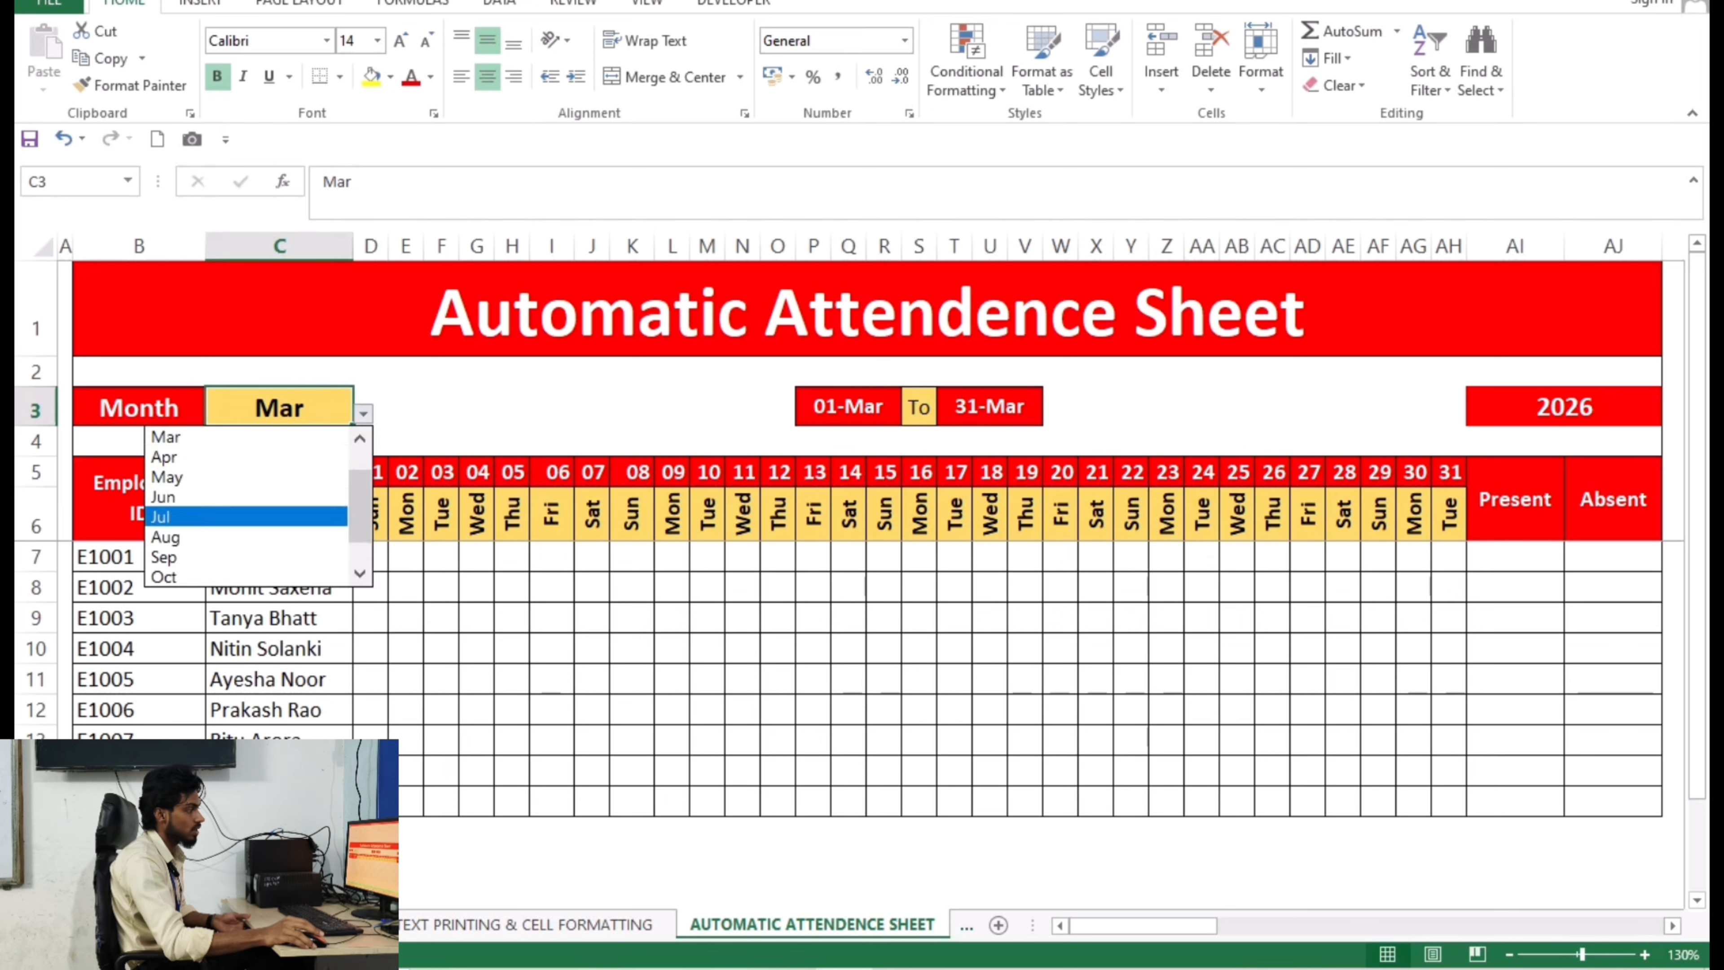
pyautogui.click(246, 517)
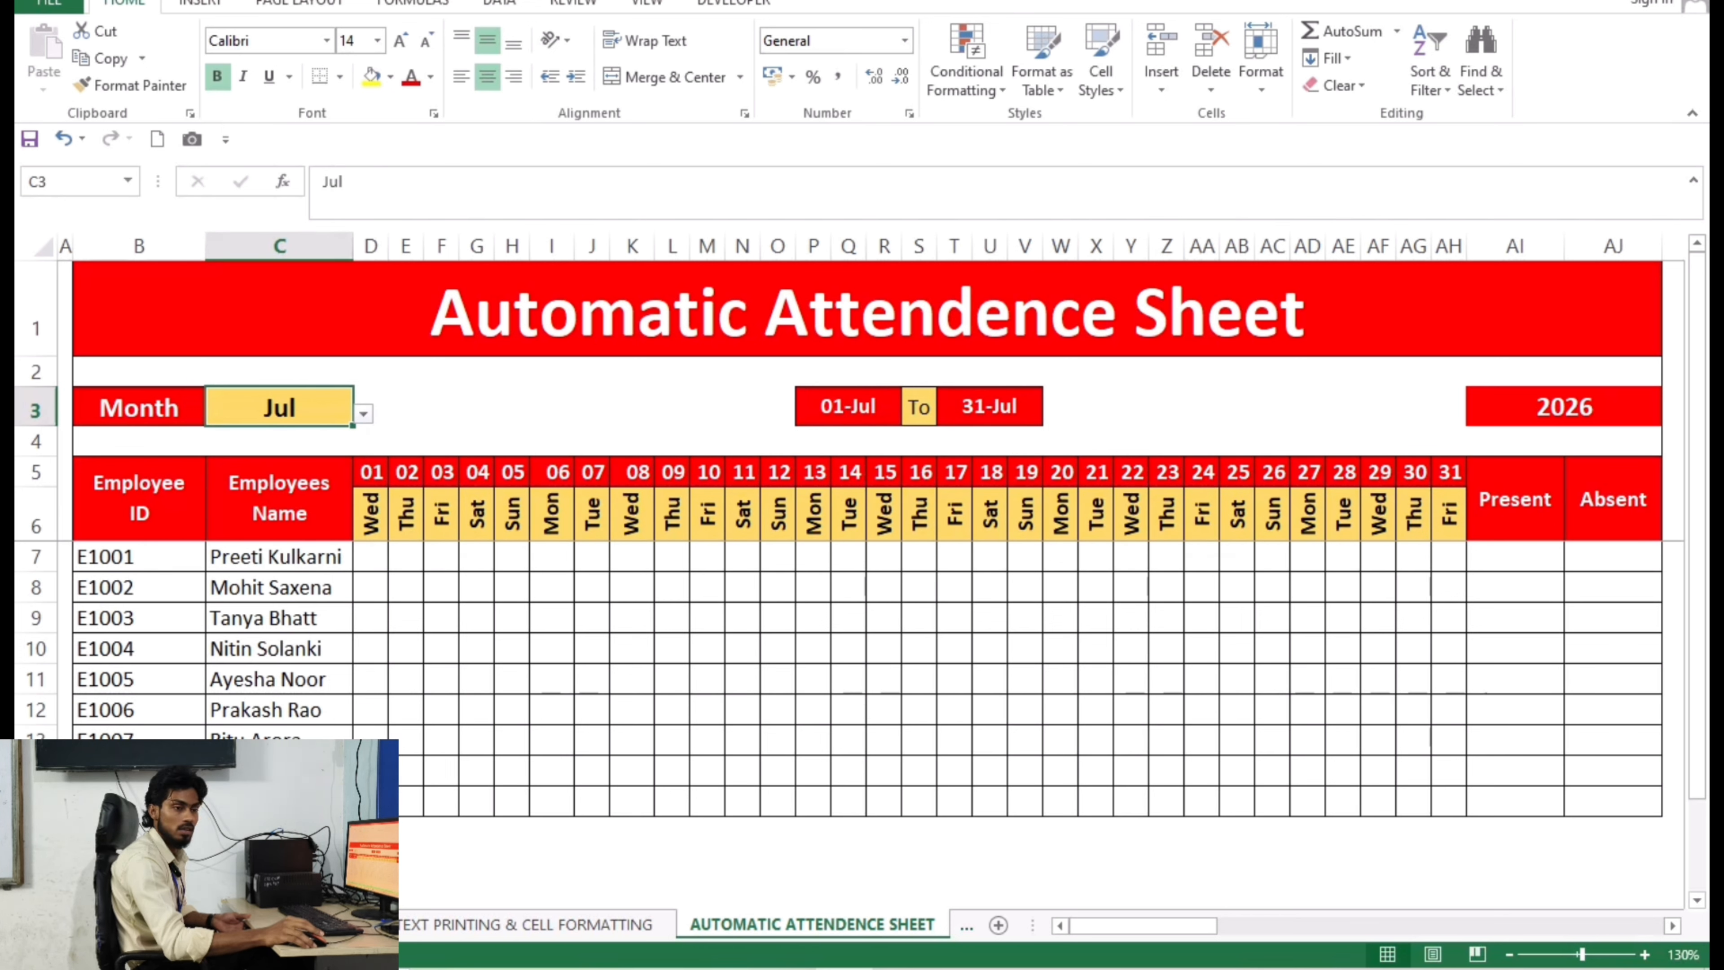
pyautogui.click(364, 413)
pyautogui.click(245, 436)
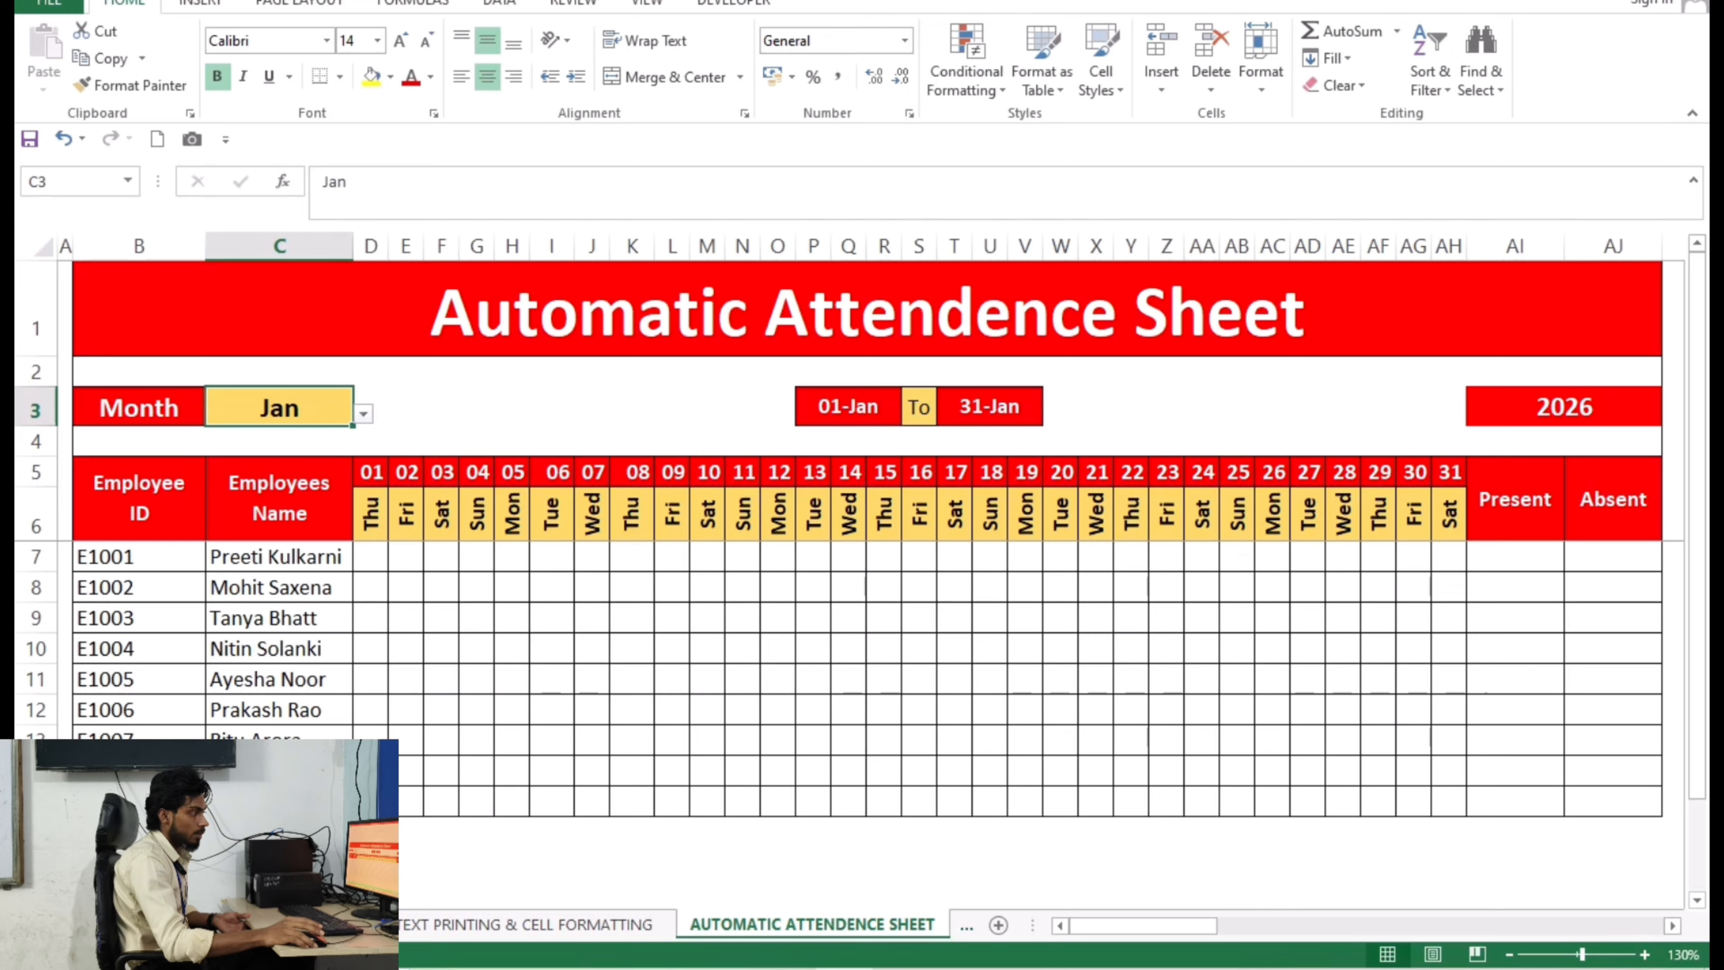
pyautogui.click(1515, 557)
pyautogui.click(1612, 557)
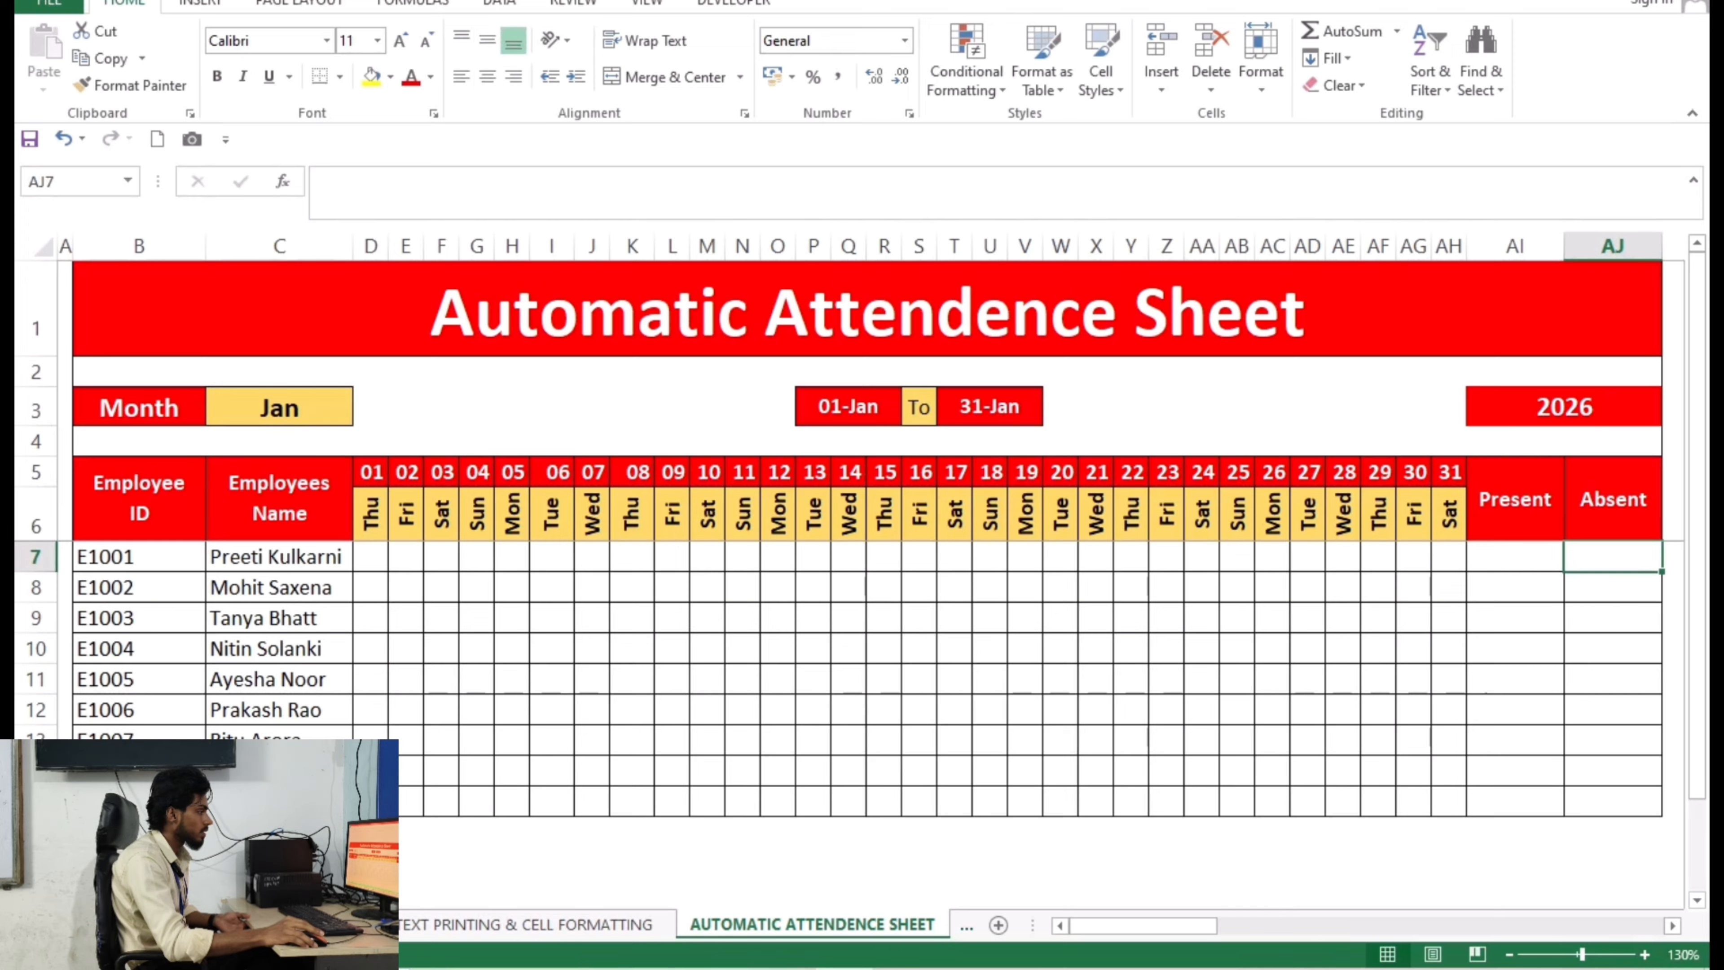
pyautogui.click(1515, 557)
pyautogui.click(1613, 557)
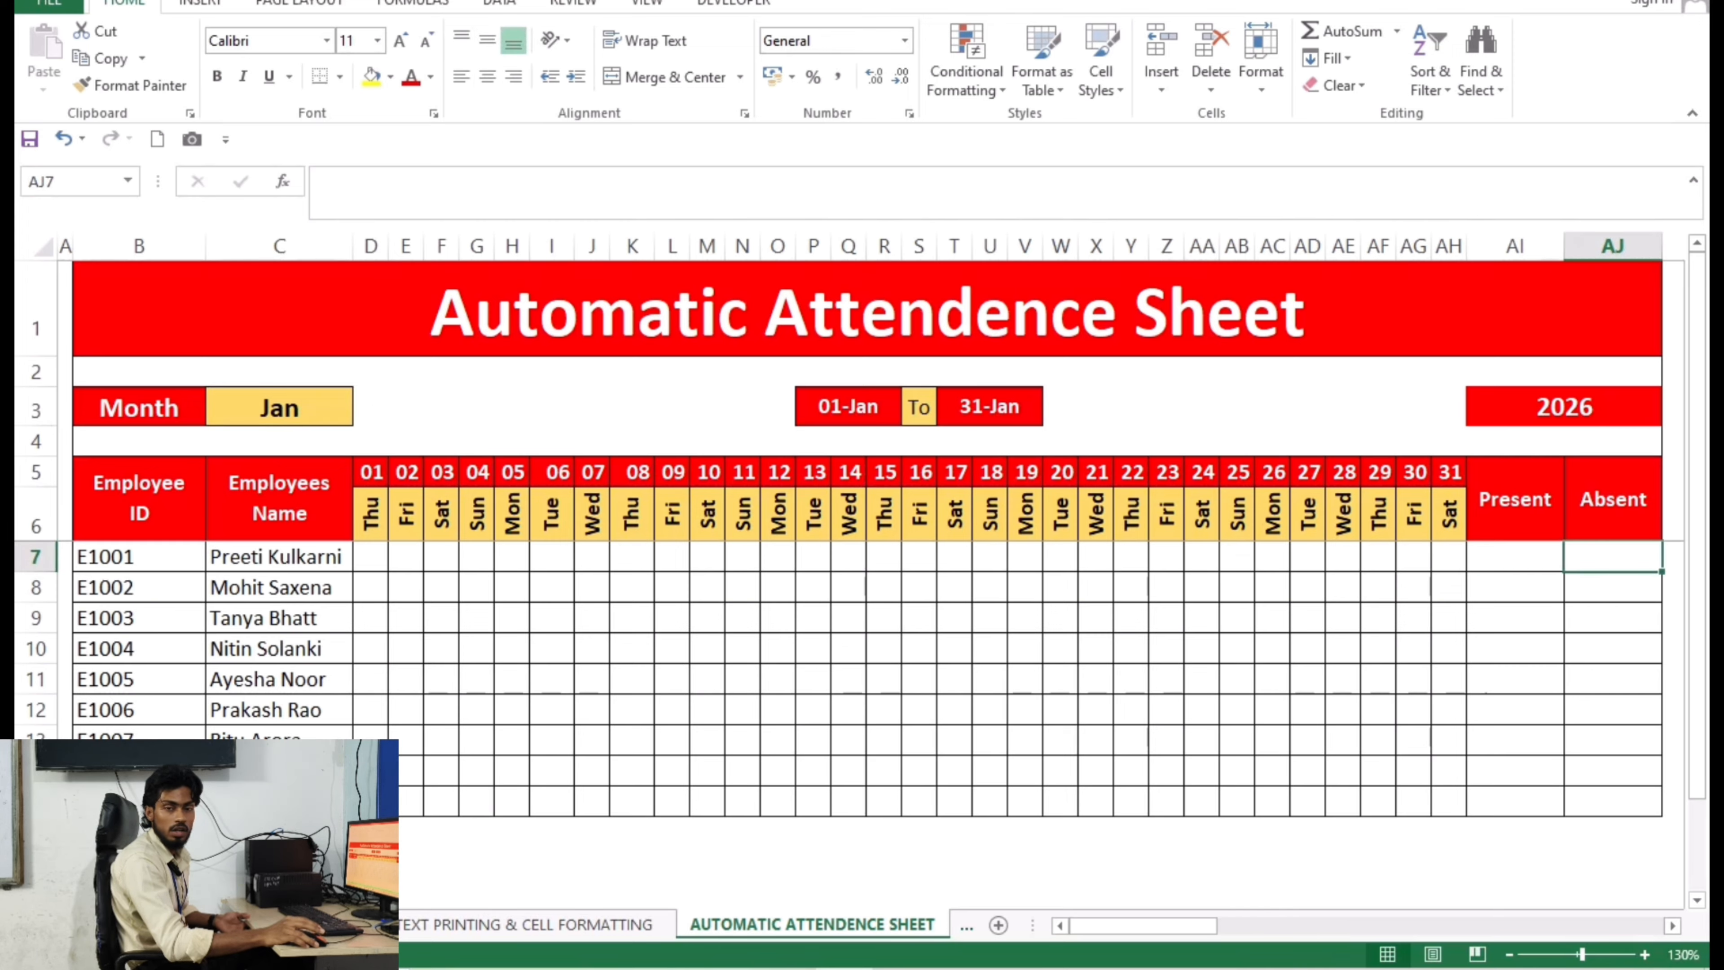
pyautogui.click(1514, 556)
pyautogui.click(1612, 557)
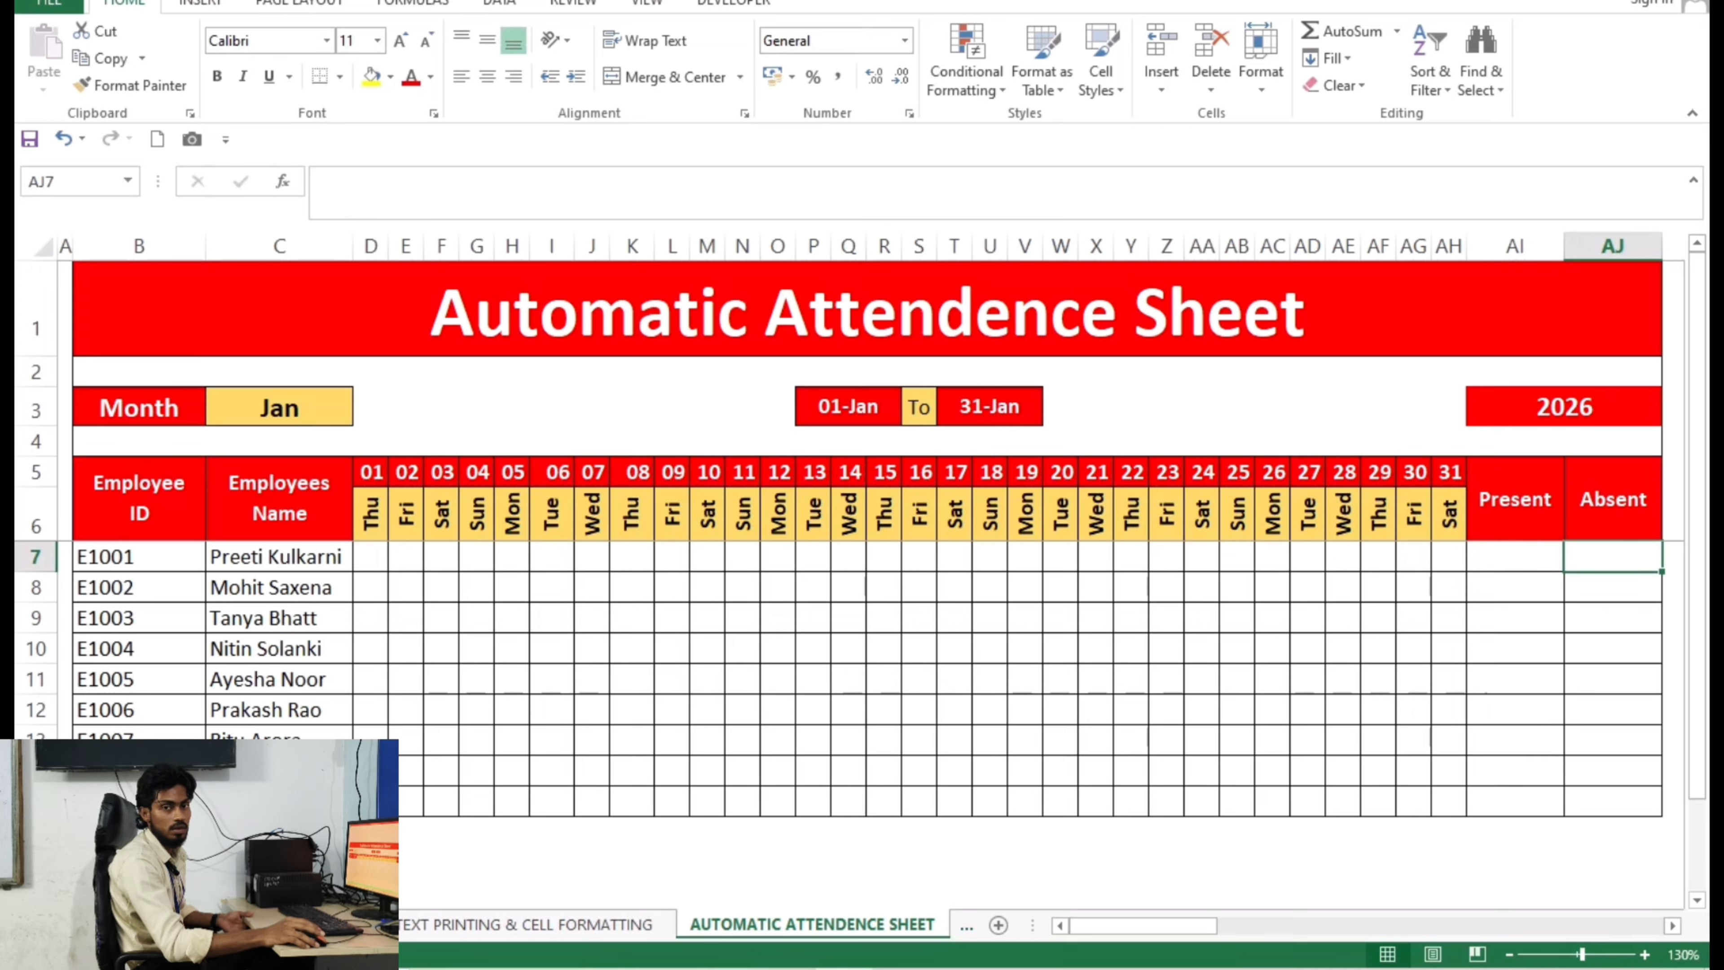
# Step: Enter =COUNTIF(D7:AH7,"P") in AI7 to count the first employee's present days
pyautogui.click(1515, 557)
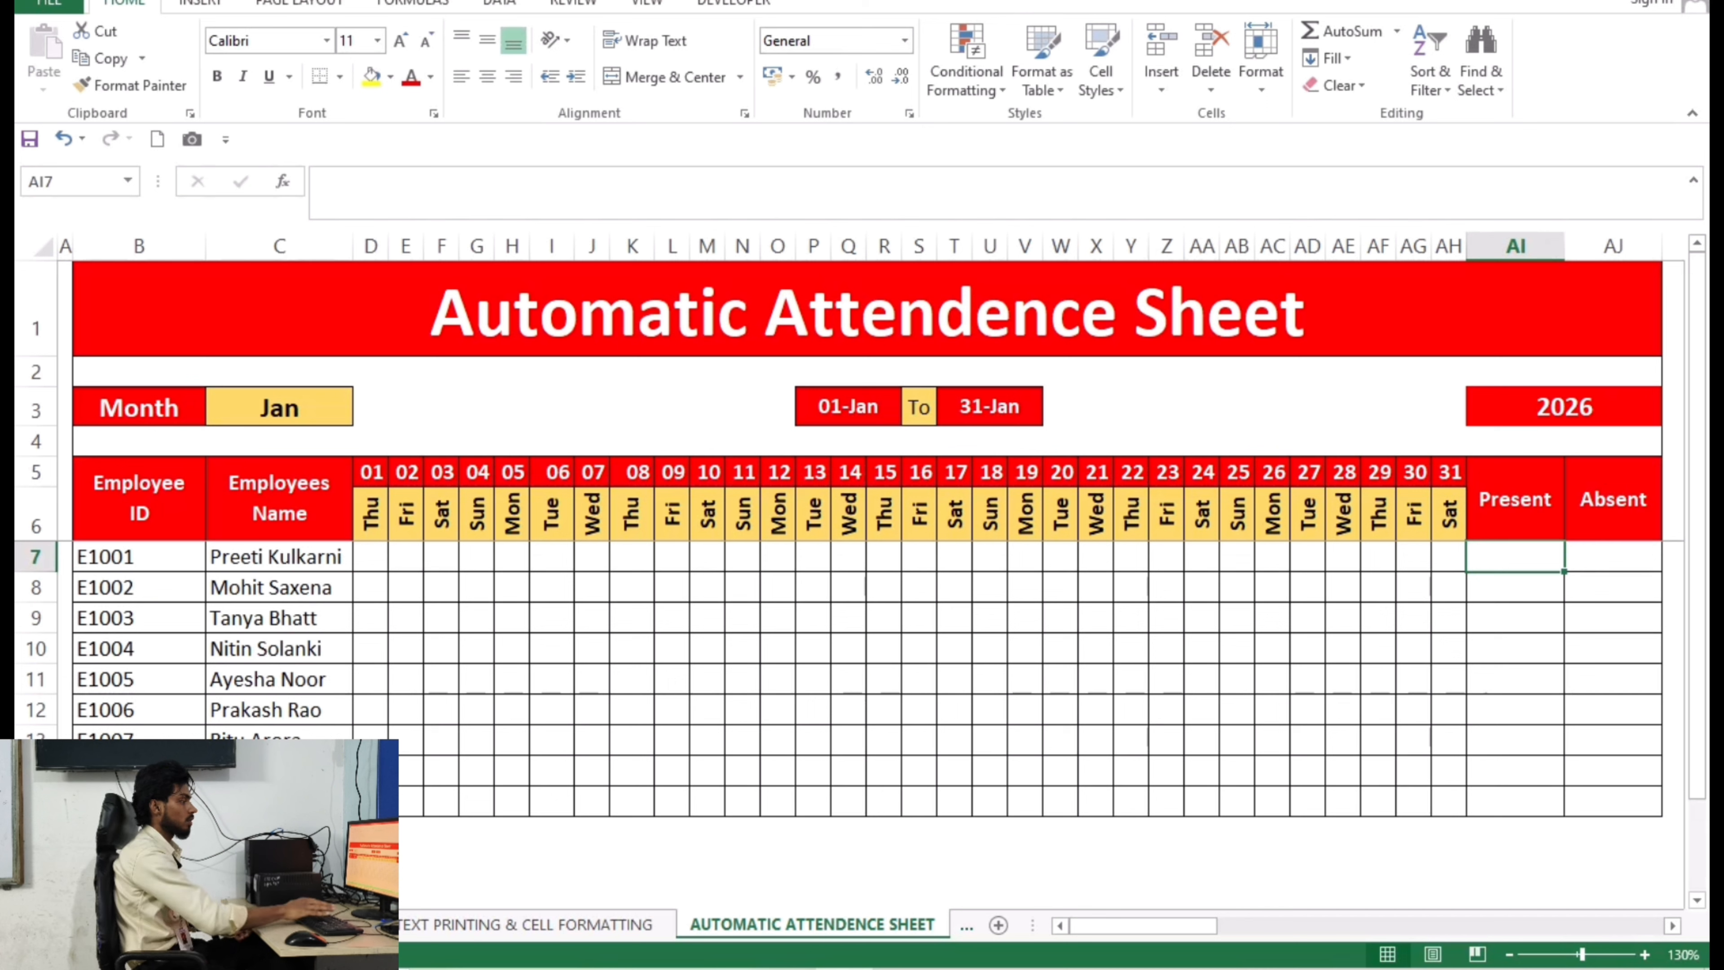
pyautogui.write('=')
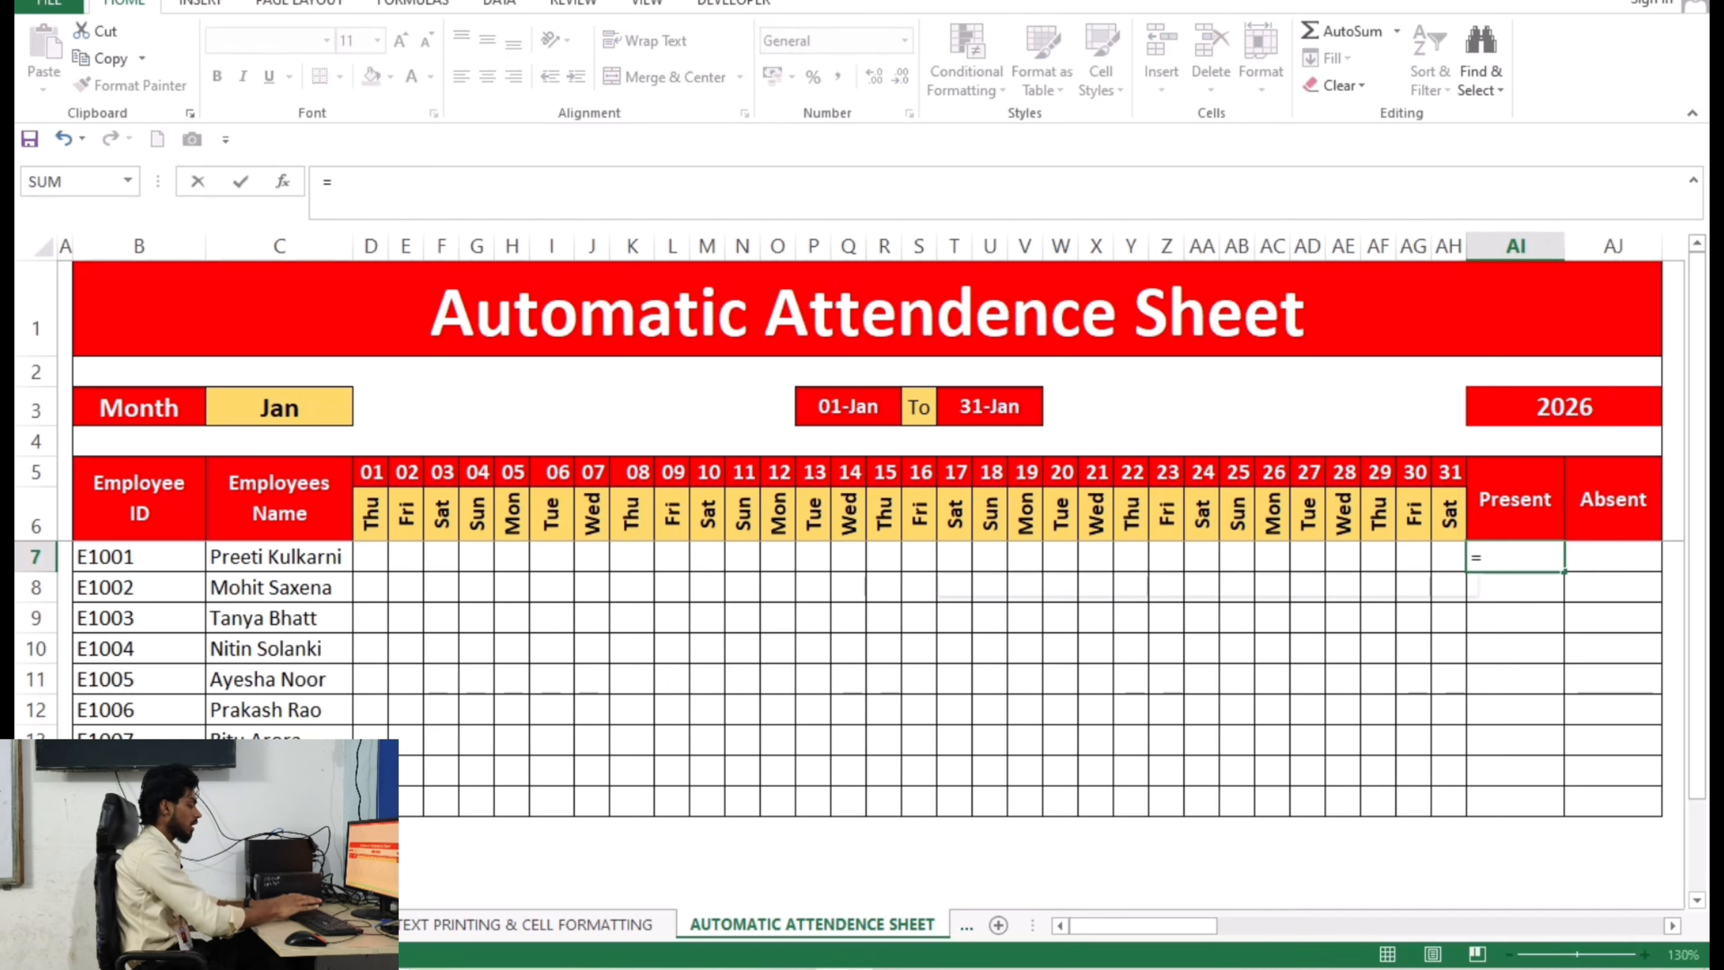
pyautogui.write('countif')
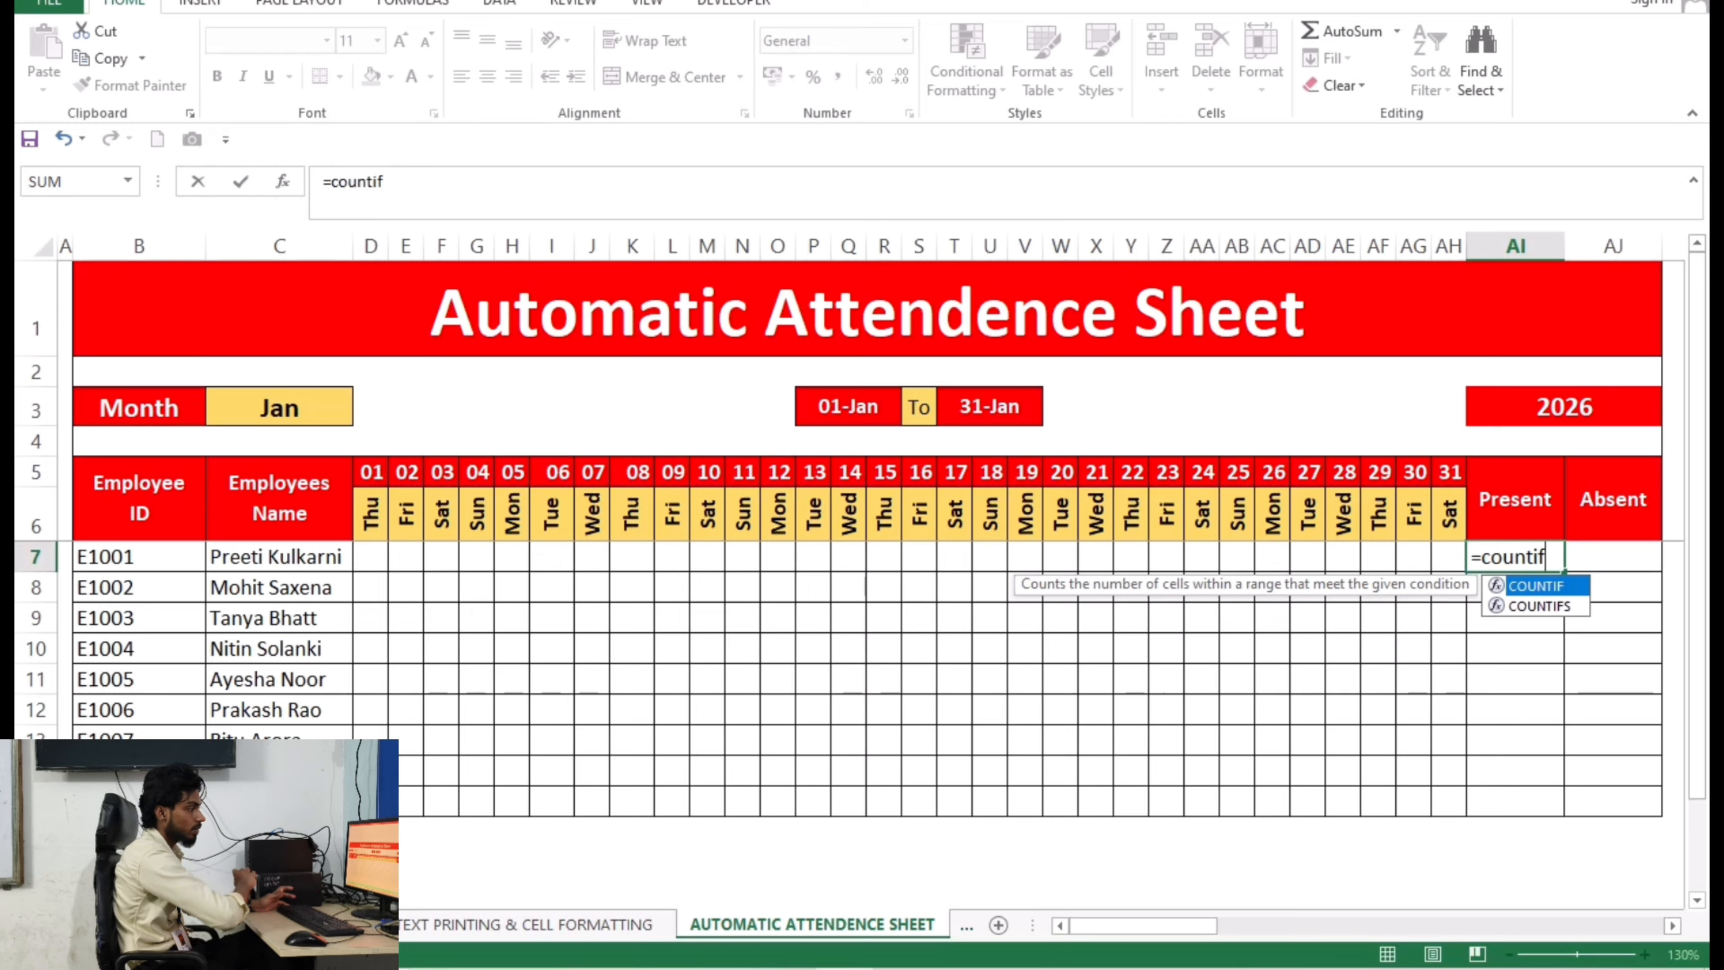
pyautogui.write('(')
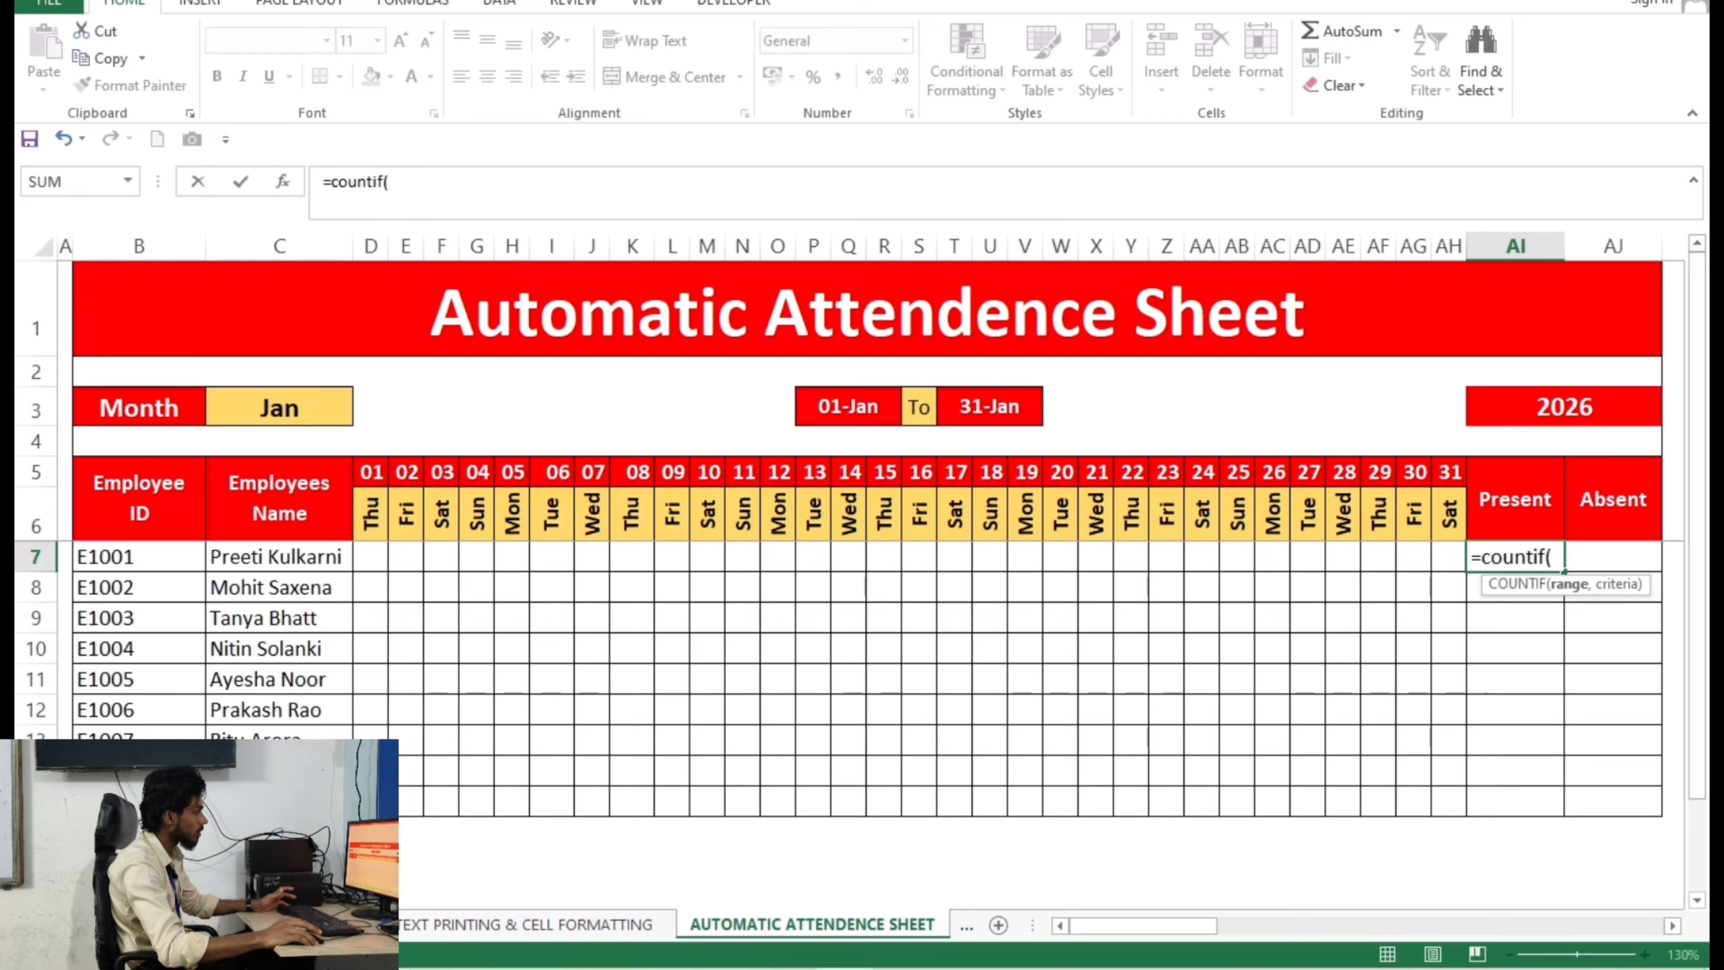
pyautogui.moveTo(366, 557); pyautogui.dragTo(1449, 556)
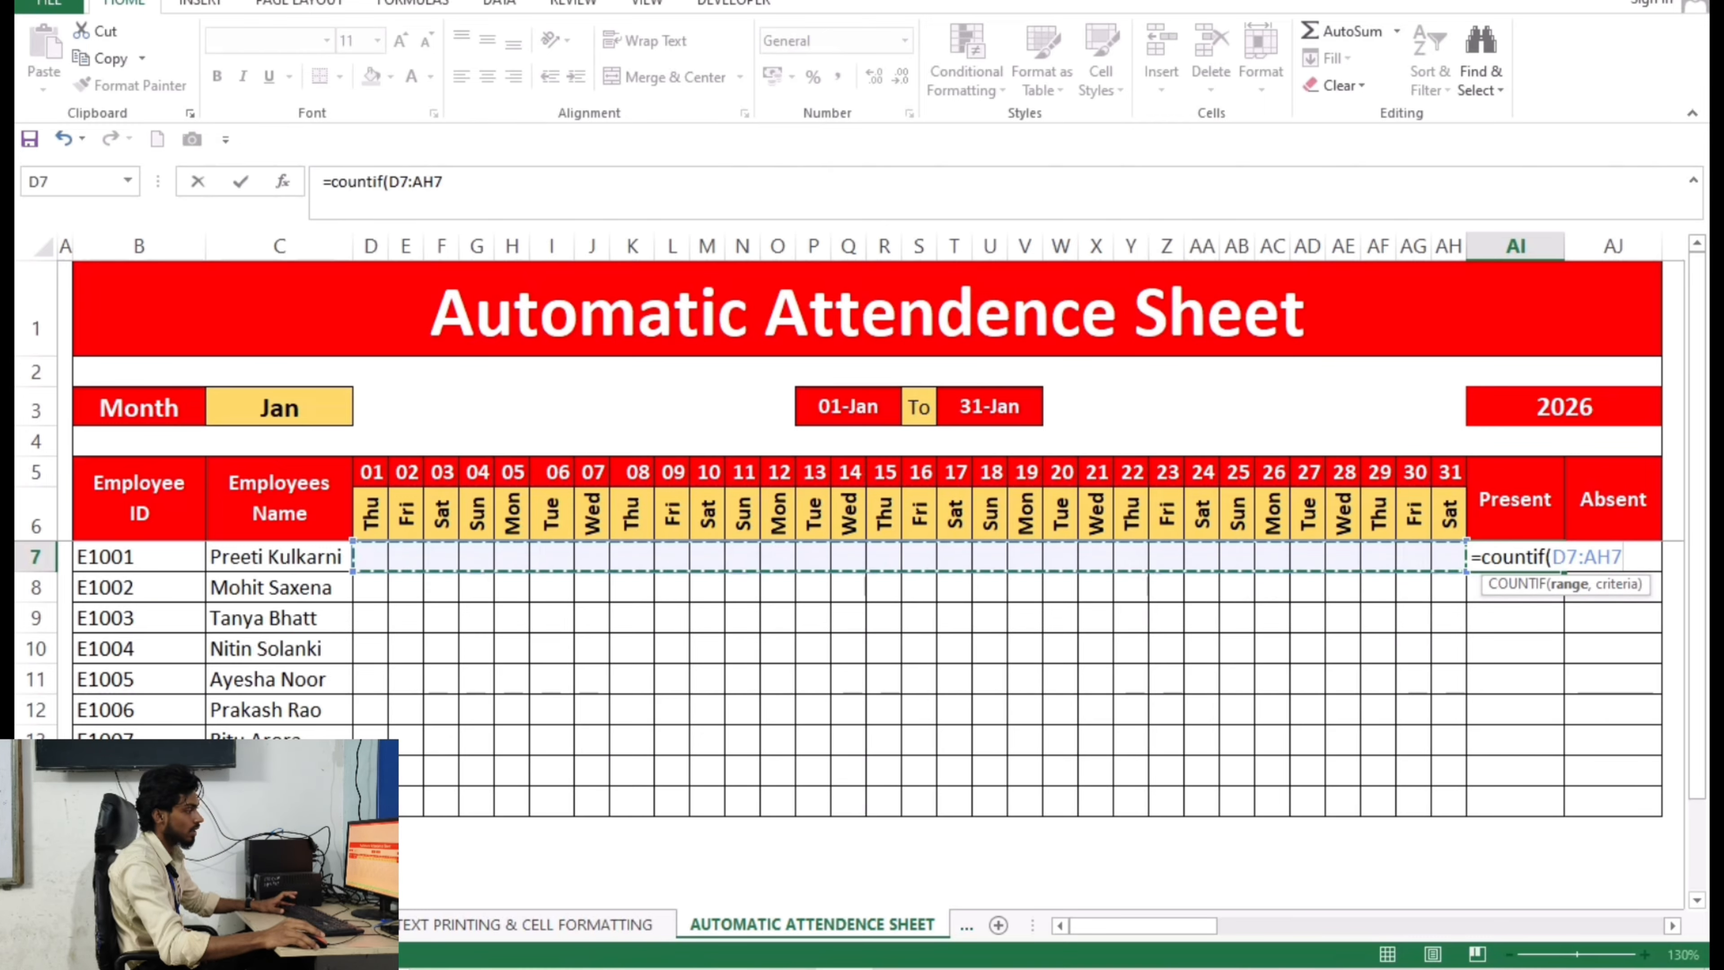
pyautogui.write(',')
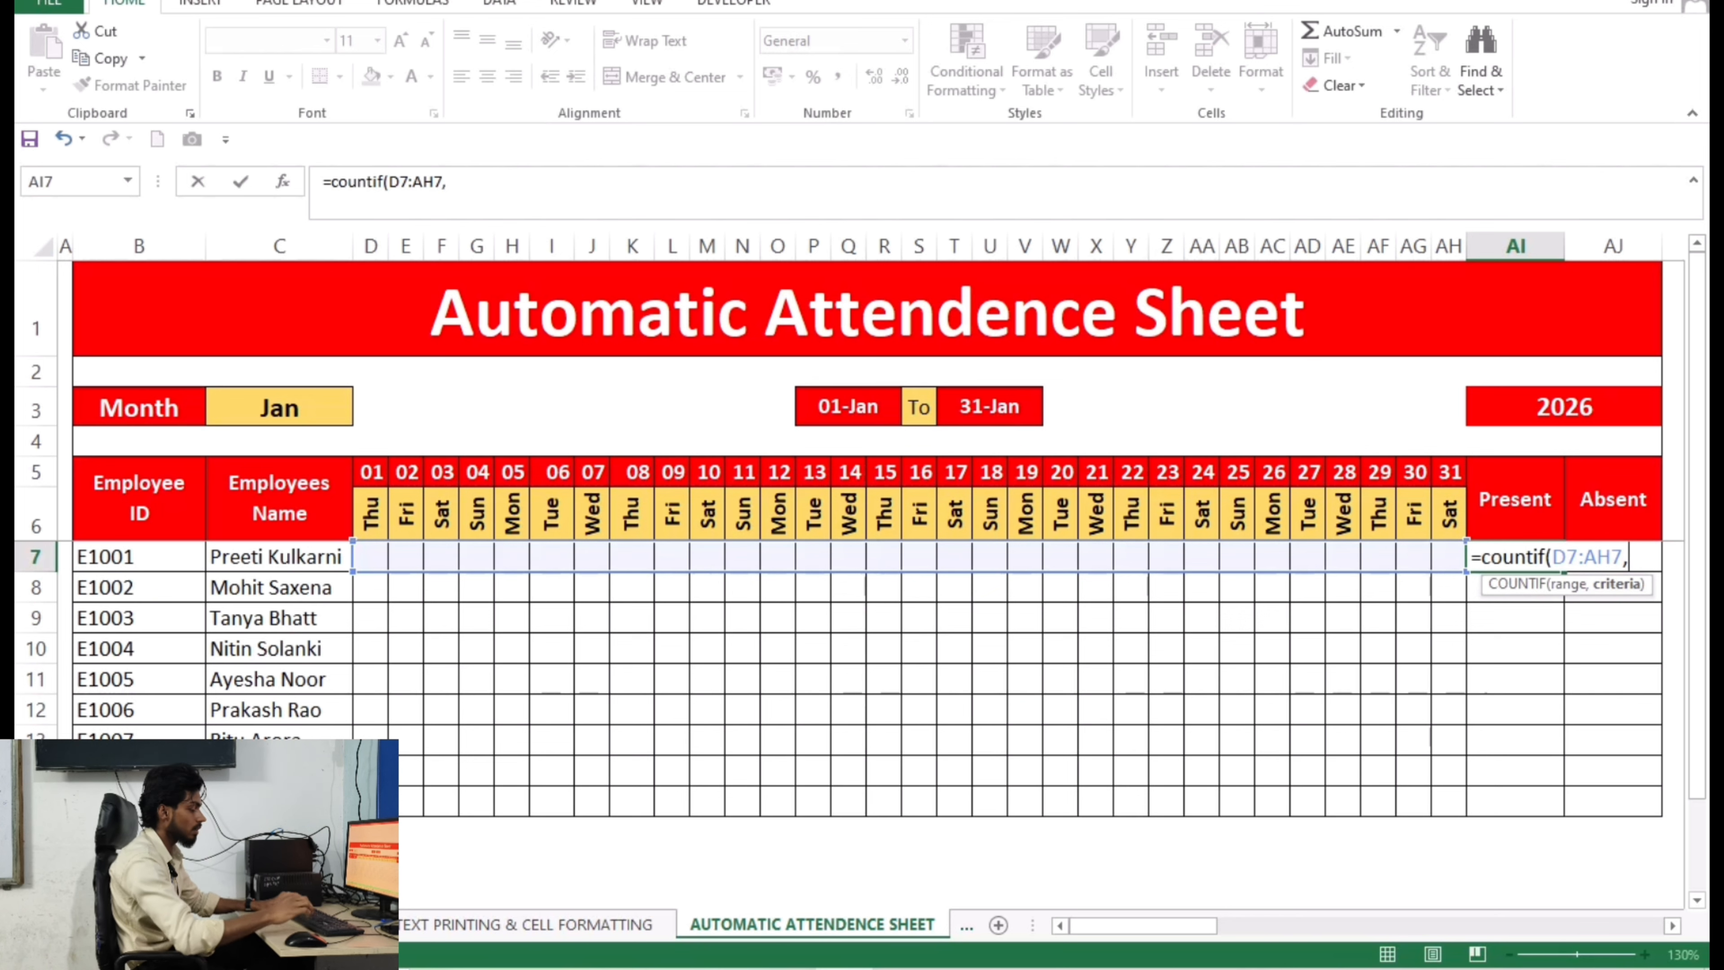
pyautogui.write('"')
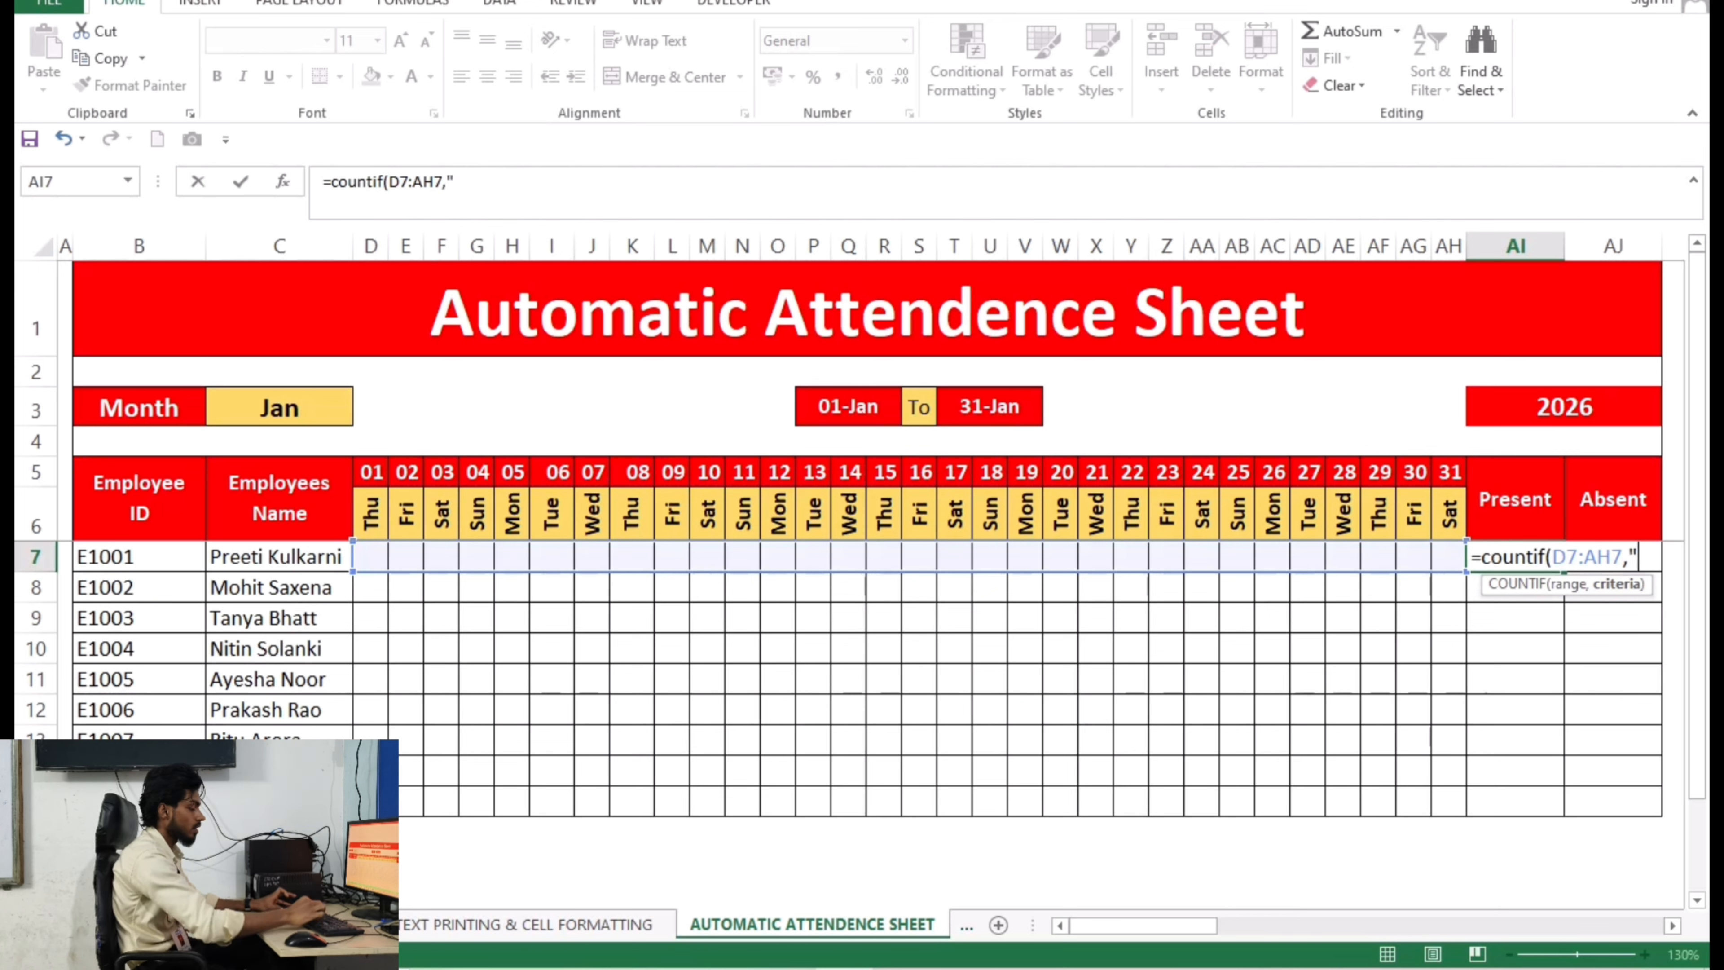
pyautogui.write('P"')
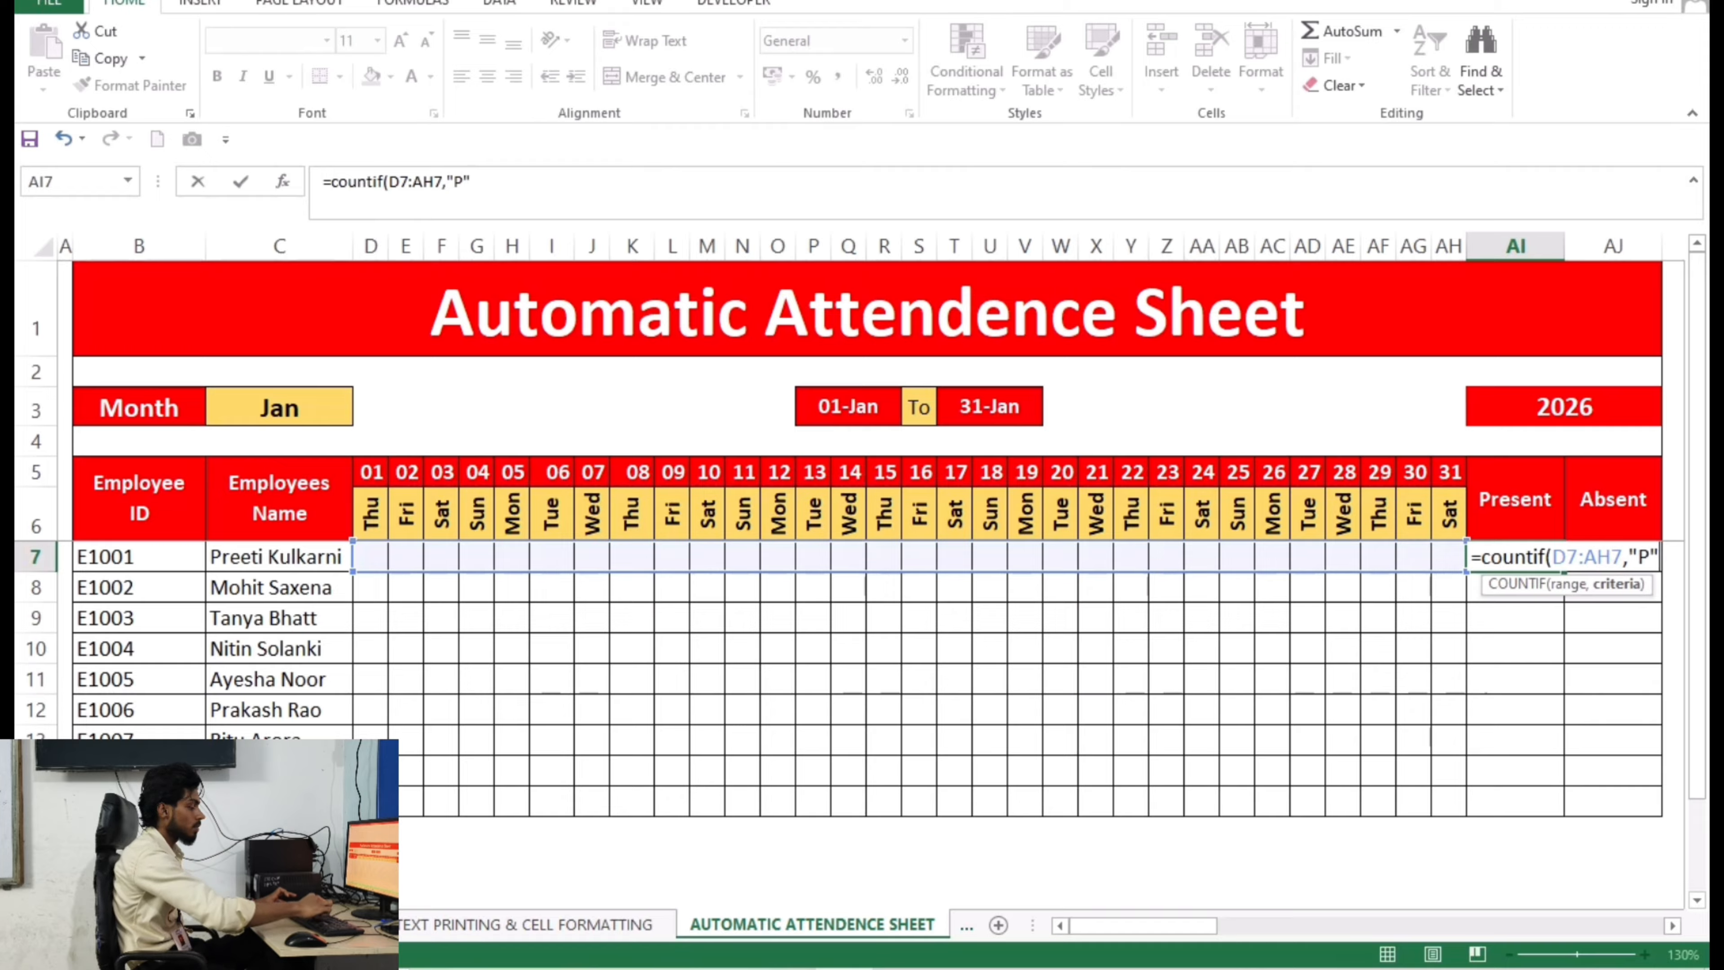
pyautogui.write(')')
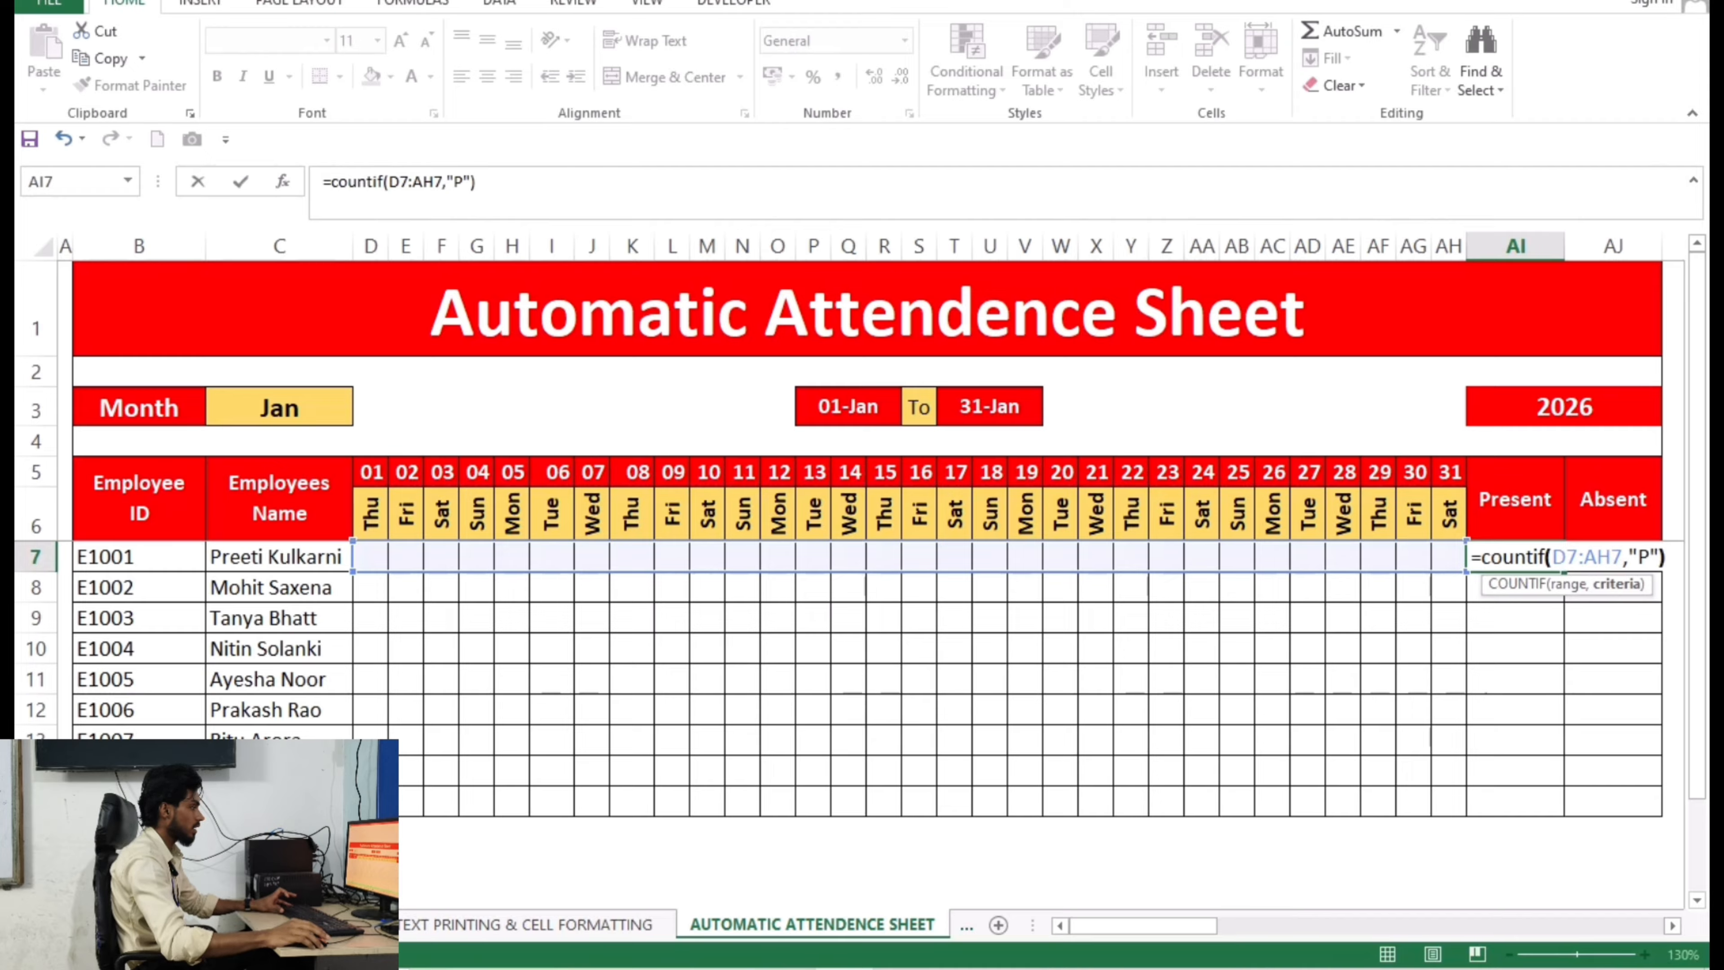
pyautogui.press('Return')
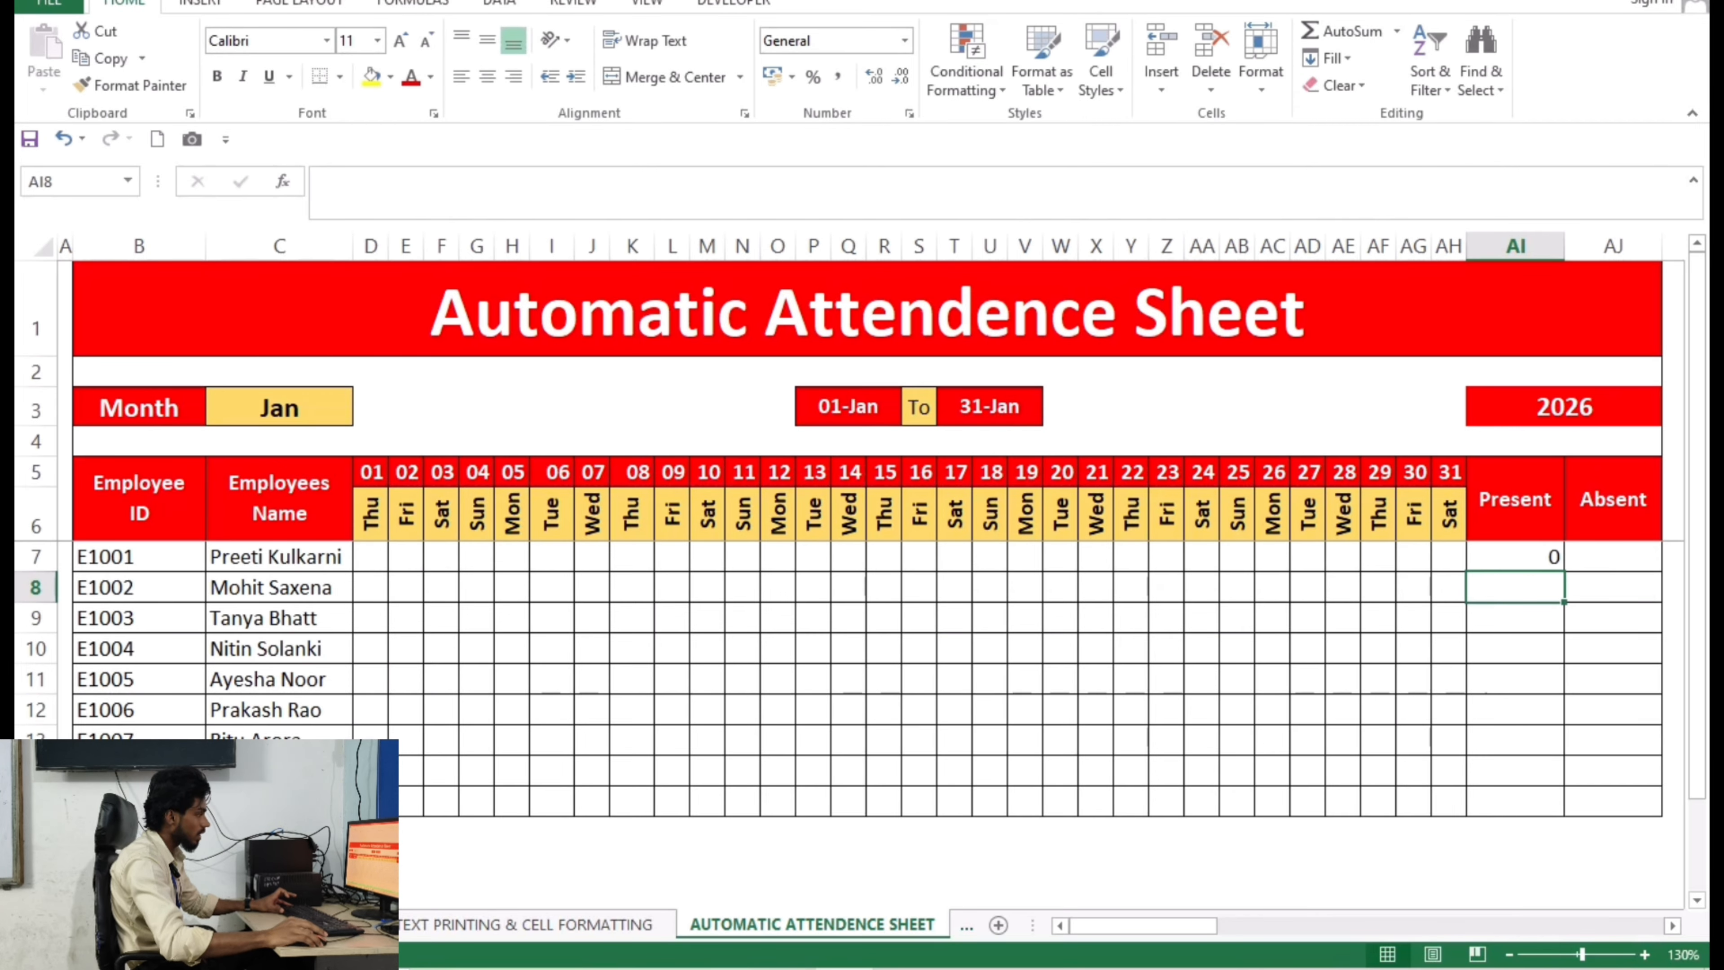
pyautogui.click(370, 557)
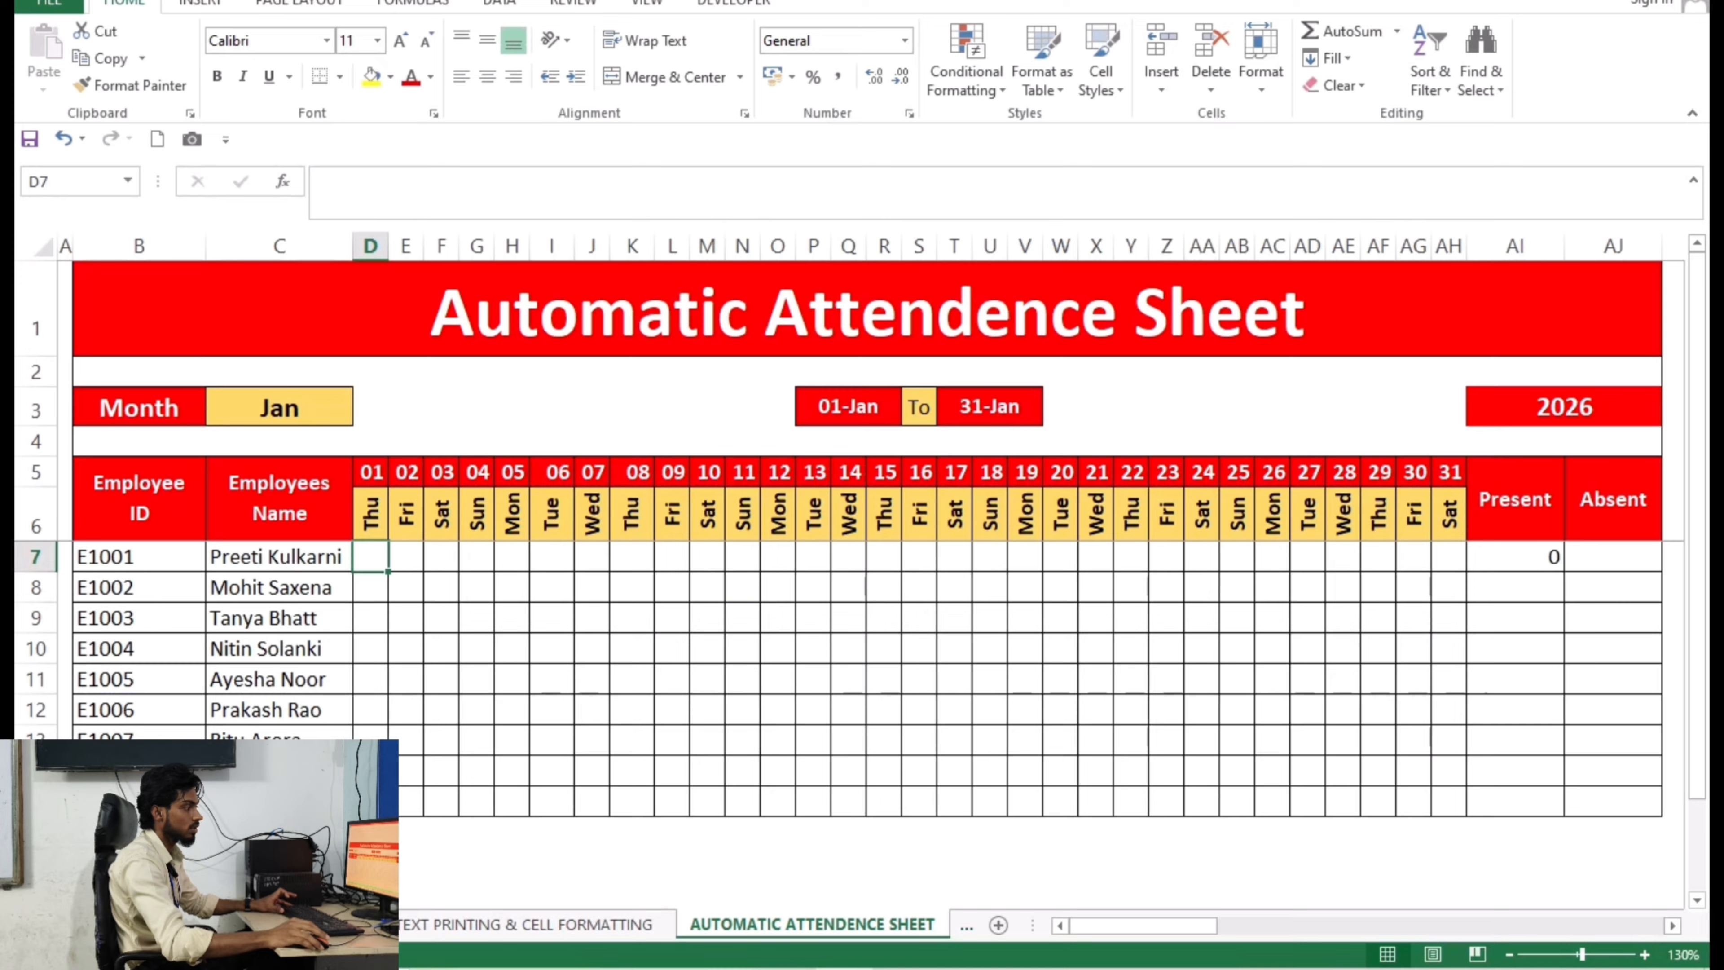
pyautogui.click(1515, 556)
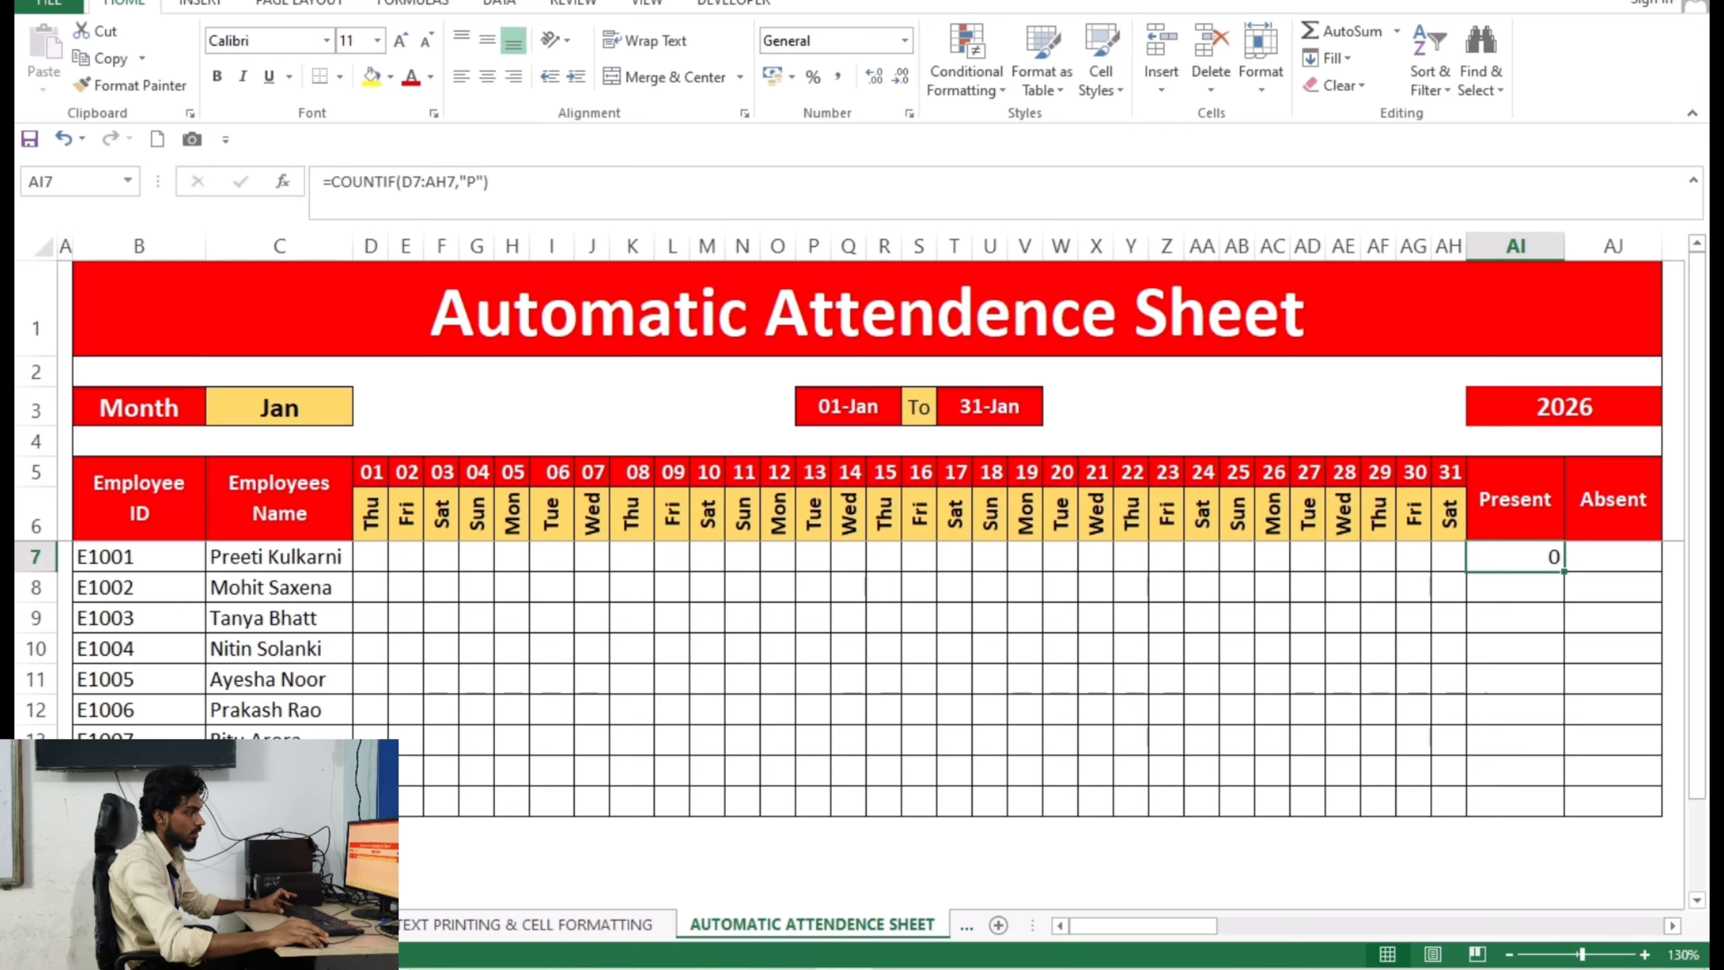
# Step: Enter =COUNTIF(D7:AH7,"A") in AJ7 to count the first employee's absent days
pyautogui.press('Right')
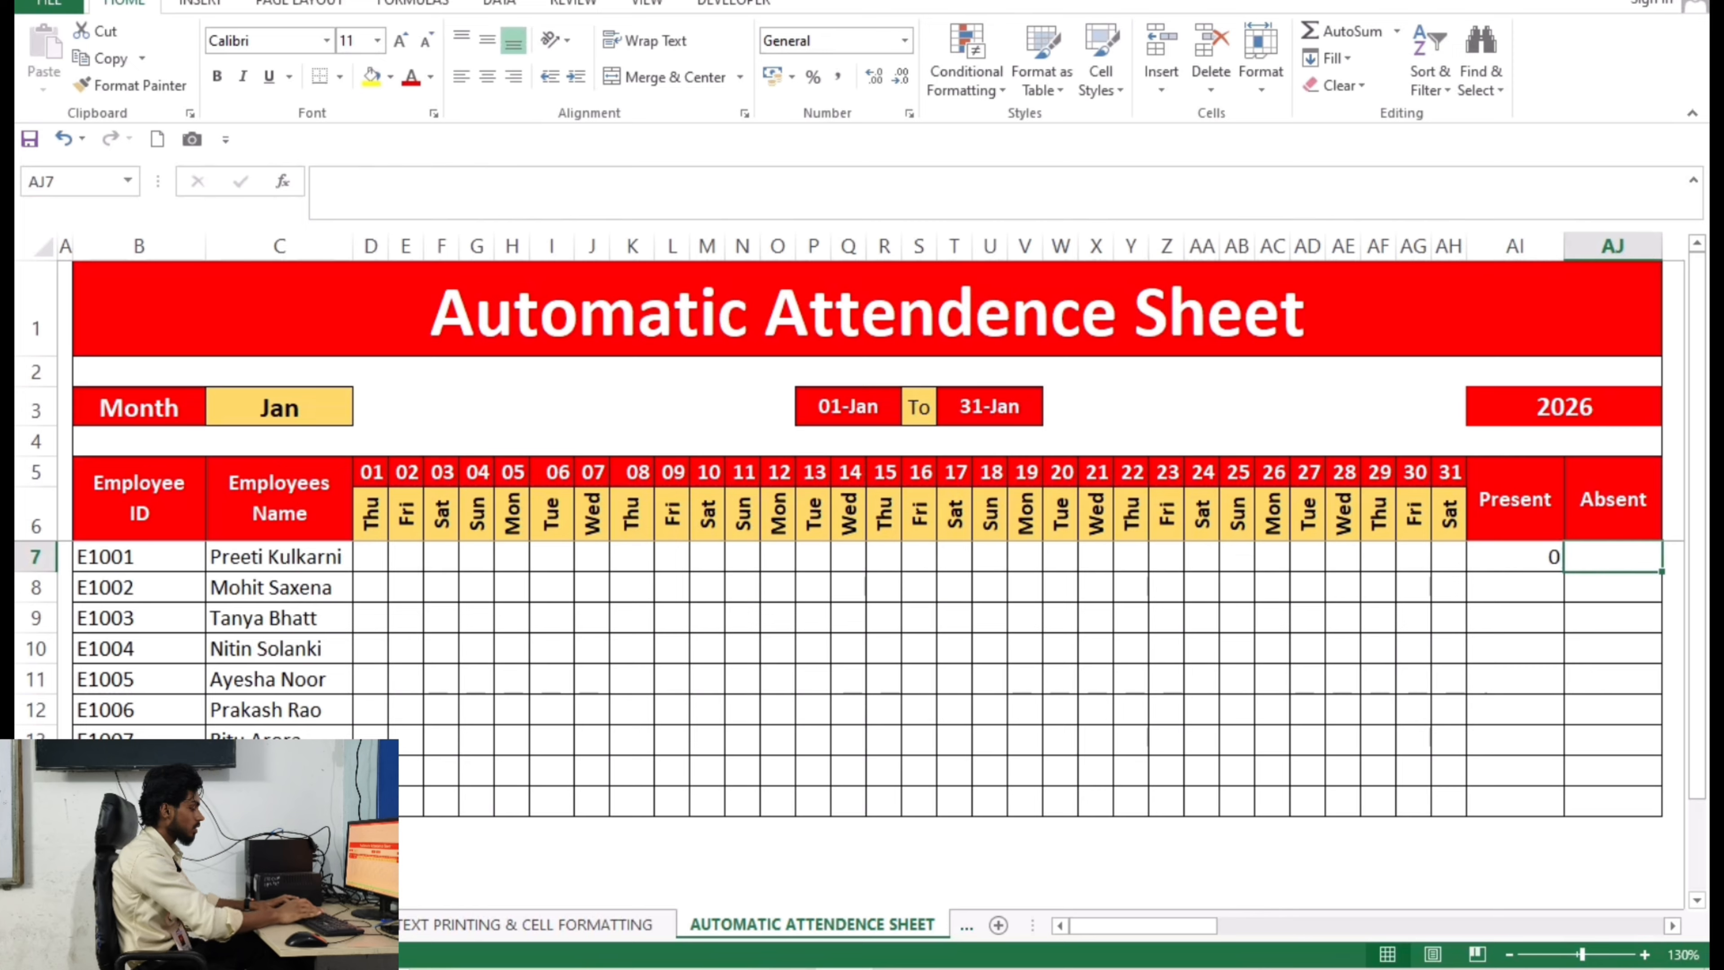
pyautogui.write('=countid')
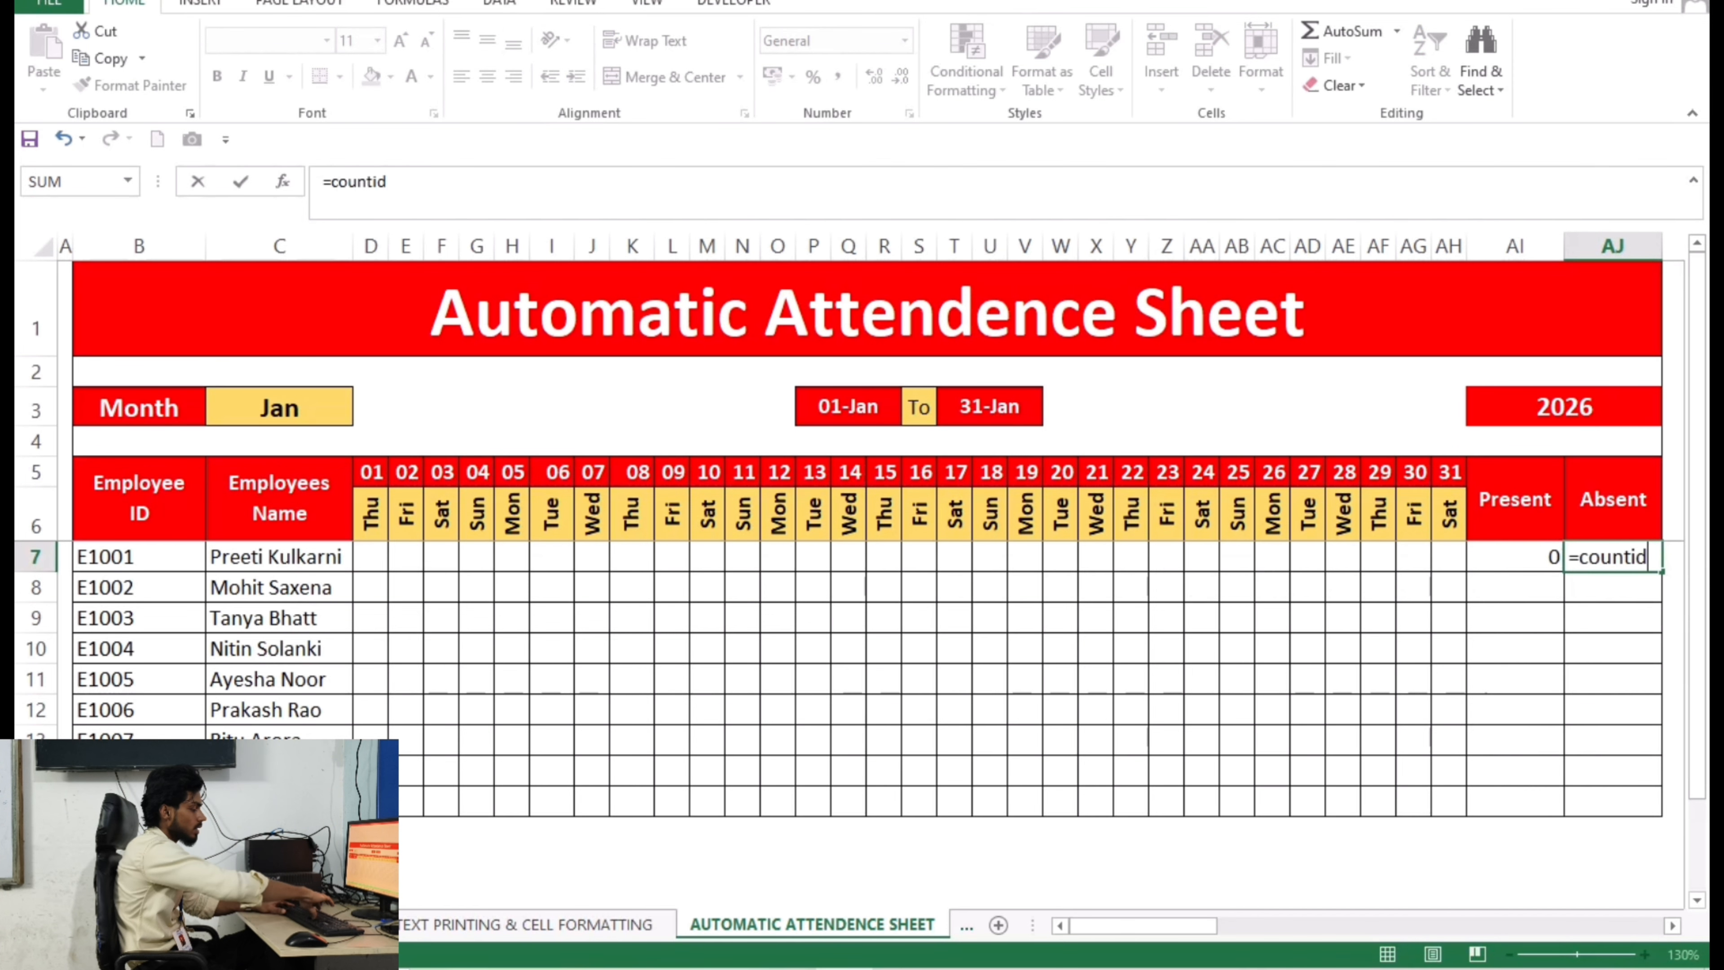
pyautogui.press('BackSpace')
pyautogui.write('f(')
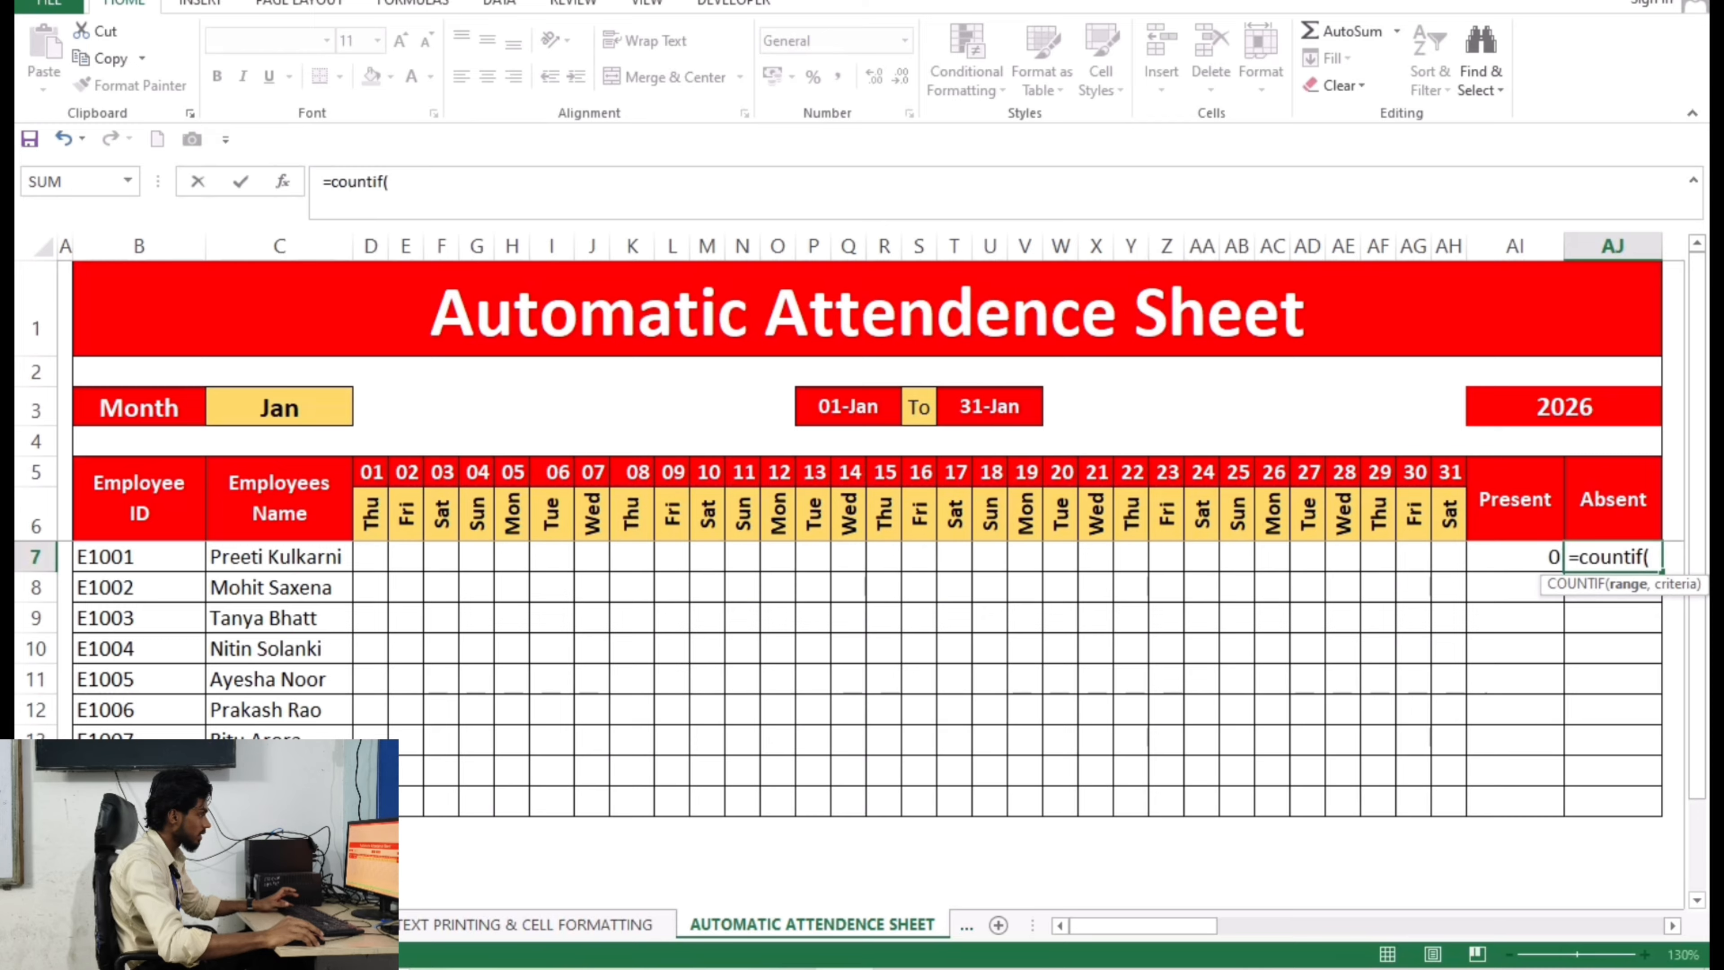
pyautogui.moveTo(370, 557); pyautogui.dragTo(1449, 558)
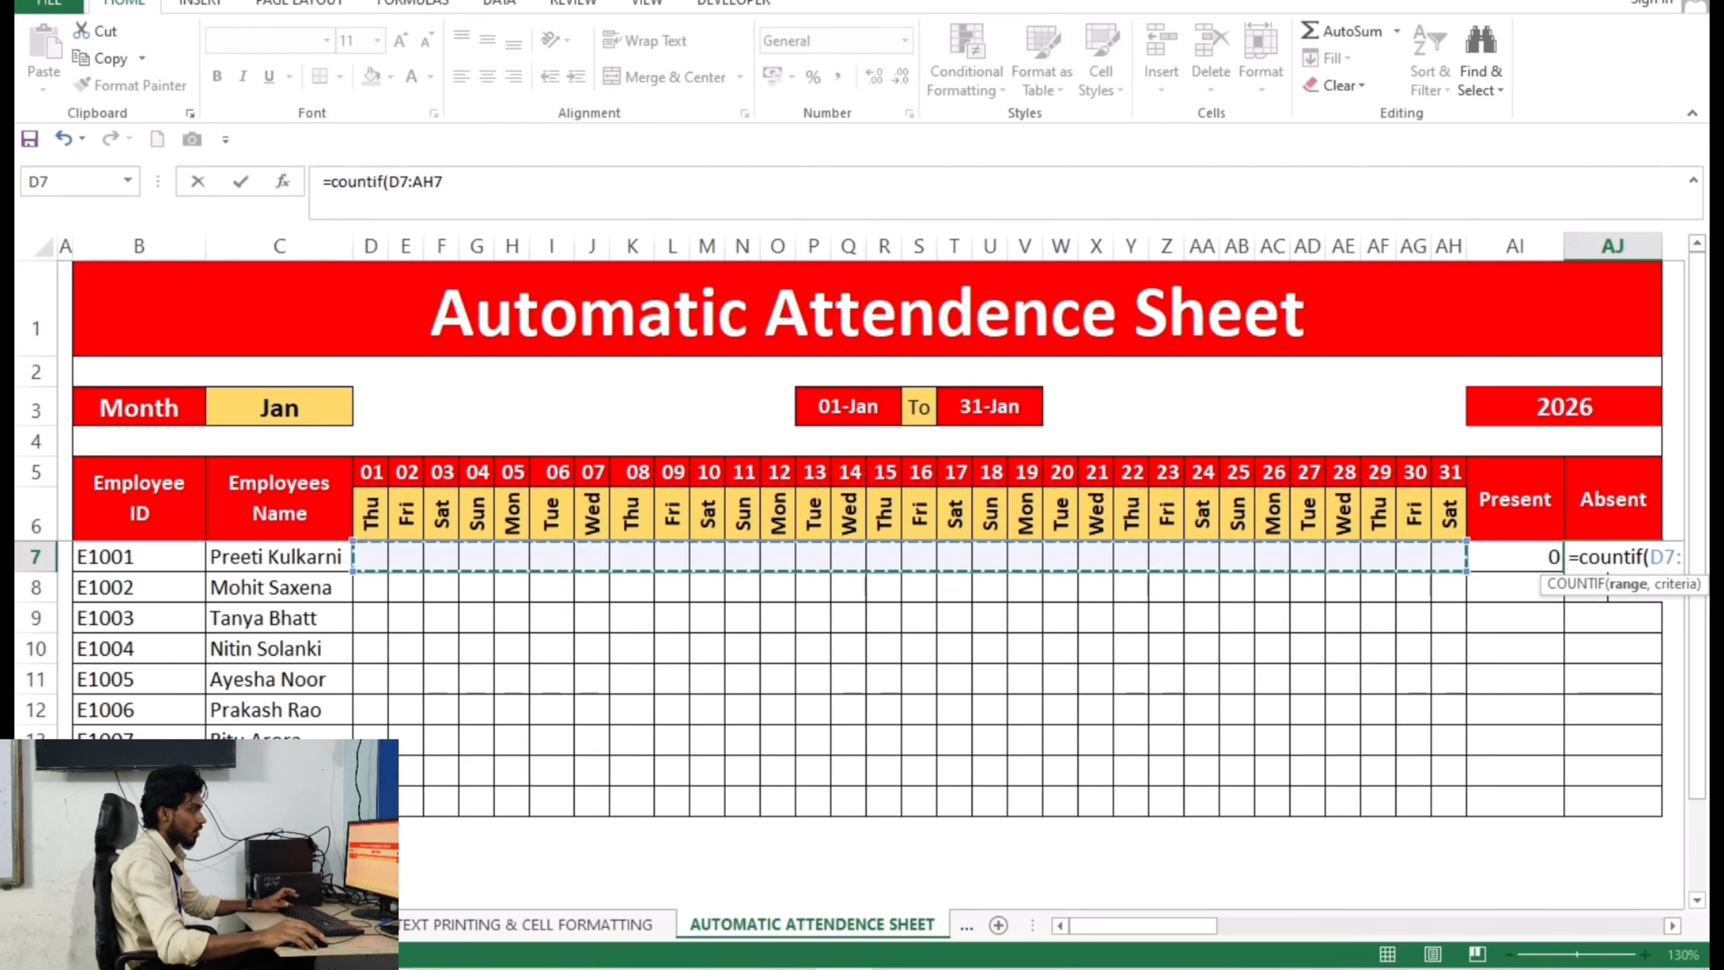
pyautogui.write(',')
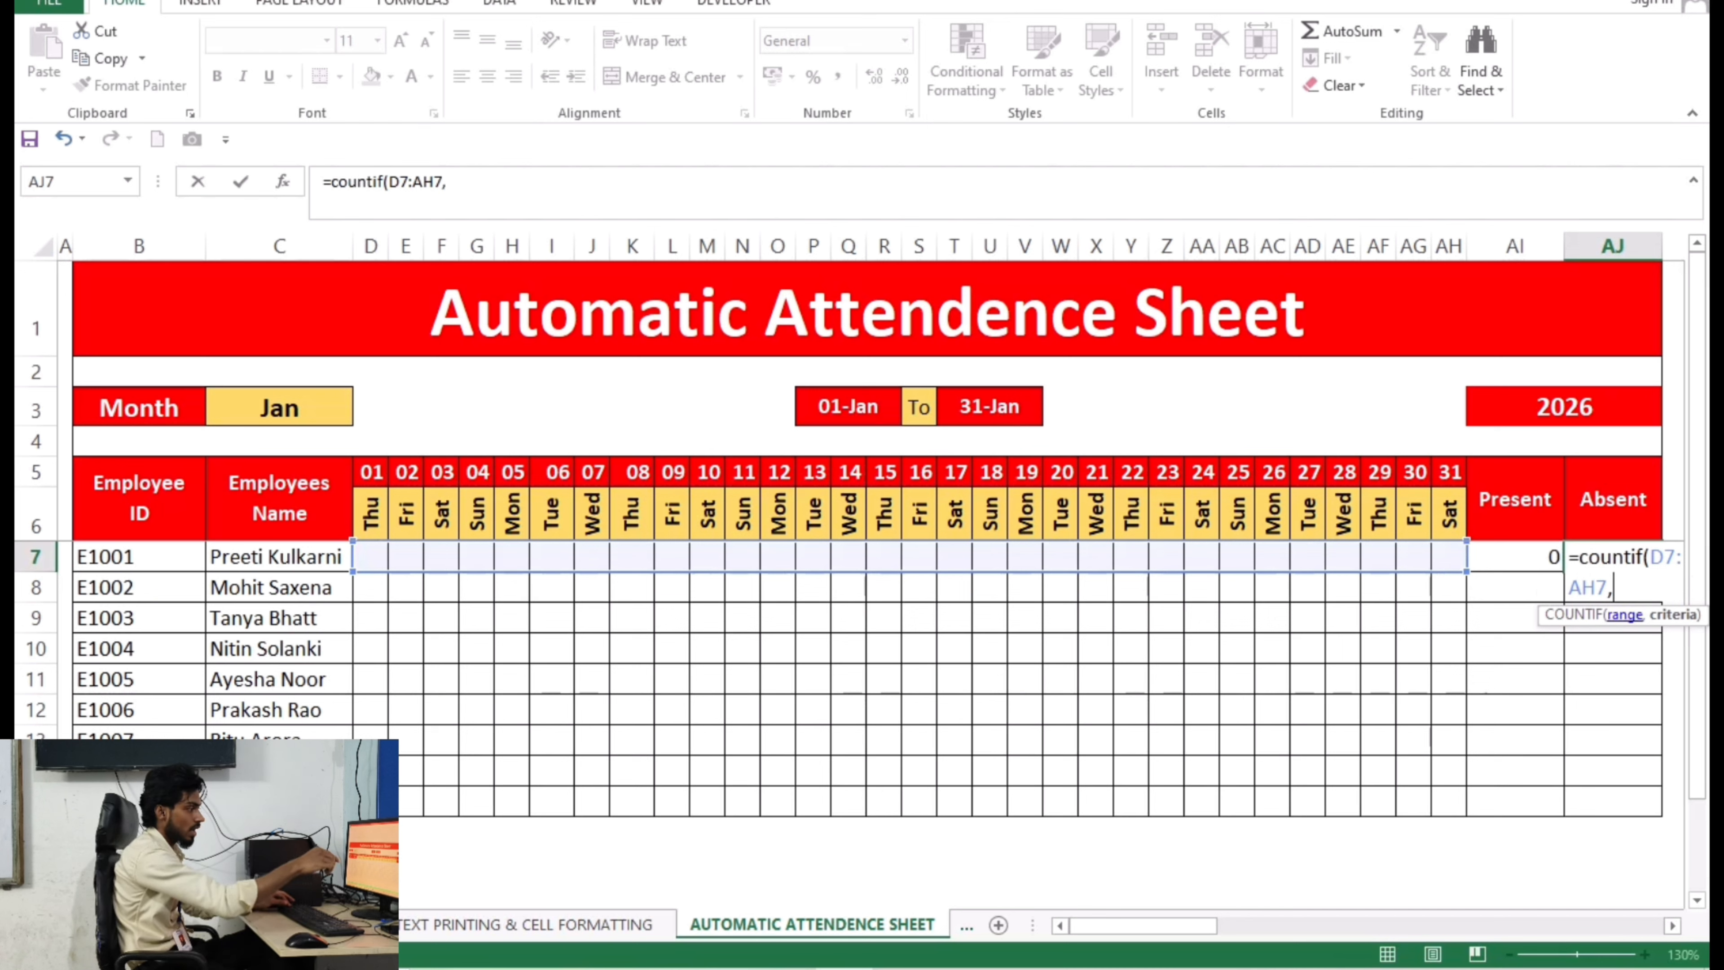
pyautogui.write('"A')
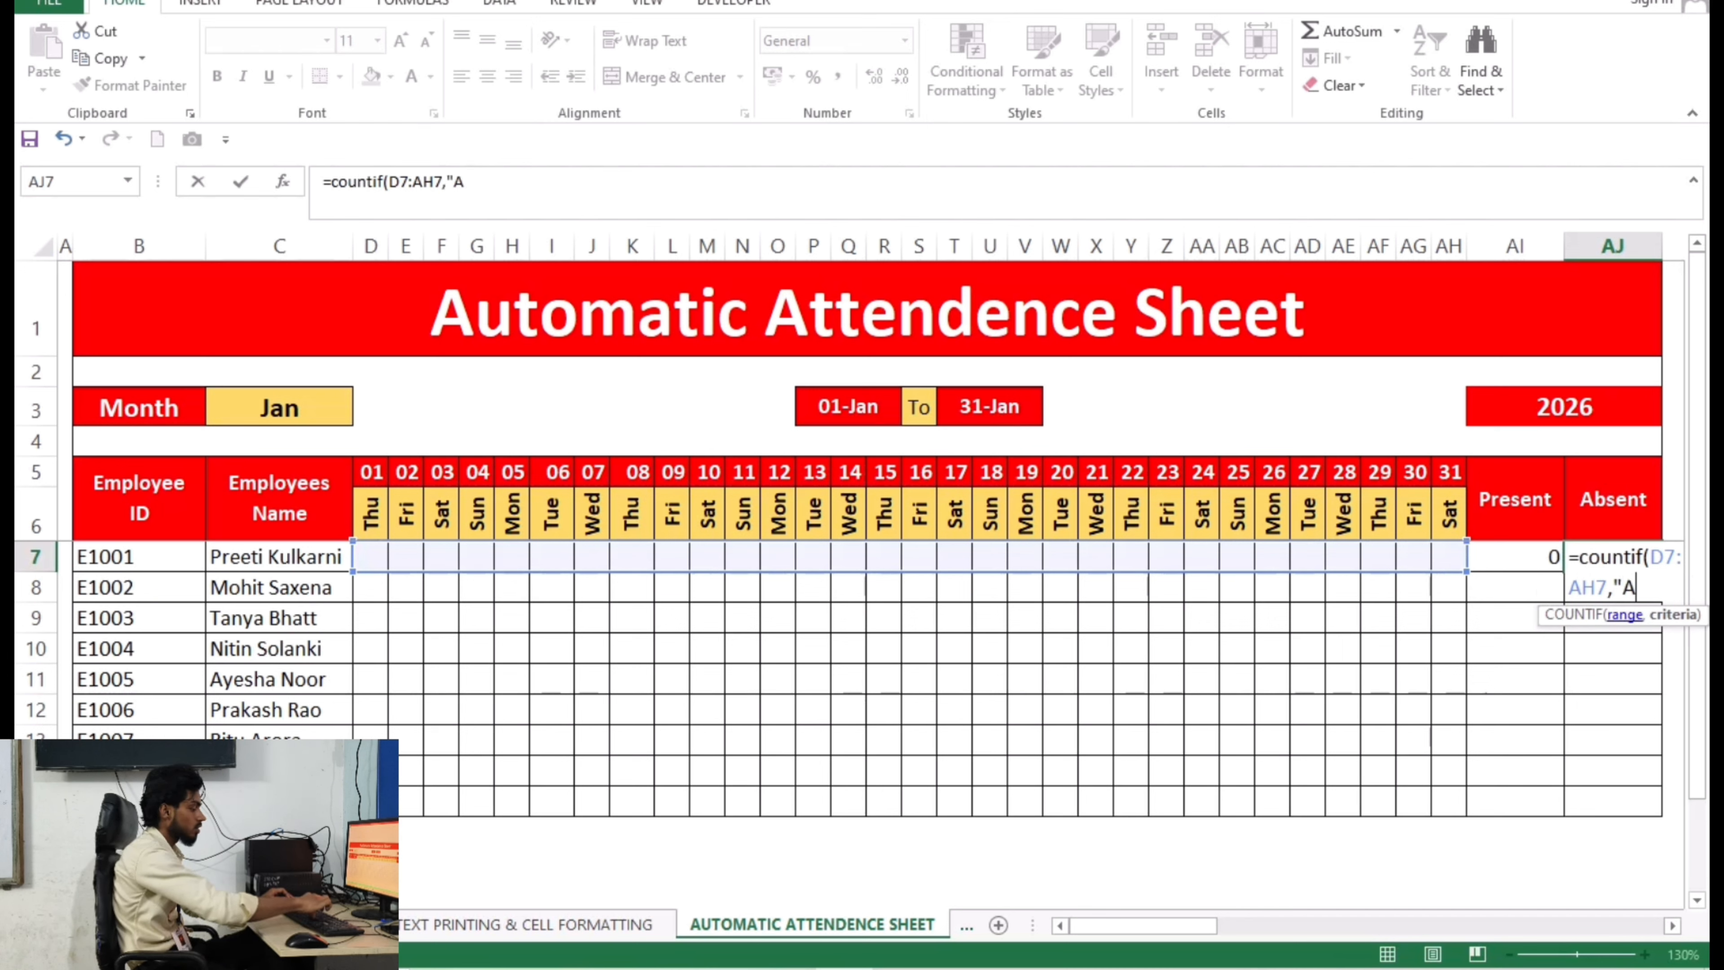
pyautogui.write('")')
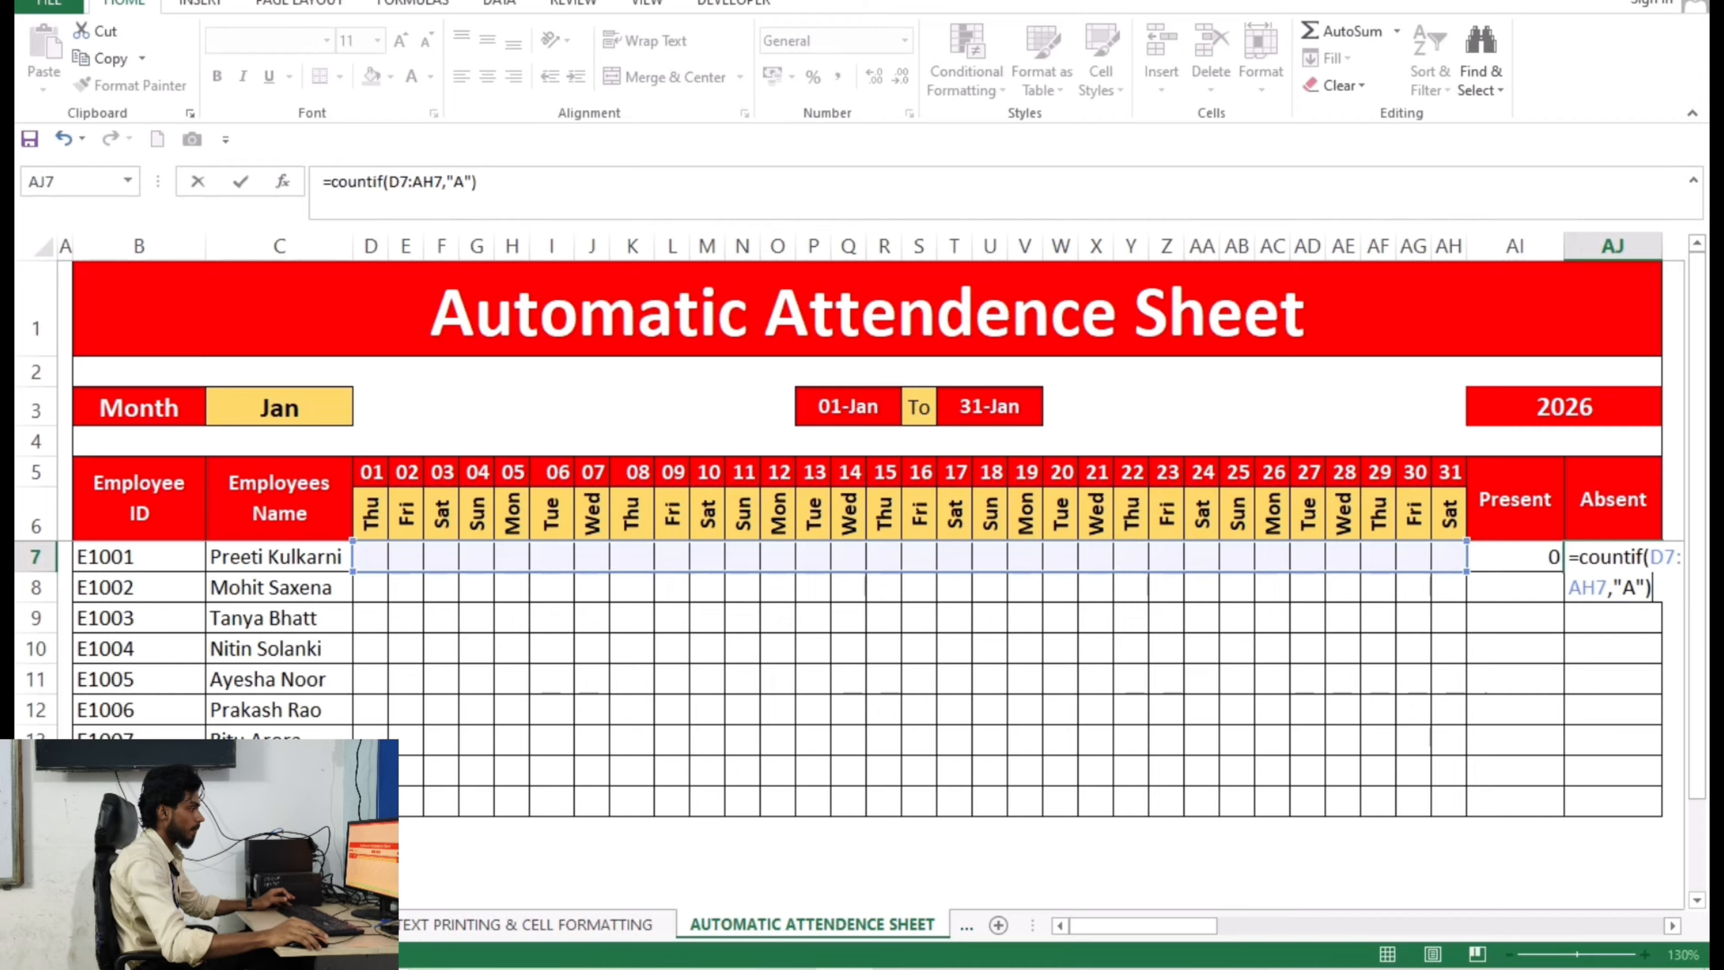
pyautogui.press('Return')
# Step: Mark employee E1001 present with p for days 01 to 05 in D7:H7
pyautogui.press('Up')
pyautogui.press('Left')
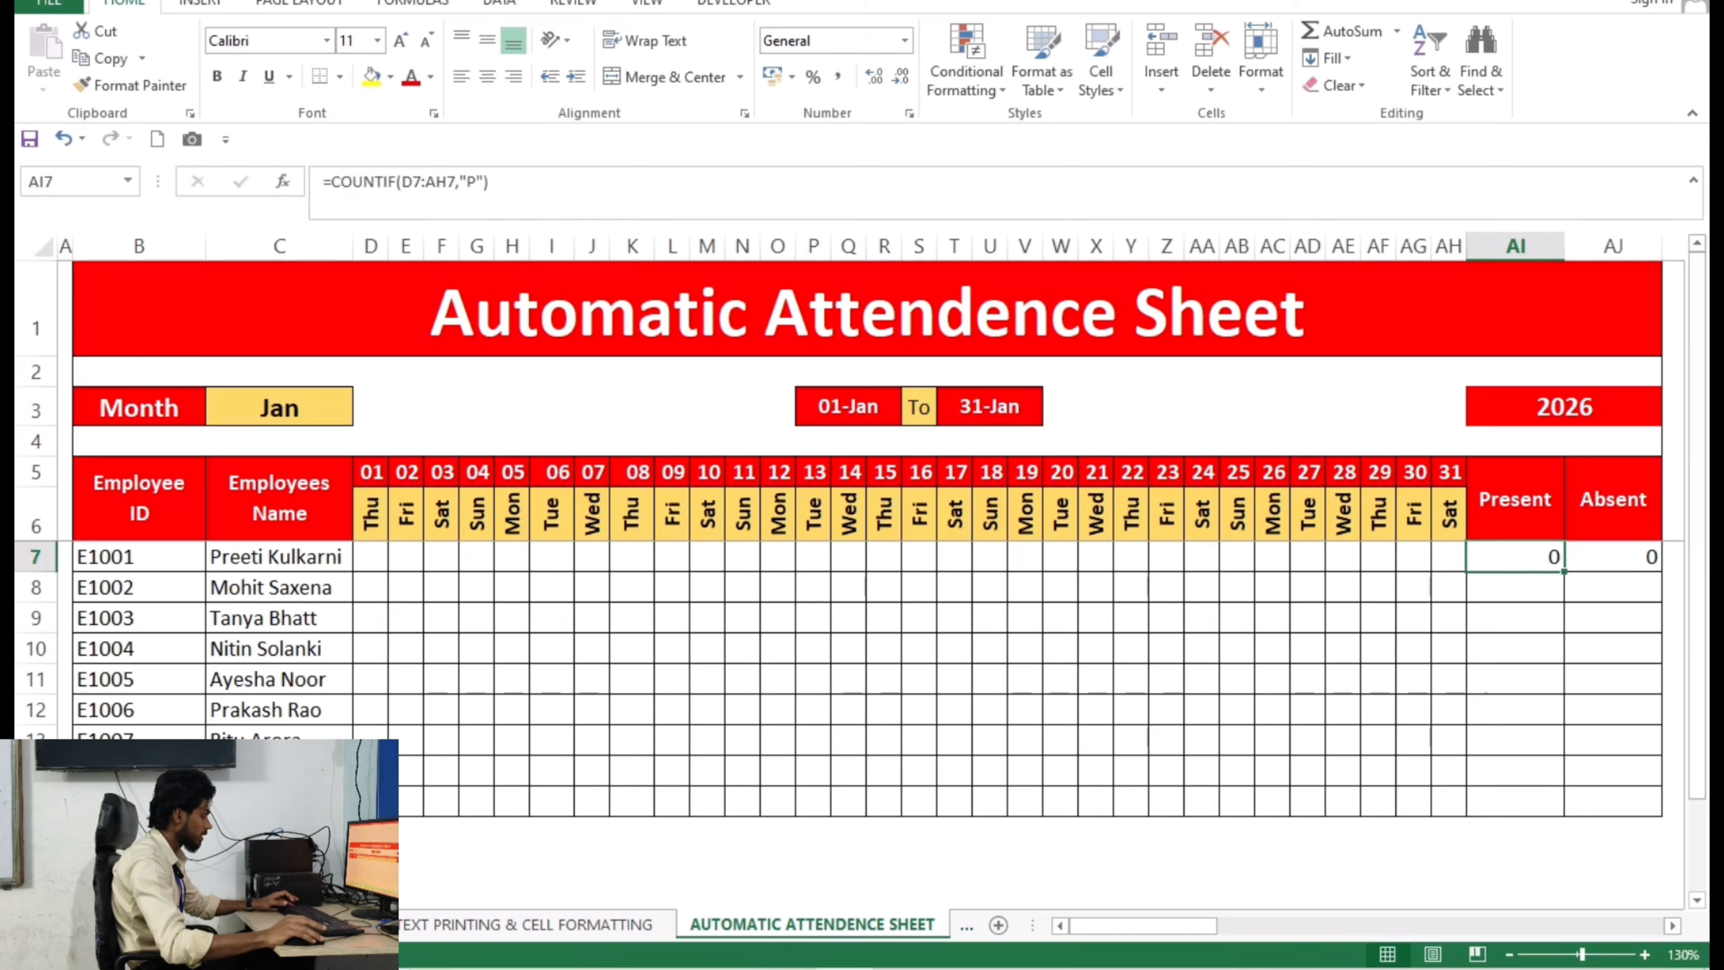
pyautogui.hotkey('ctrl', 'Left')
pyautogui.press('Right')
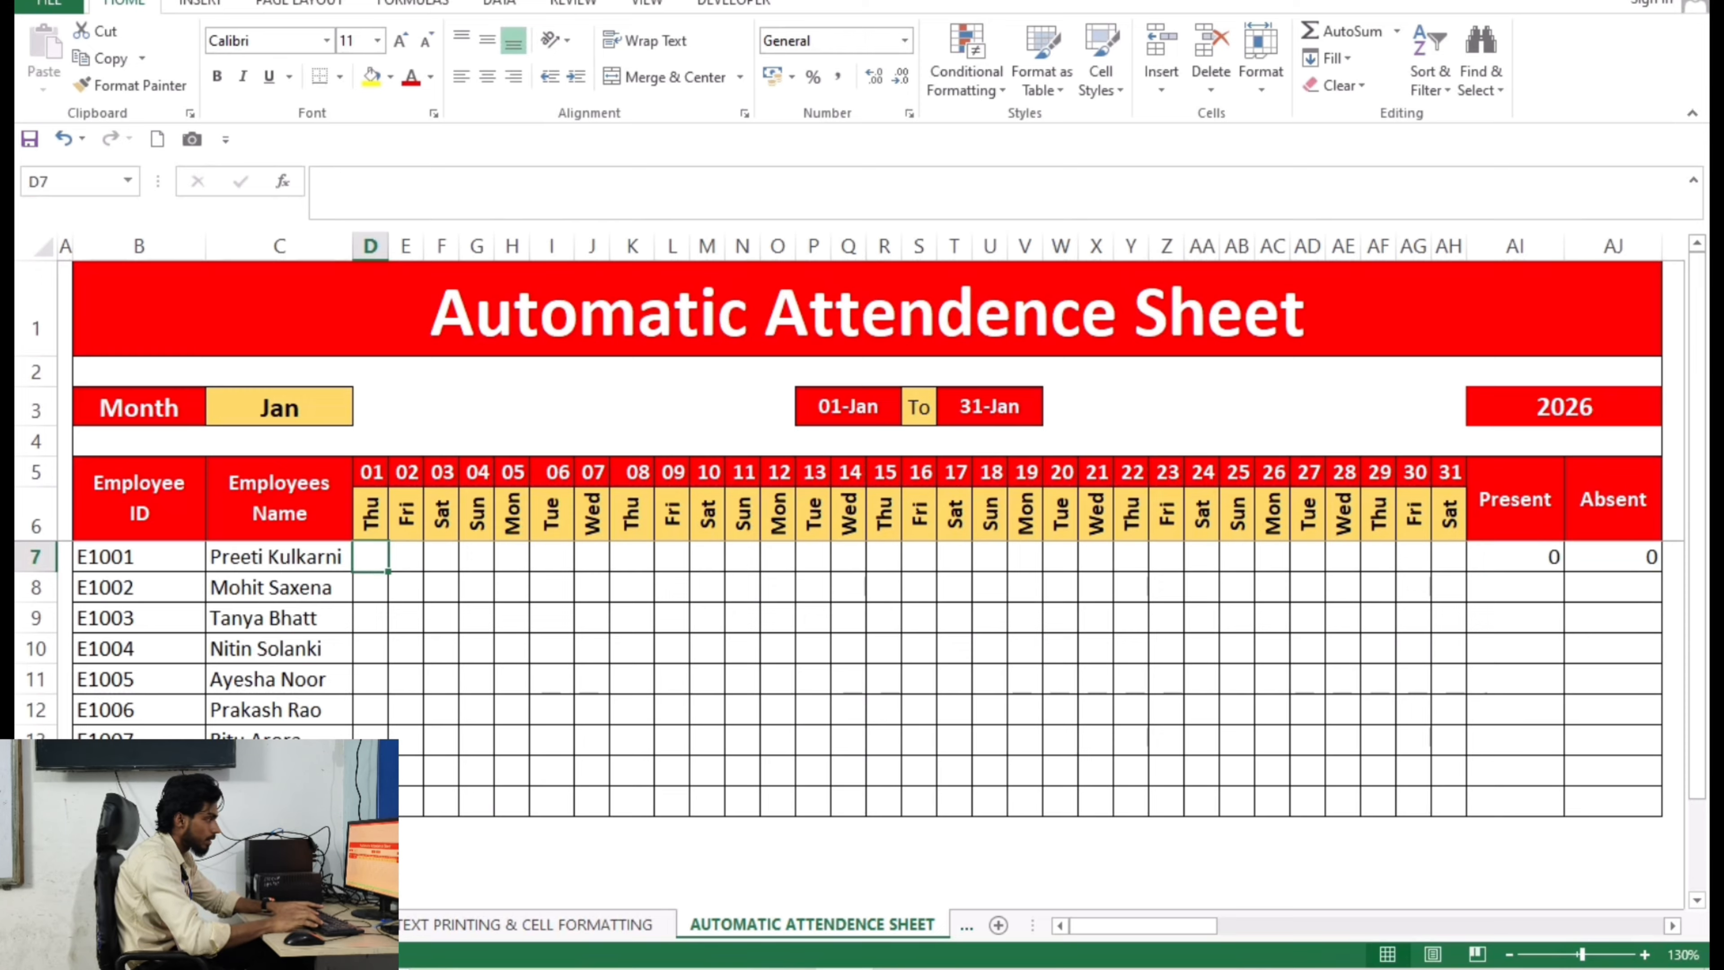
pyautogui.write('p')
pyautogui.press('Tab')
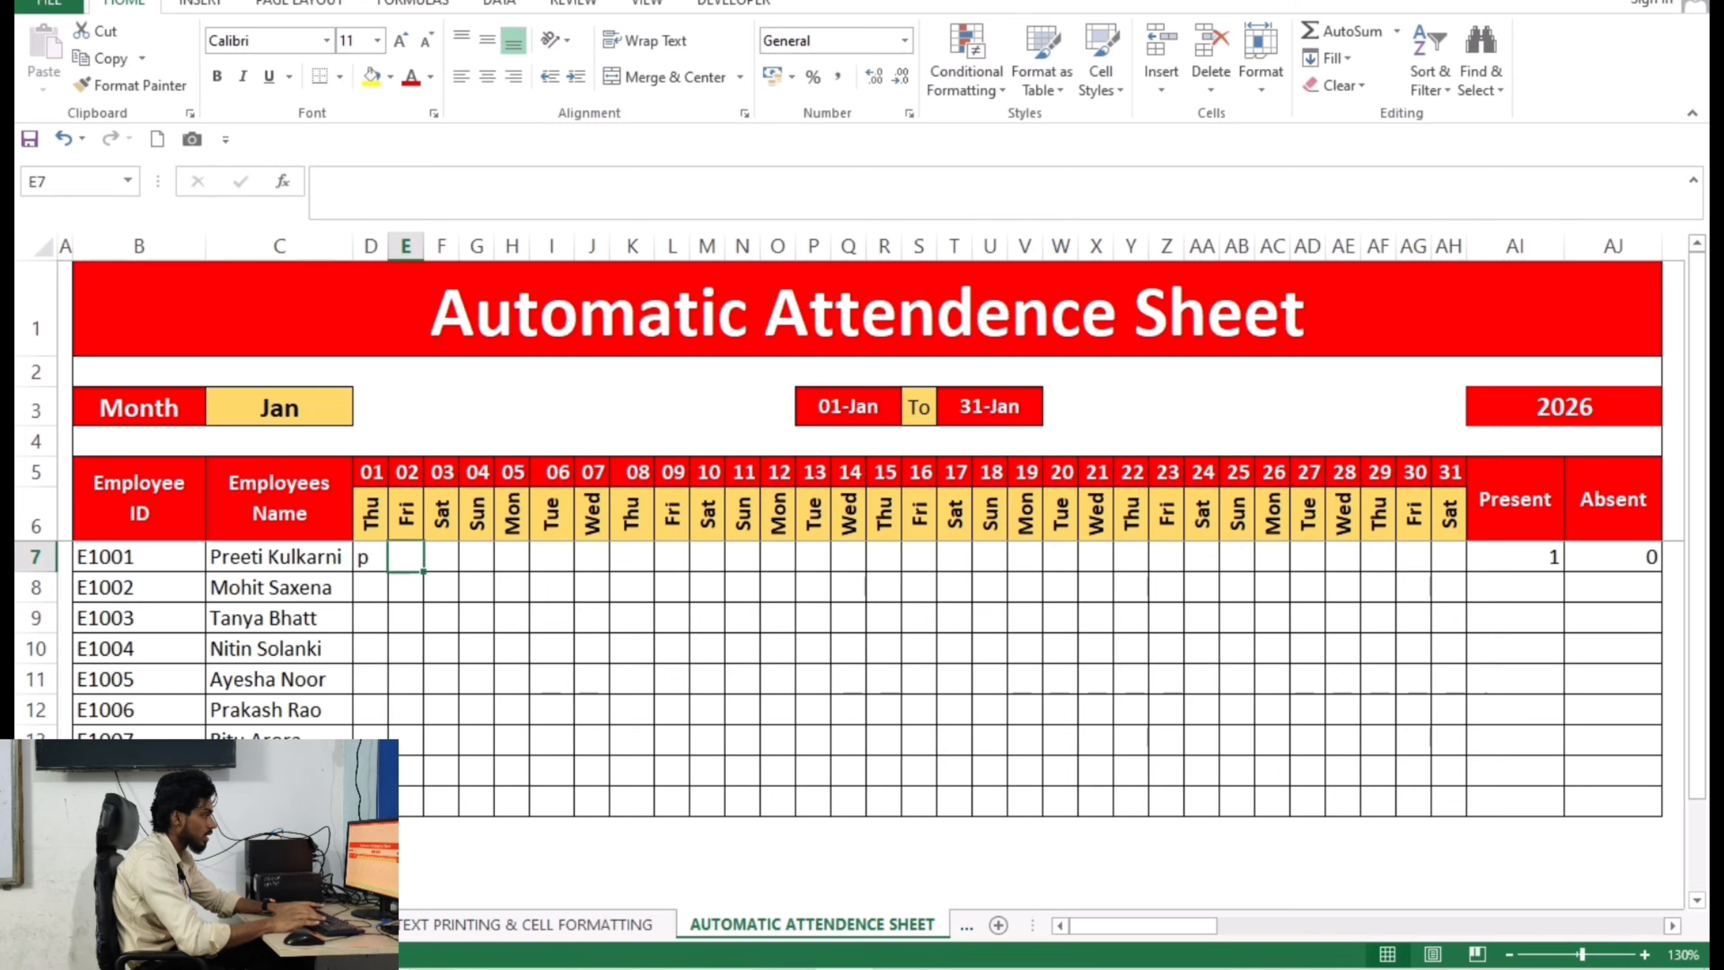
pyautogui.write('p')
pyautogui.press('Tab')
pyautogui.write('p')
pyautogui.press('Tab')
pyautogui.write('p')
pyautogui.press('Tab')
pyautogui.write('p')
pyautogui.press('Tab')
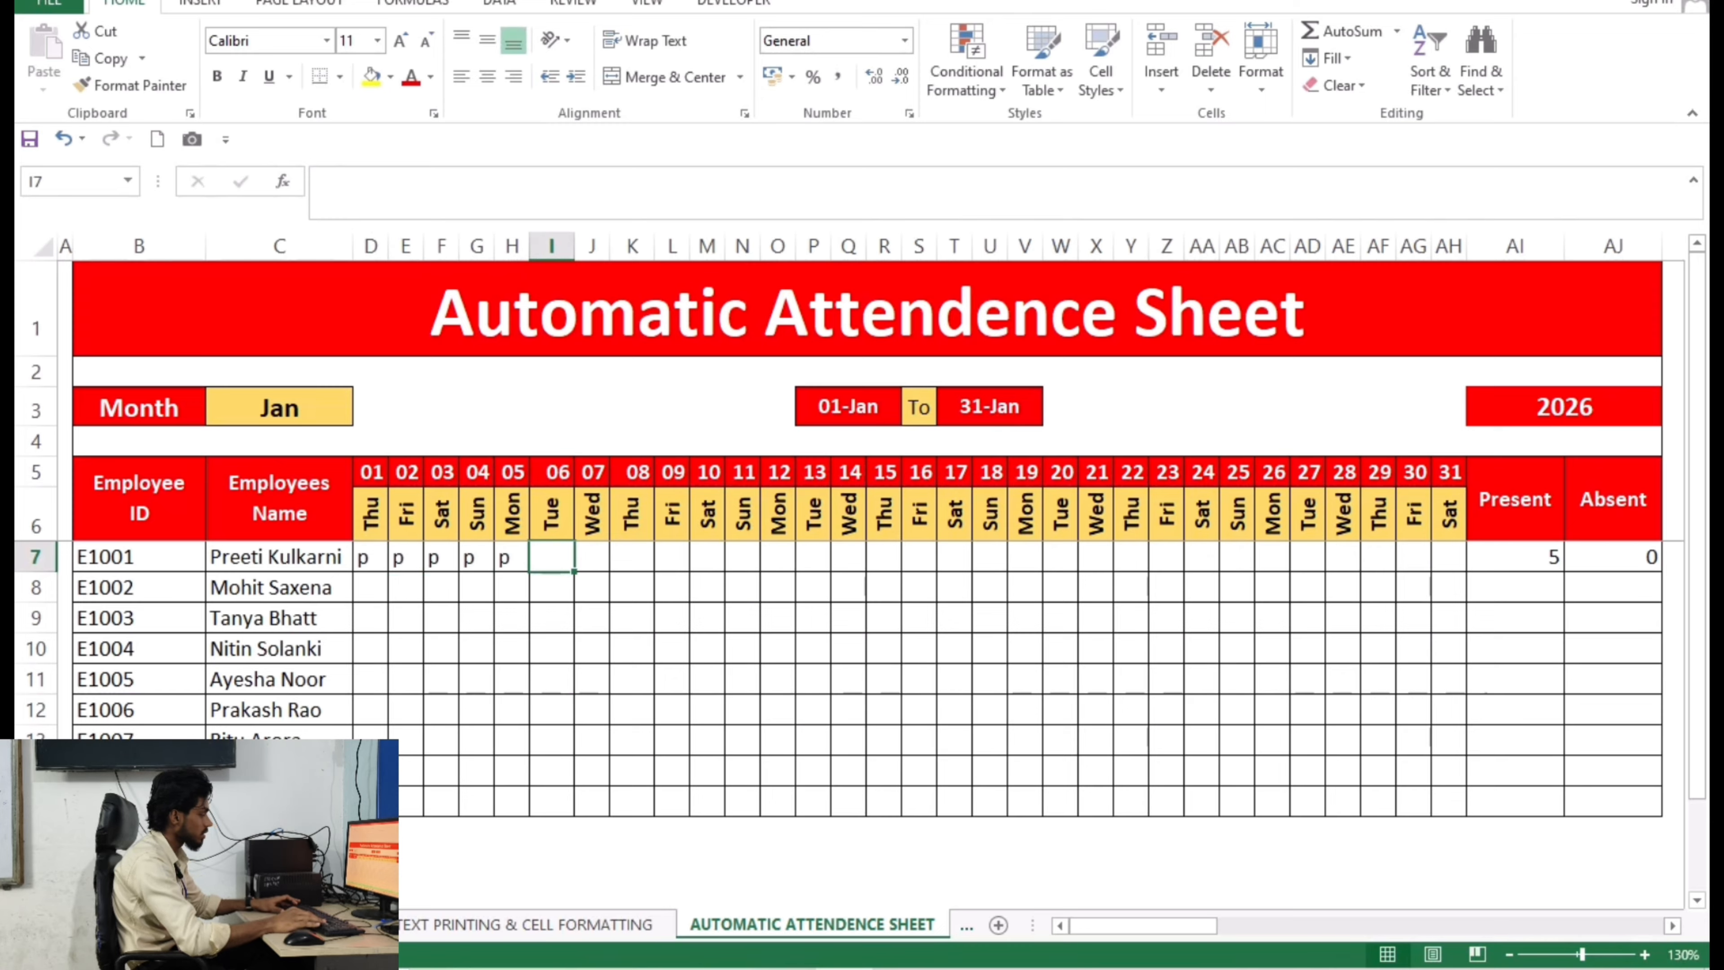
# Step: Mark employee E1001 absent with a for days 06 to 11 in I7:N7
pyautogui.write('a')
pyautogui.press('Tab')
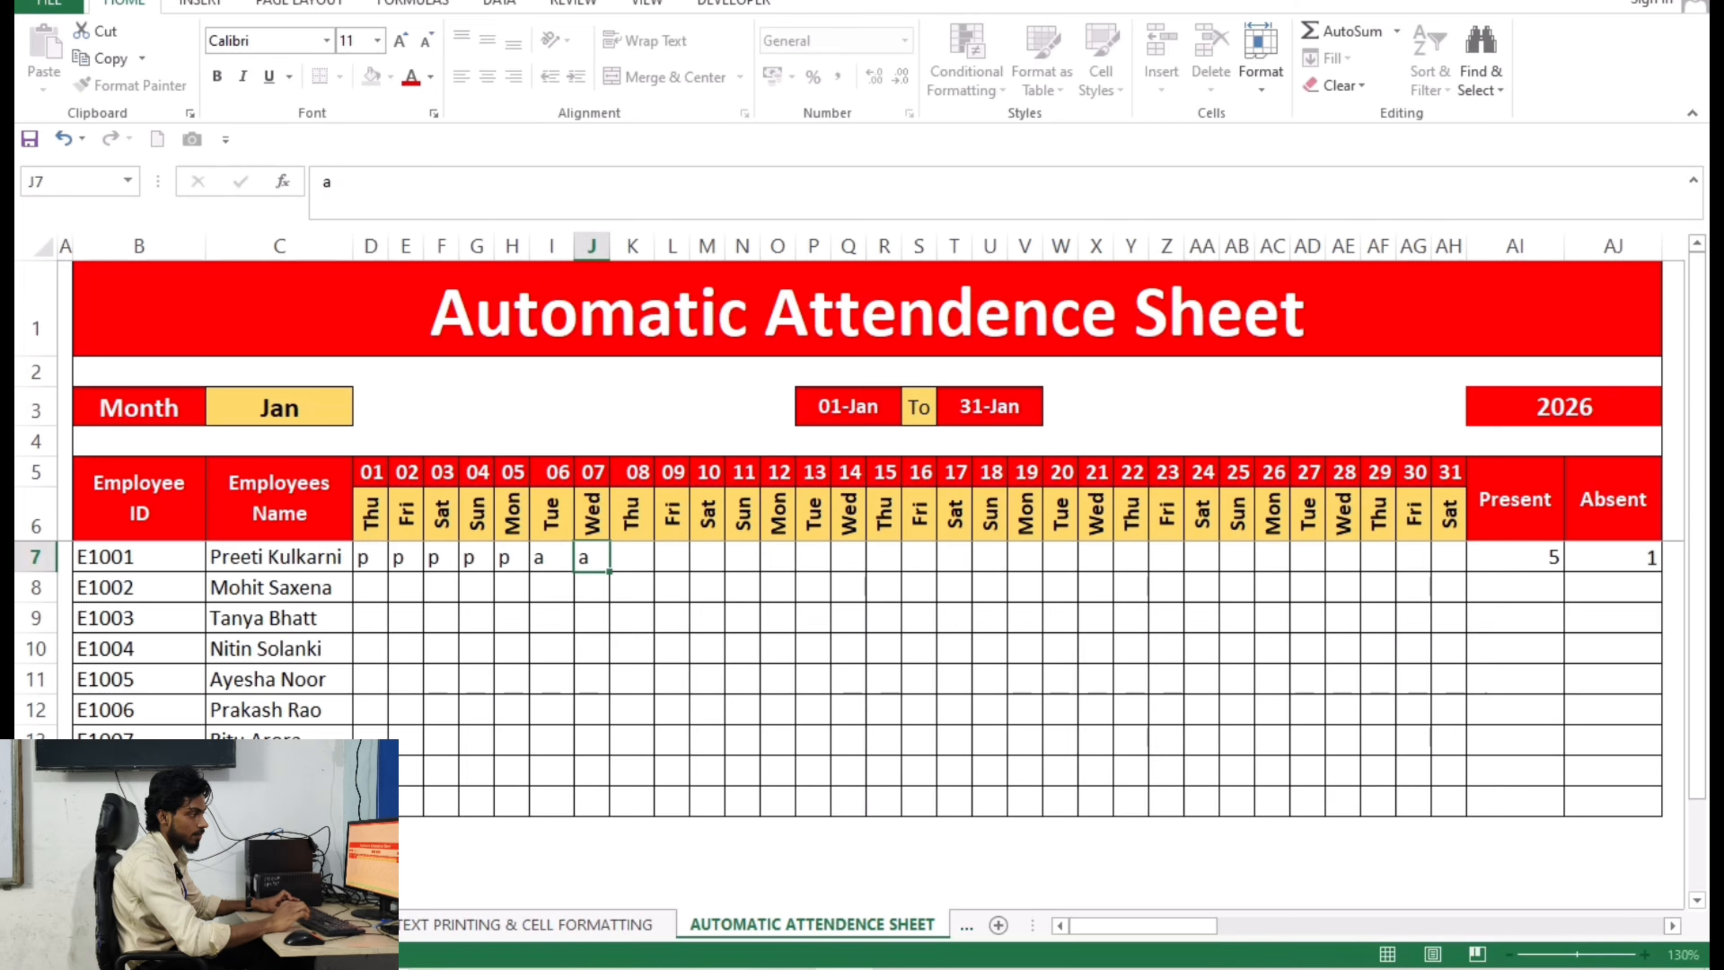
pyautogui.write('a')
pyautogui.press('Tab')
pyautogui.write('a')
pyautogui.press('Tab')
pyautogui.write('a\ta')
pyautogui.press('Tab')
pyautogui.write('a')
pyautogui.press('Tab')
# Step: Fill the present and absent formulas from AI7:AJ7 down through row 15 for all employees
pyautogui.moveTo(1515, 557); pyautogui.dragTo(1662, 814)
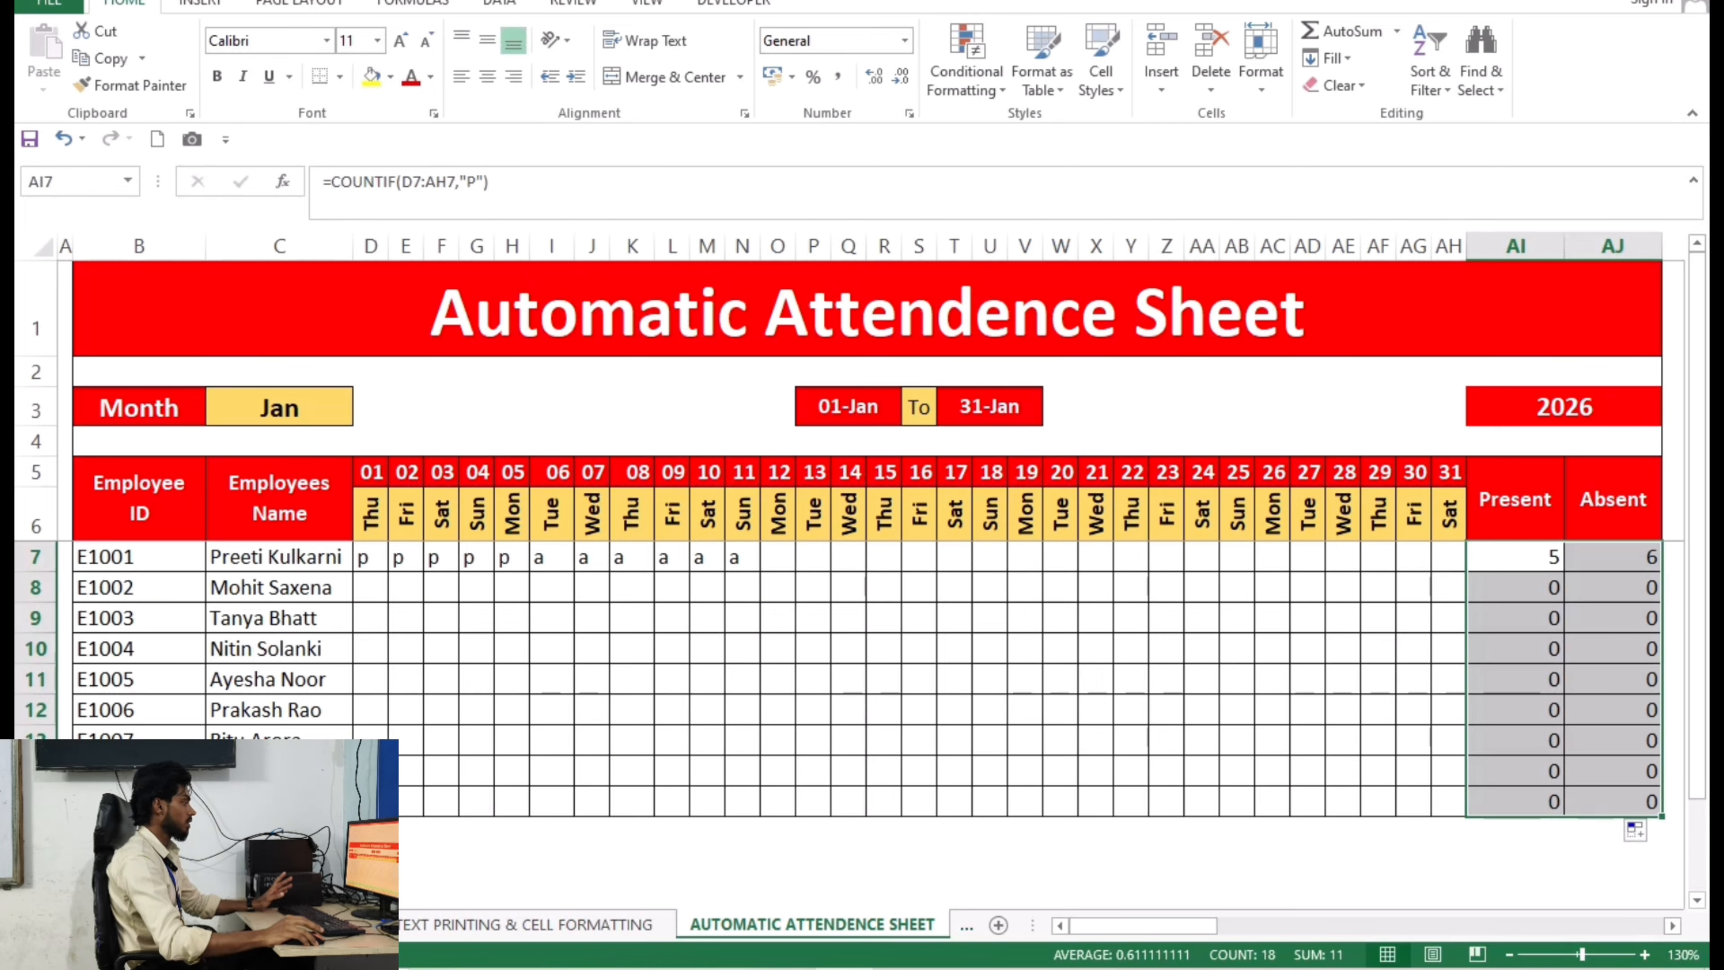
pyautogui.click(1060, 648)
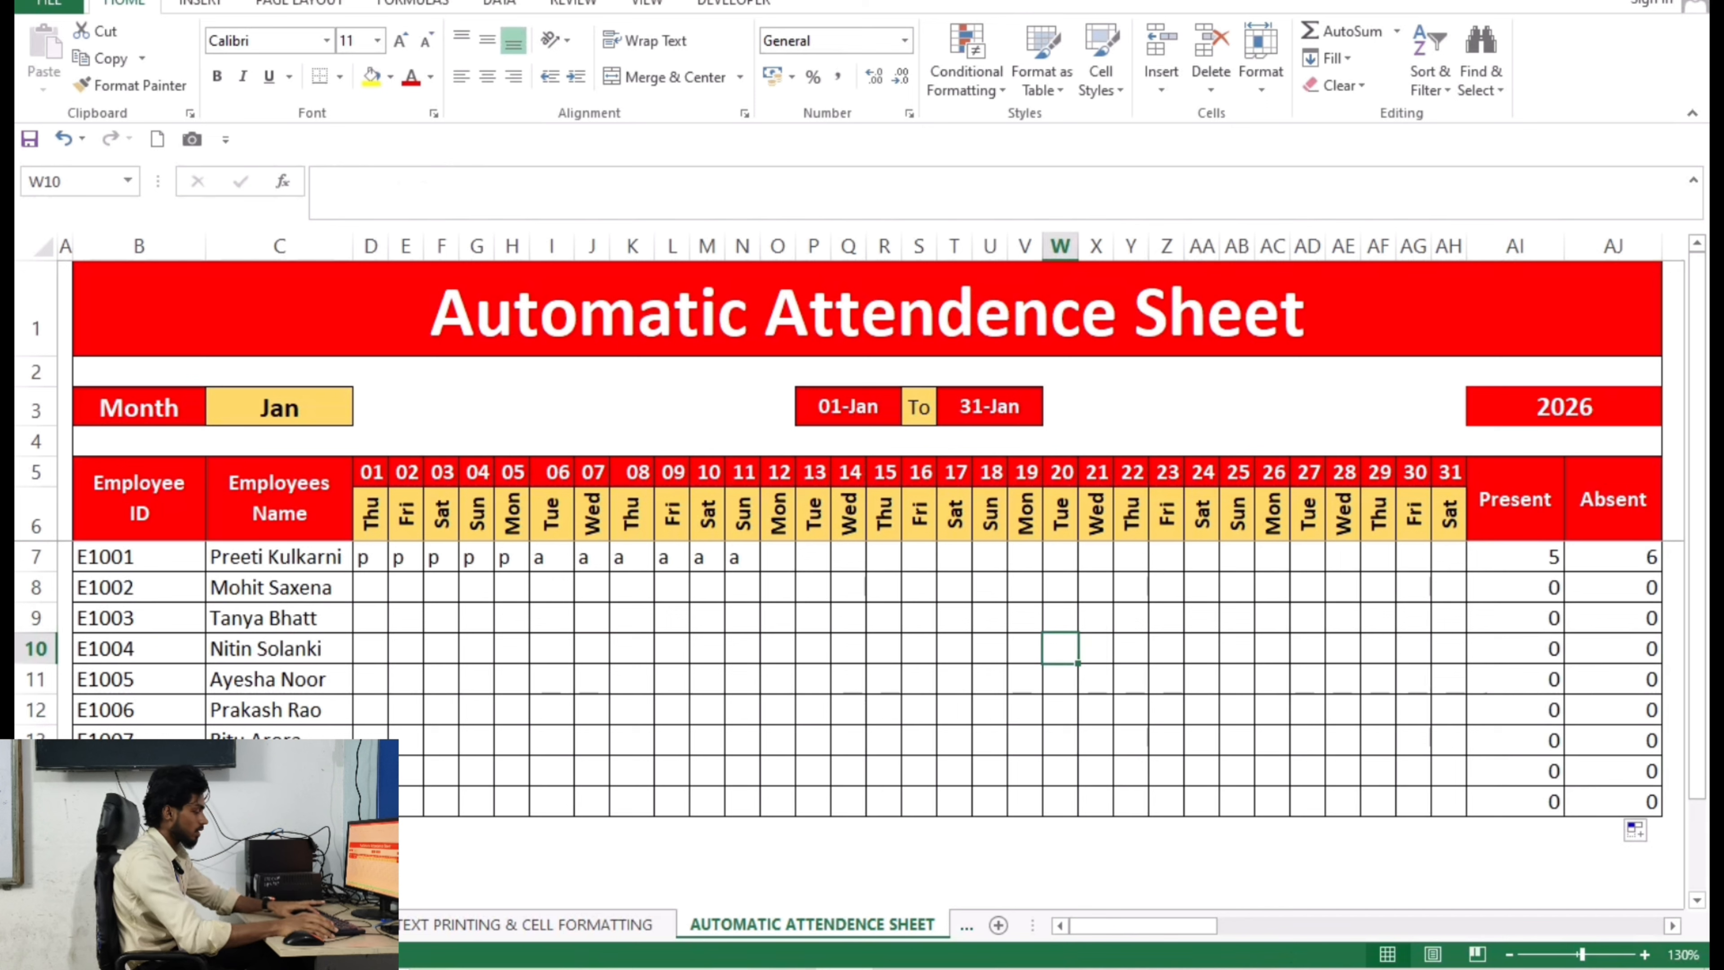
# Step: Test the counts for employee E1004 by entering p in J10:L10 and a in M10:P10
pyautogui.click(592, 649)
pyautogui.write('p')
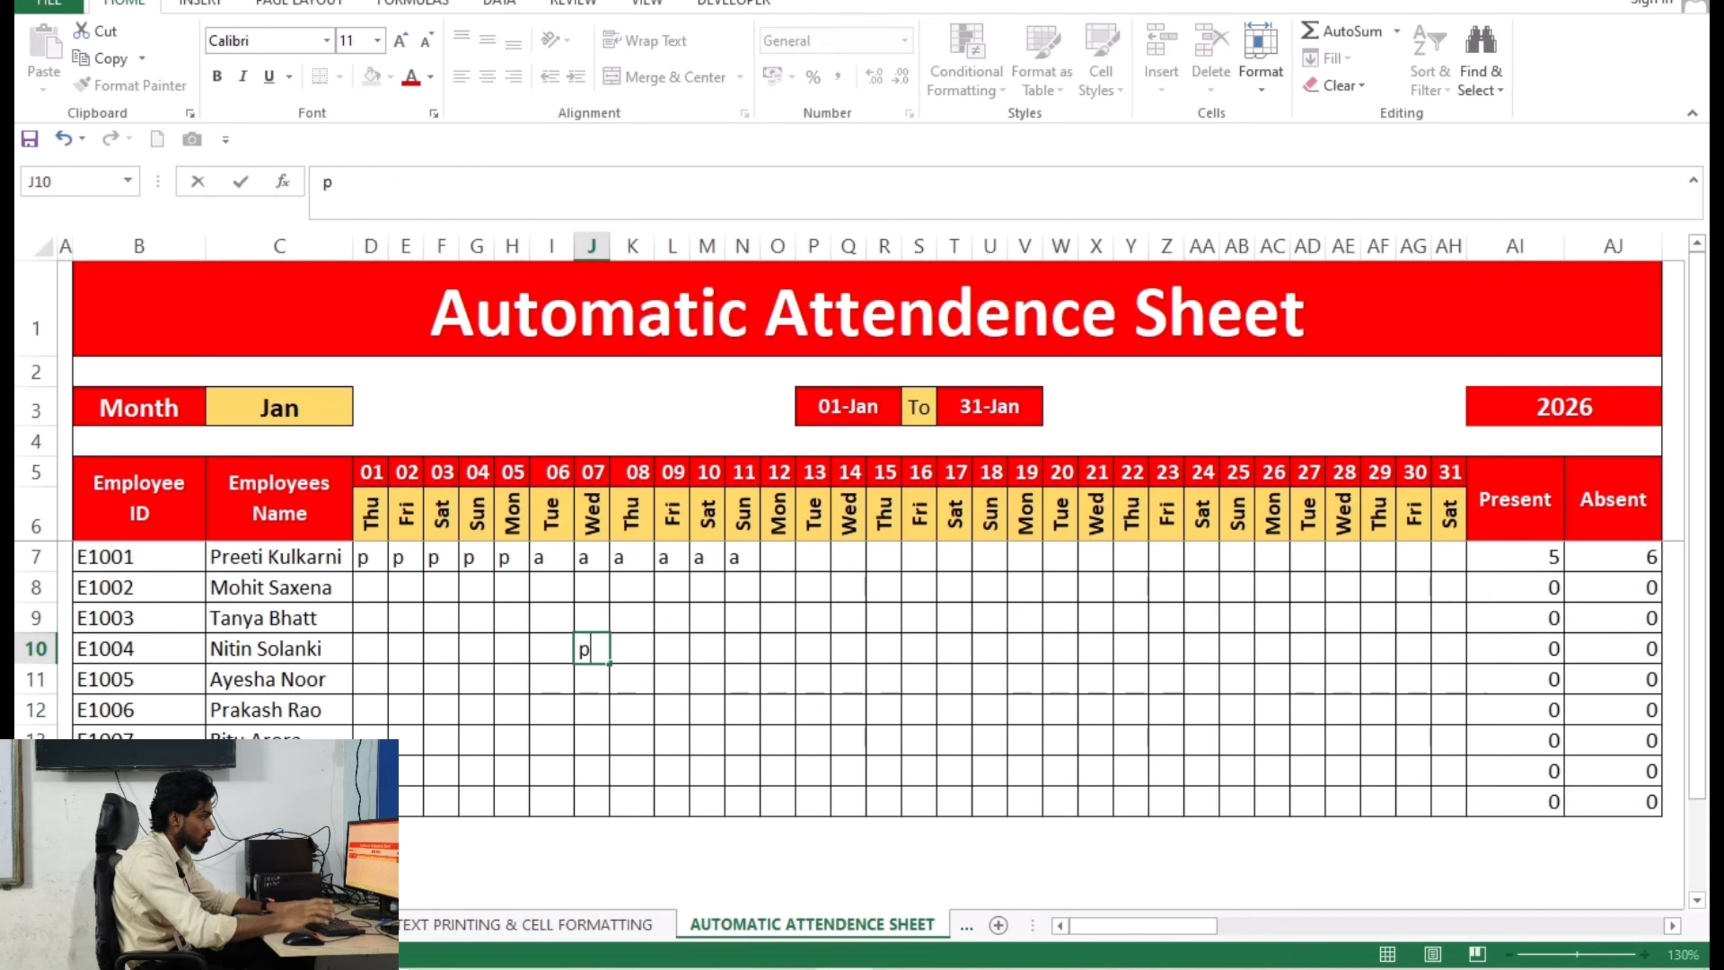
pyautogui.press('Tab')
pyautogui.write('p')
pyautogui.press('Tab')
pyautogui.write('p')
pyautogui.press('Tab')
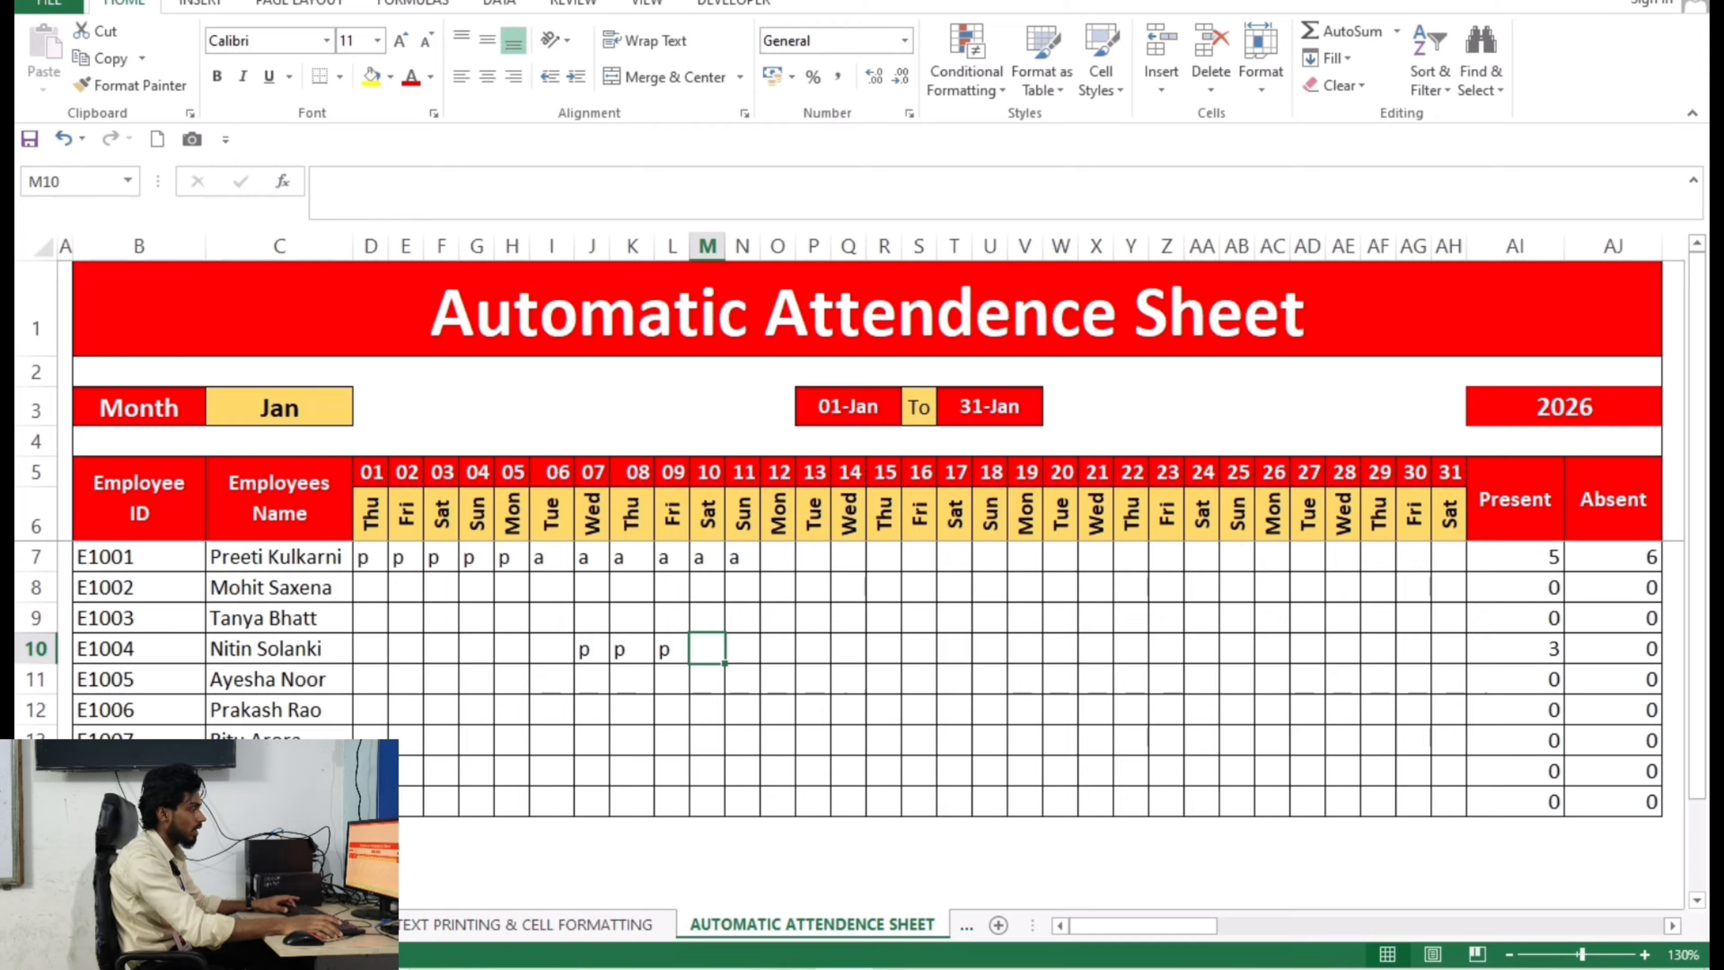
pyautogui.write('a')
pyautogui.press('Tab')
pyautogui.write('a')
pyautogui.press('Tab')
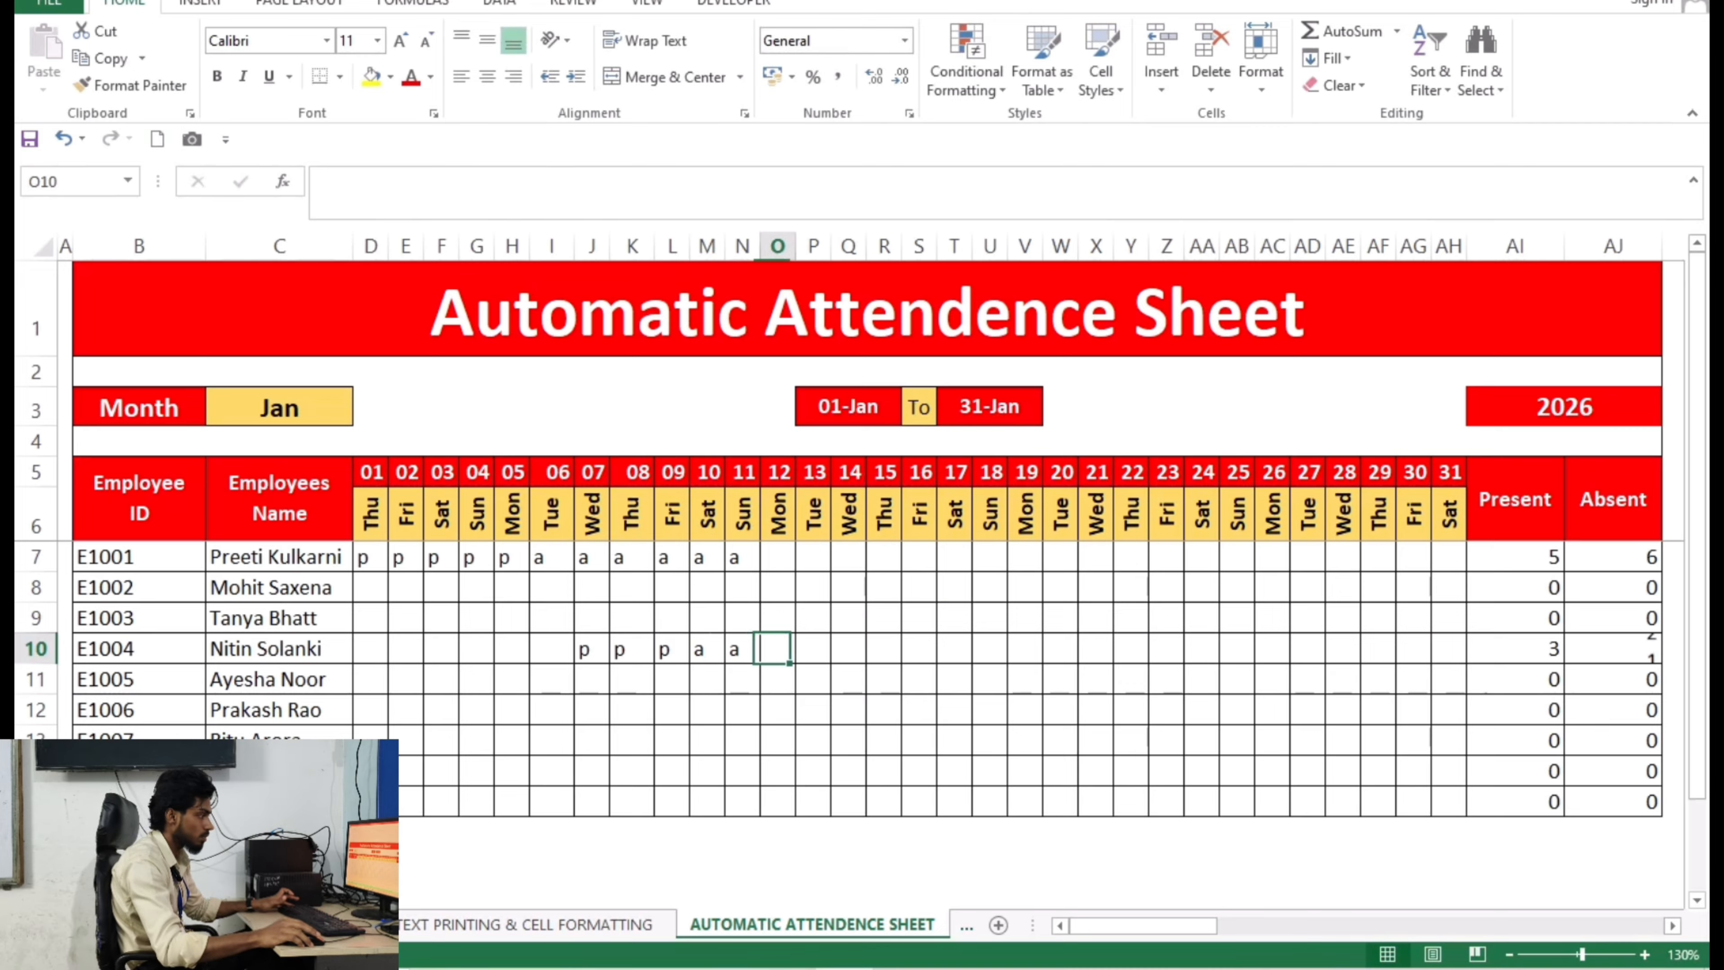
pyautogui.write('a')
pyautogui.press('Tab')
pyautogui.write('a')
pyautogui.press('Tab')
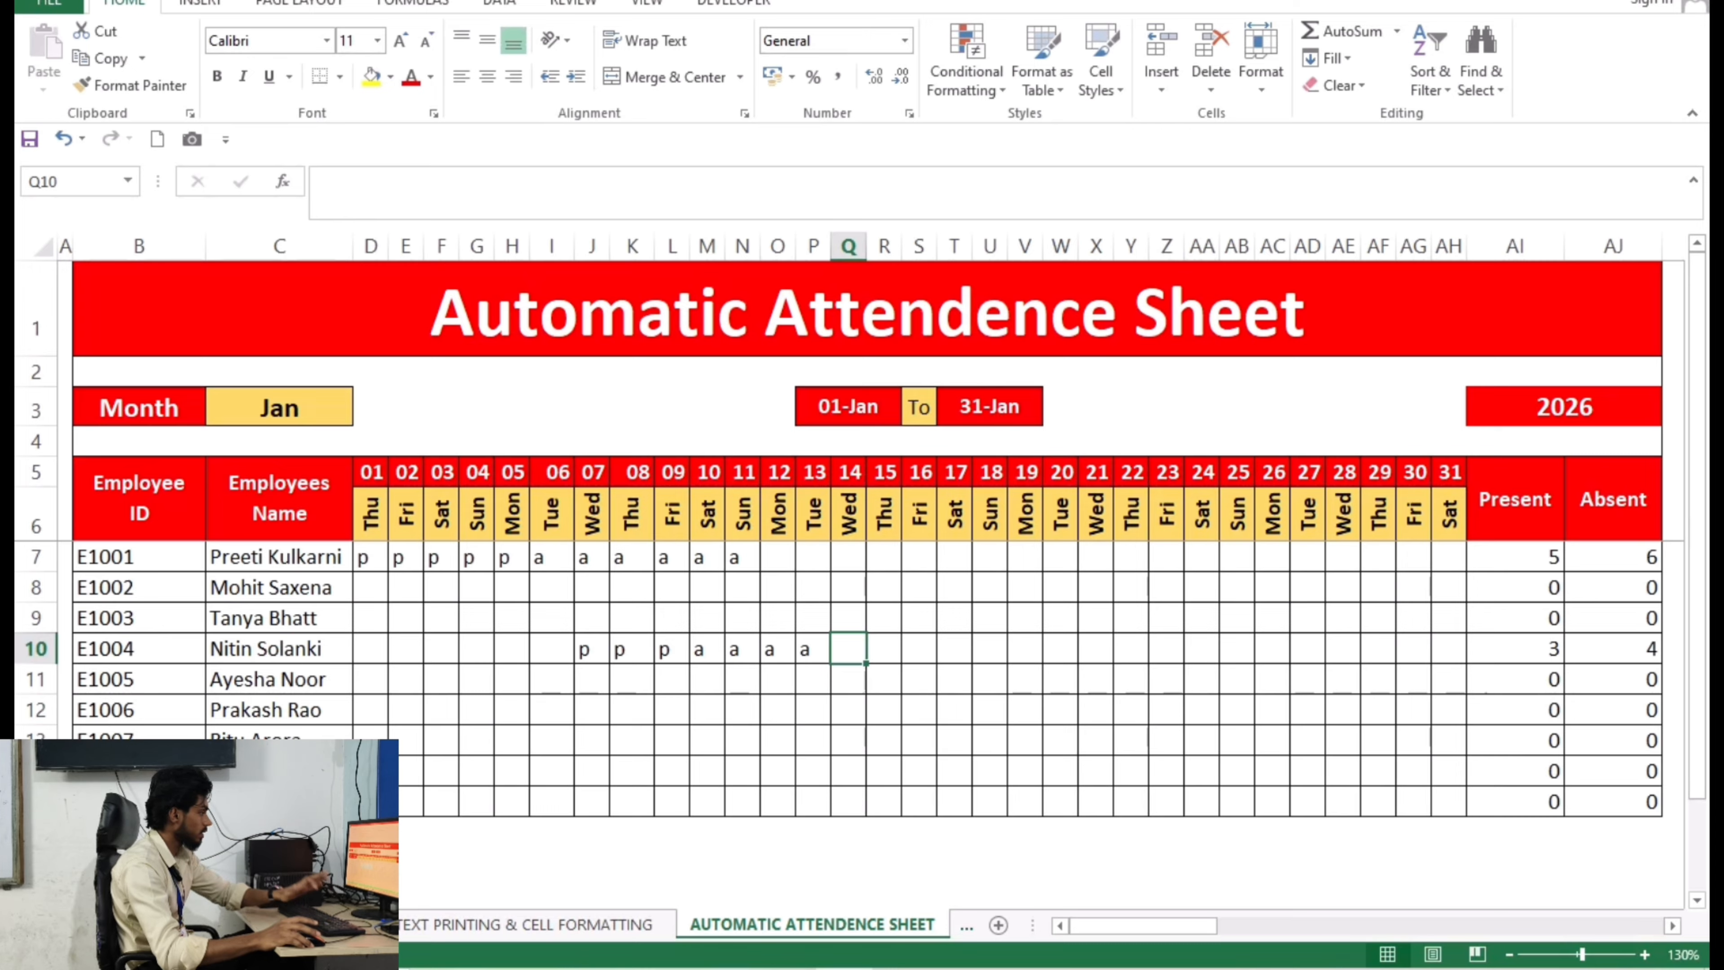
# Step: Clear the test attendance entries of employee E1004 in row 10
pyautogui.moveTo(511, 617); pyautogui.dragTo(849, 680)
pyautogui.press('Delete')
pyautogui.click(551, 679)
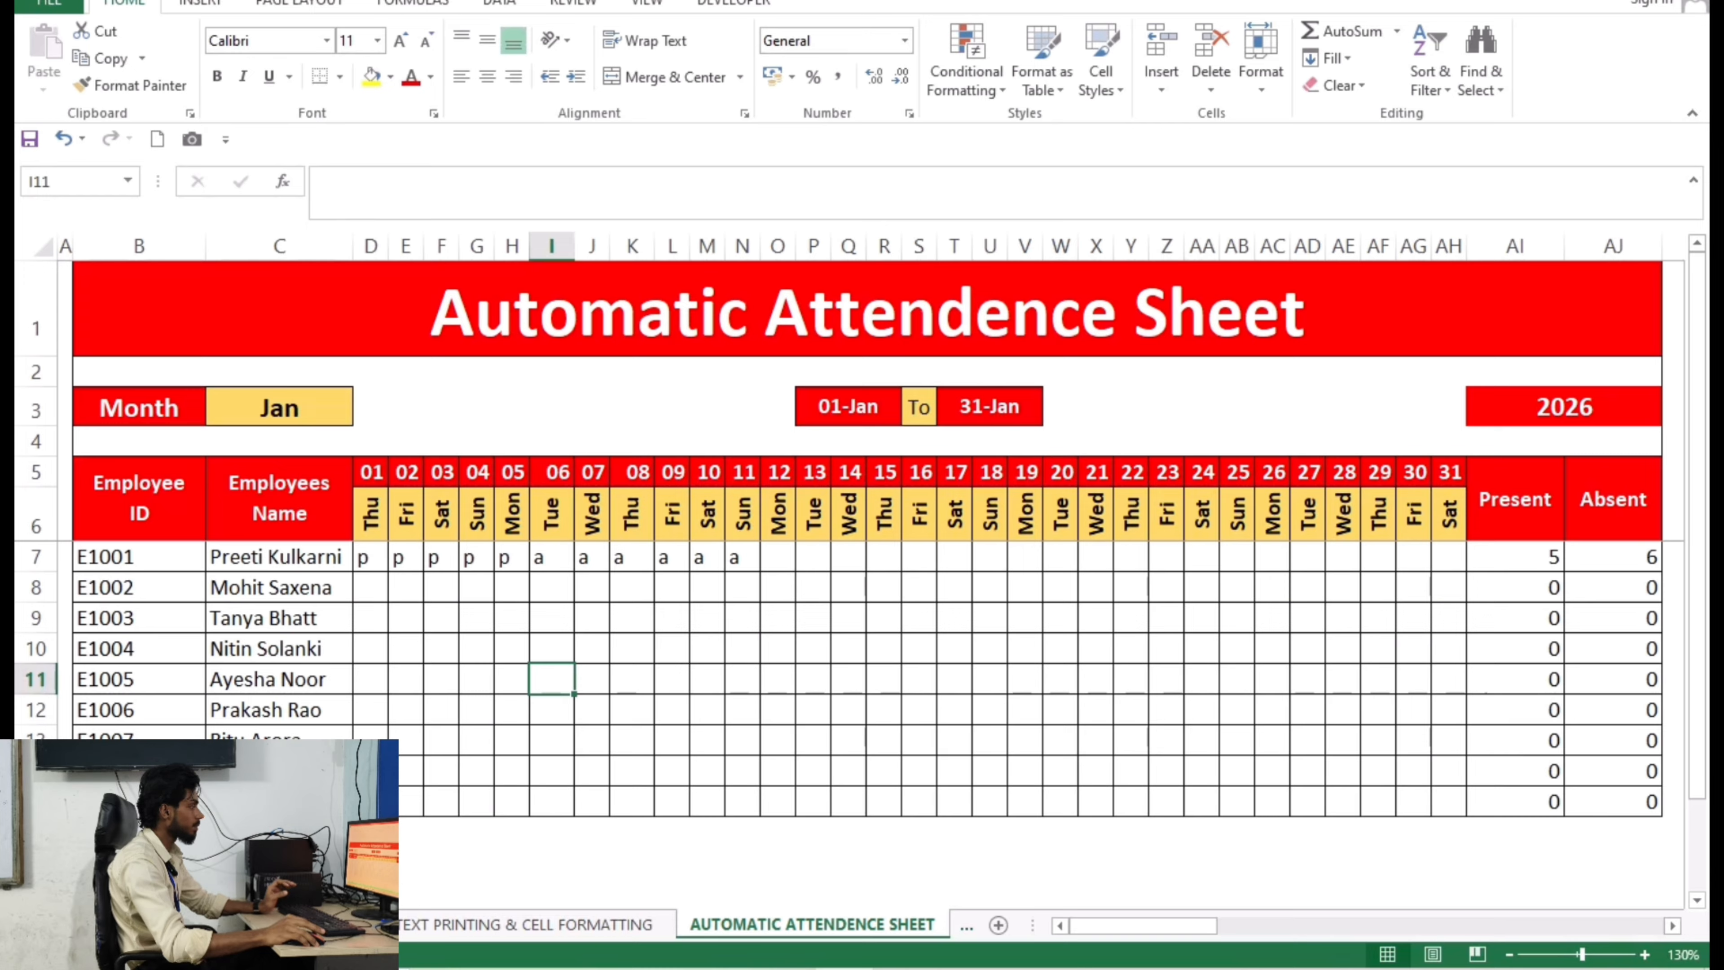
pyautogui.click(441, 588)
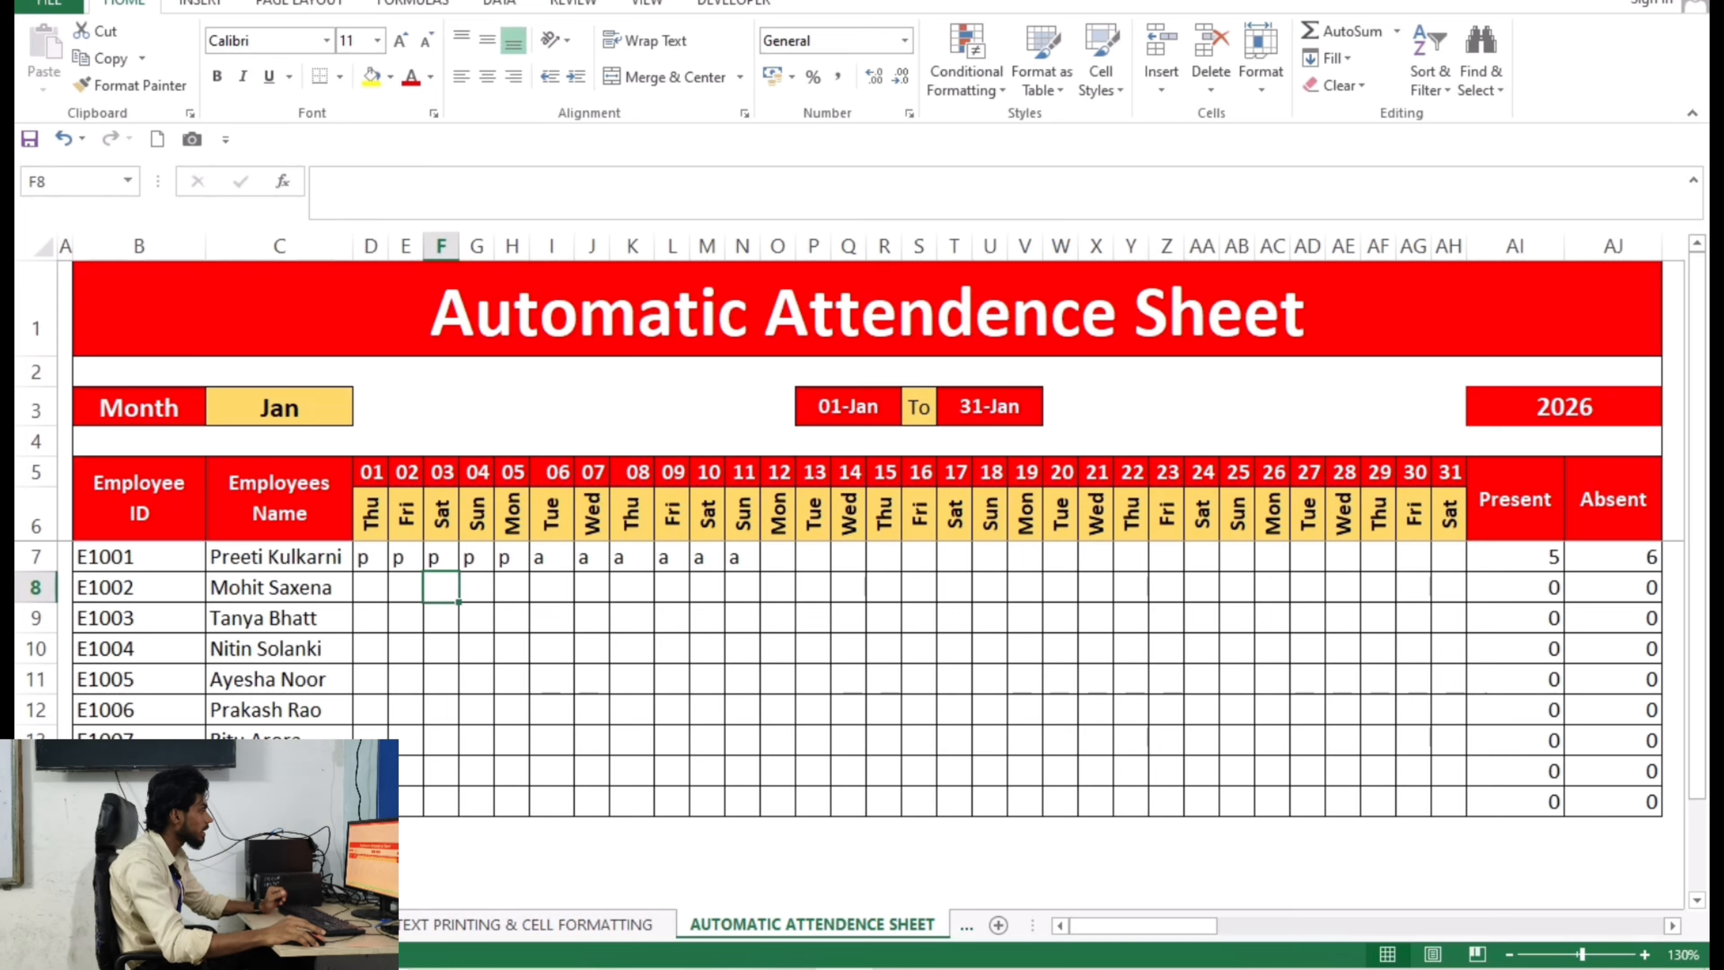
pyautogui.click(476, 557)
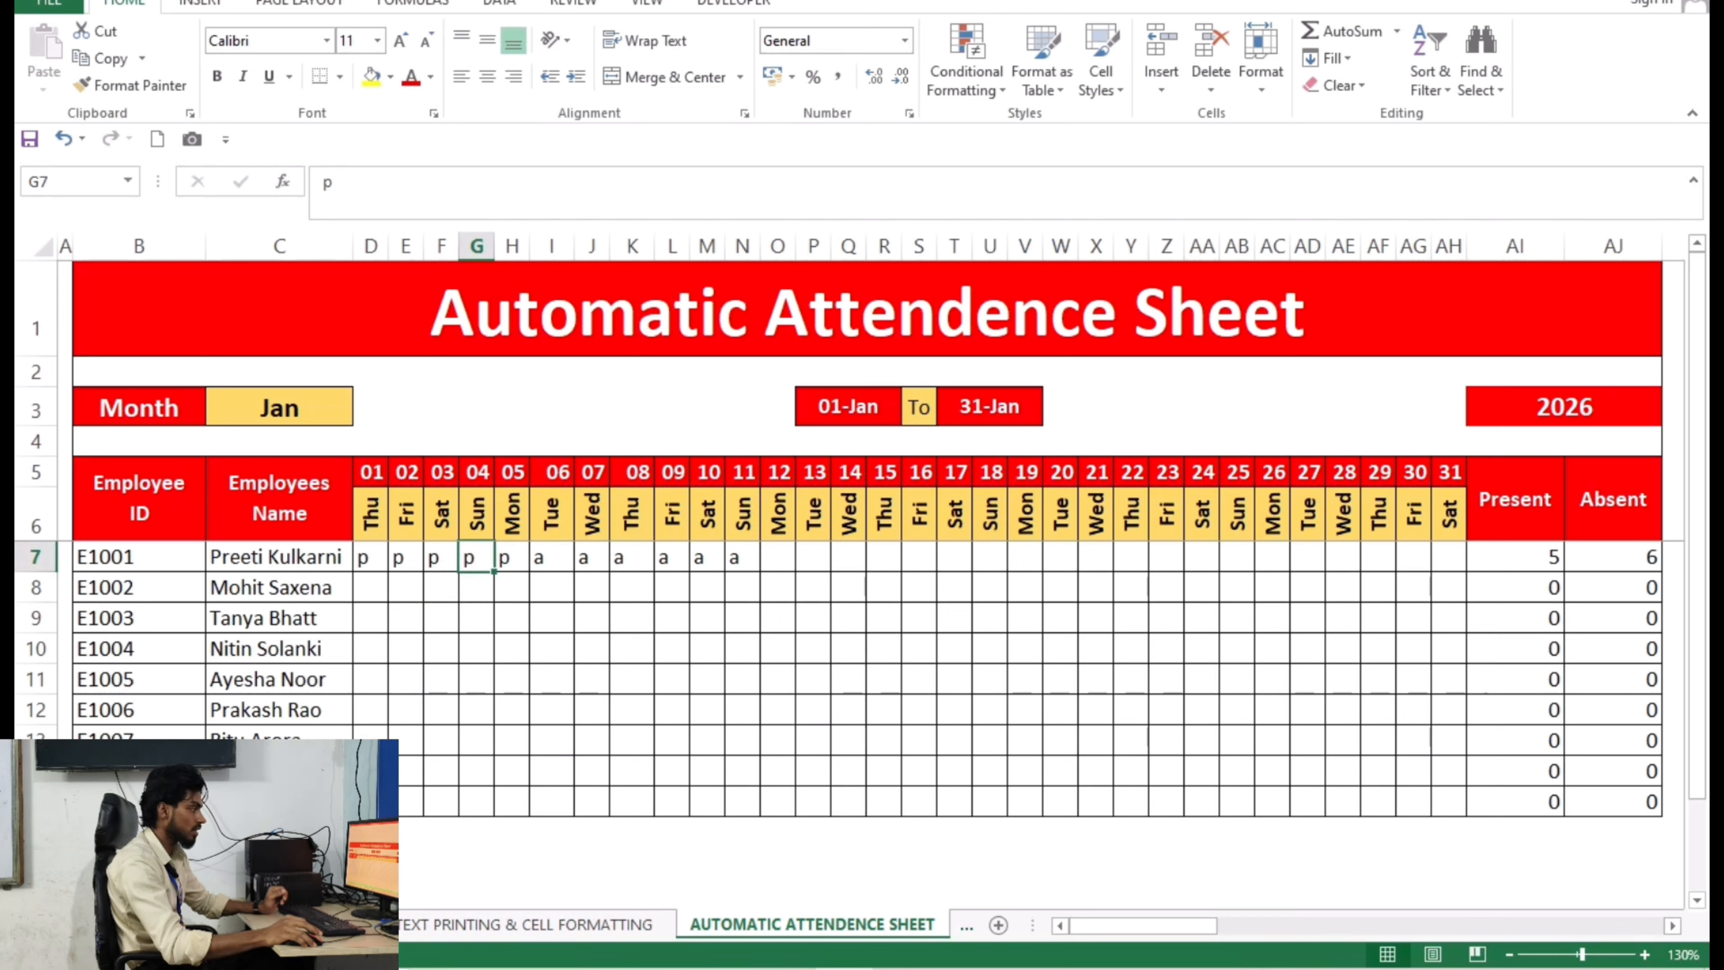
pyautogui.moveTo(477, 557); pyautogui.dragTo(476, 801)
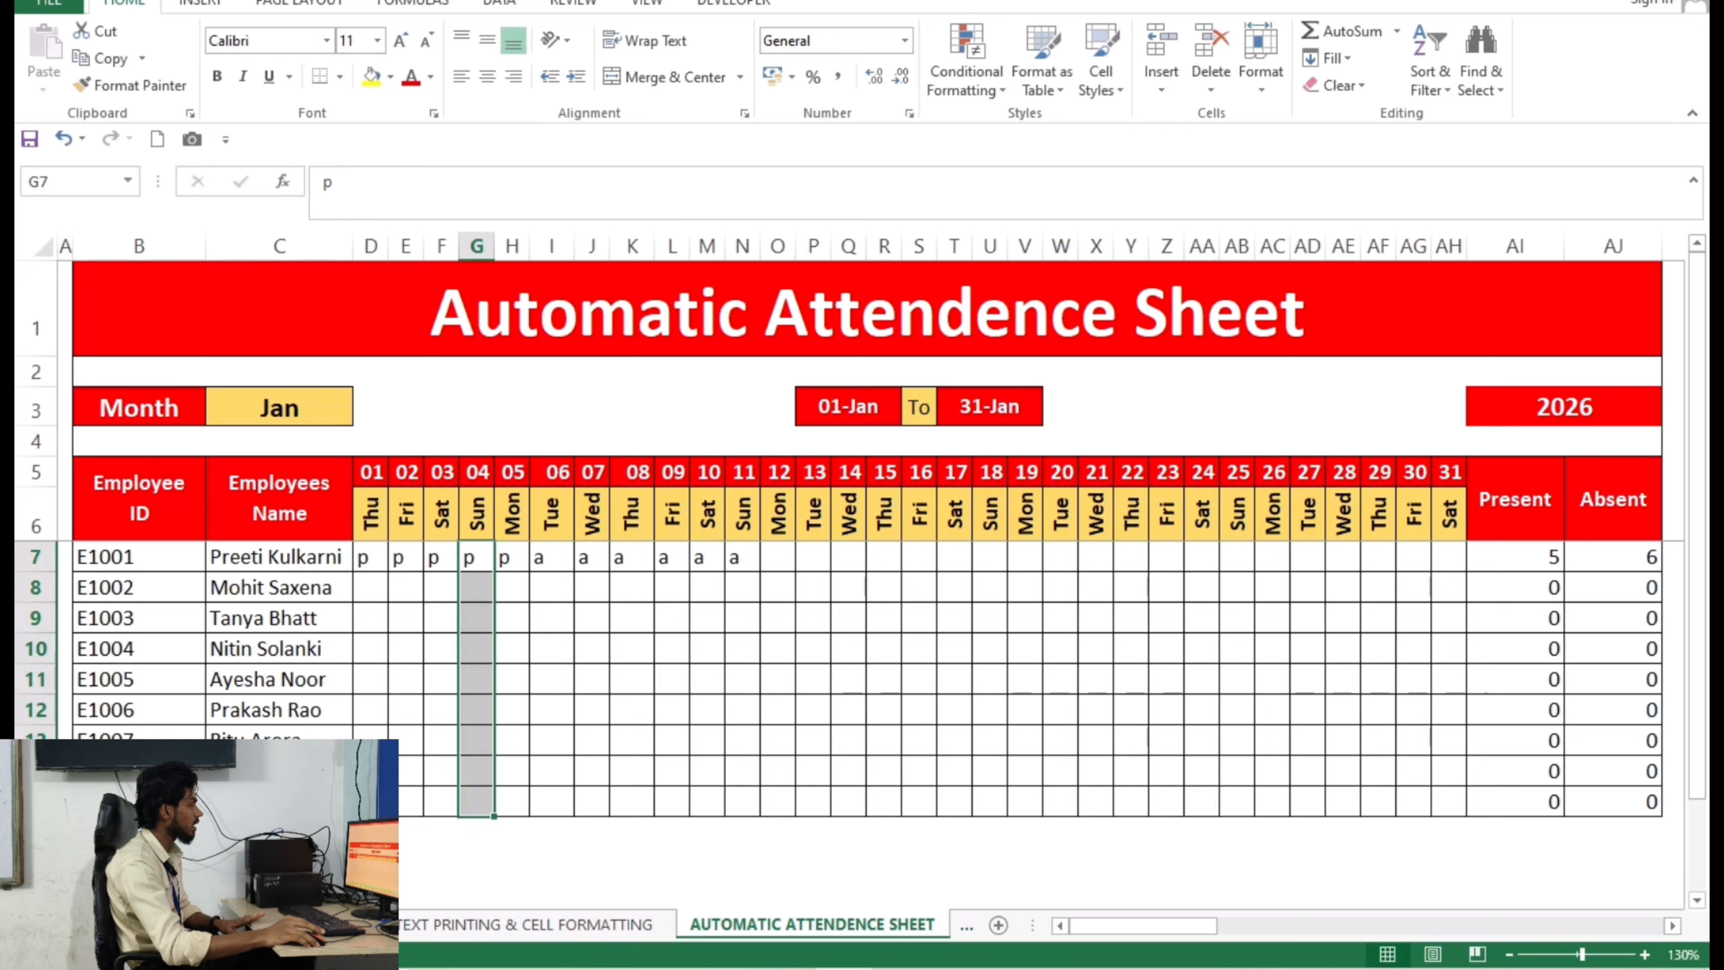
pyautogui.click(551, 618)
pyautogui.click(369, 557)
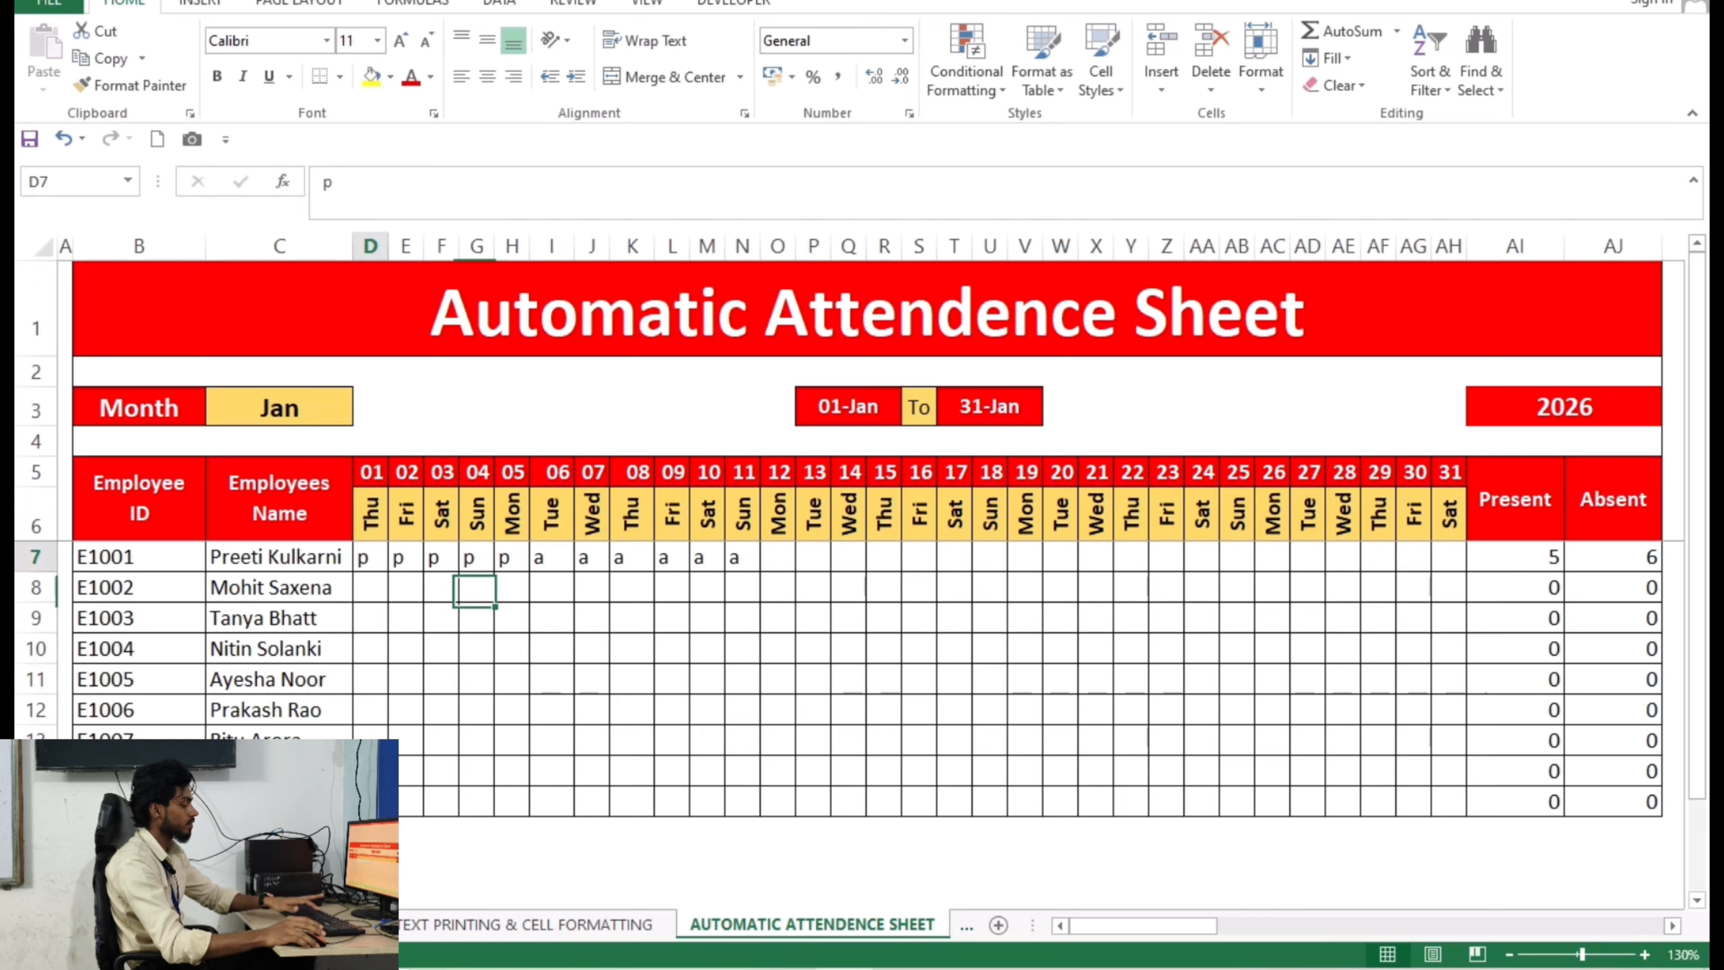
# Step: Clear the attendance entries of employee E1001 by emptying D7:O8
pyautogui.moveTo(370, 556); pyautogui.dragTo(779, 587)
pyautogui.press('Delete')
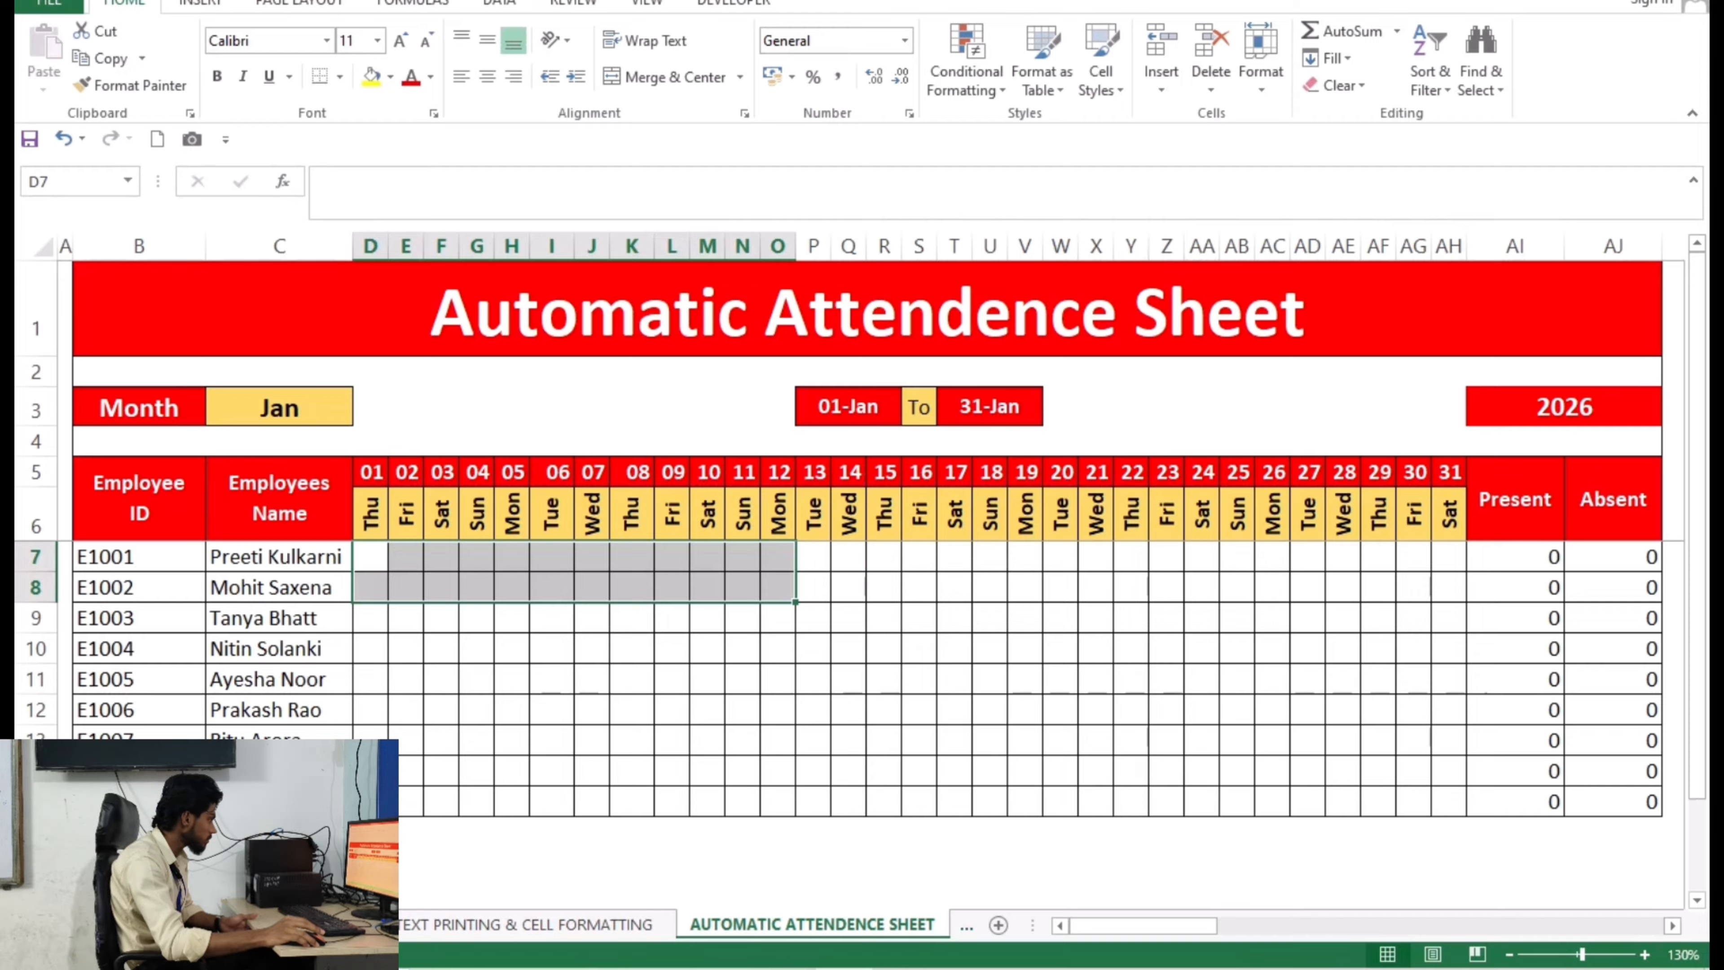
pyautogui.click(477, 649)
# Step: Start a new conditional formatting rule for the attendance grid D7:AH15 that uses a formula to determine which cells to format
pyautogui.moveTo(371, 557); pyautogui.dragTo(1449, 801)
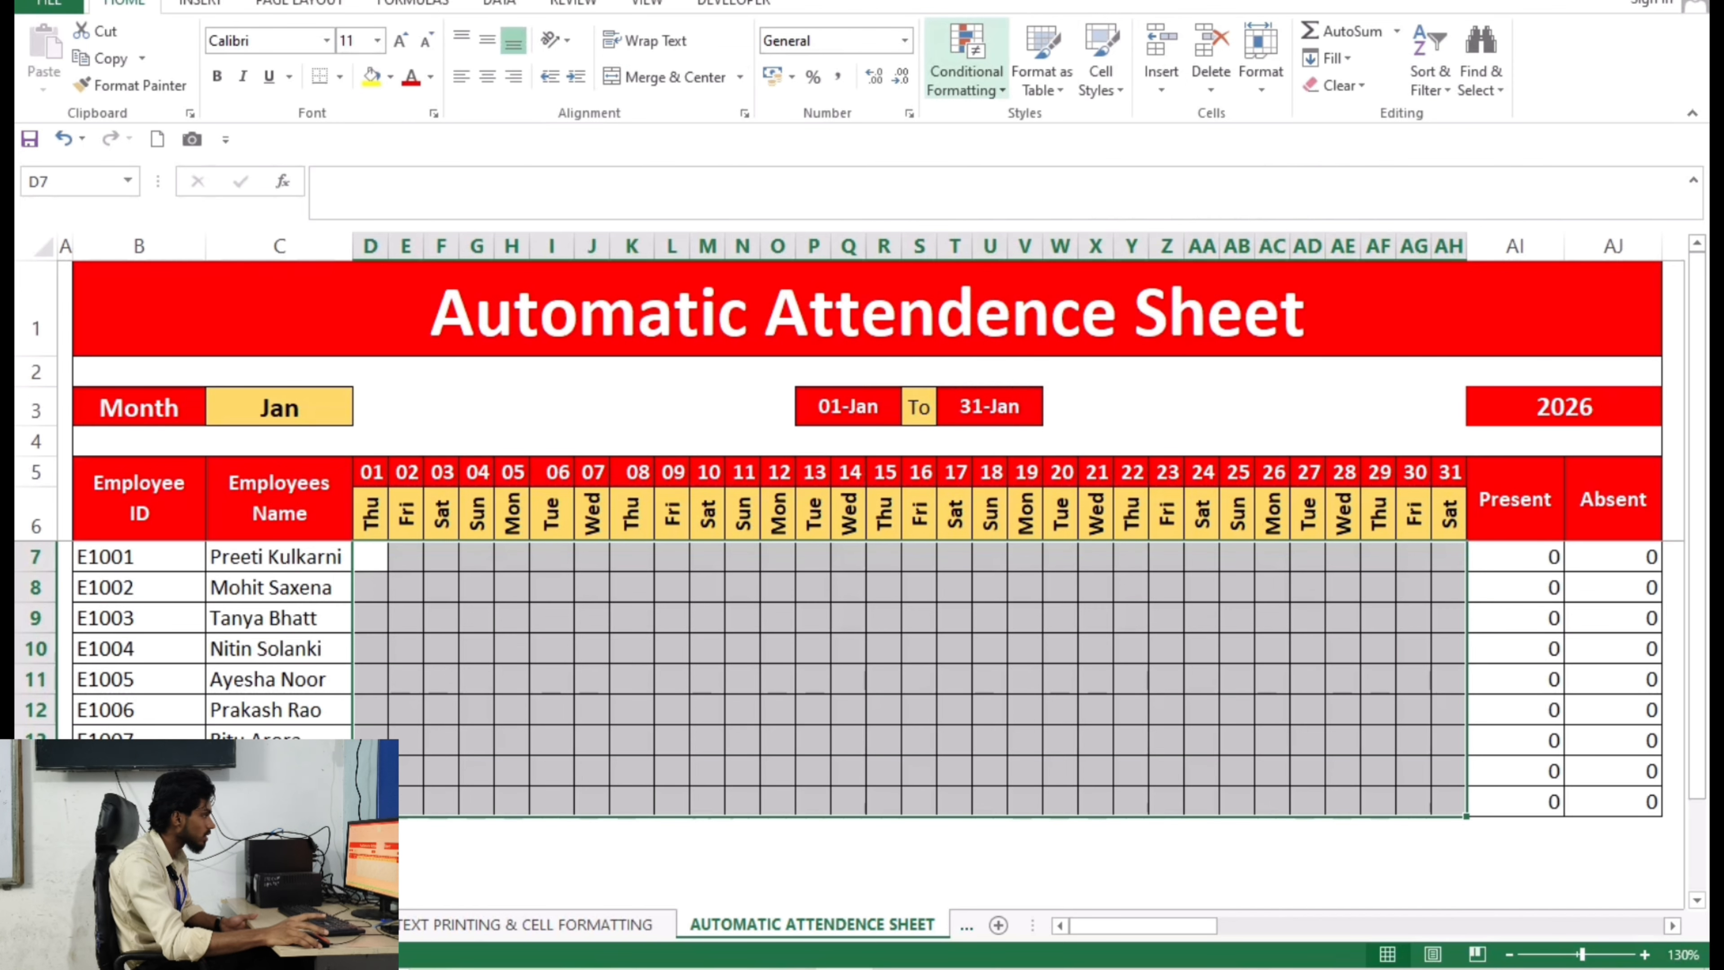
pyautogui.click(966, 68)
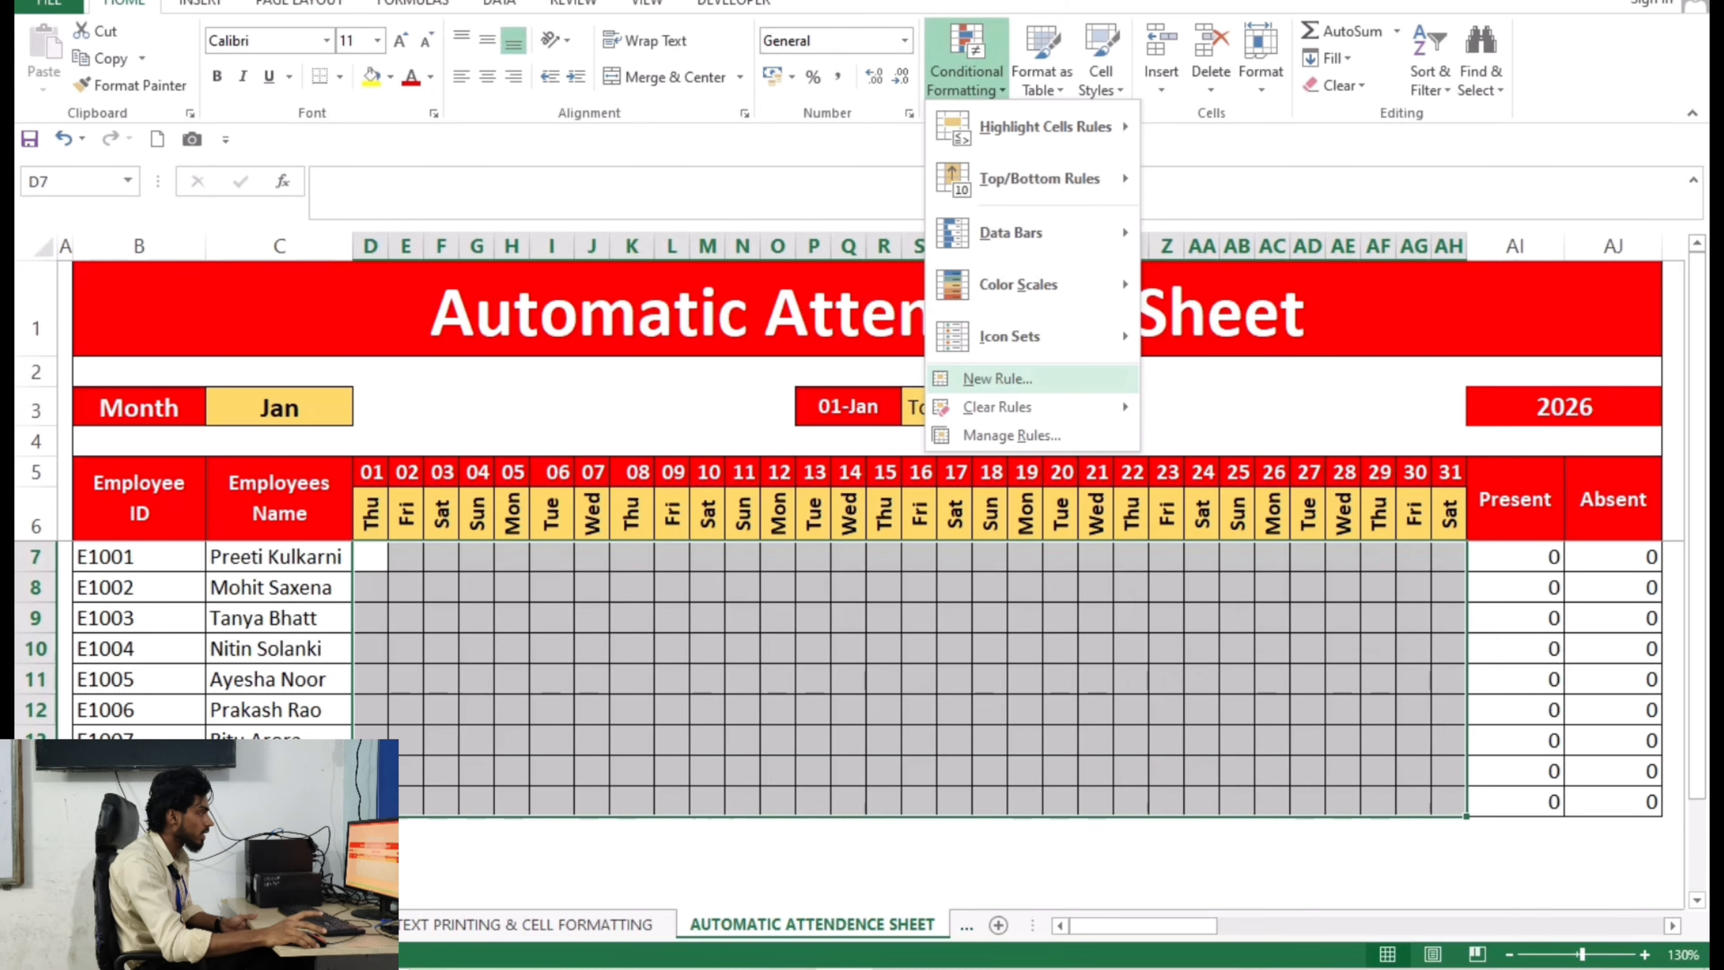
pyautogui.click(997, 378)
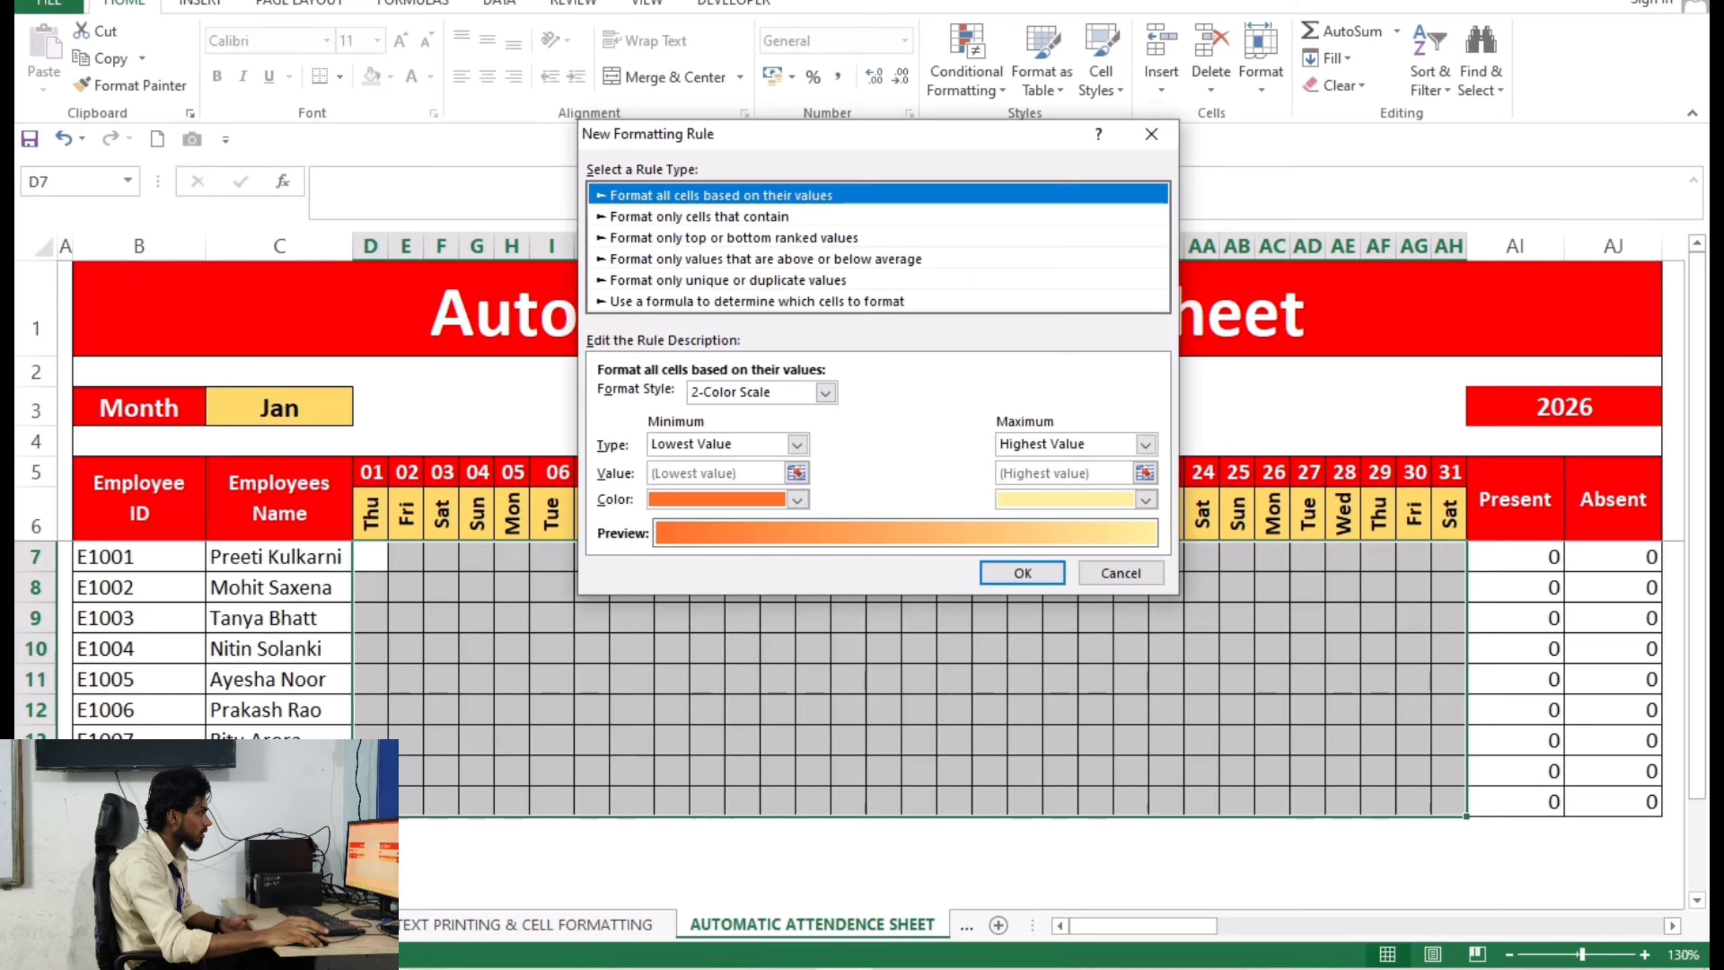
pyautogui.click(794, 301)
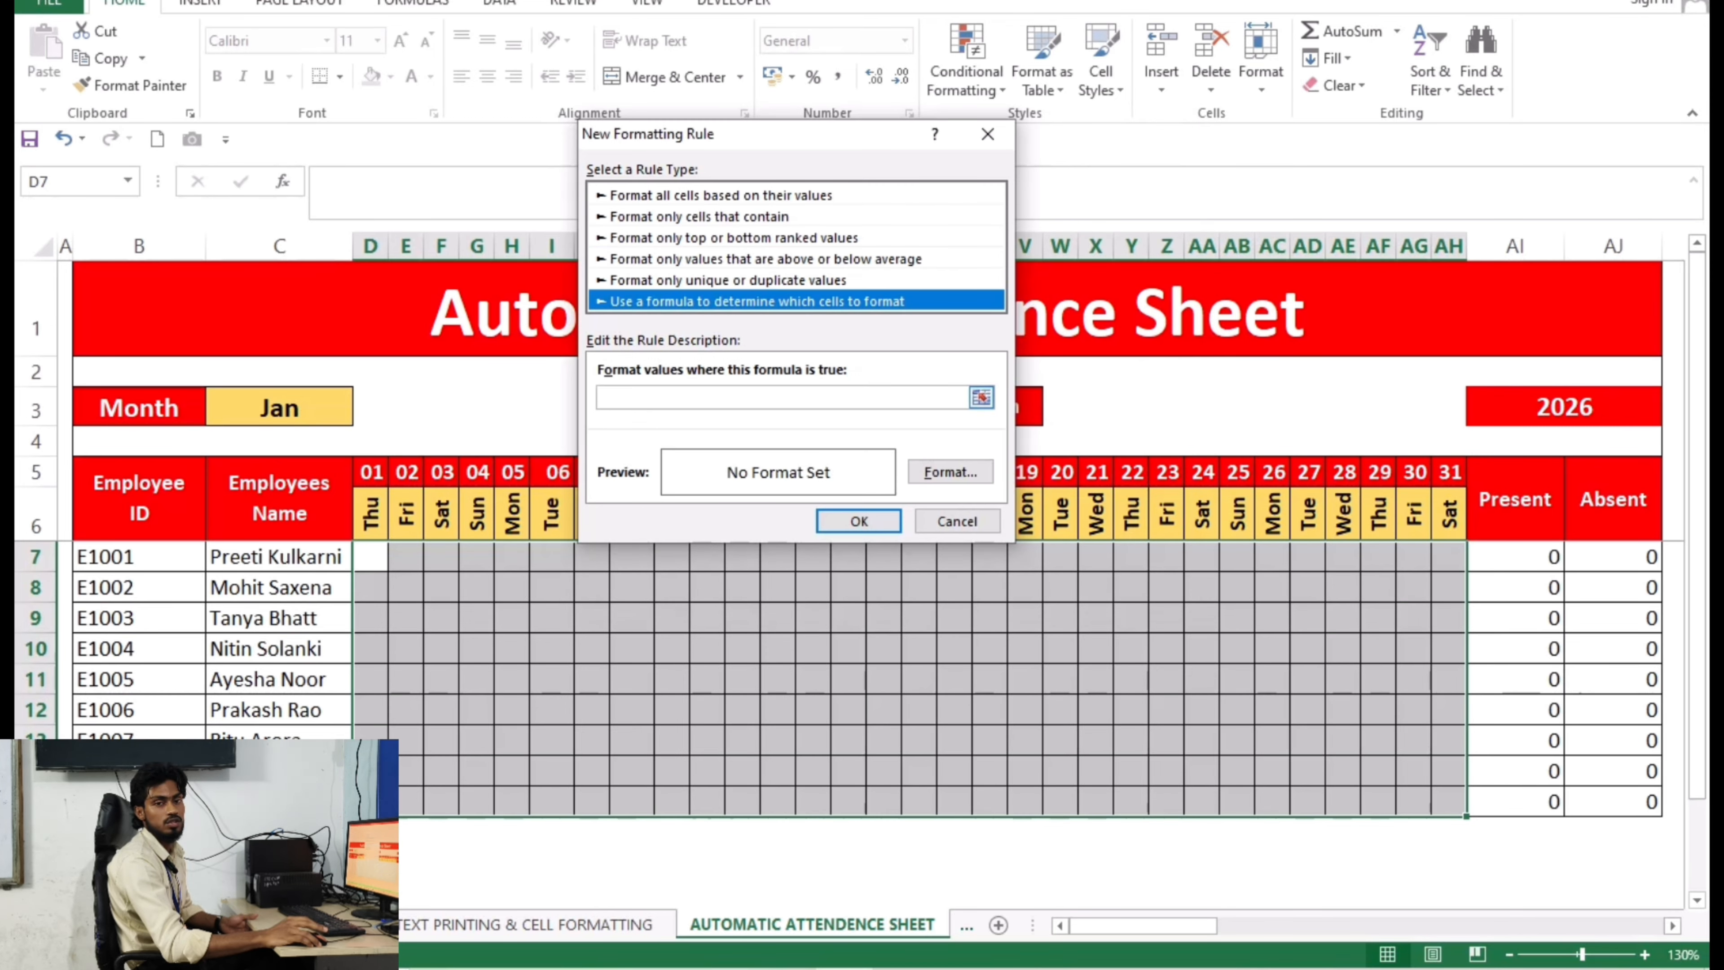
pyautogui.click(781, 398)
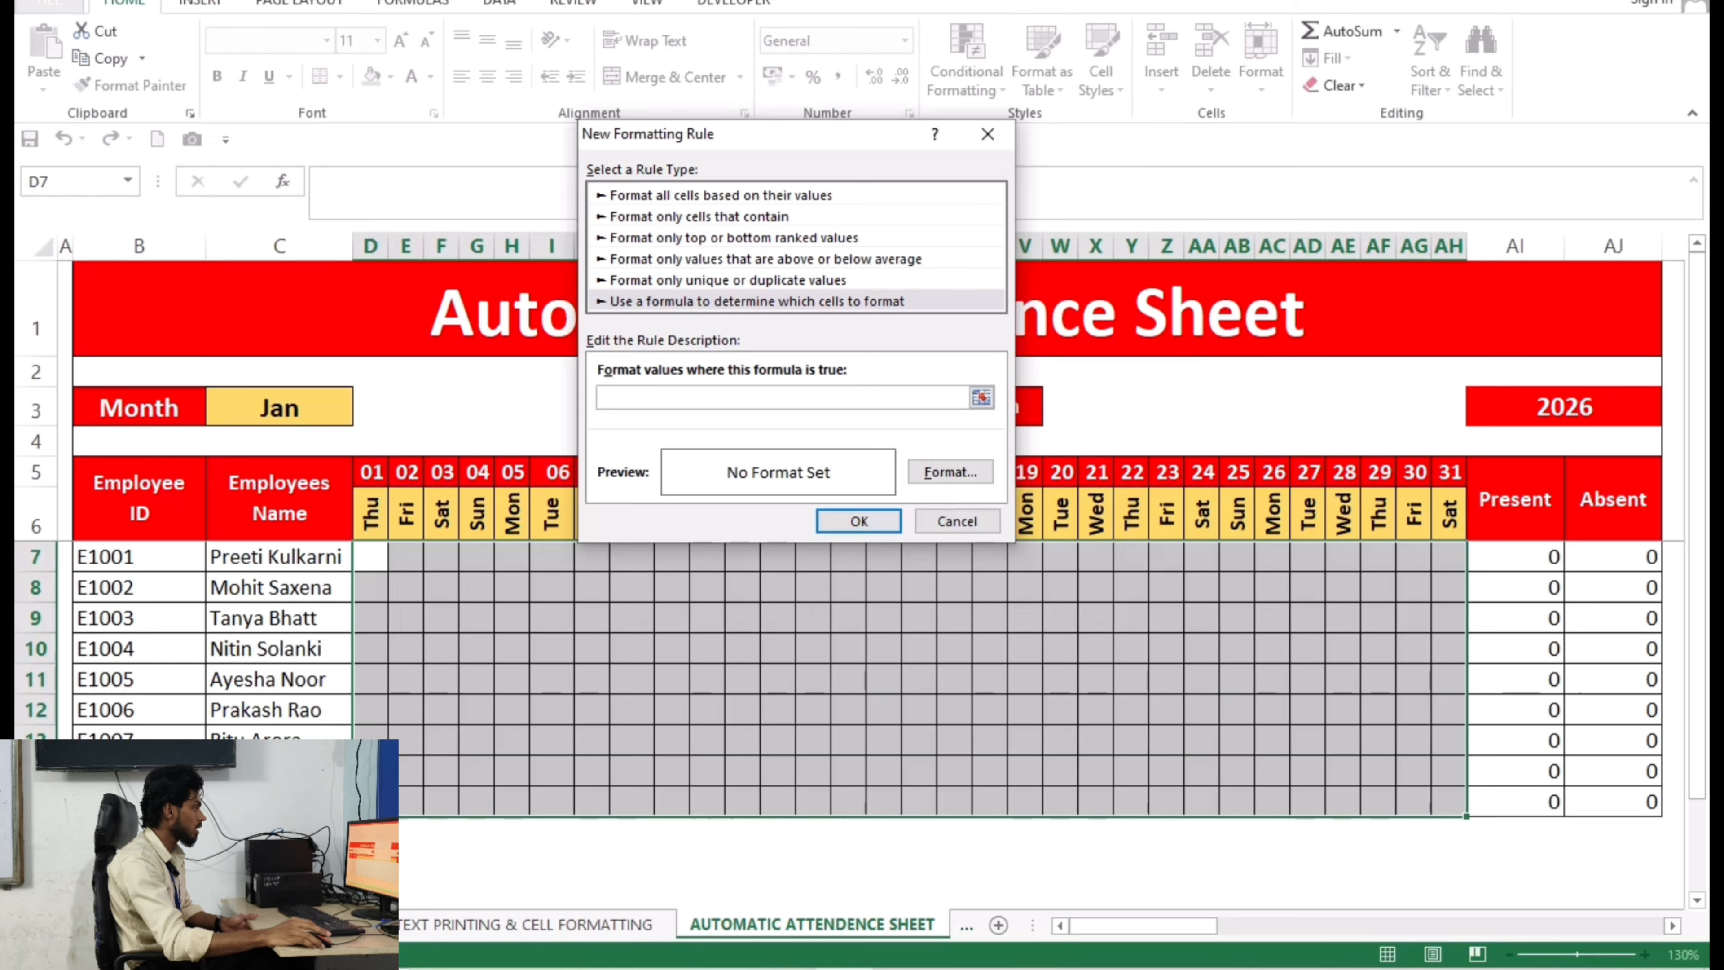
pyautogui.moveTo(741, 140); pyautogui.dragTo(1052, 75)
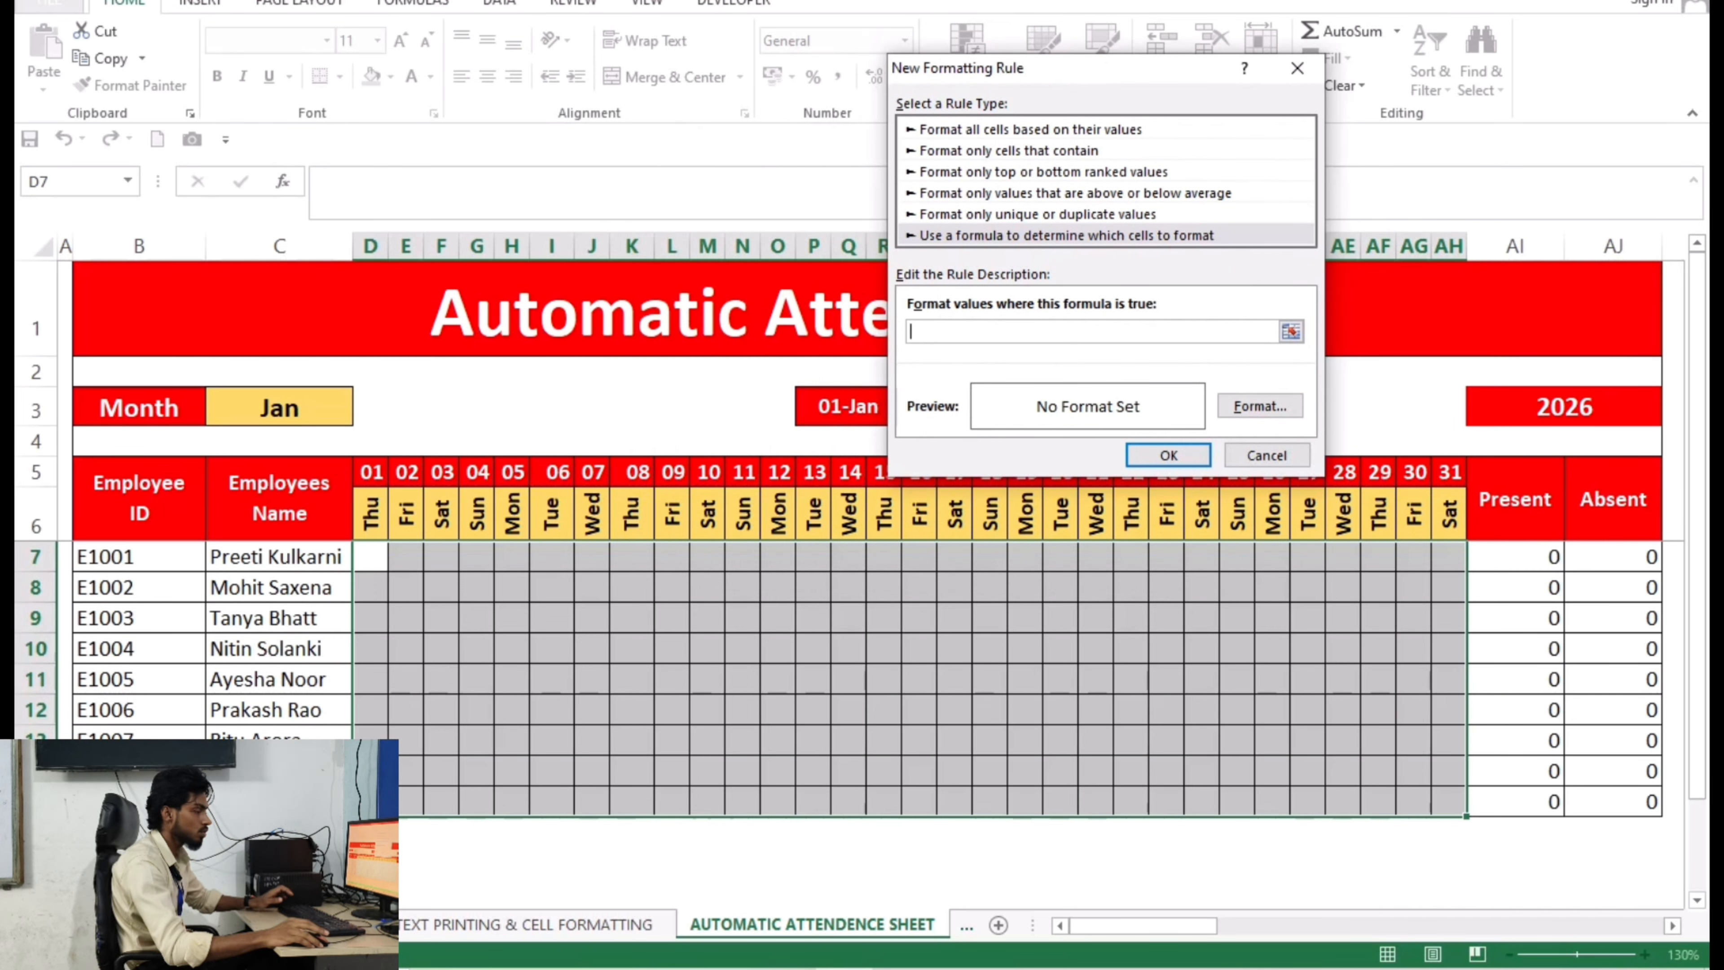
# Step: Begin the rule's formula with =D$6=, comparing the weekday cell with only its row locked
pyautogui.write('=')
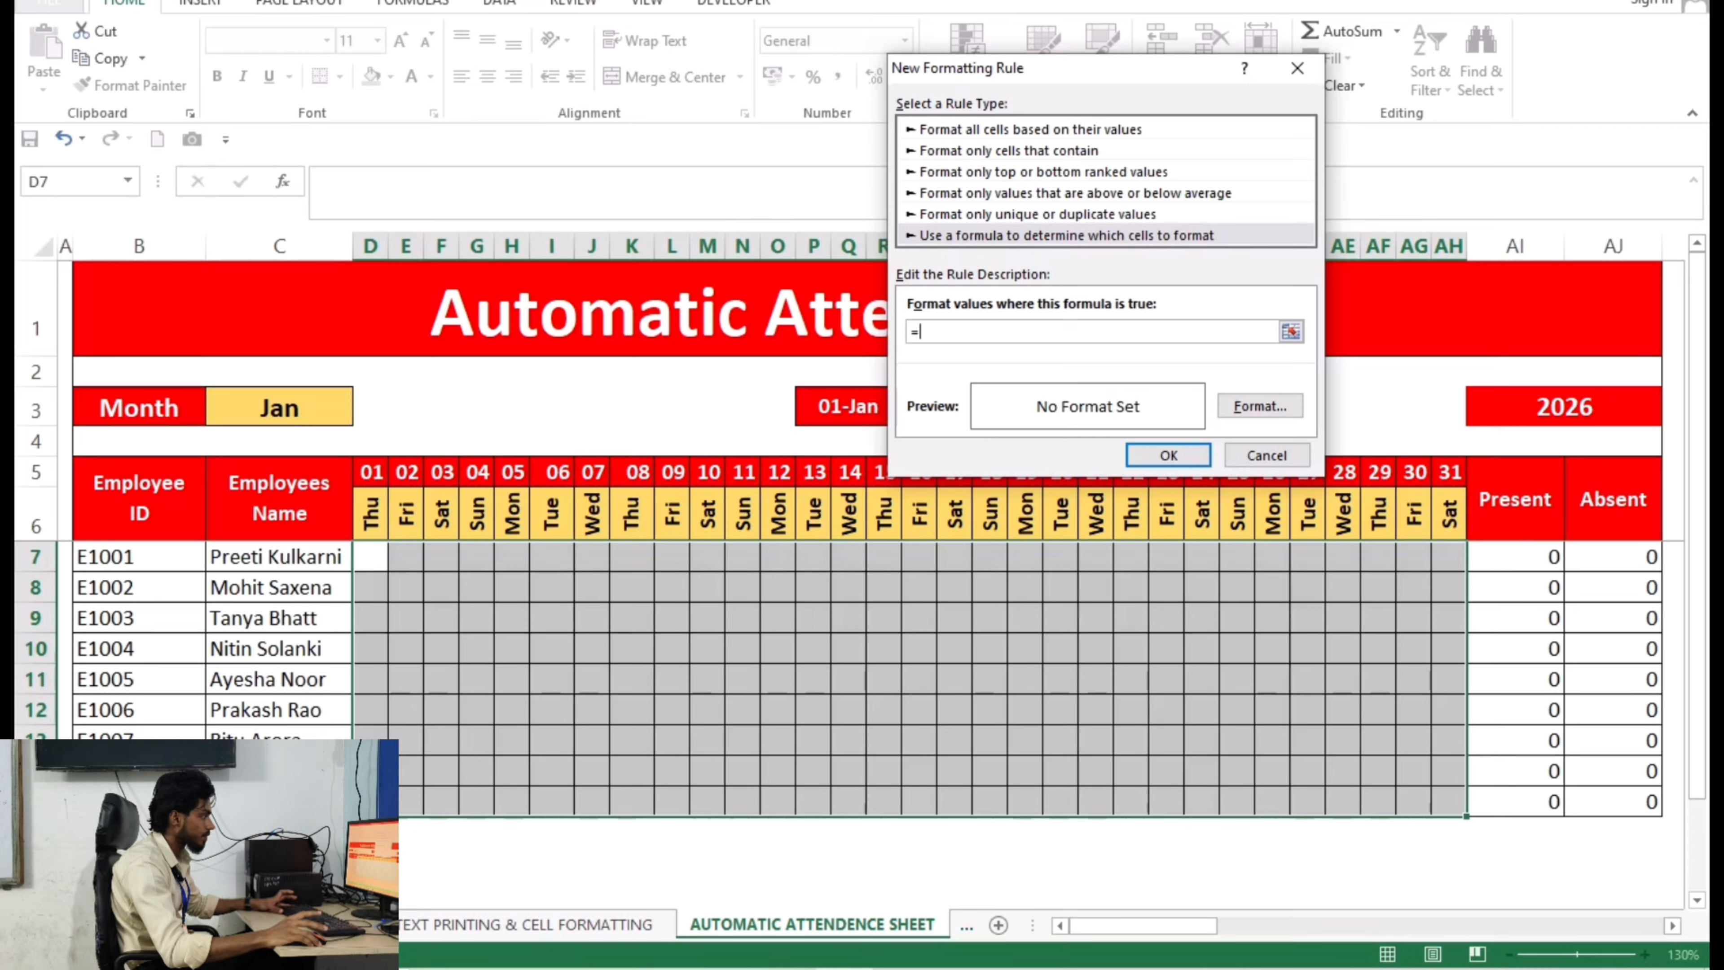
pyautogui.press('Up')
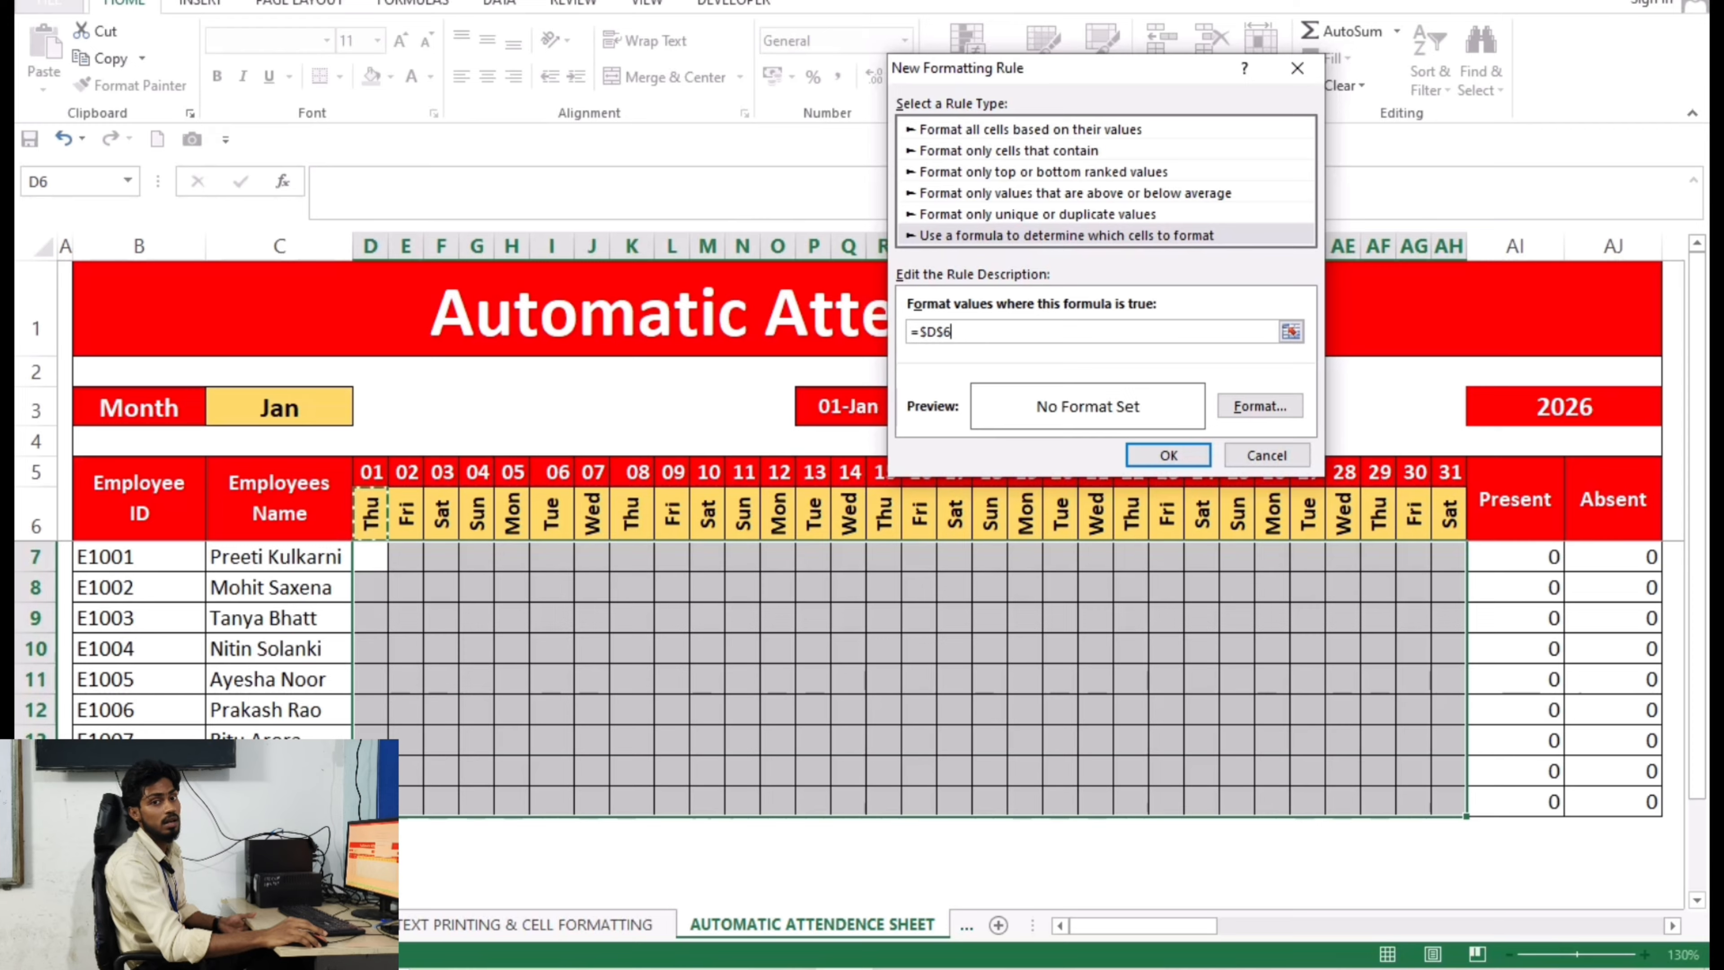
pyautogui.press('F4')
pyautogui.write('="')
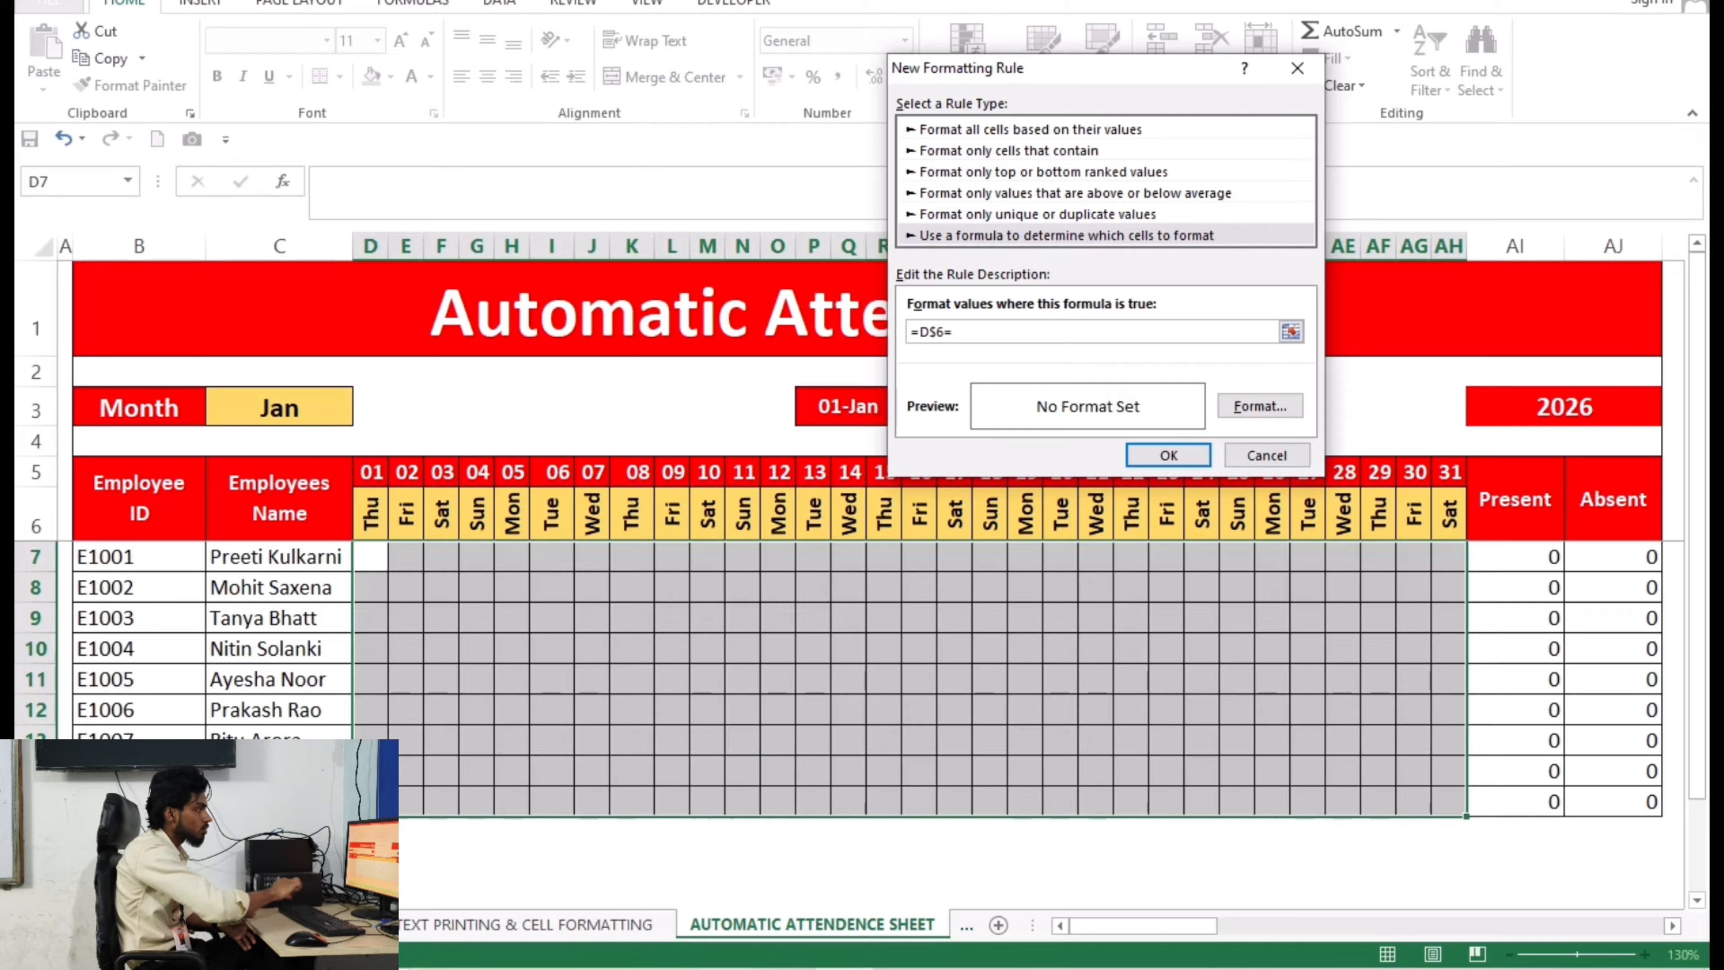